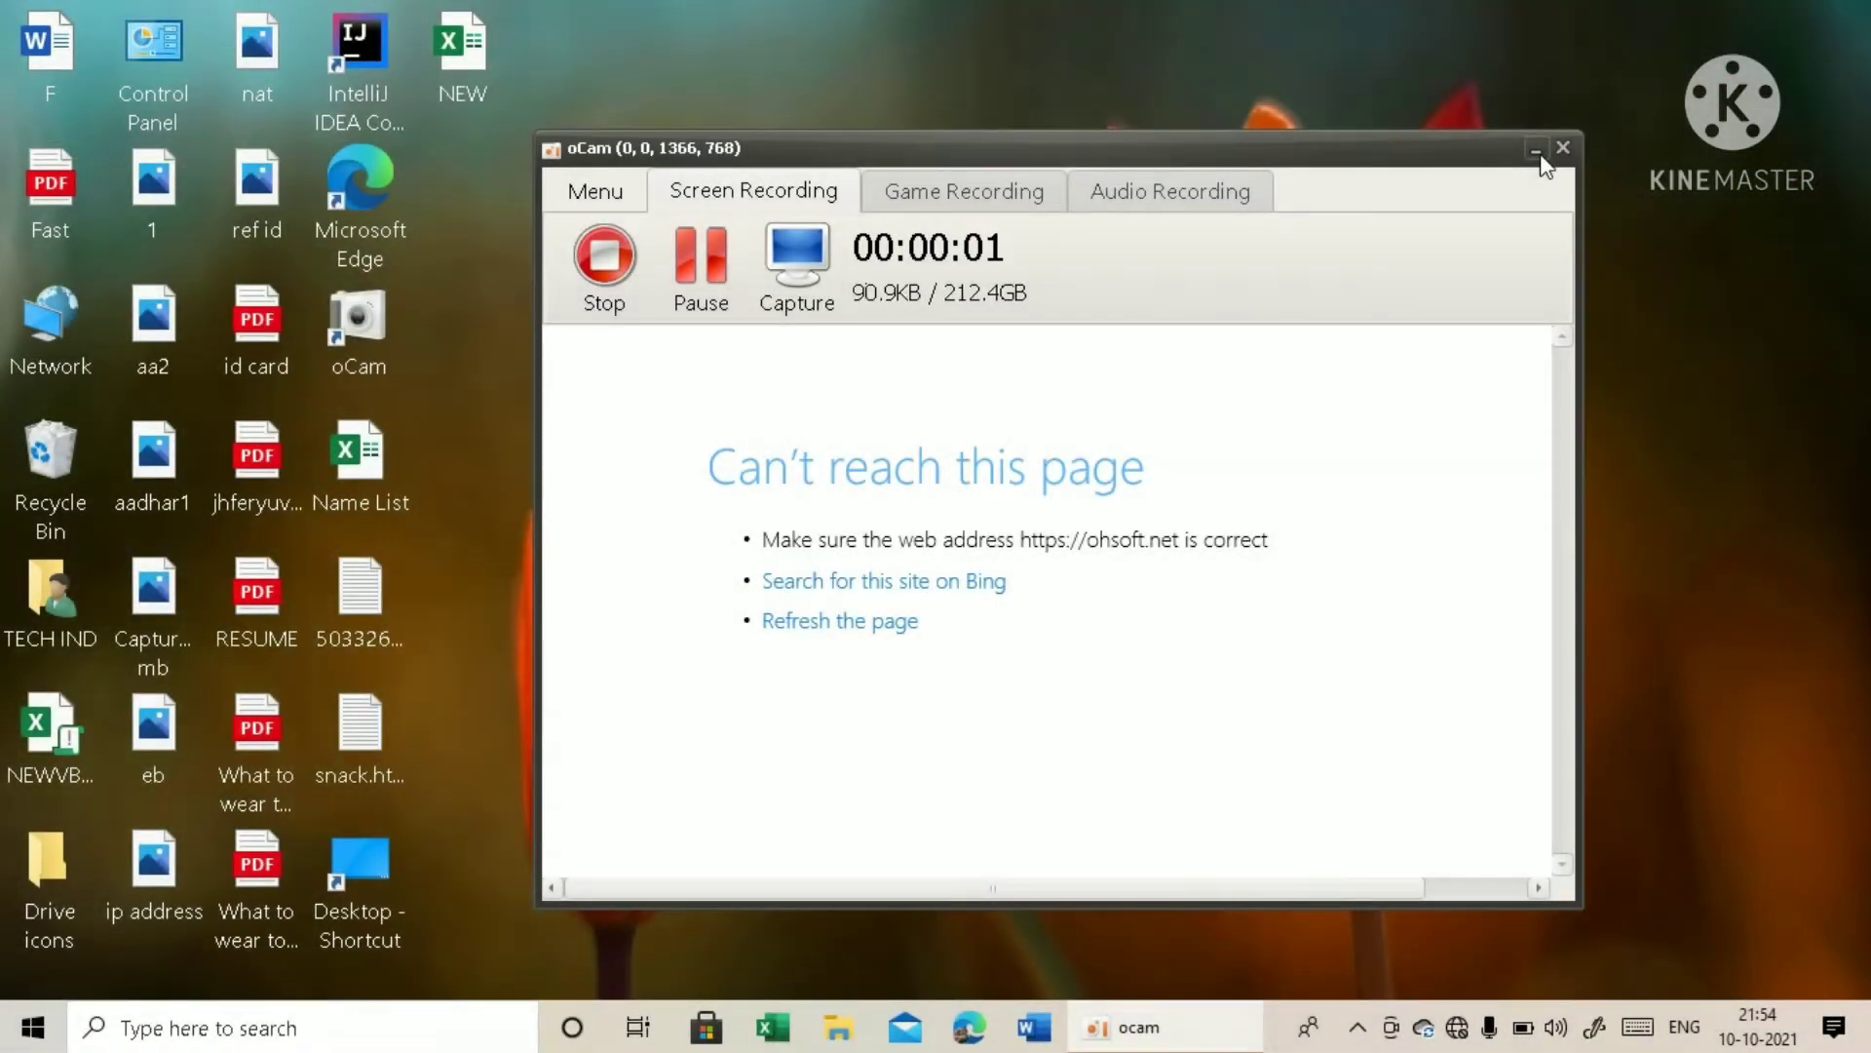
Minimize the oCam screen recorder to reveal the Word cover-page template document.
left_click(1540, 154)
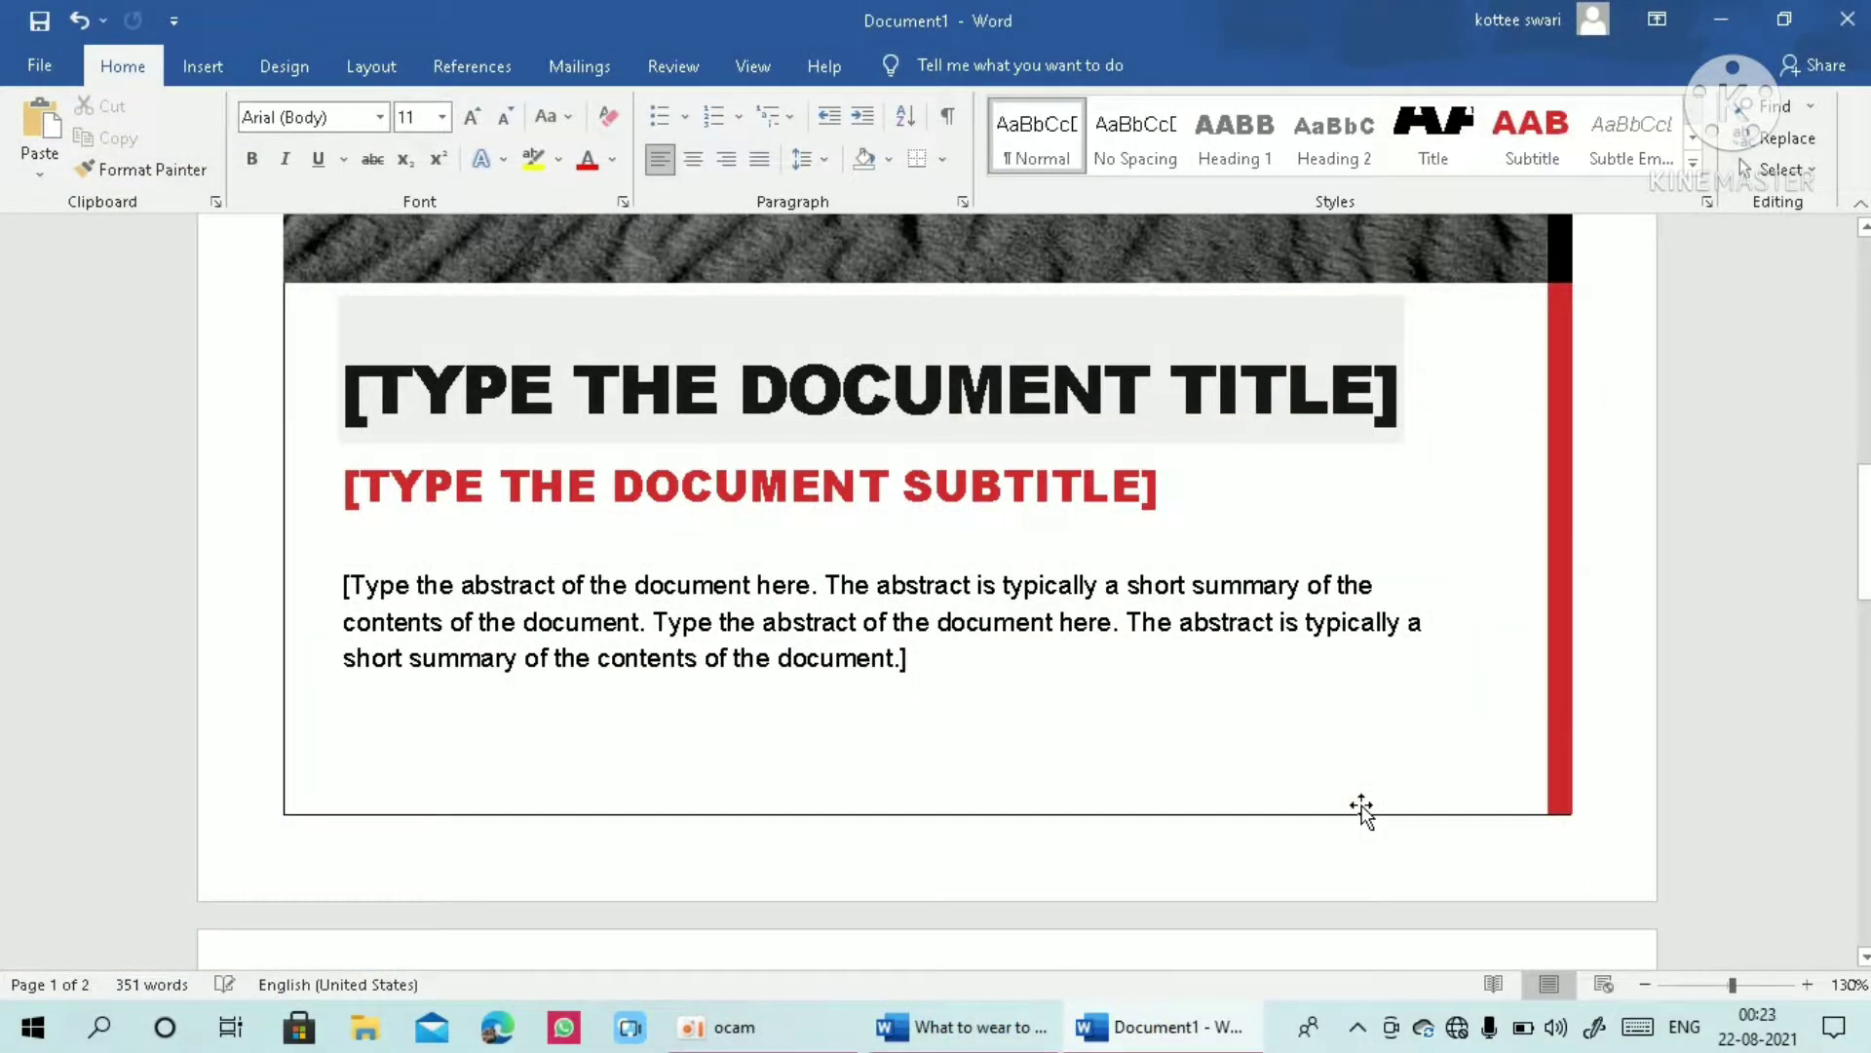
Scroll down through the cover-page template's pages.
scroll(1362, 809, "down", 1)
scroll(1361, 809, "down", 2)
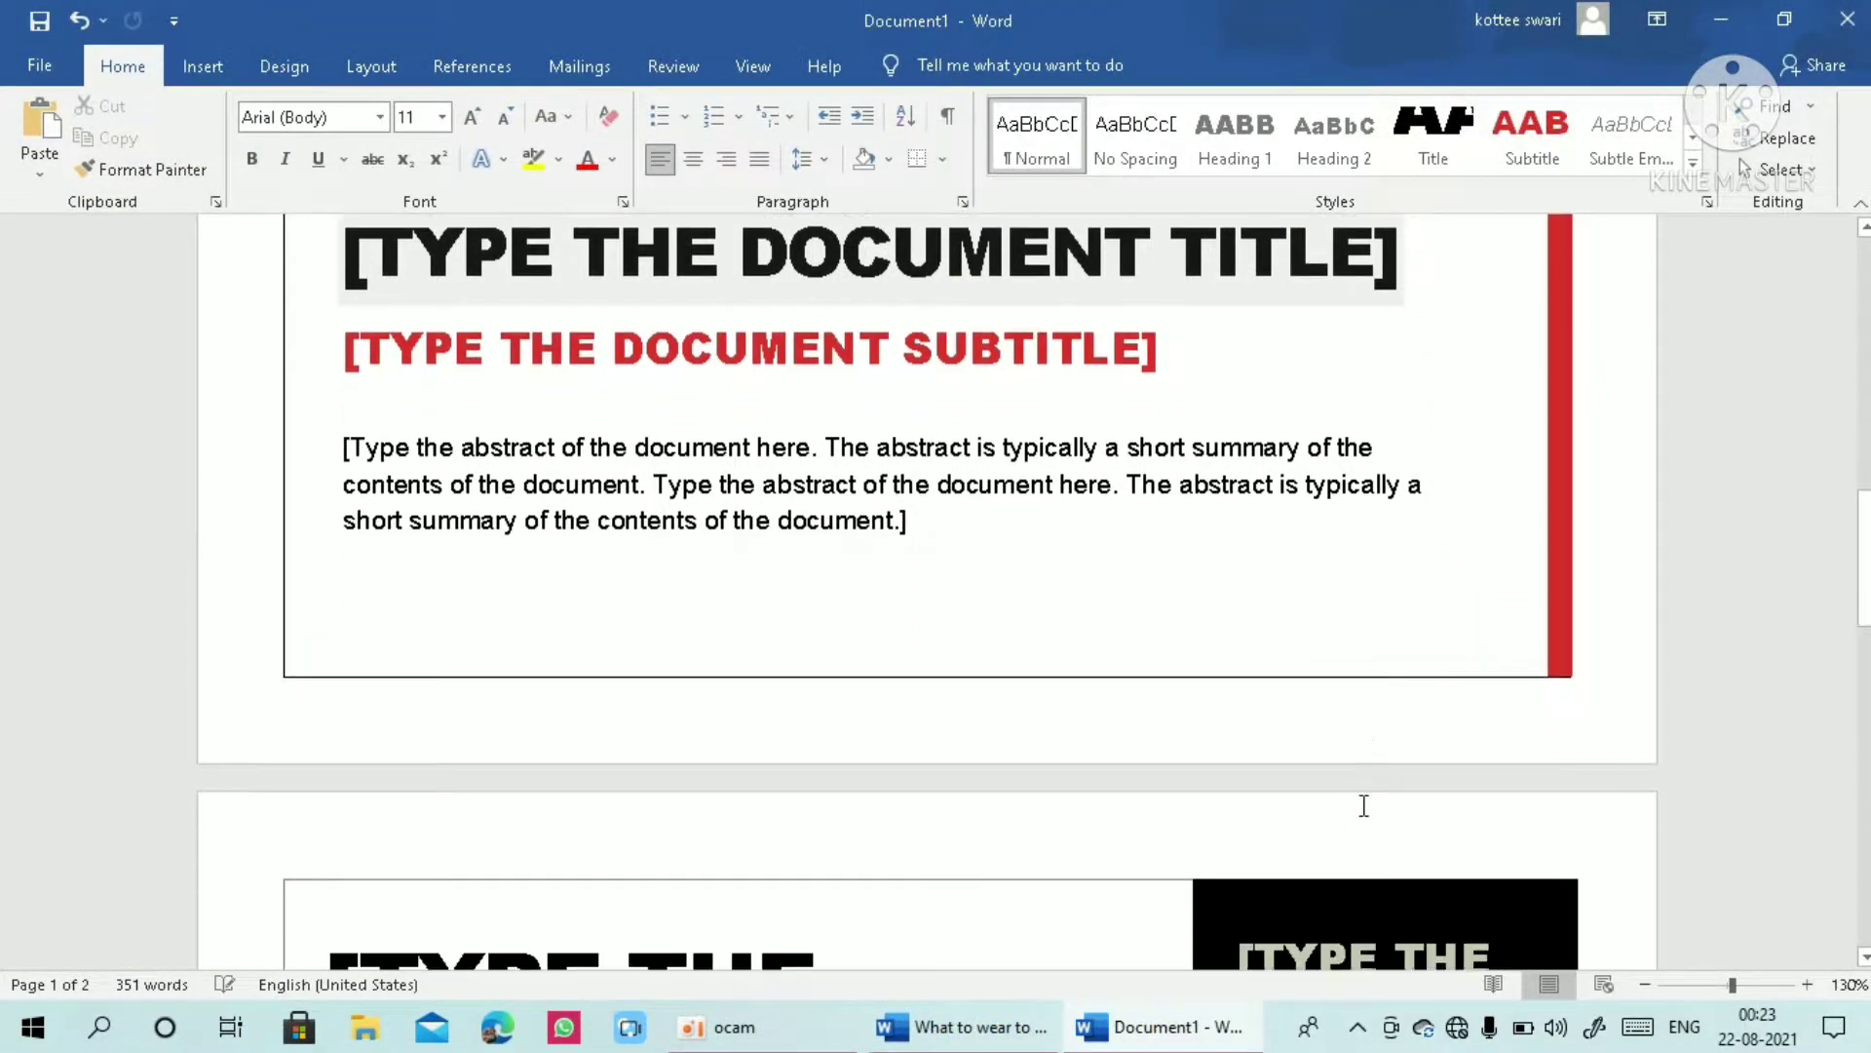
scroll(1362, 809, "down", 1)
scroll(1361, 809, "down", 2)
scroll(1362, 804, "down", 3)
scroll(1361, 804, "down", 3)
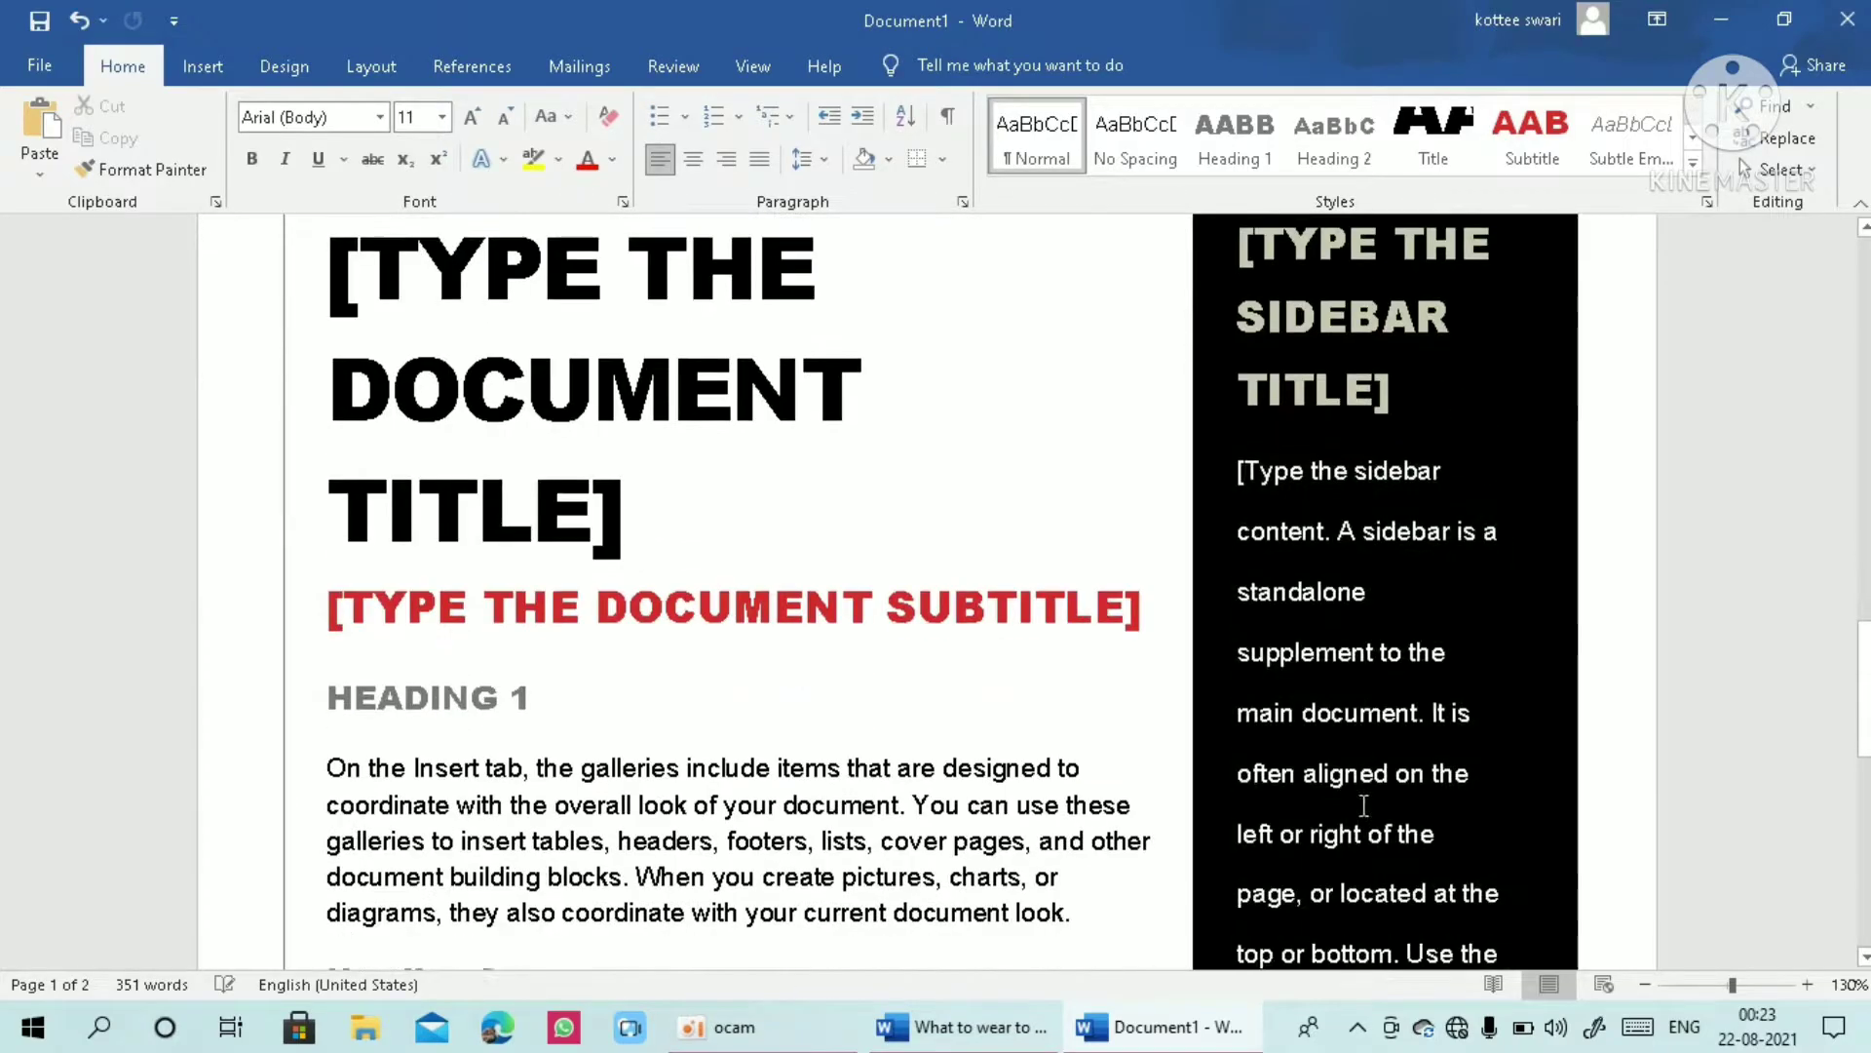
scroll(1361, 805, "down", 2)
scroll(1362, 804, "down", 1)
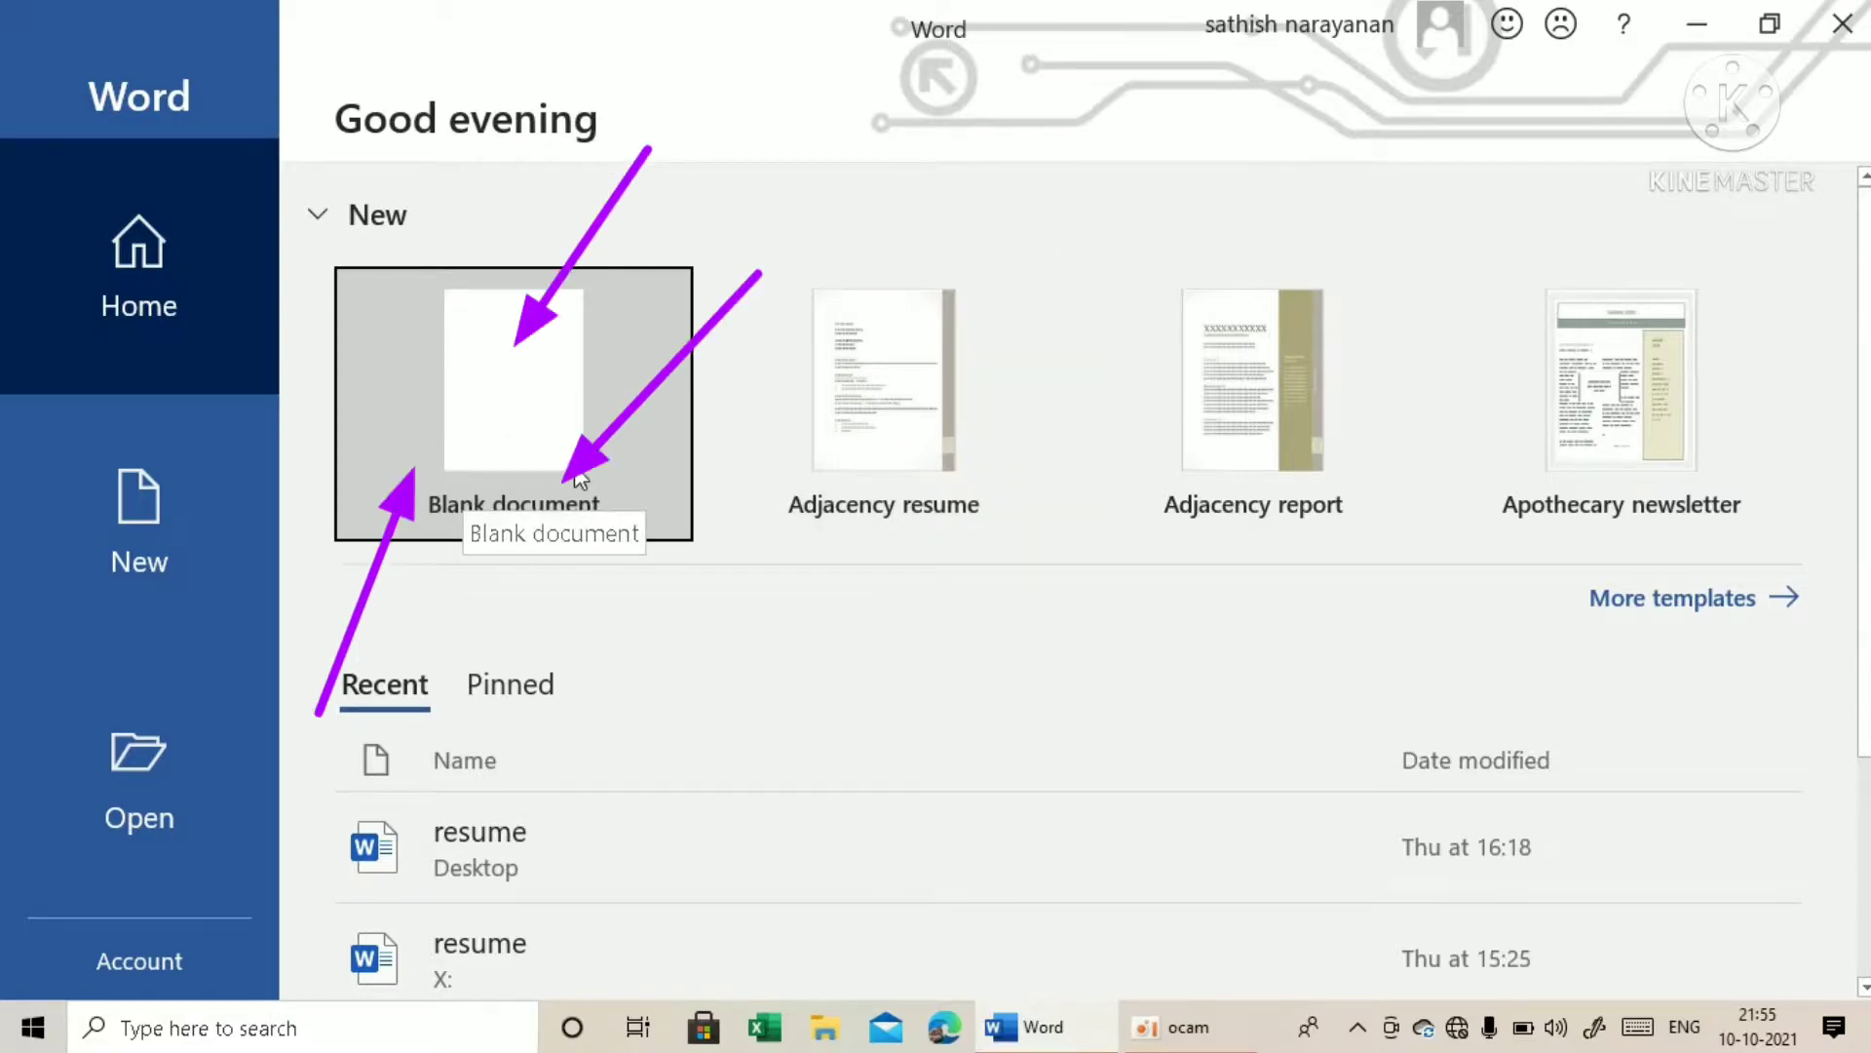
Create a new blank document, Document1, from the Word start screen.
left_click(517, 419)
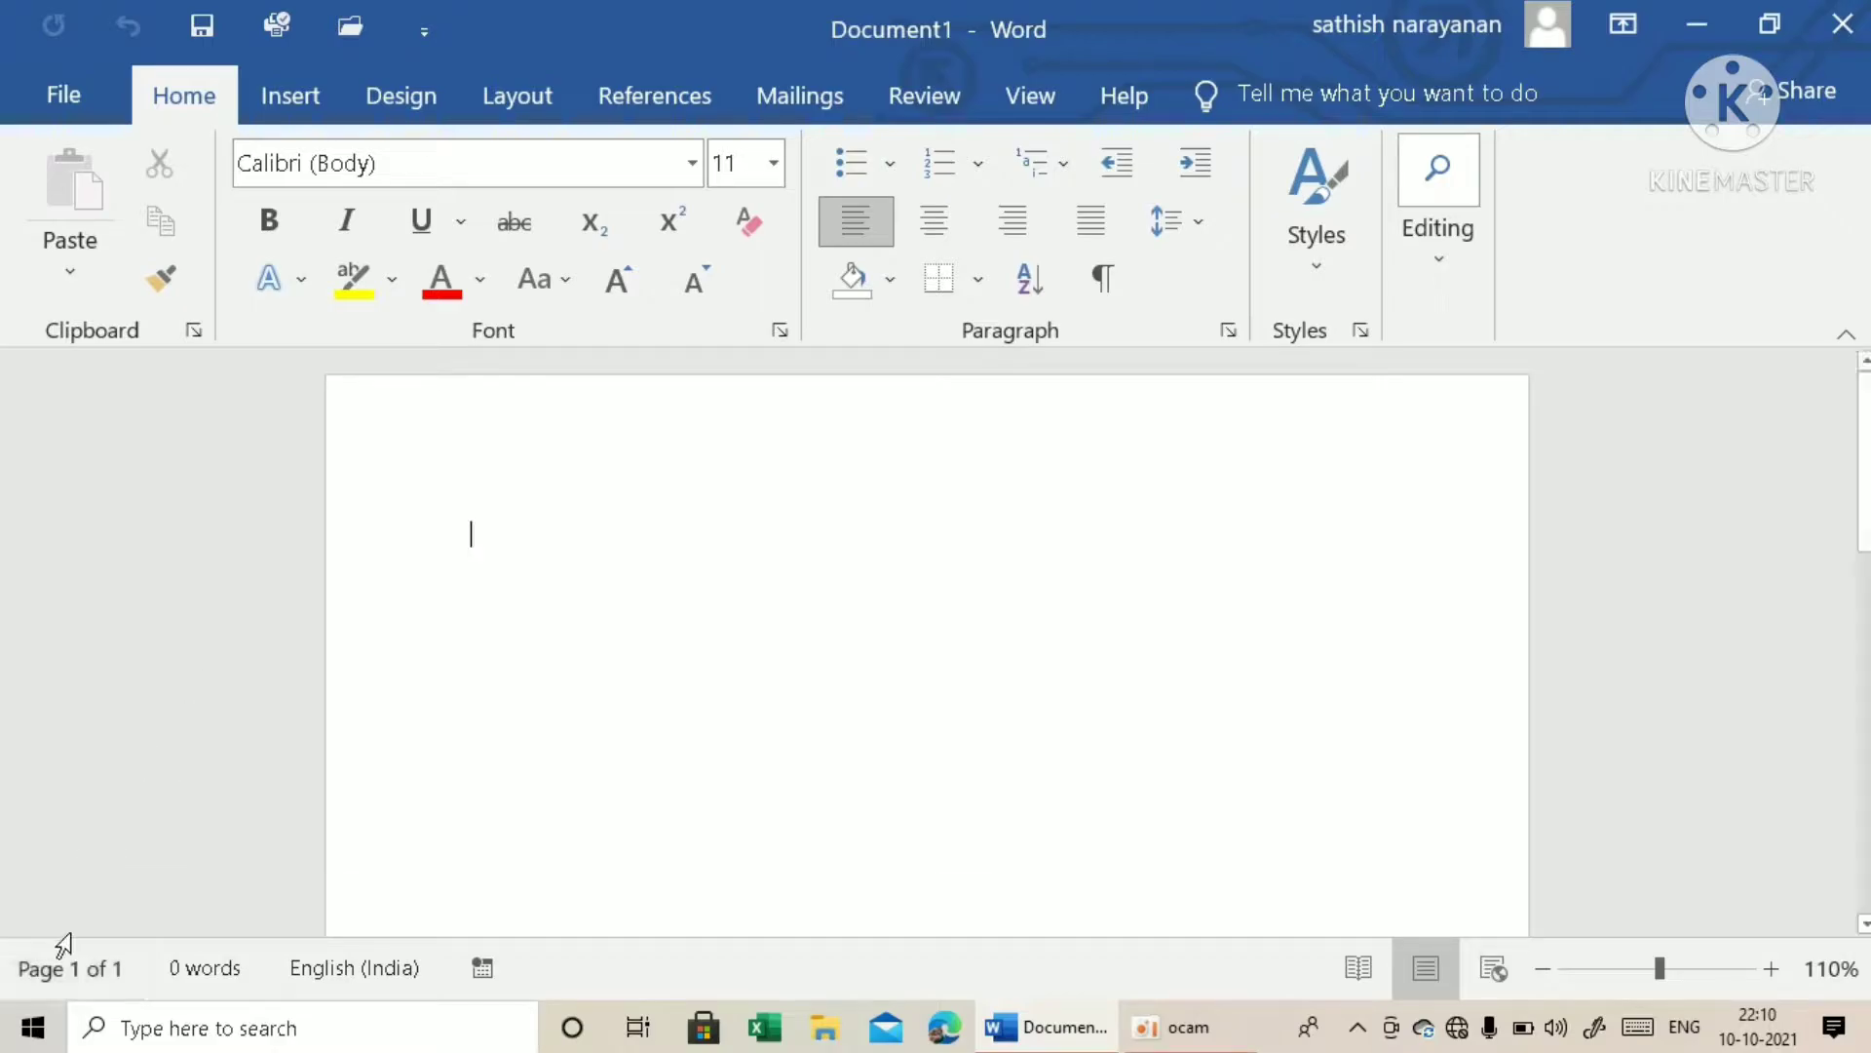
left_click(39, 974)
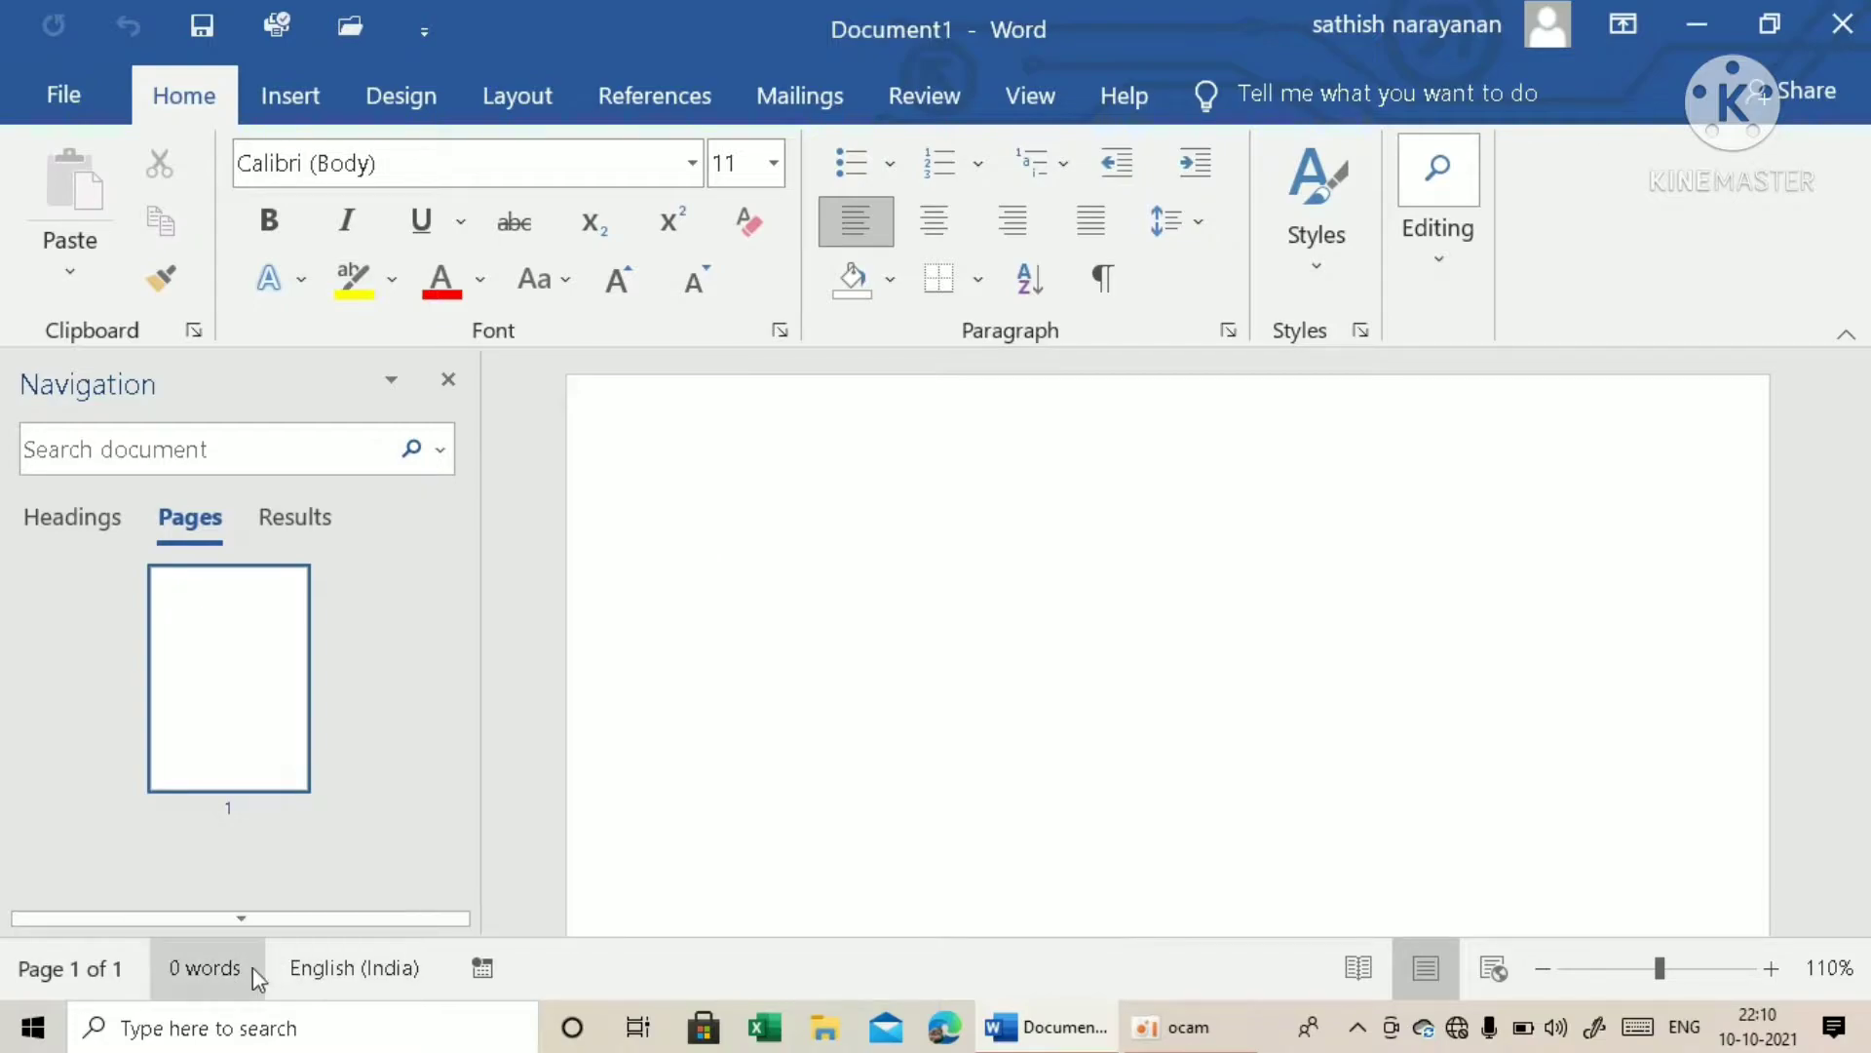
left_click(214, 970)
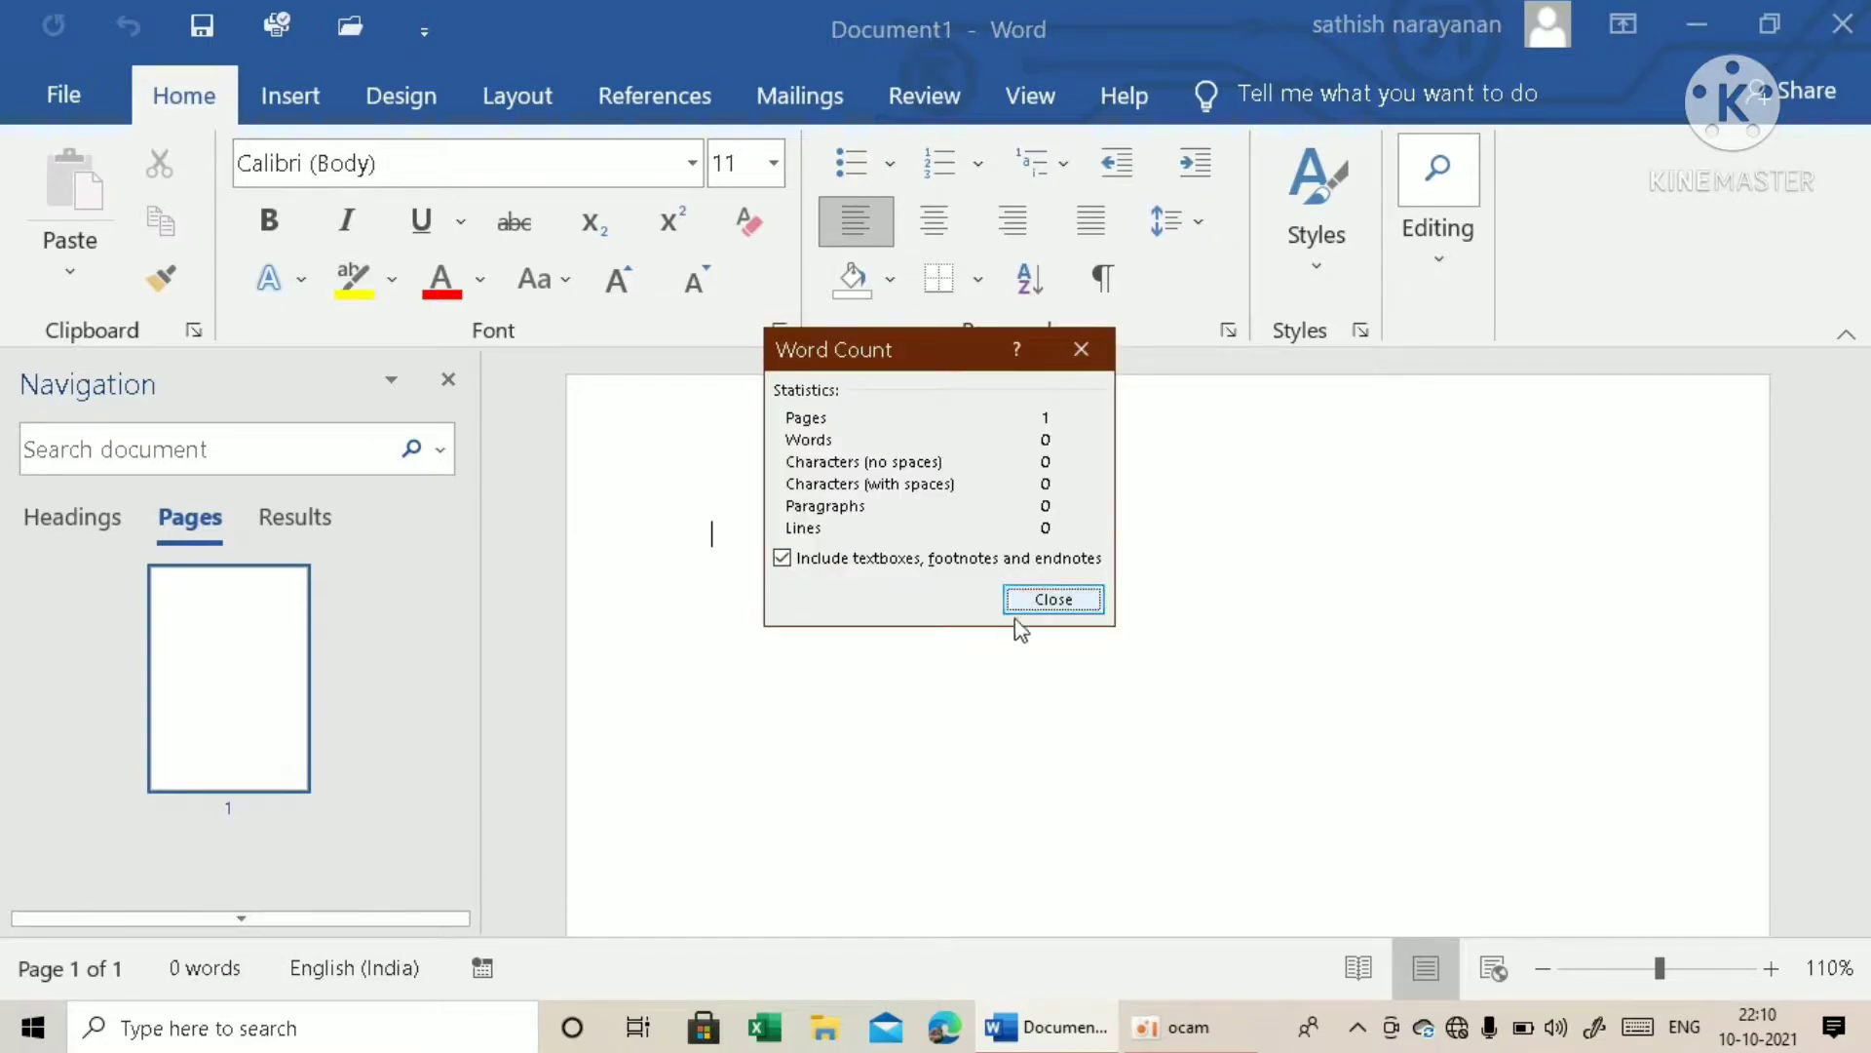
left_click(1063, 597)
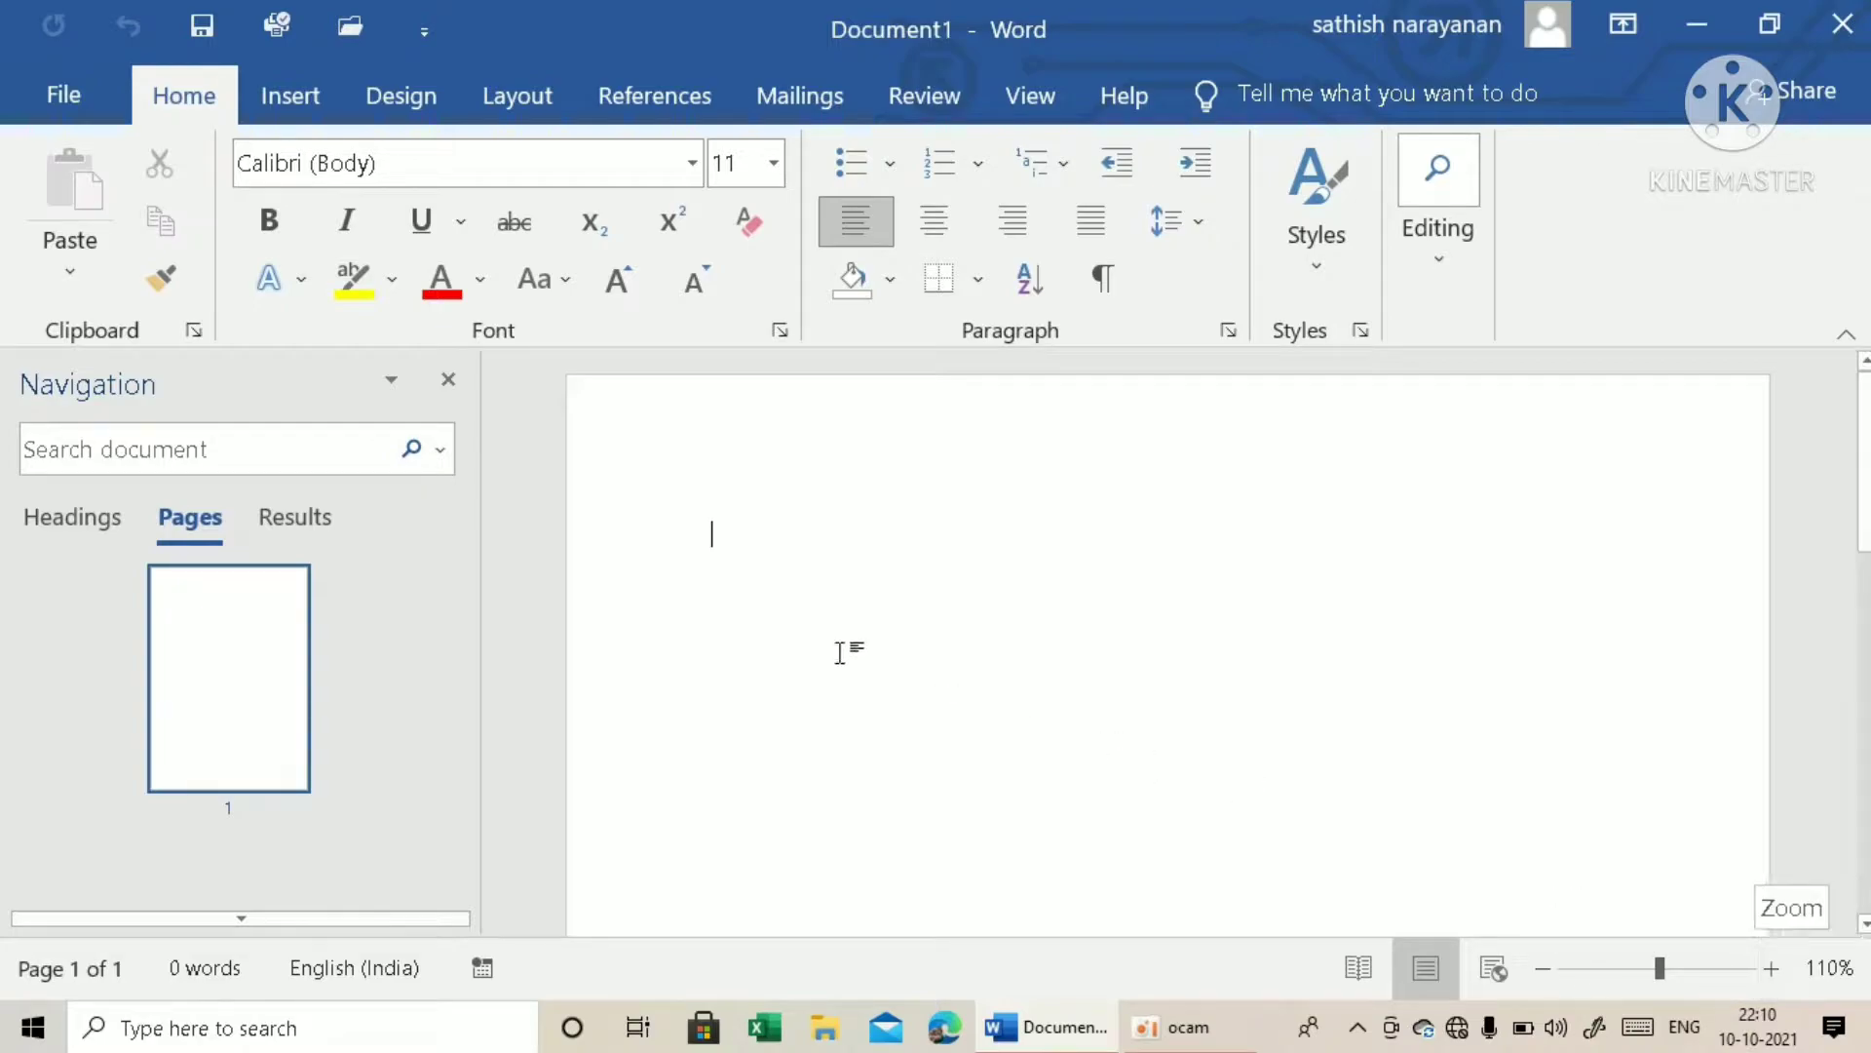
left_click(446, 383)
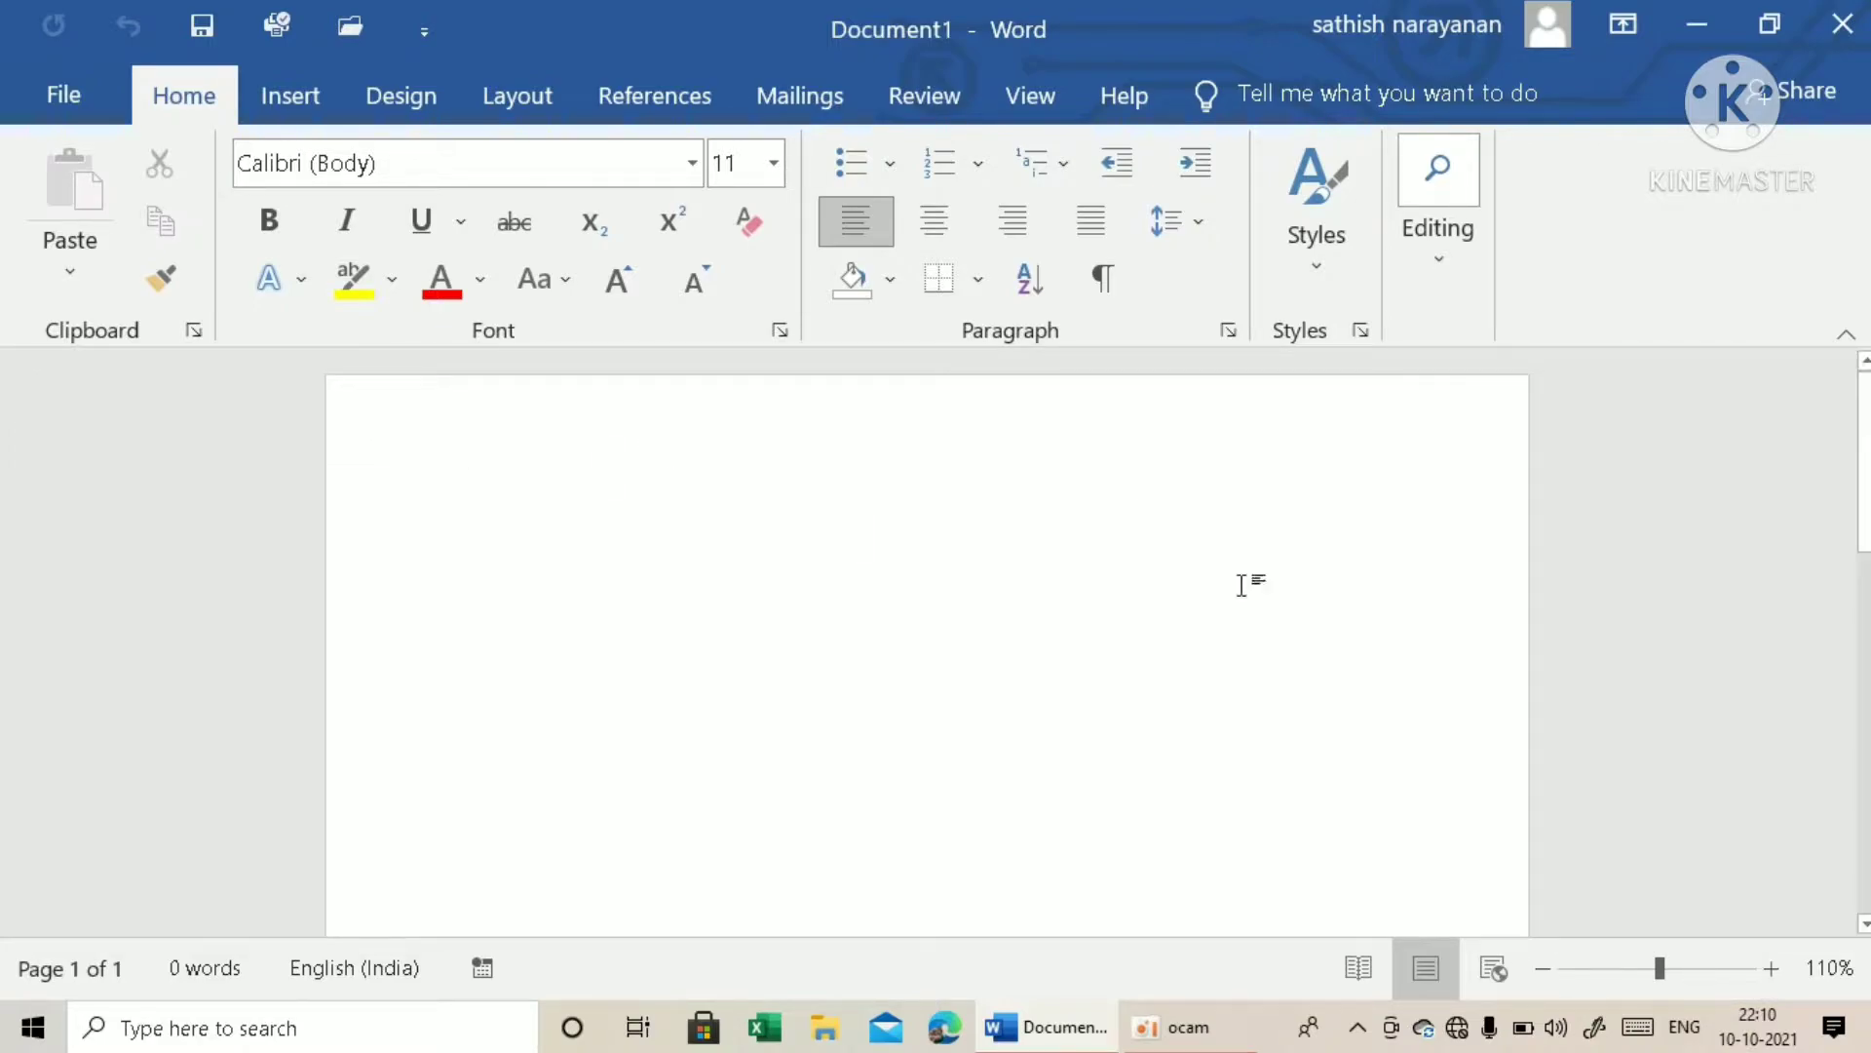
left_click(1771, 970)
left_click(1771, 970)
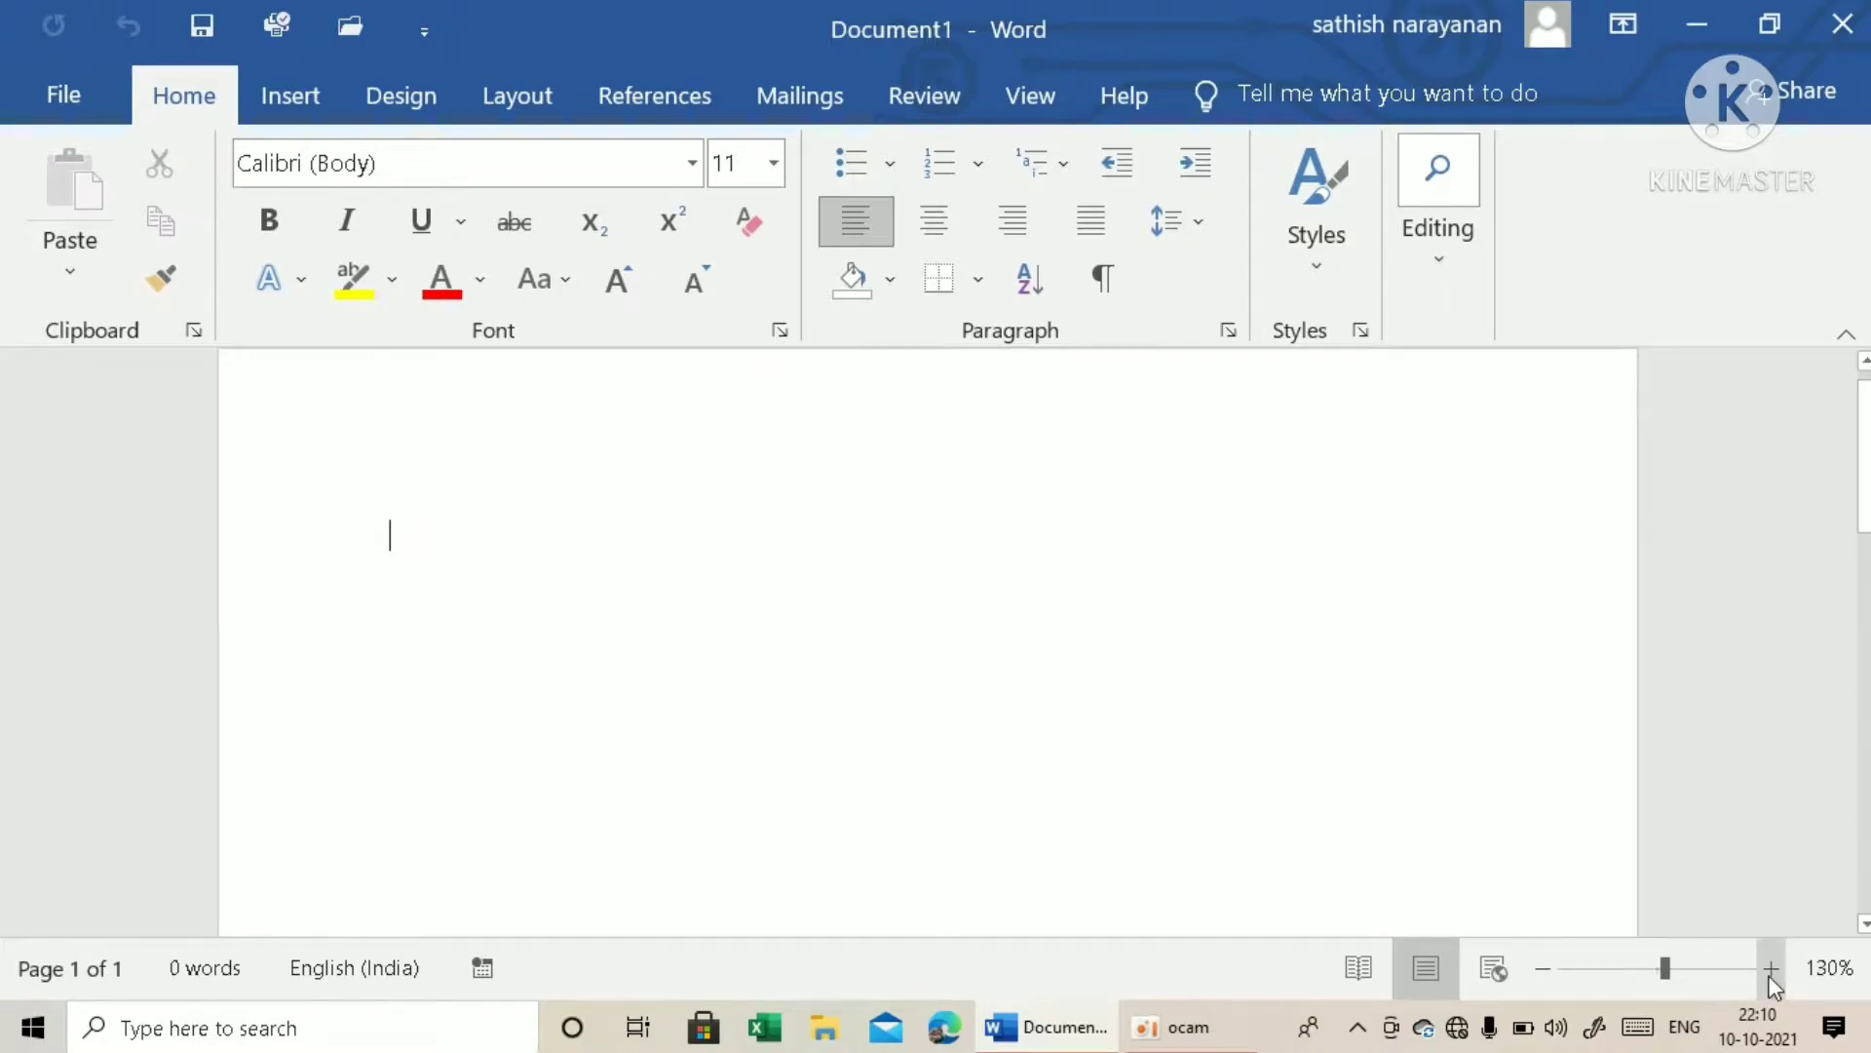
left_click(1771, 969)
left_click(1771, 970)
scroll(1489, 788, "up", 2)
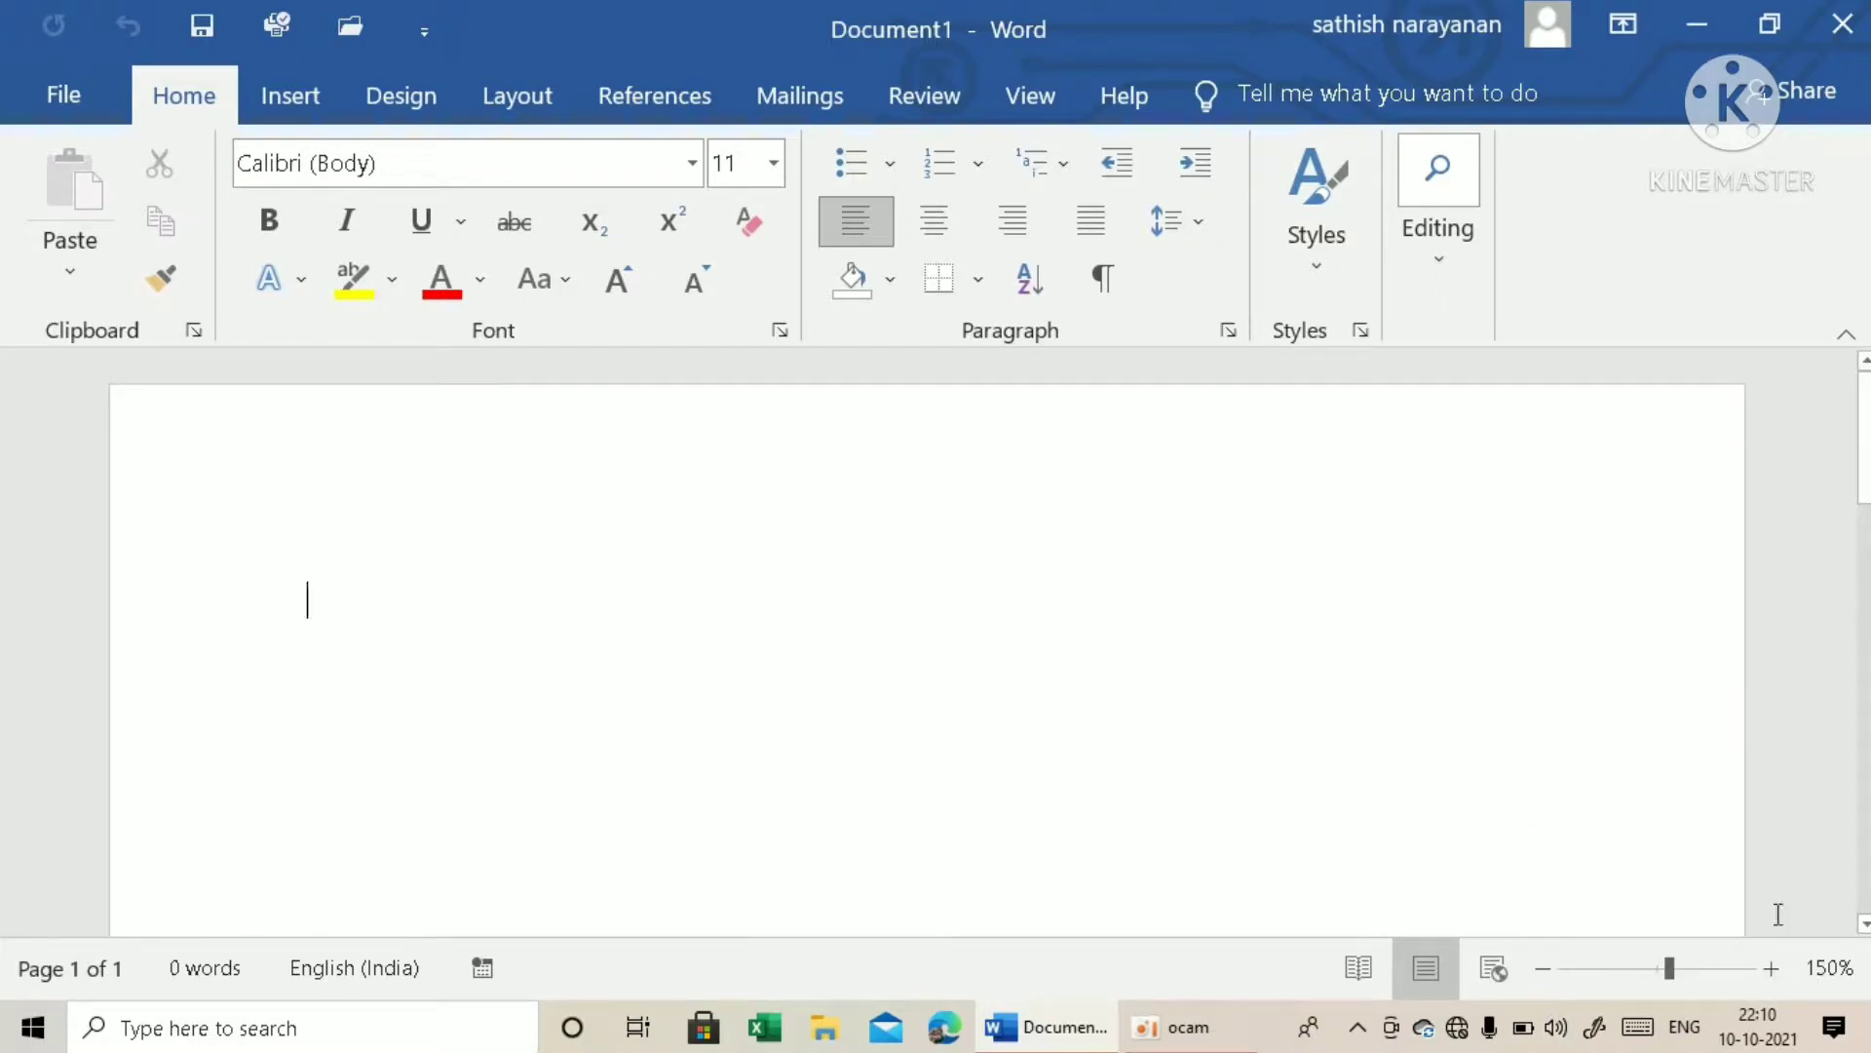
left_click(1542, 969)
left_click(1543, 969)
left_click(1543, 969)
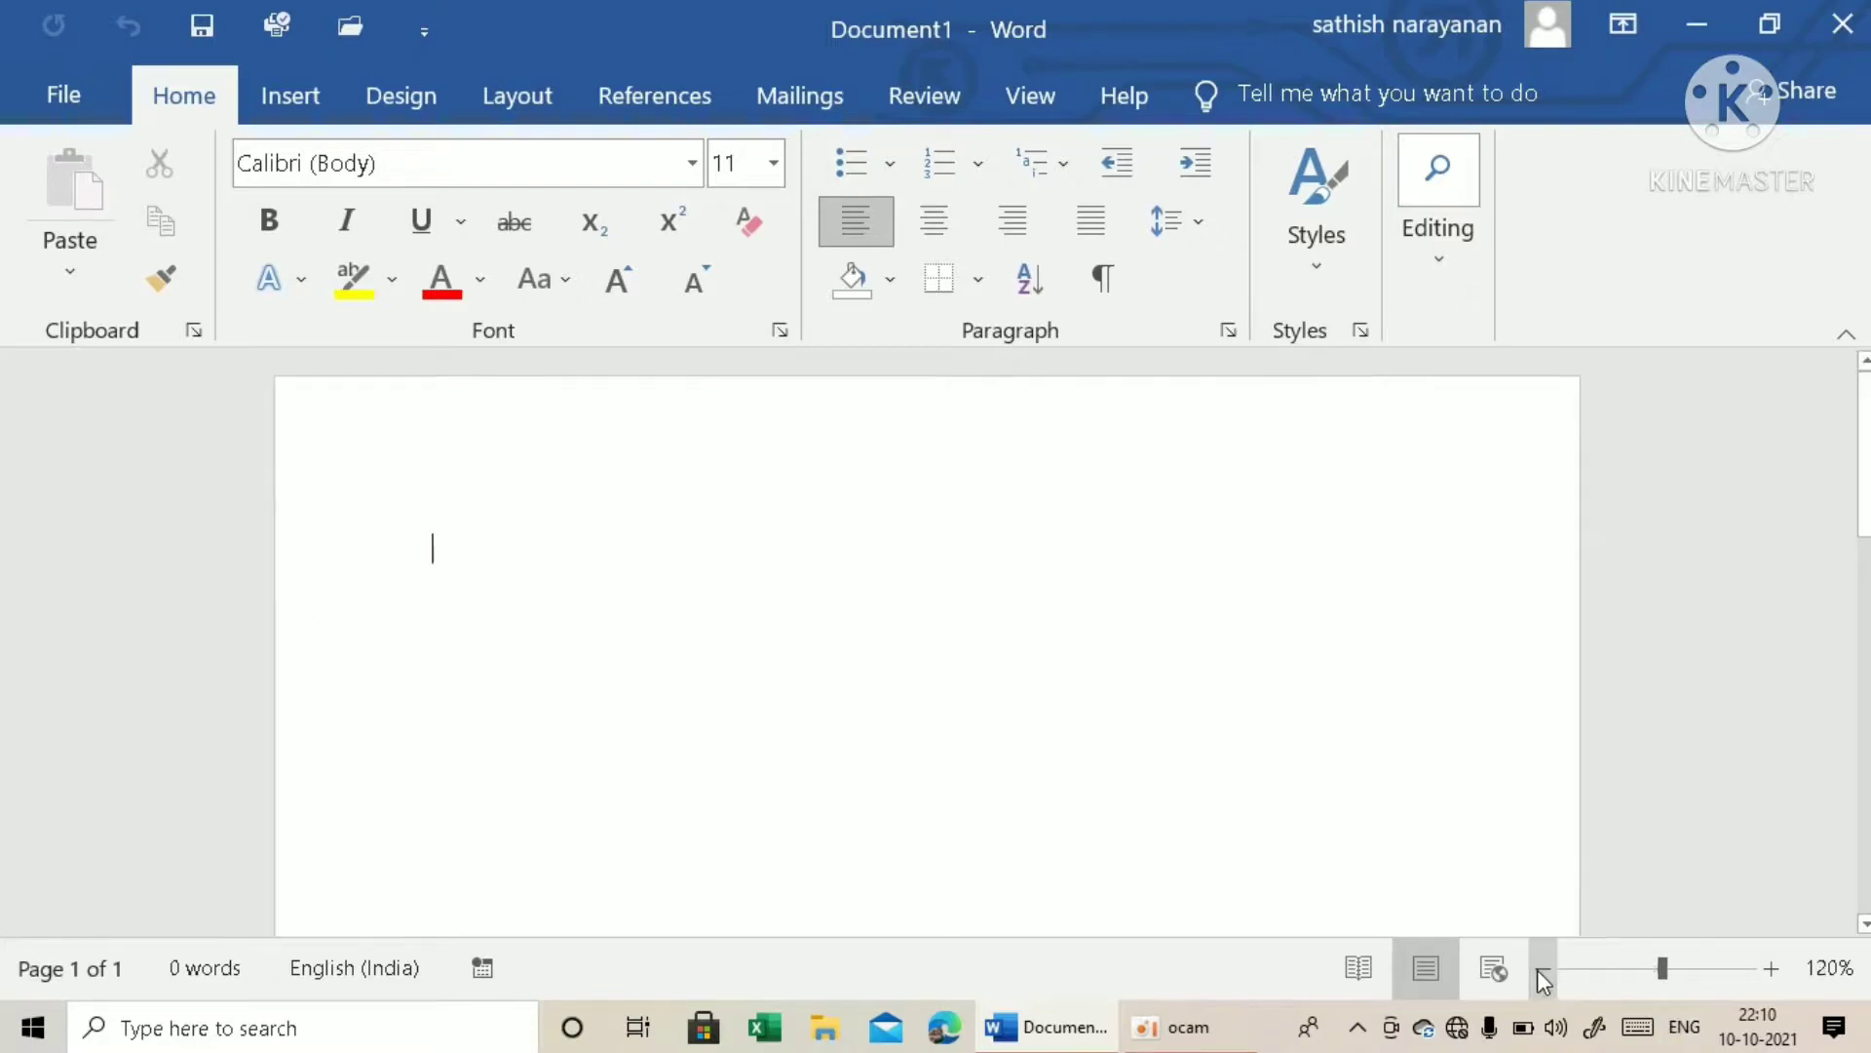
left_click(1543, 969)
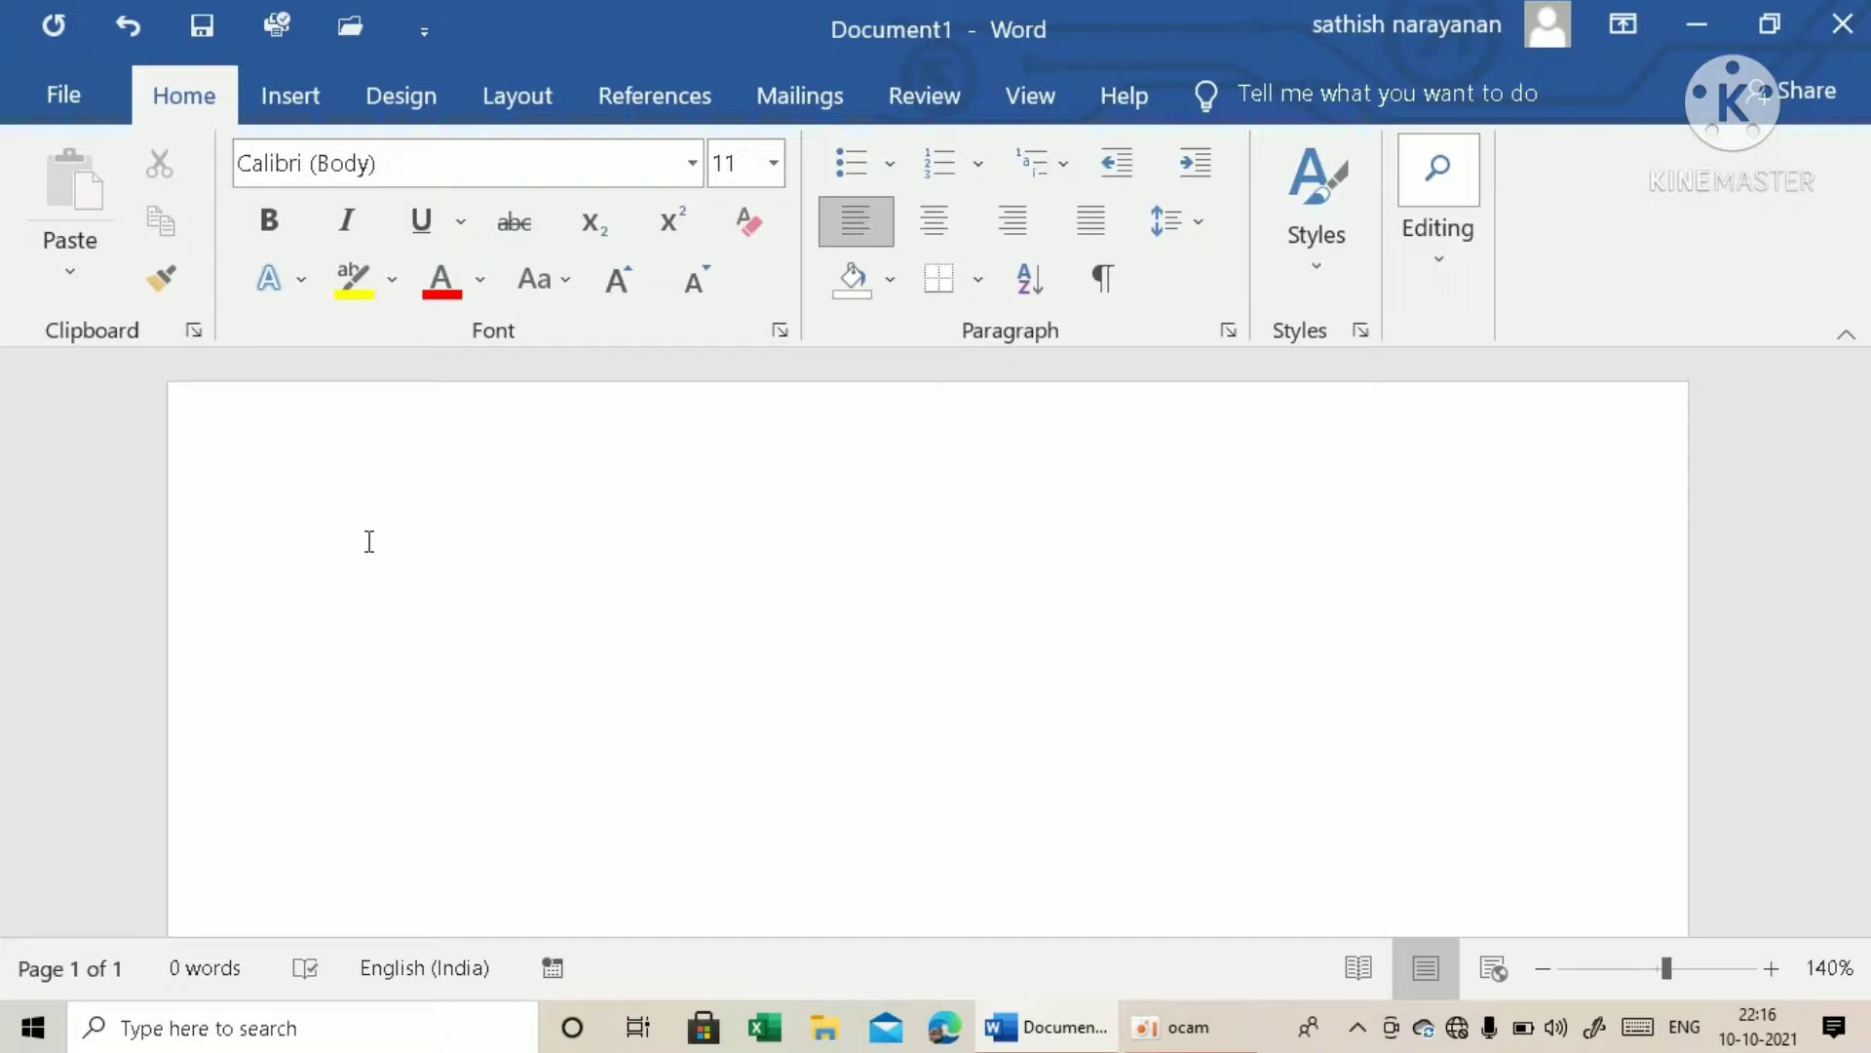
Generate sample paragraphs with =rand() and place the cursor after the first paragraph.
type("=r")
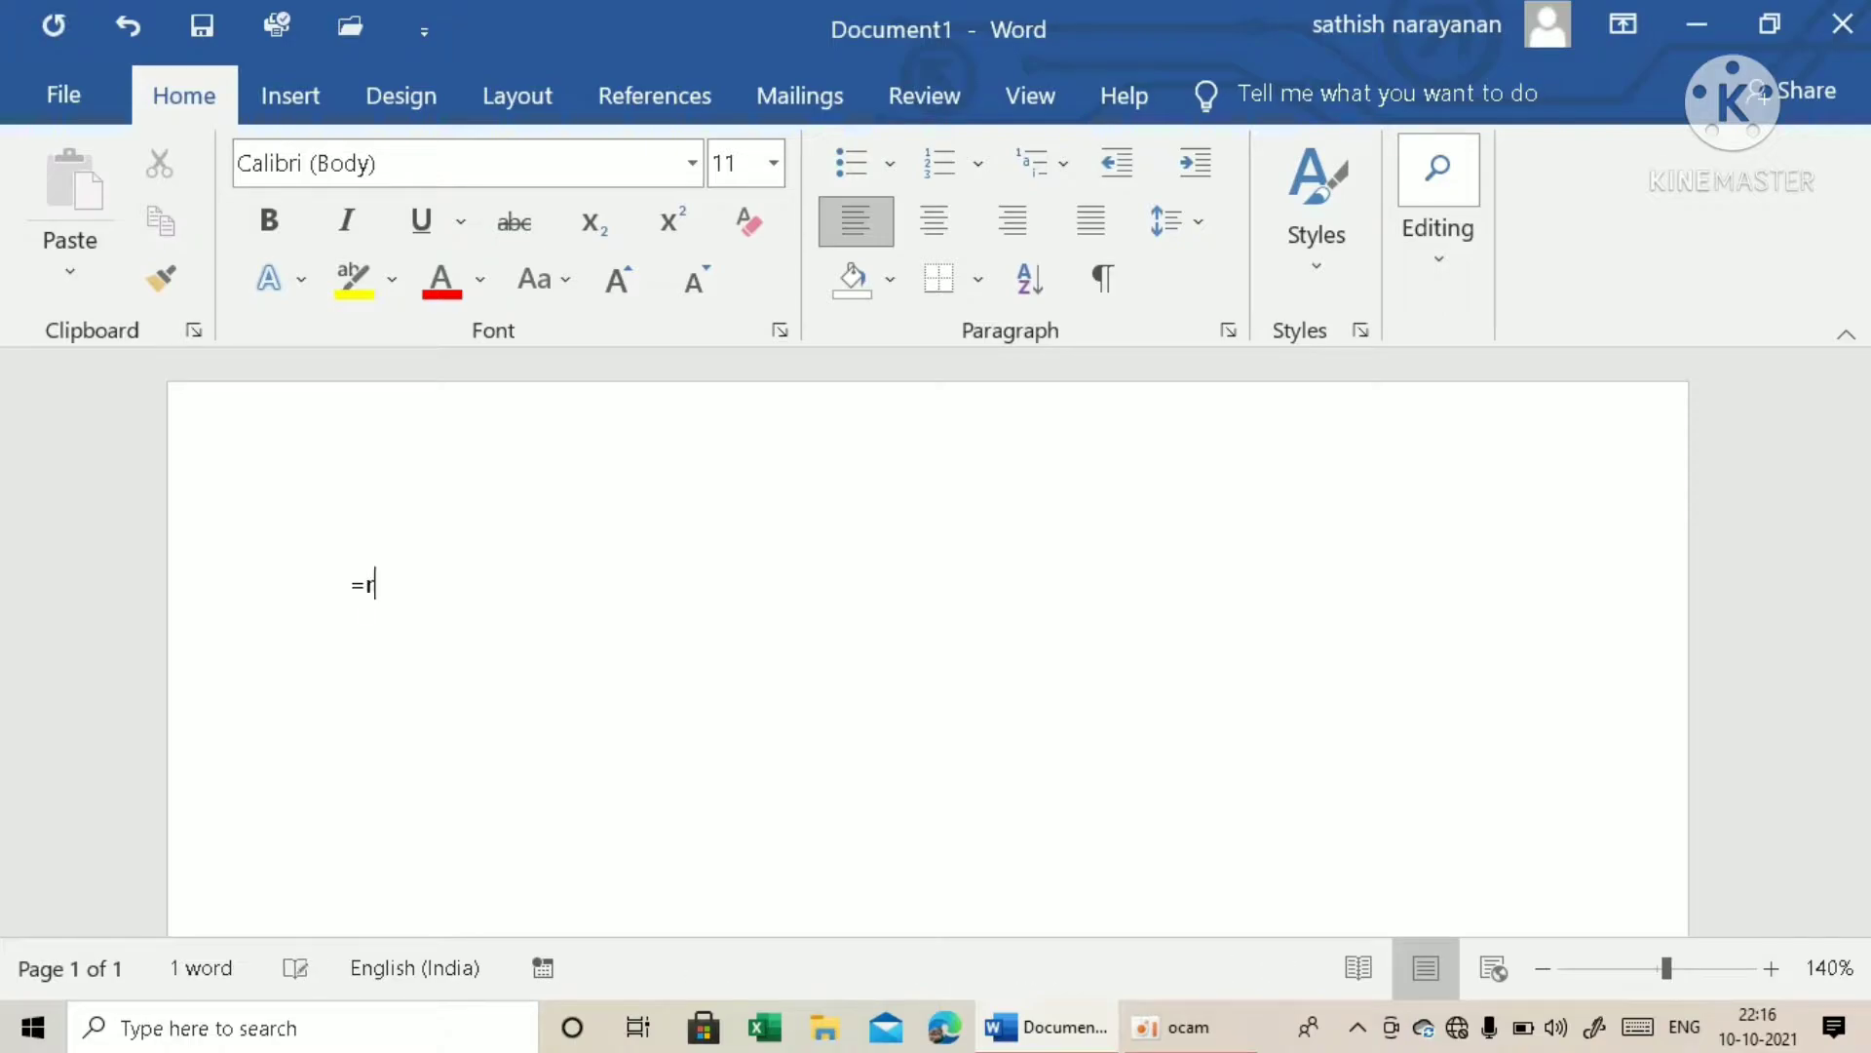
type("and(")
type(")")
key("Return")
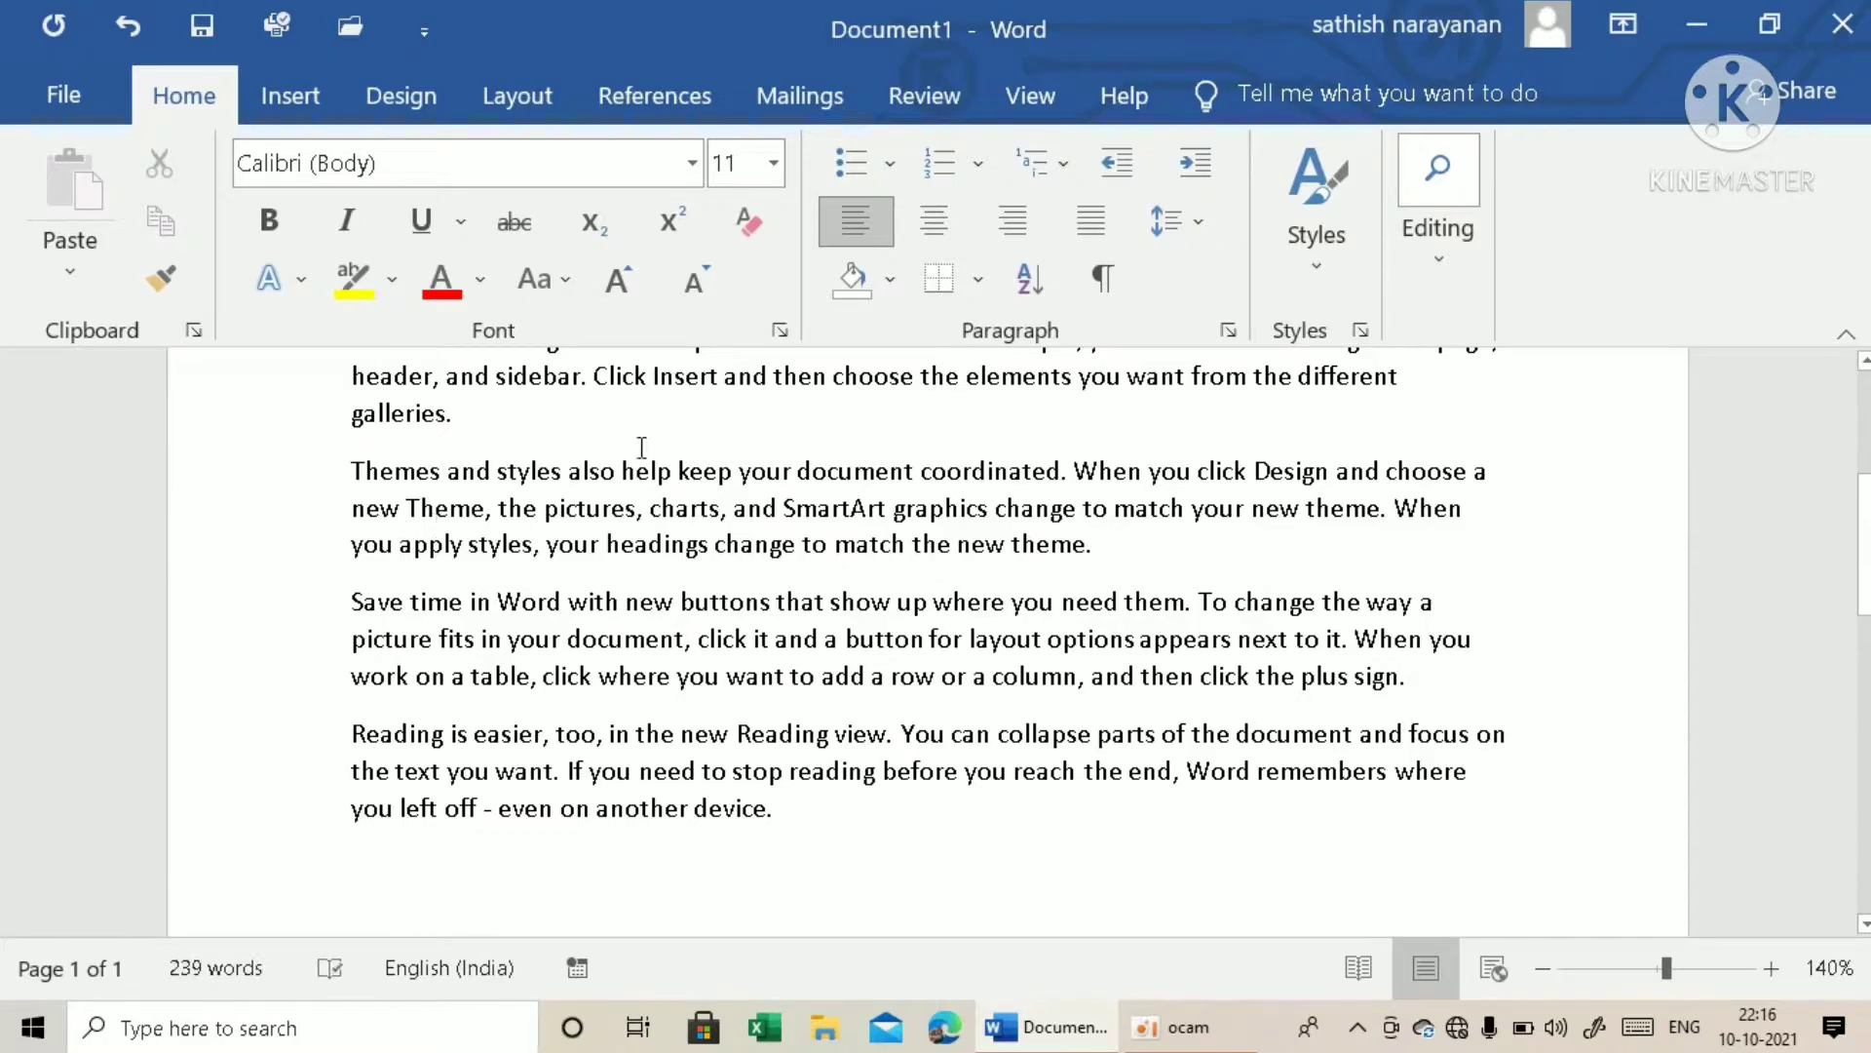
scroll(654, 468, "up", 2)
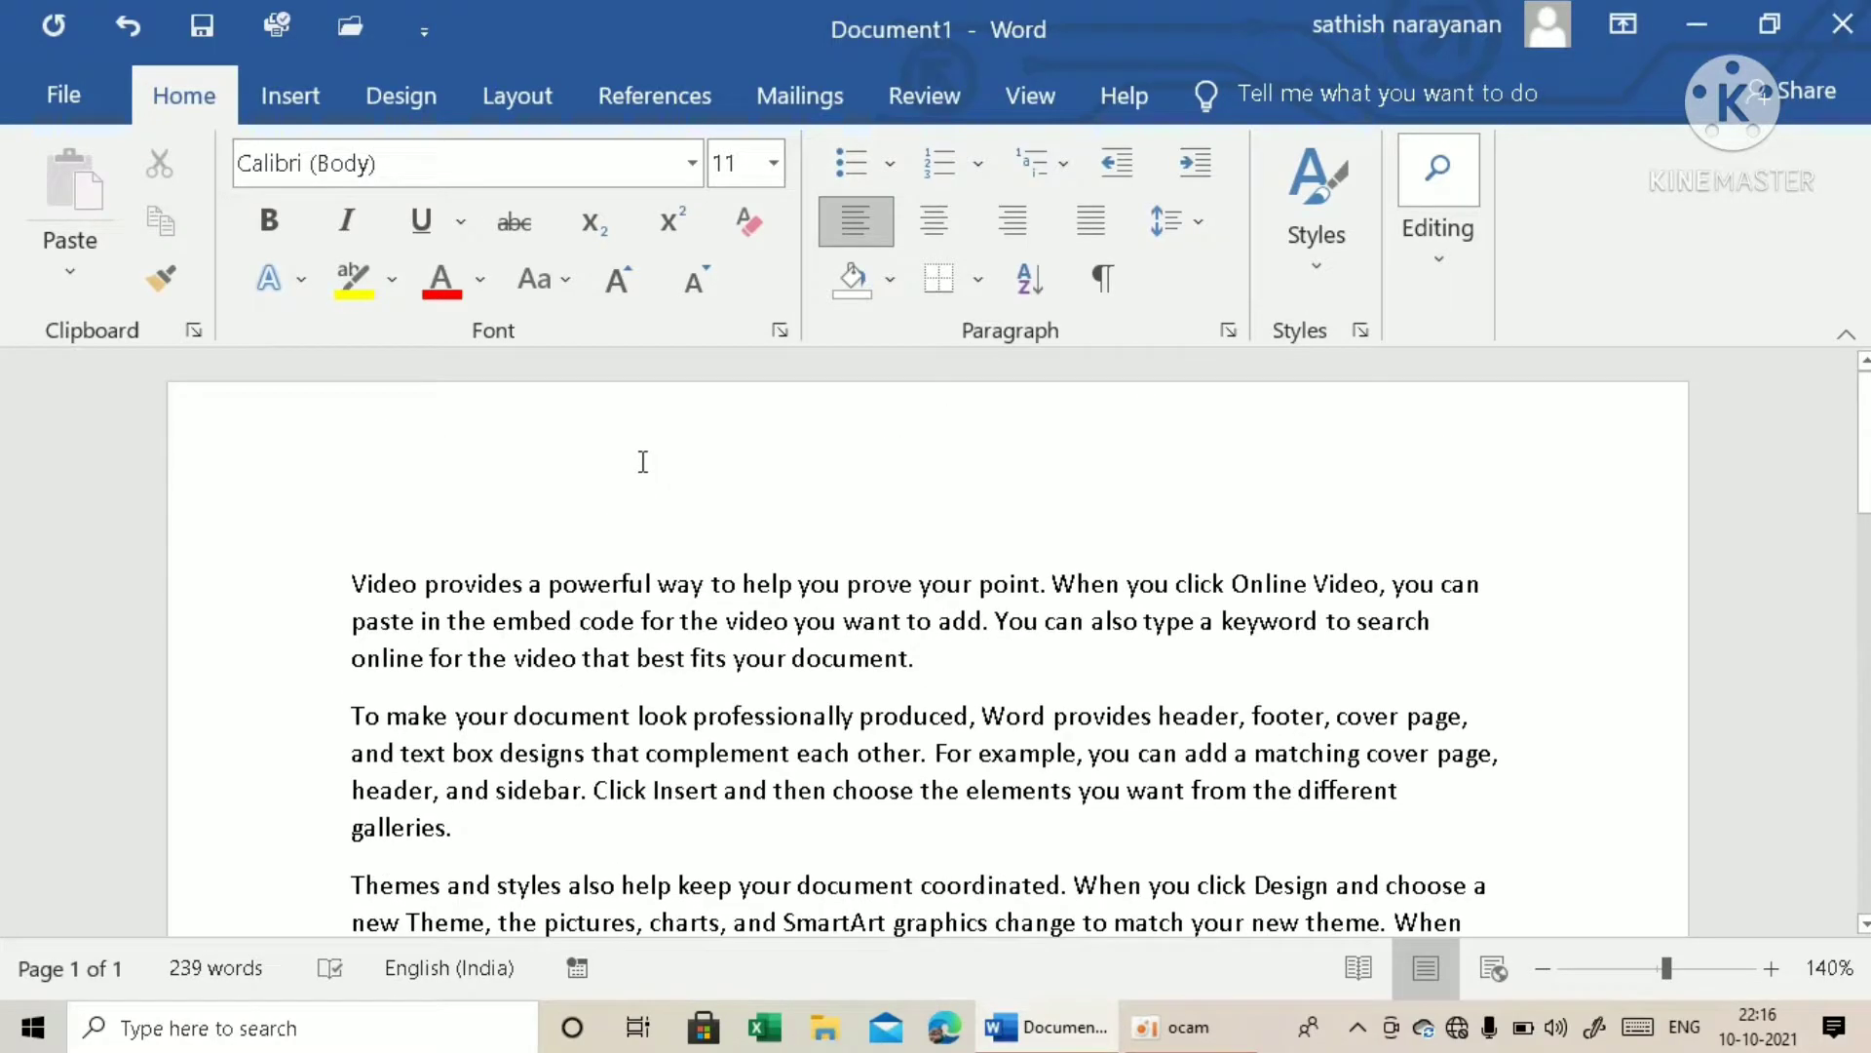
left_click(978, 656)
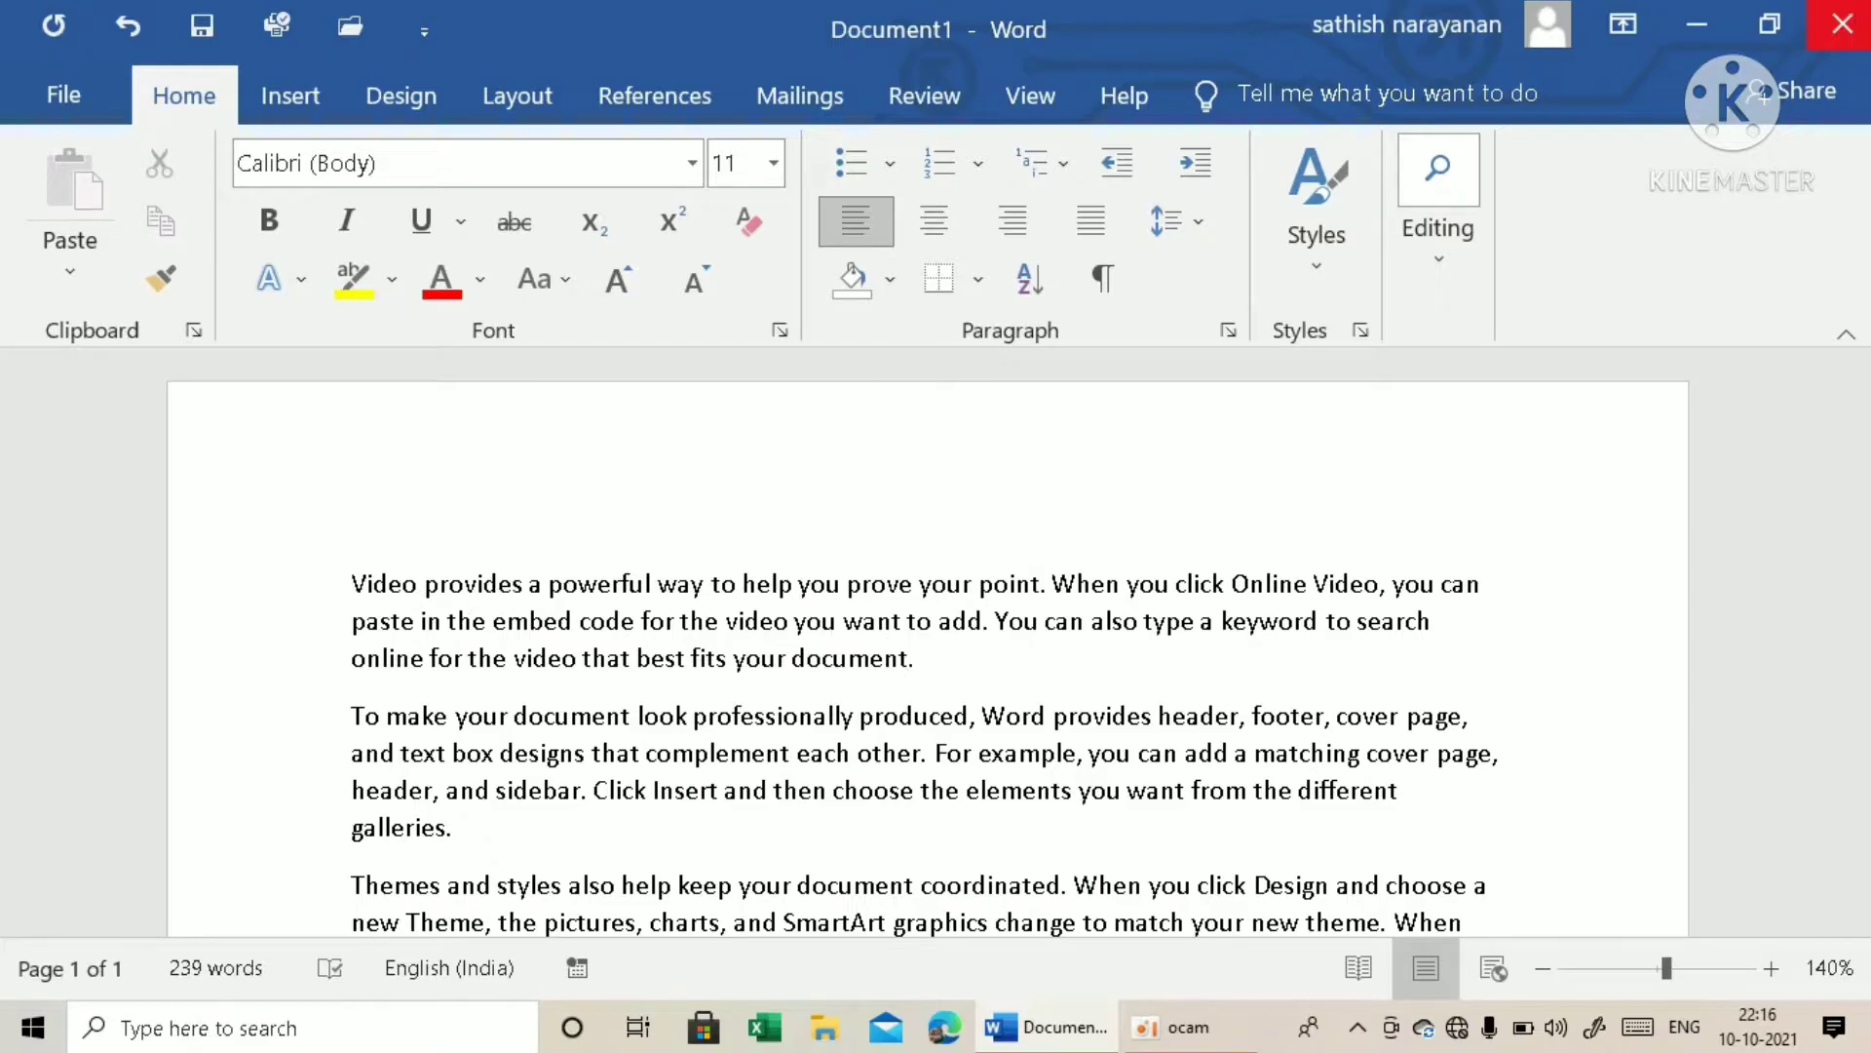
Try closing and saving the document, dismiss the failed-save error, and start saving with Ctrl+S.
left_click(1847, 20)
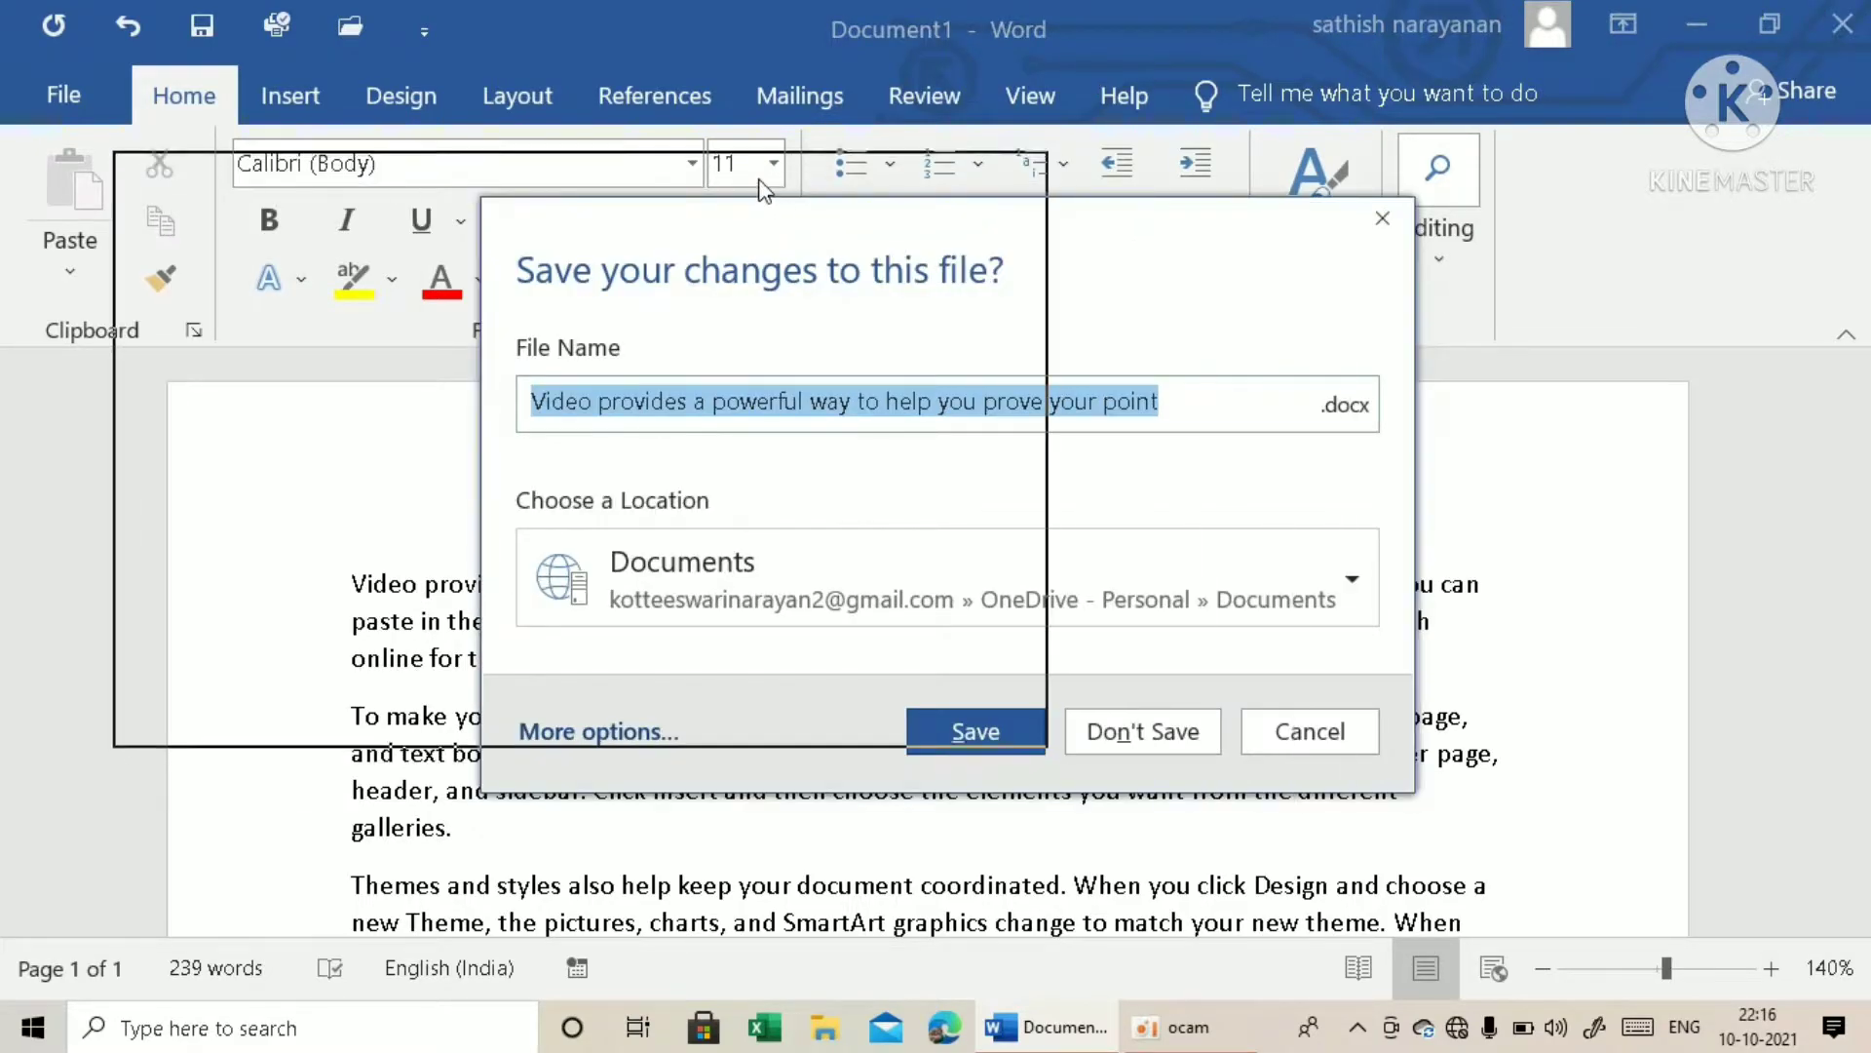
left_click_drag(1132, 237, 764, 192)
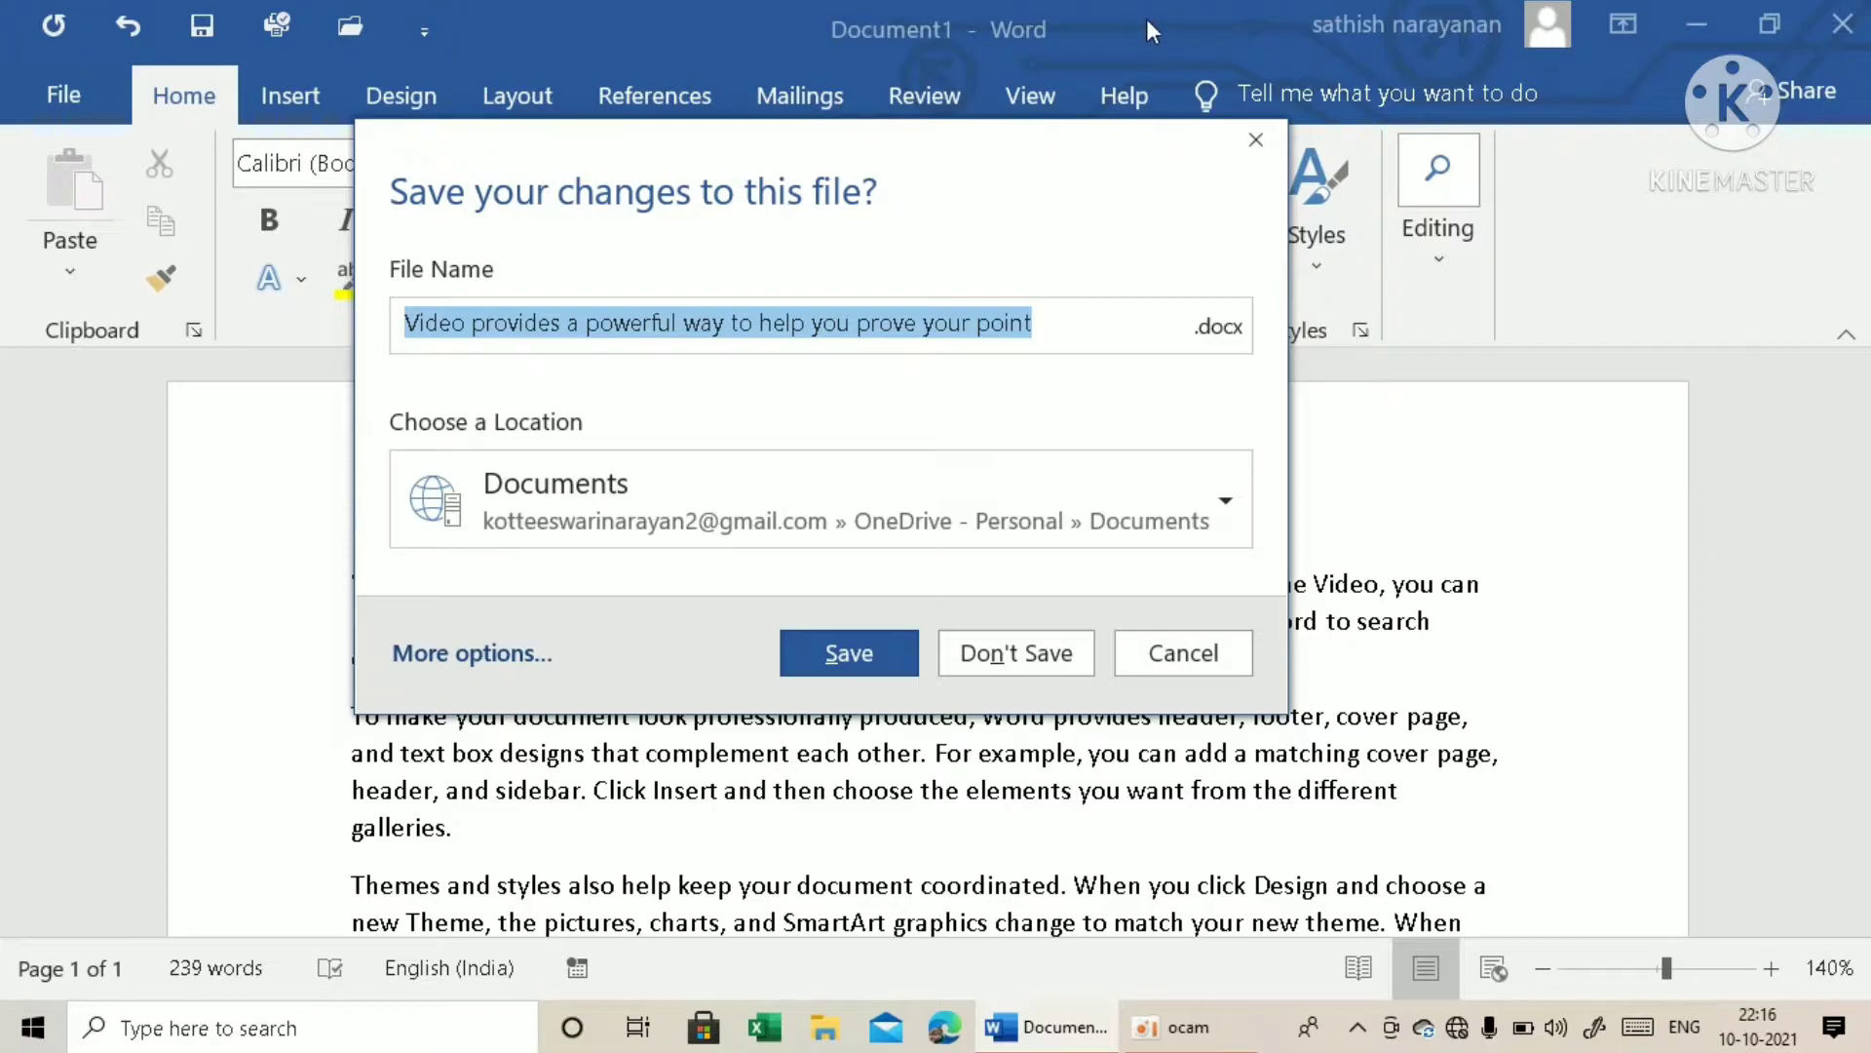
left_click(886, 664)
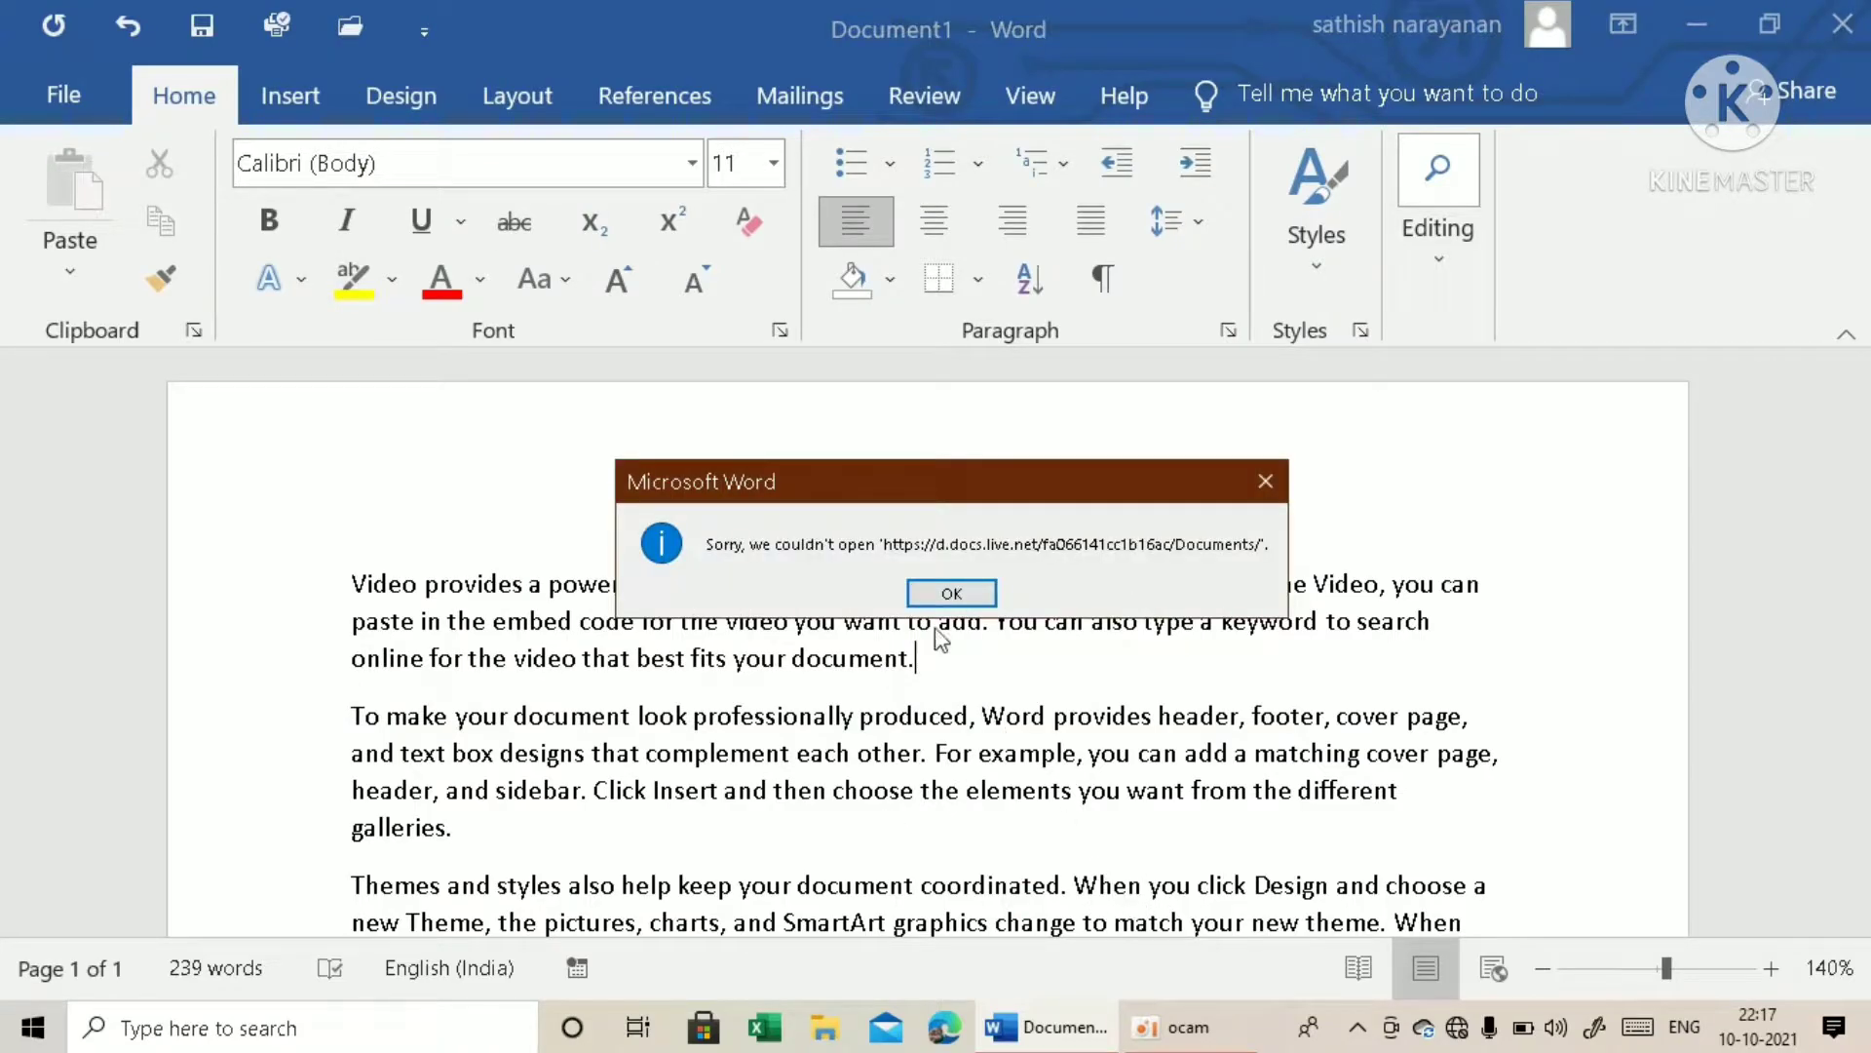
left_click(978, 601)
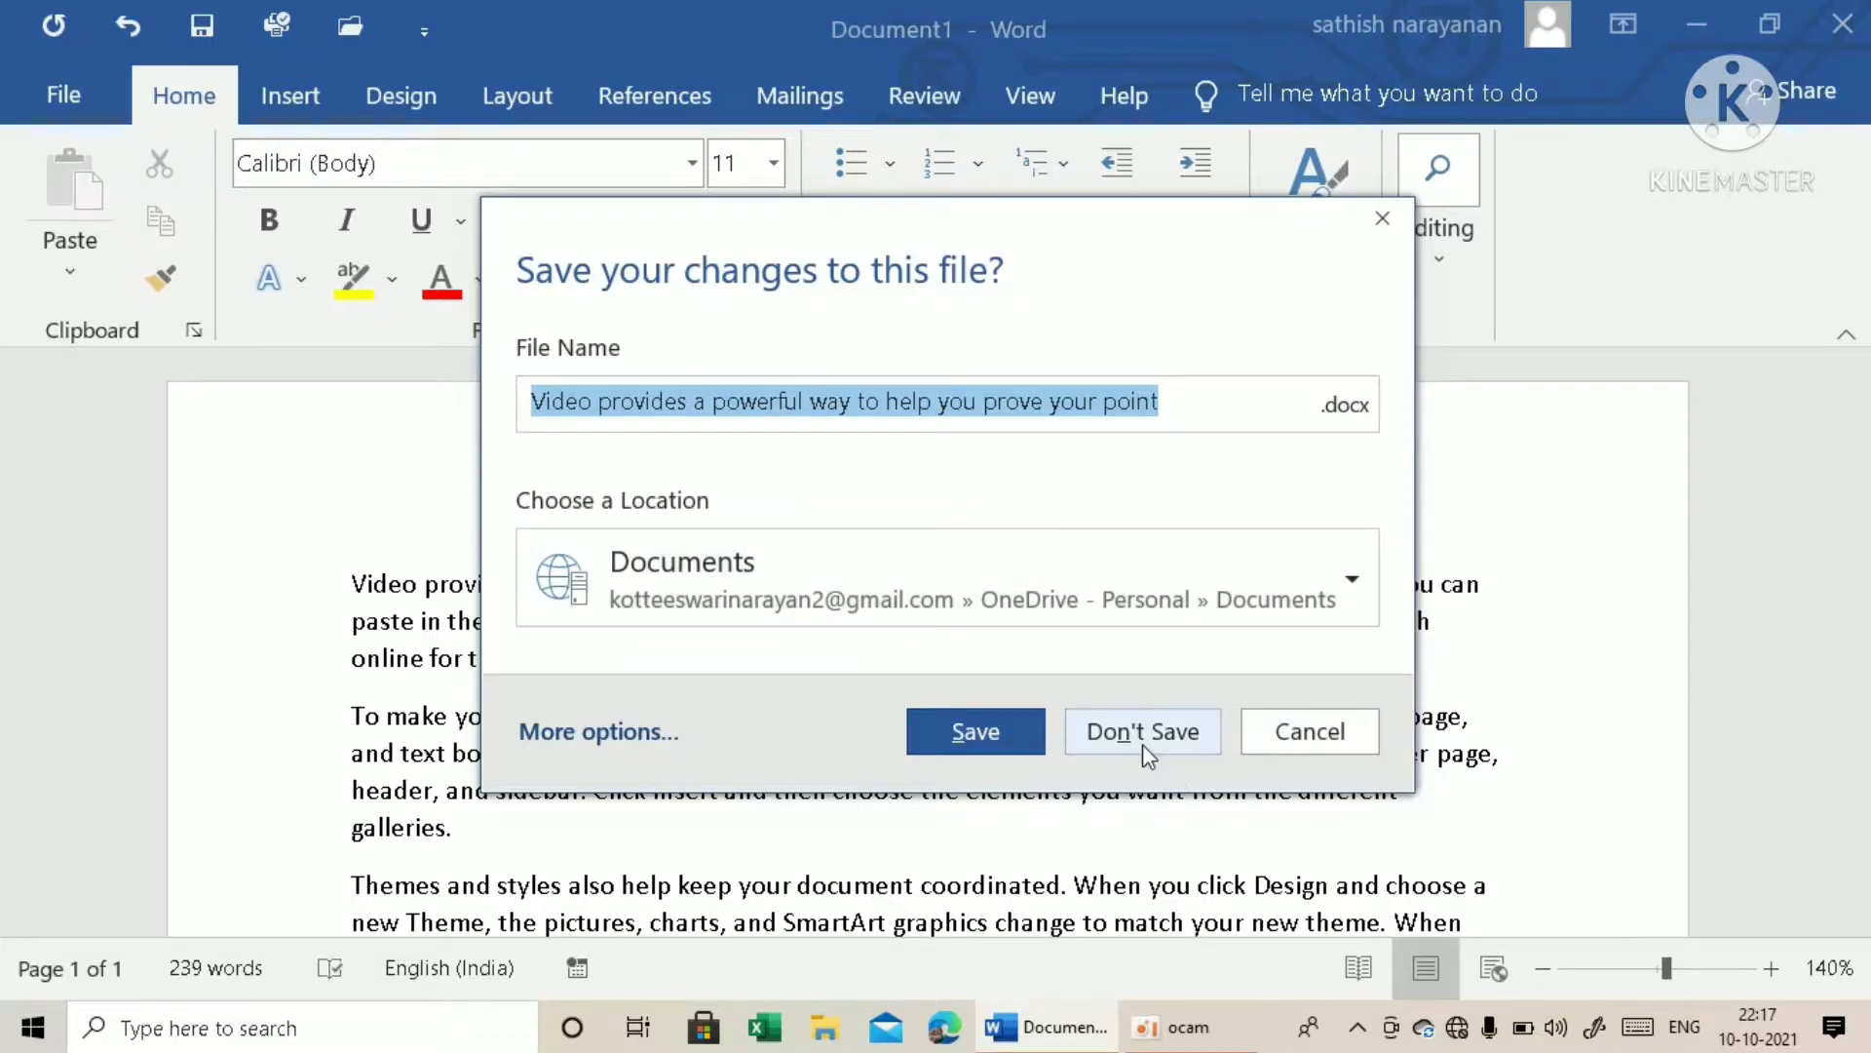
left_click(1382, 221)
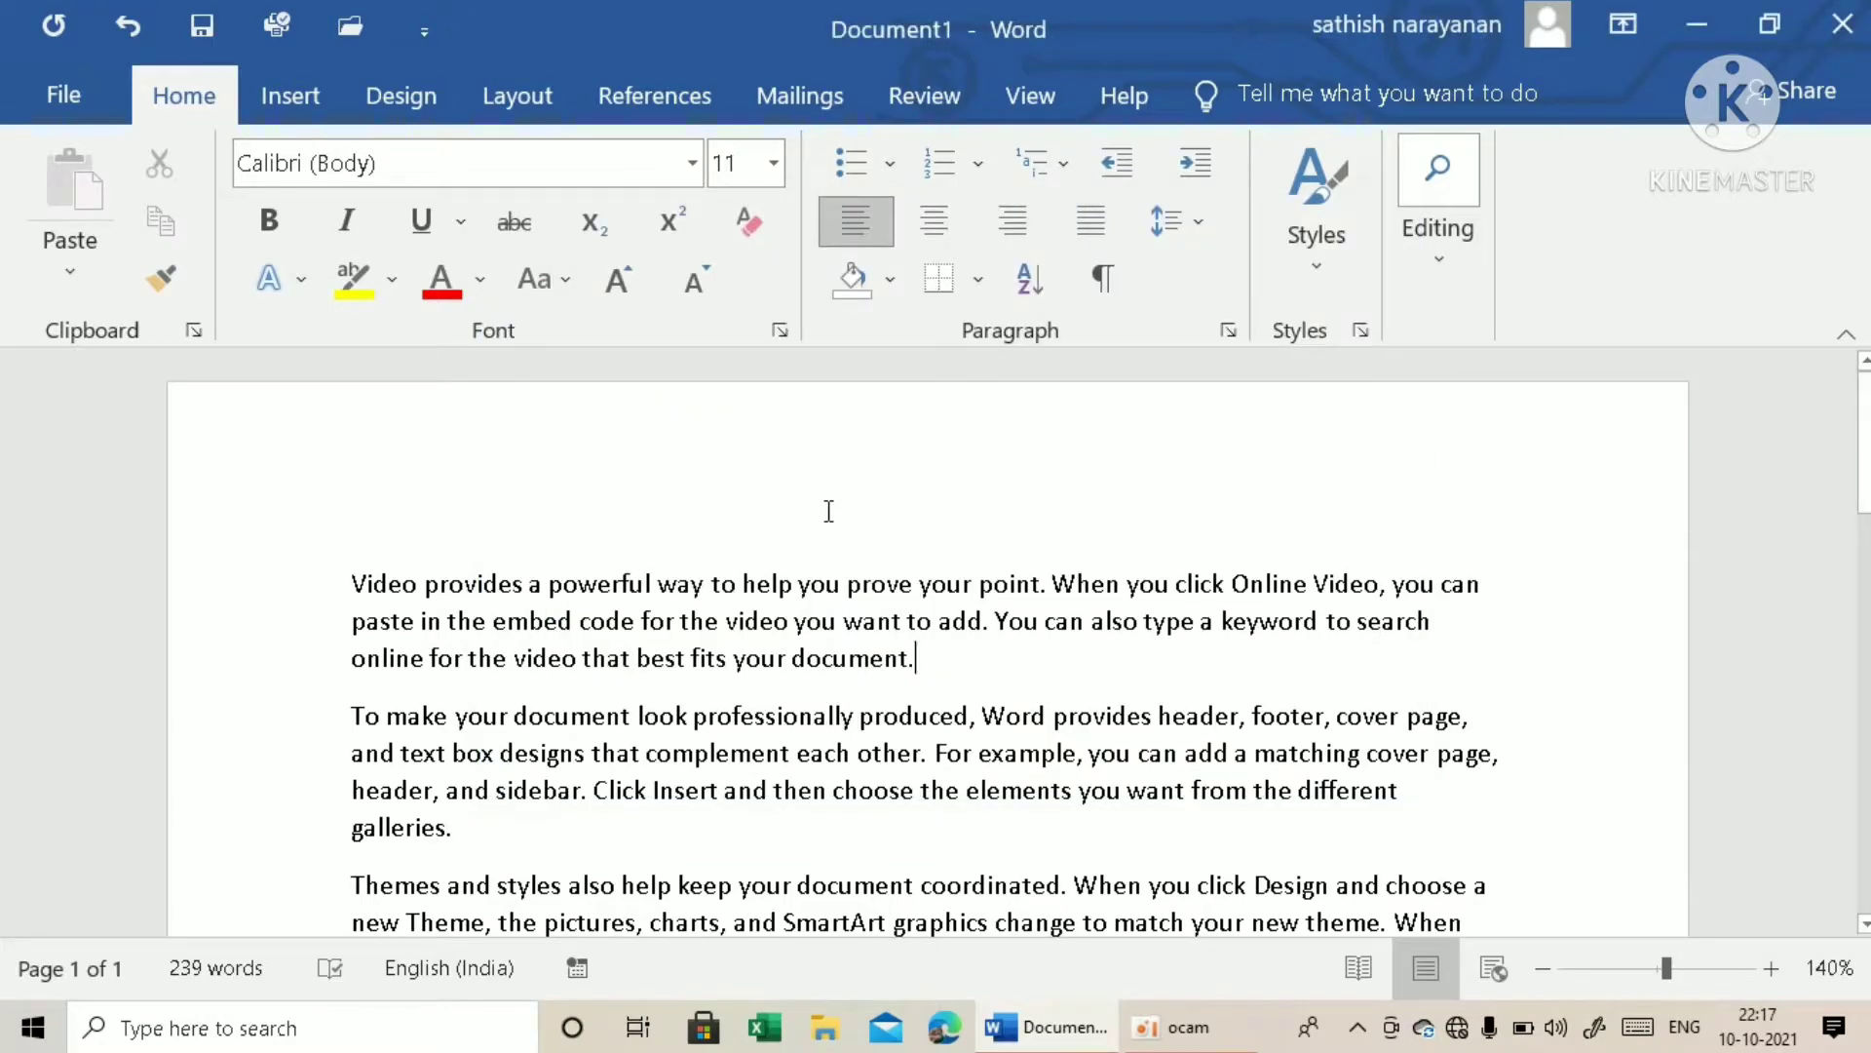
key("ctrl+s")
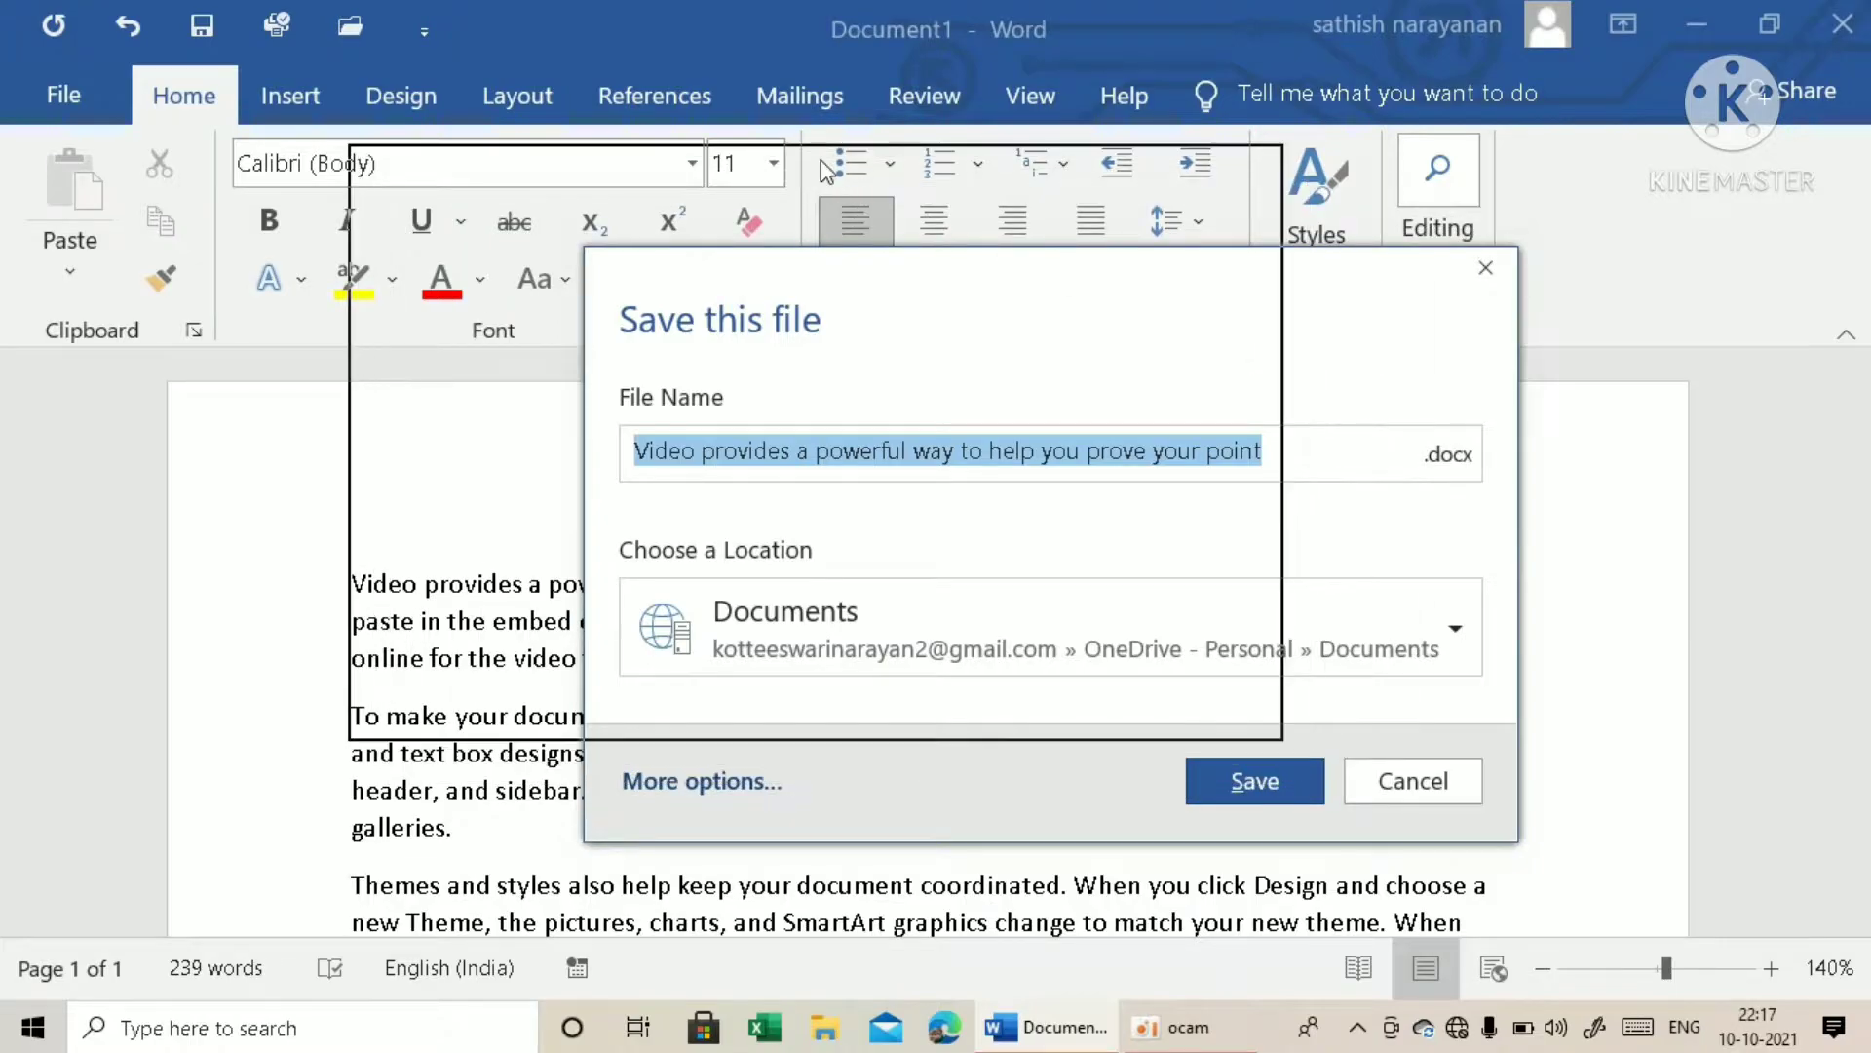
Reposition the save dialog and enter 'basics' as the file name.
left_click_drag(821, 160, 784, 227)
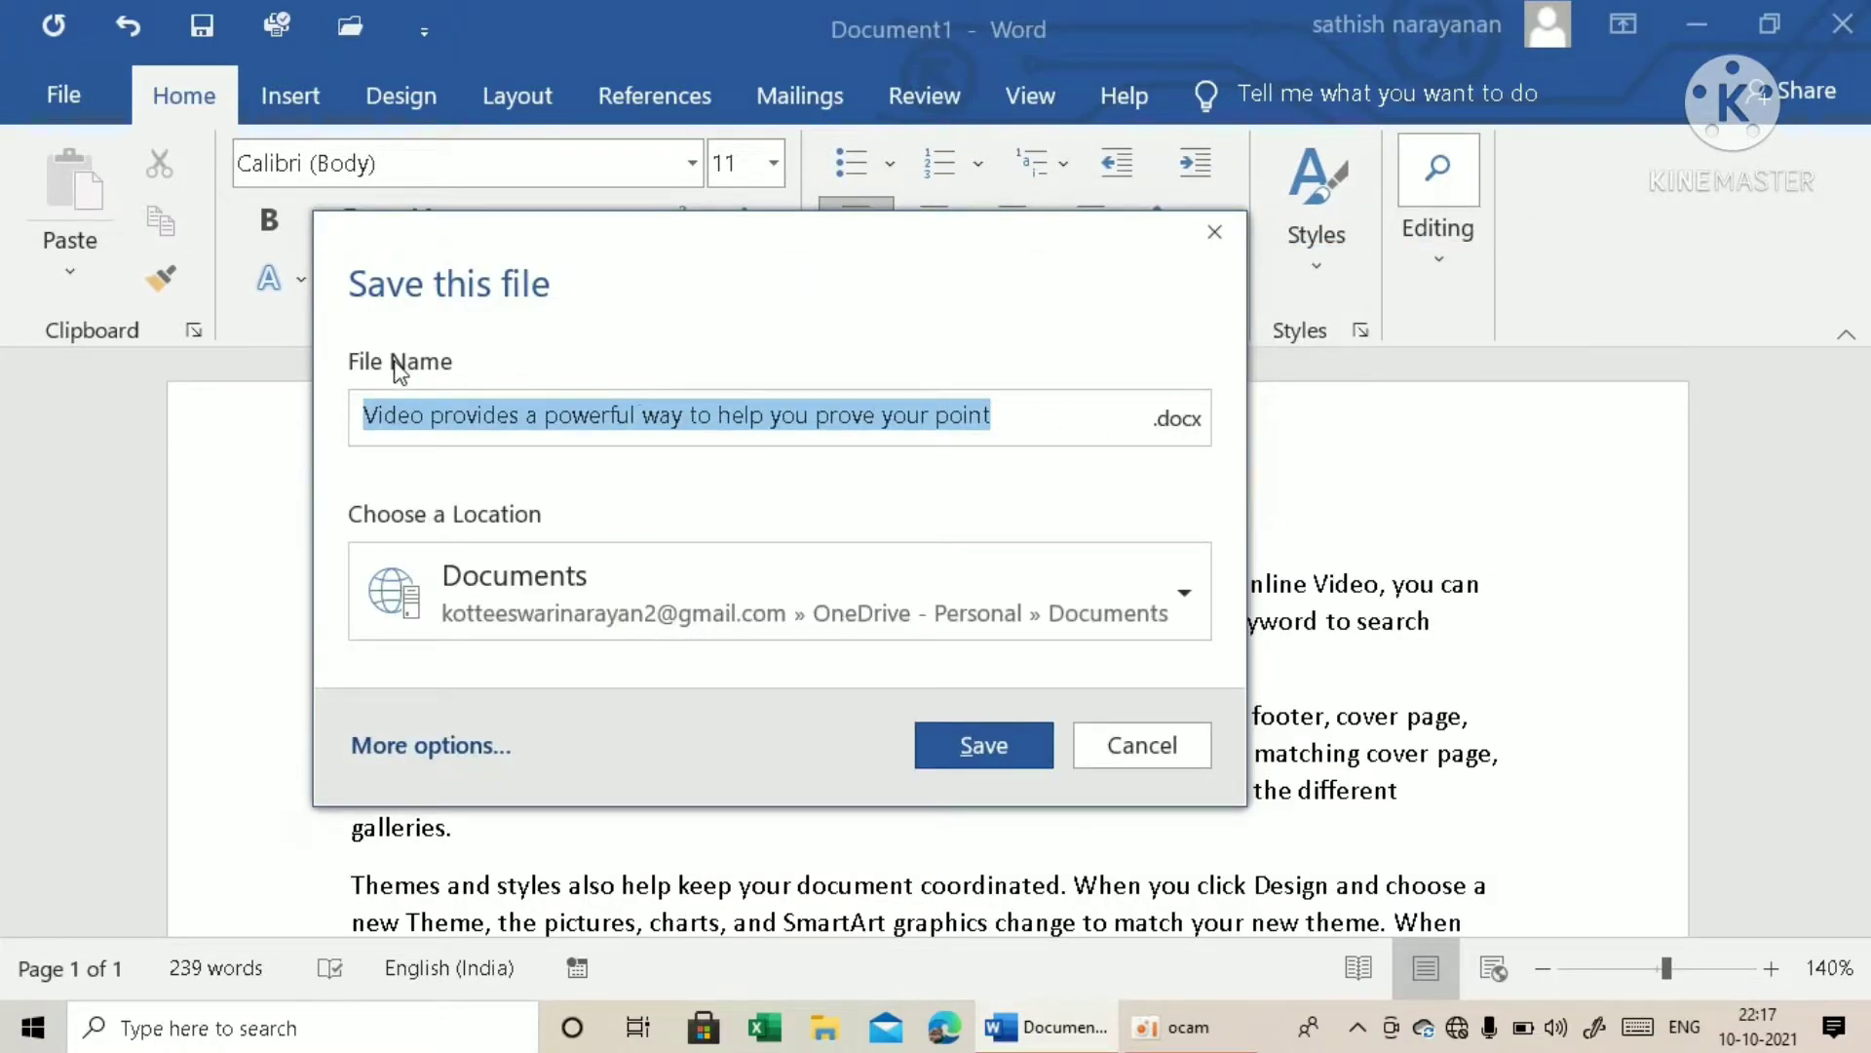
left_click_drag(727, 259, 751, 210)
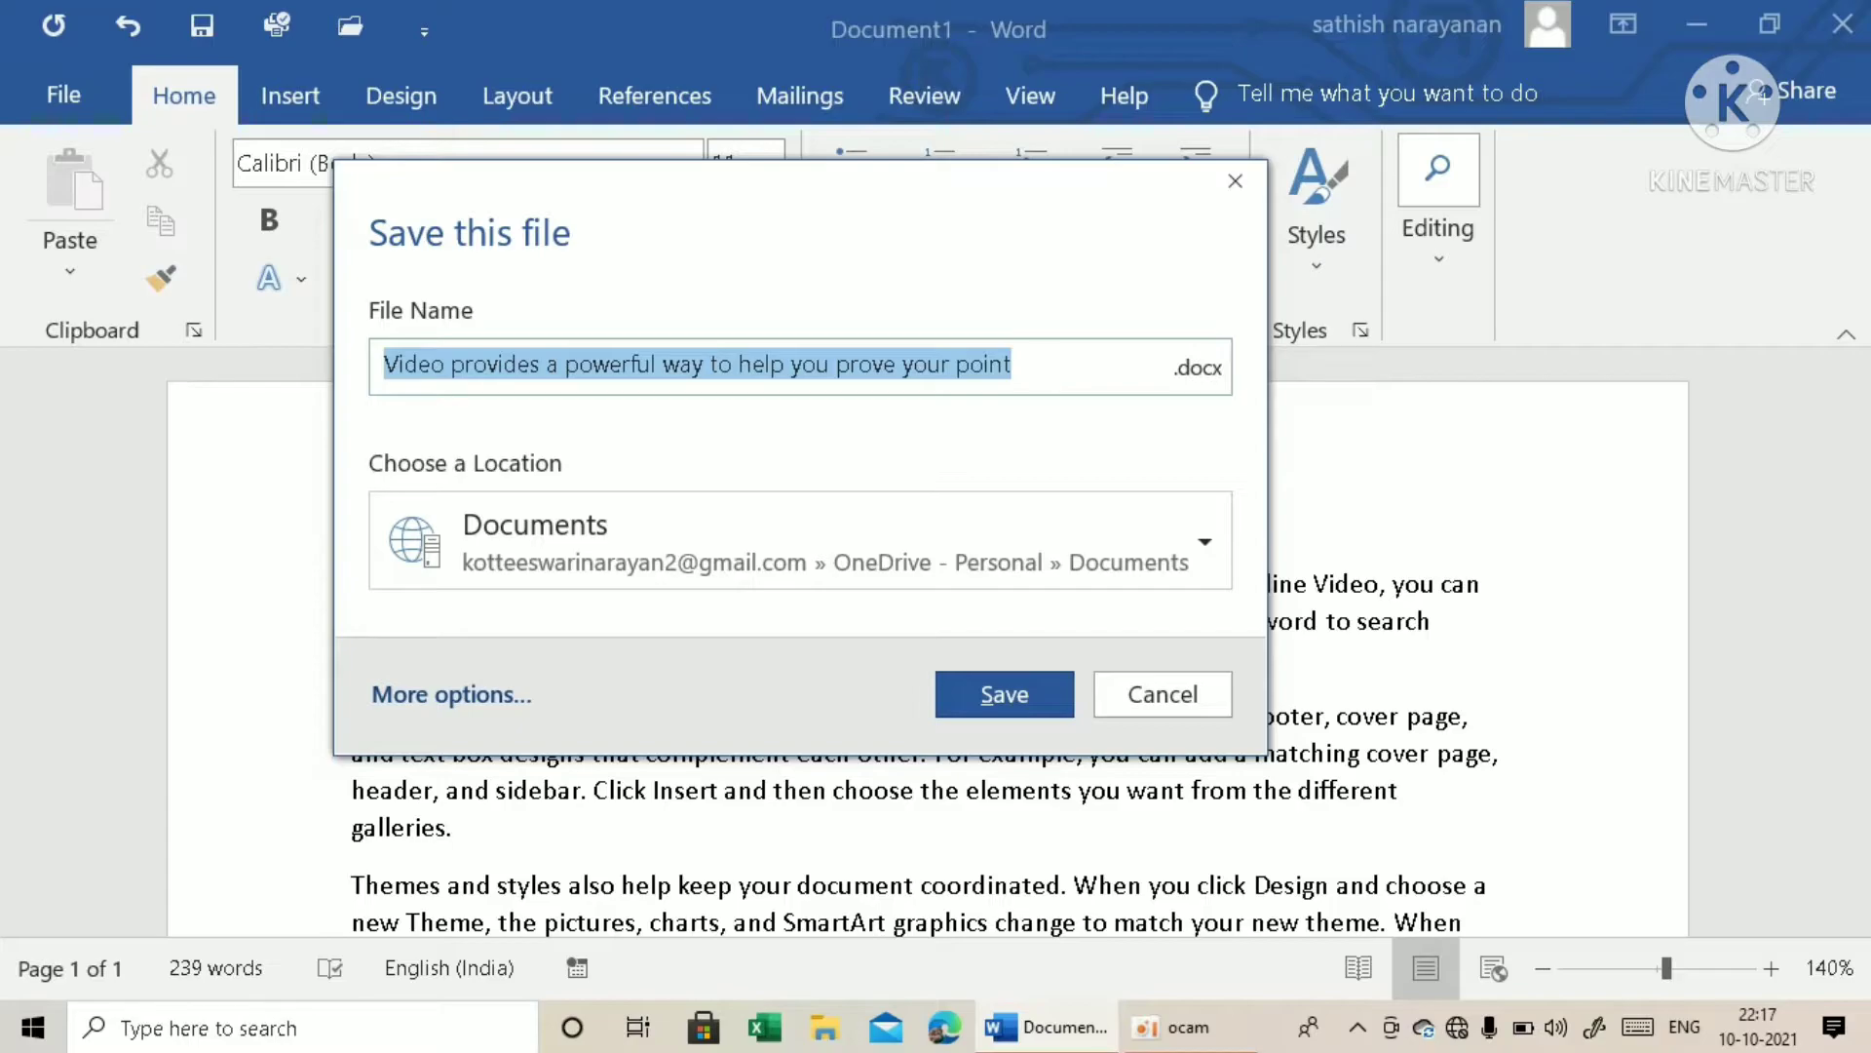
type("basic")
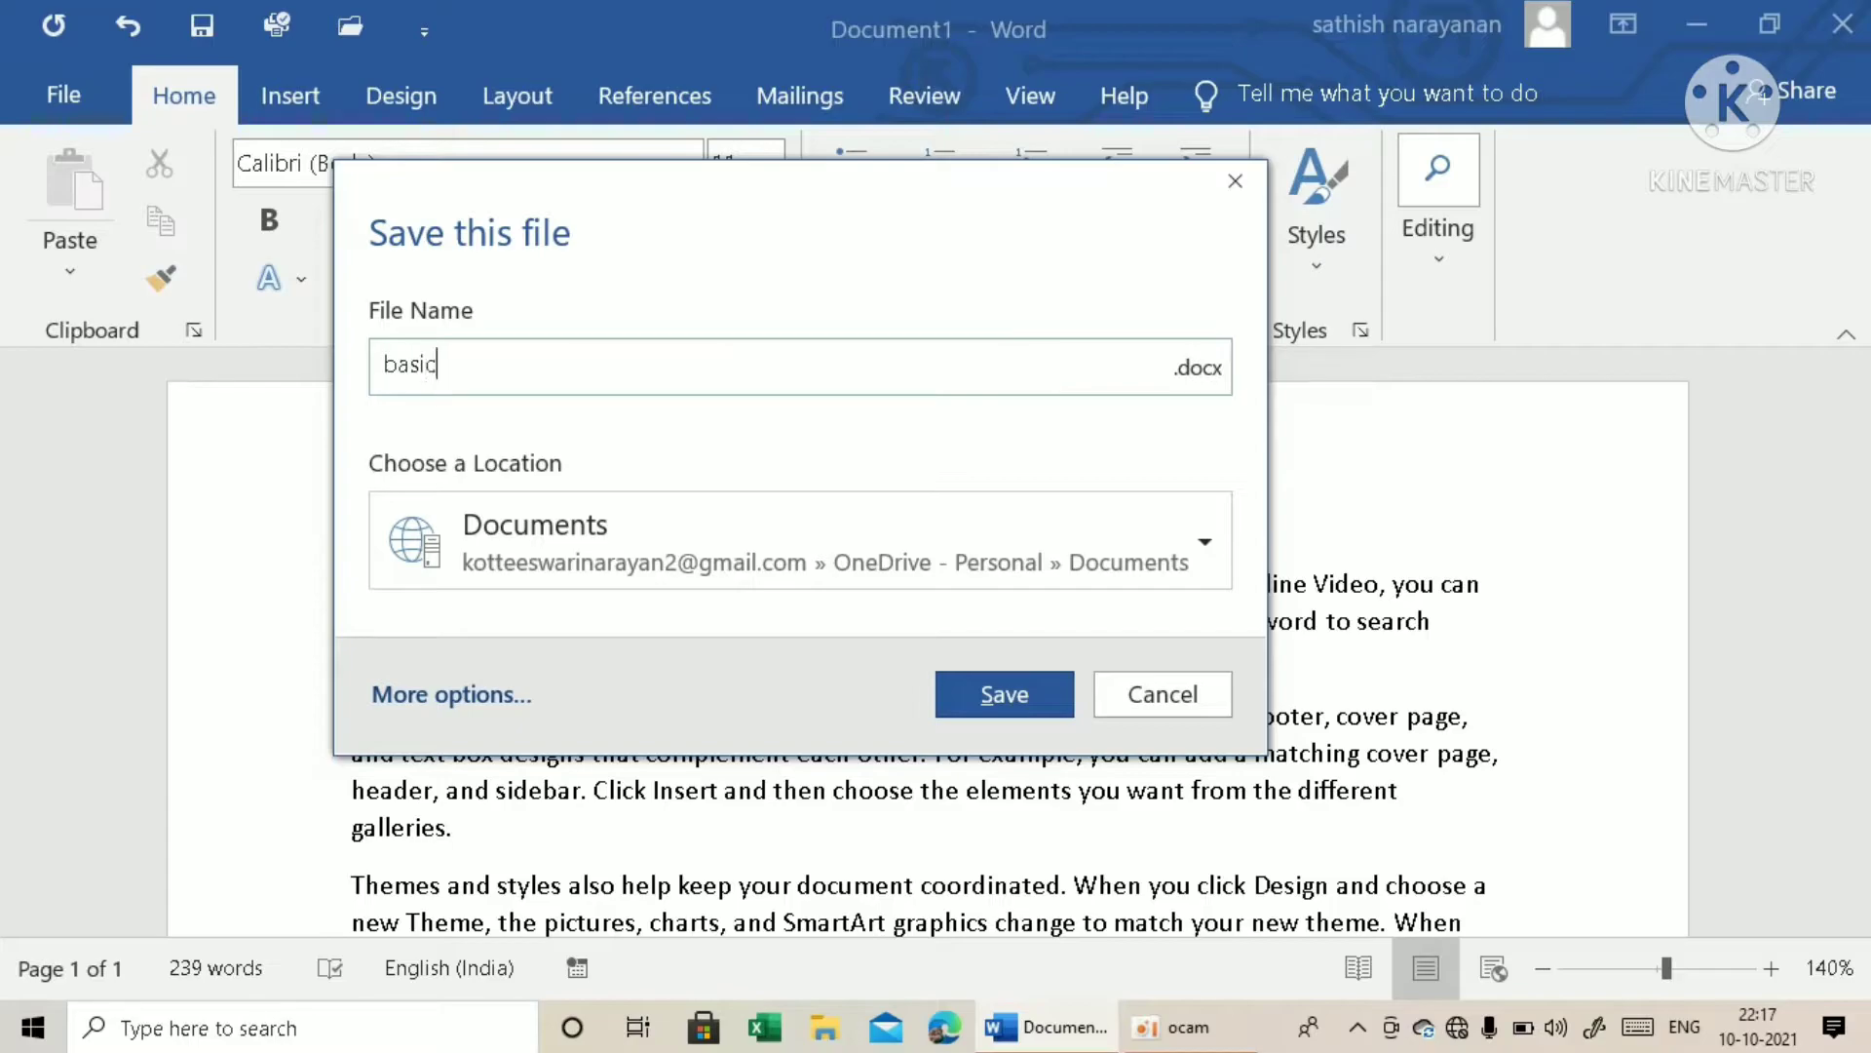
type("s")
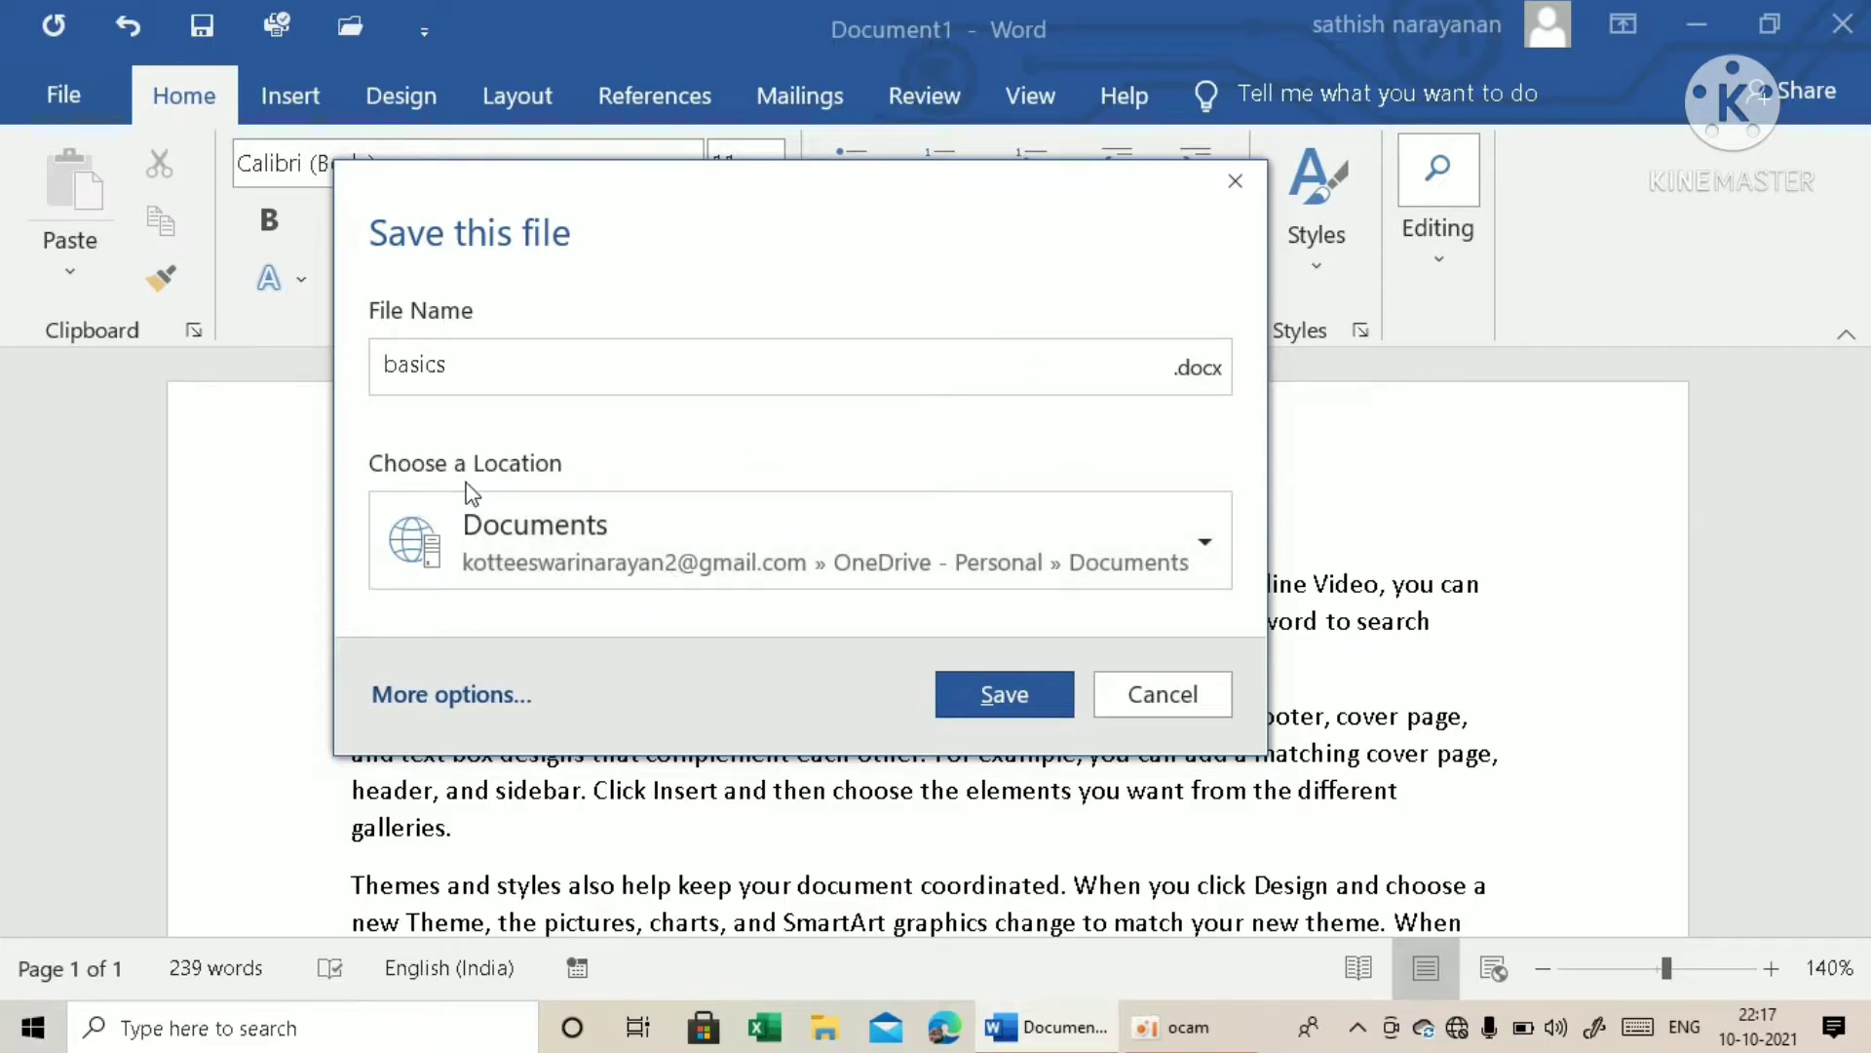
Save the document as 'basics' in Word Document (.docx) format on the X: drive.
left_click(1035, 550)
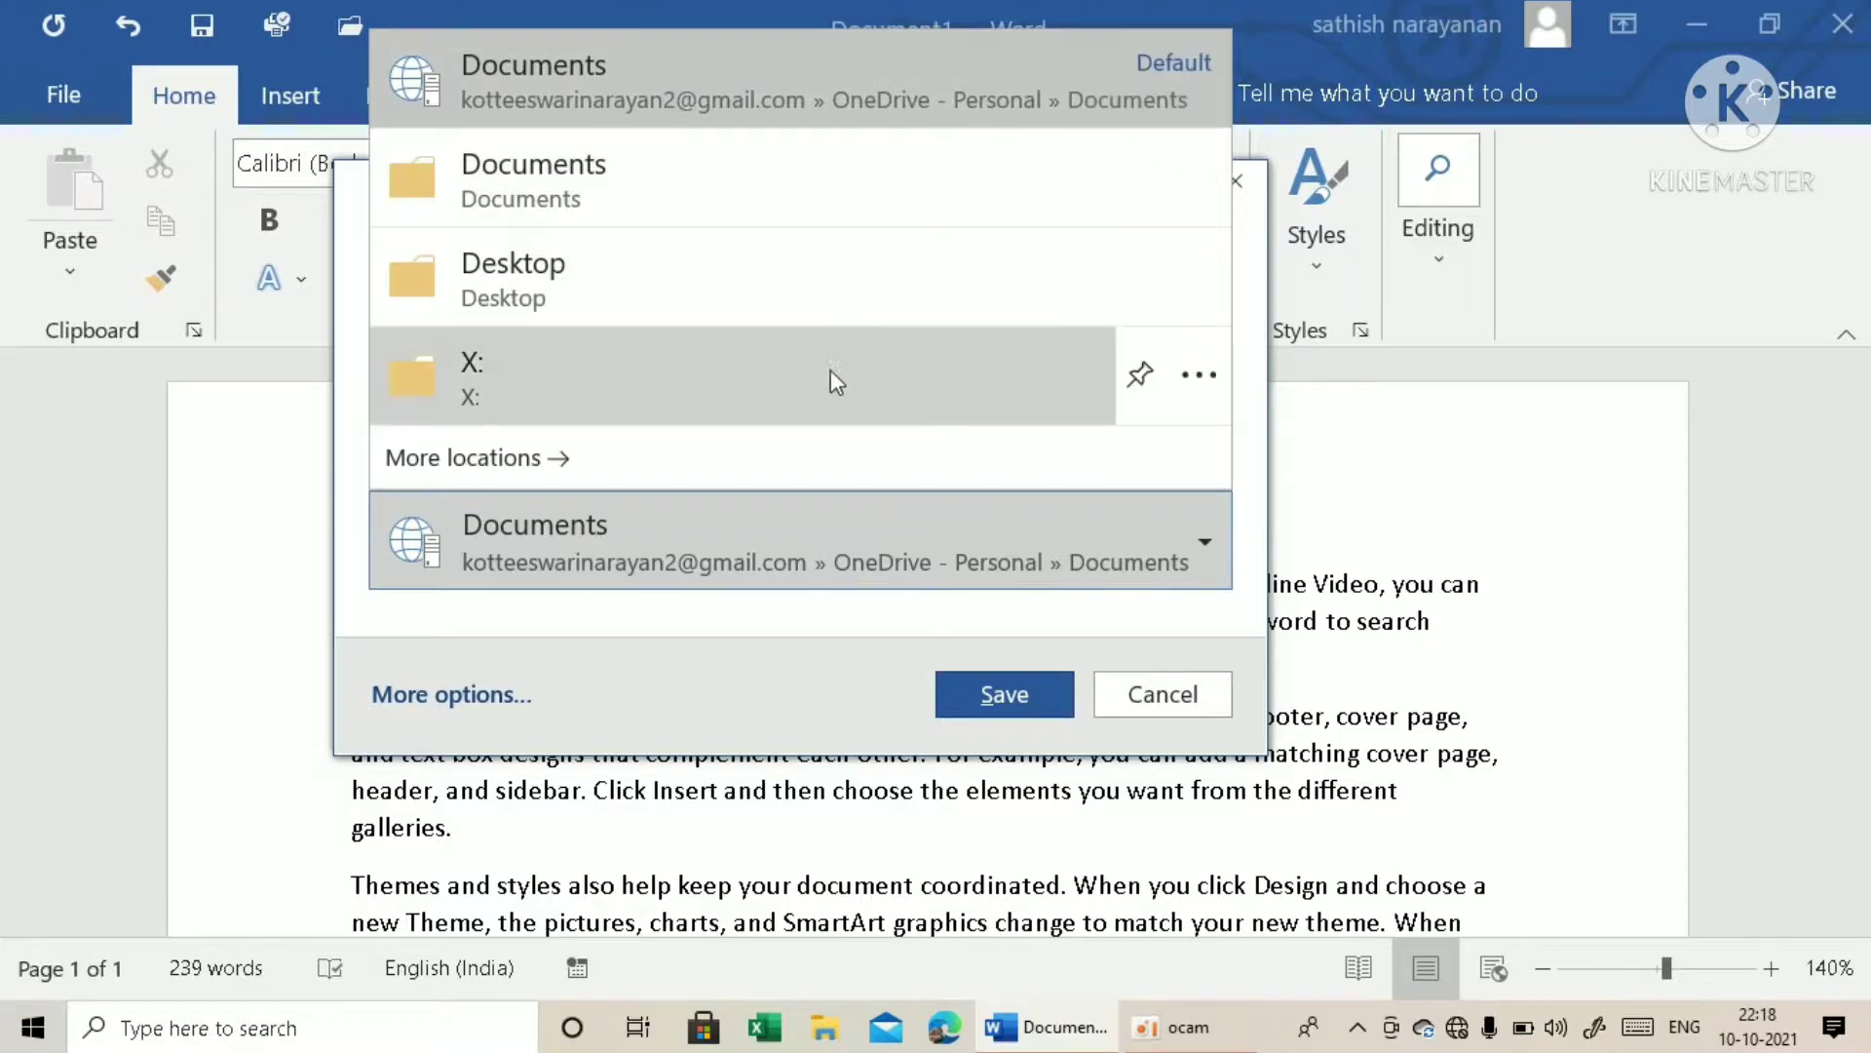
left_click(558, 375)
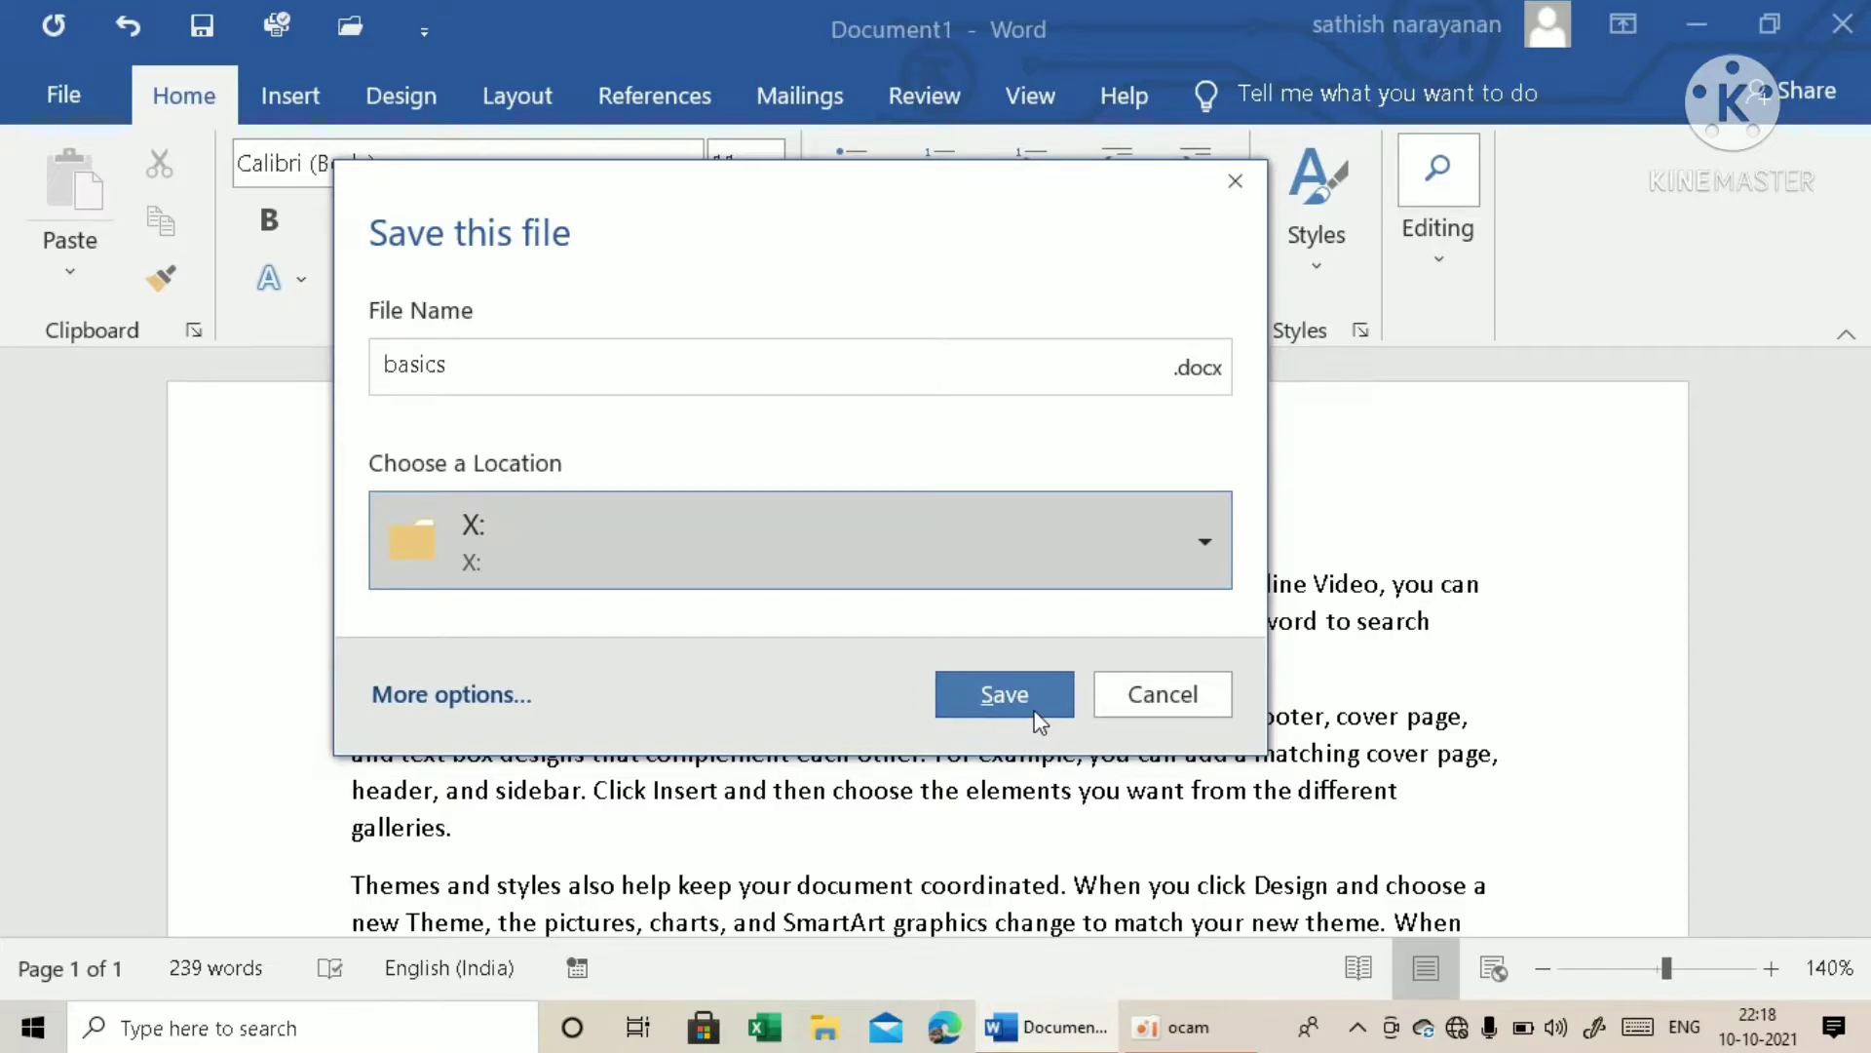
left_click(1213, 375)
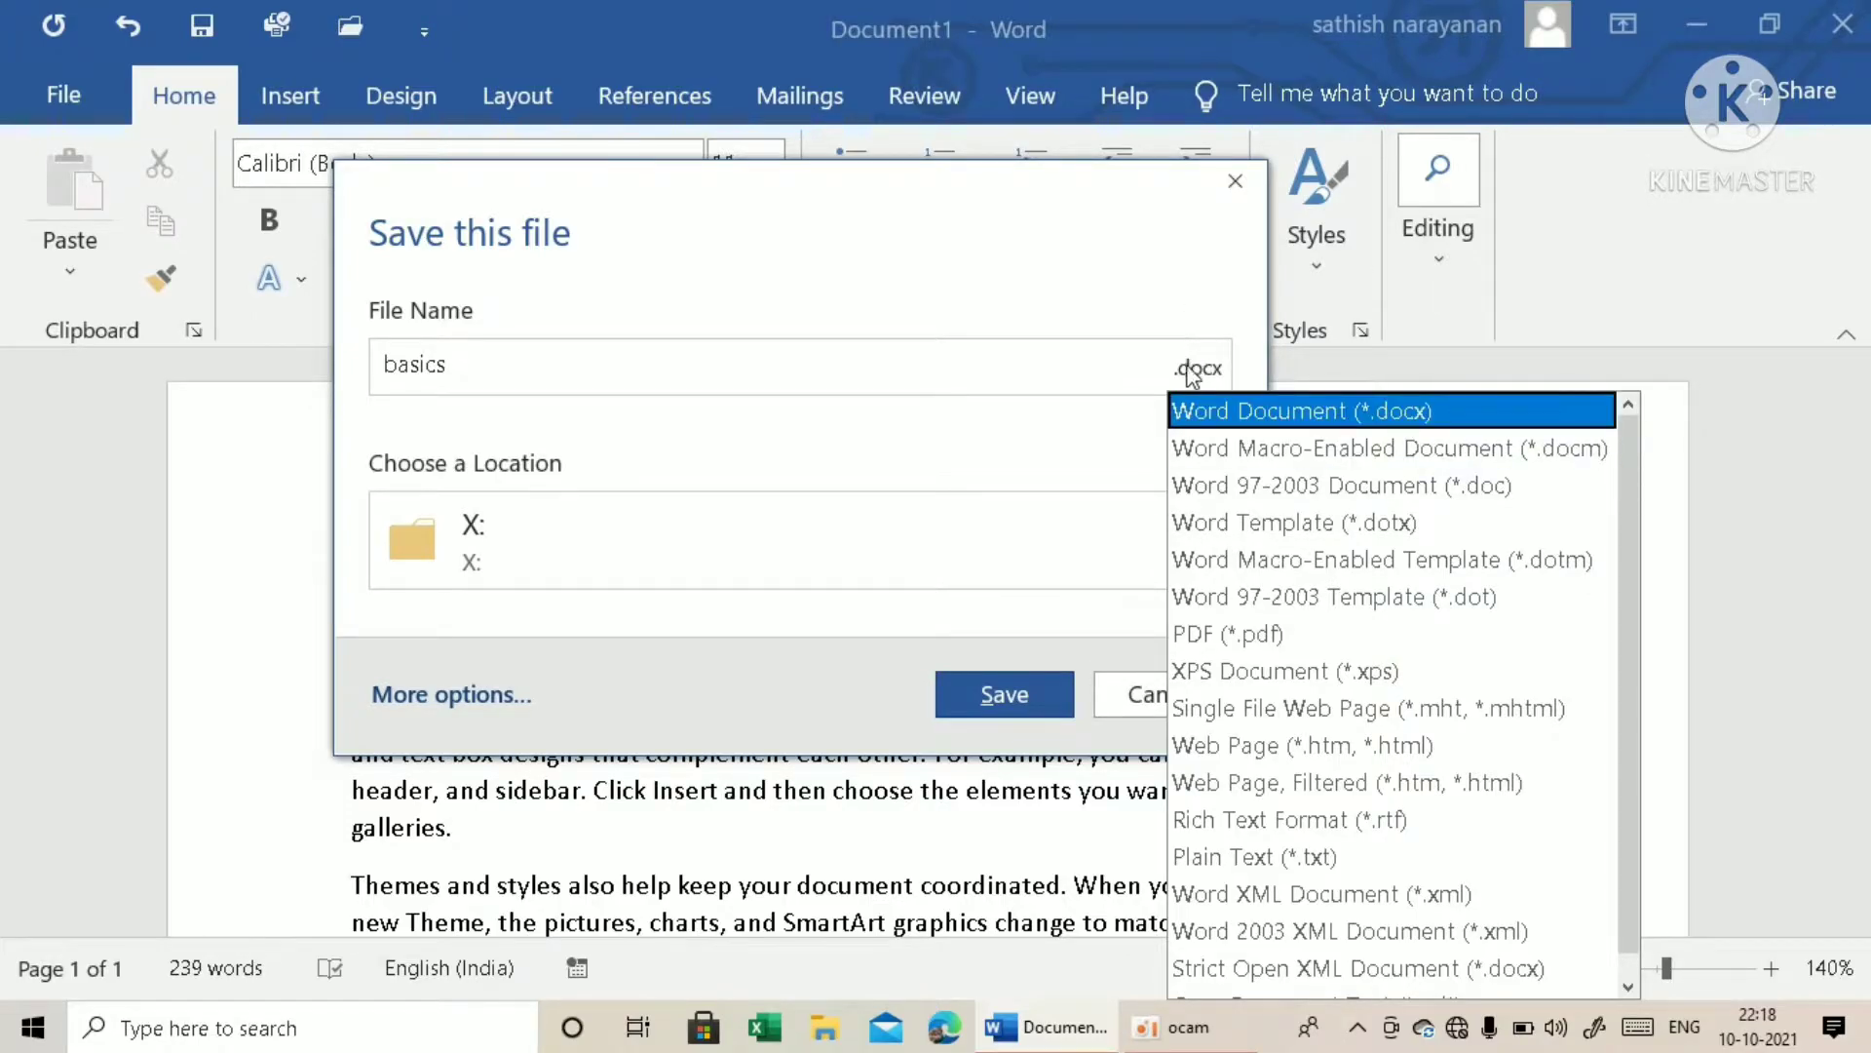
left_click(1196, 368)
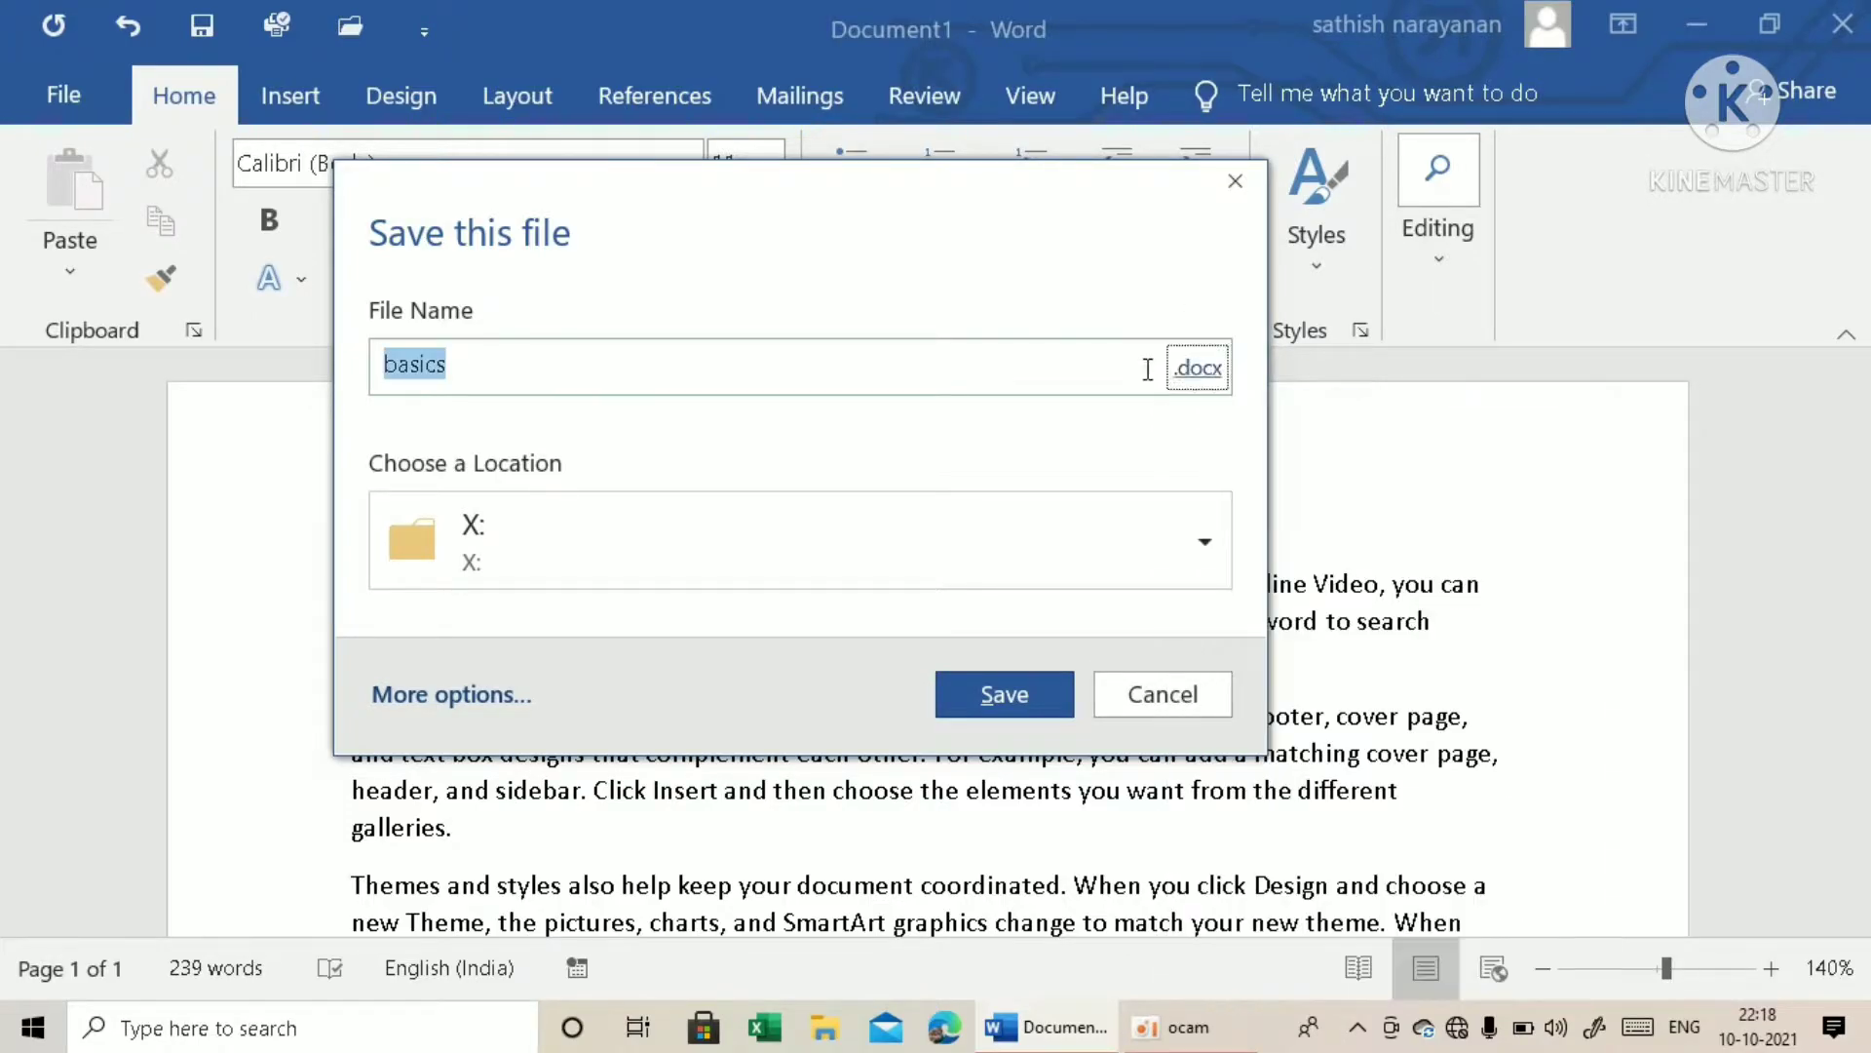
left_click(1025, 694)
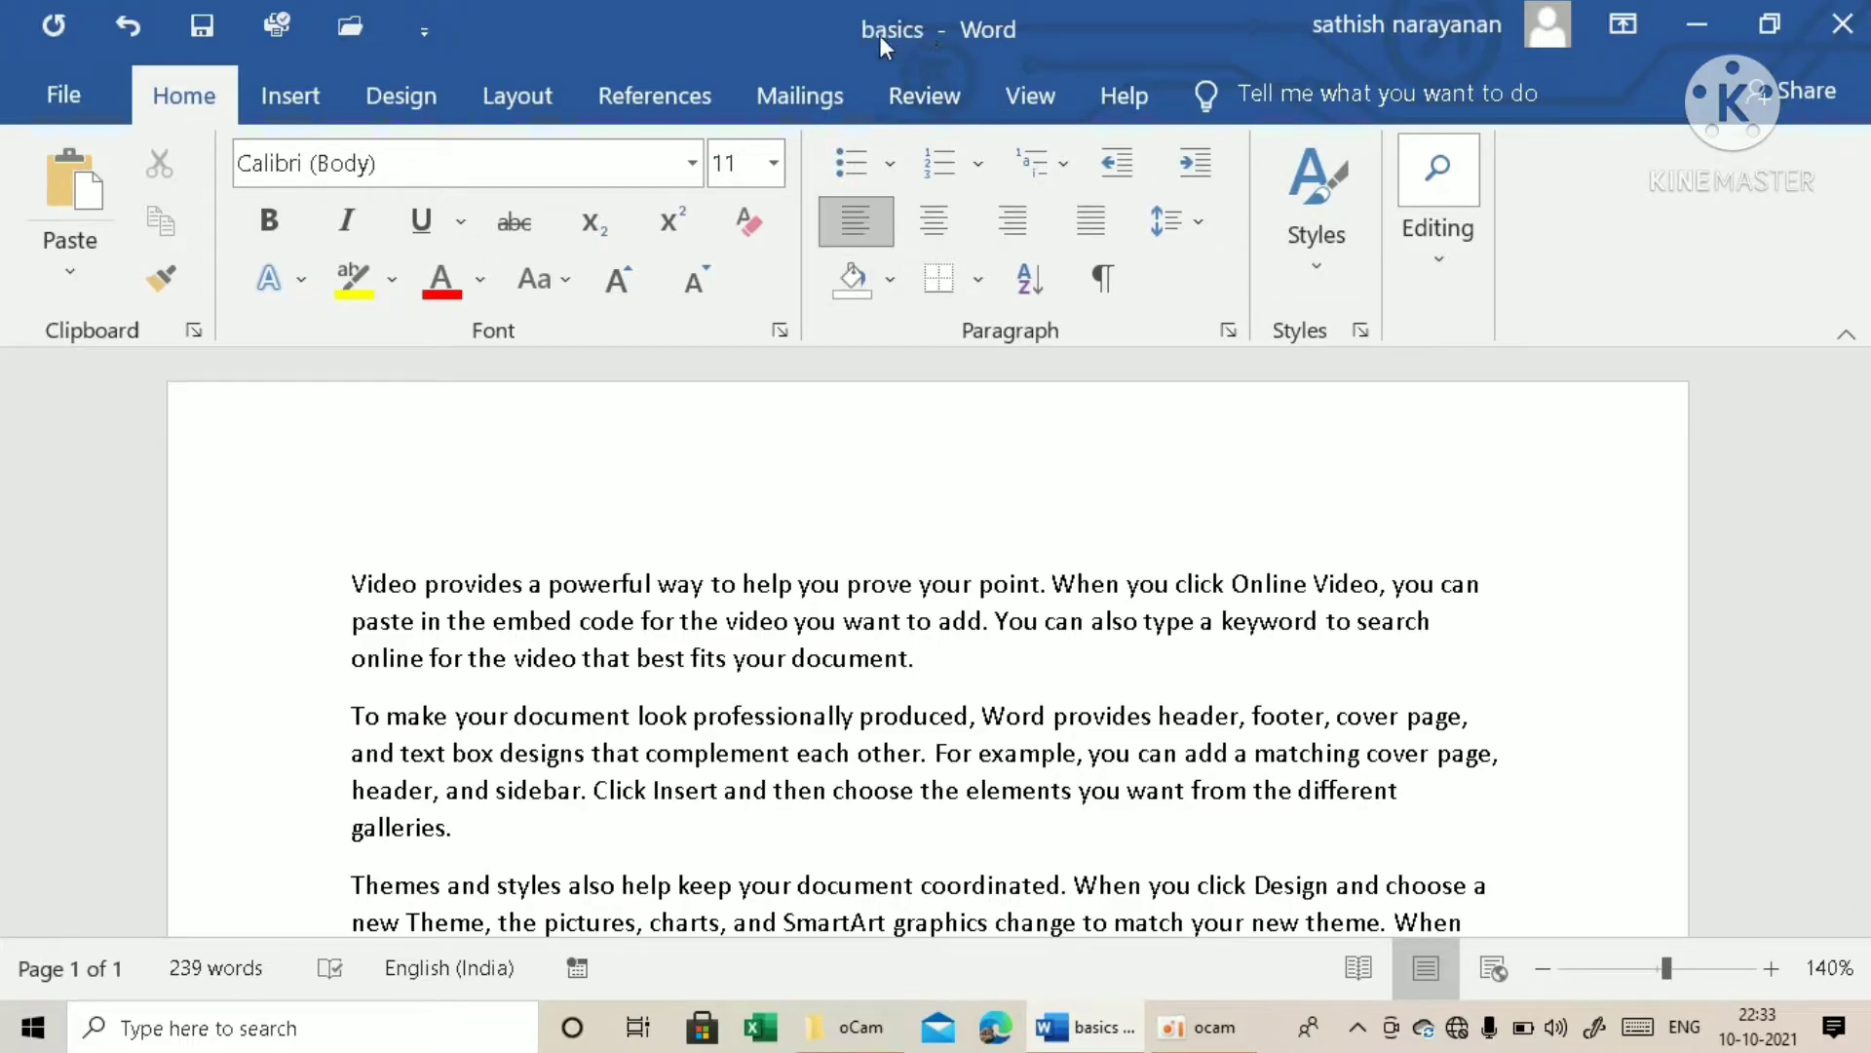
mouse_move(947, 661)
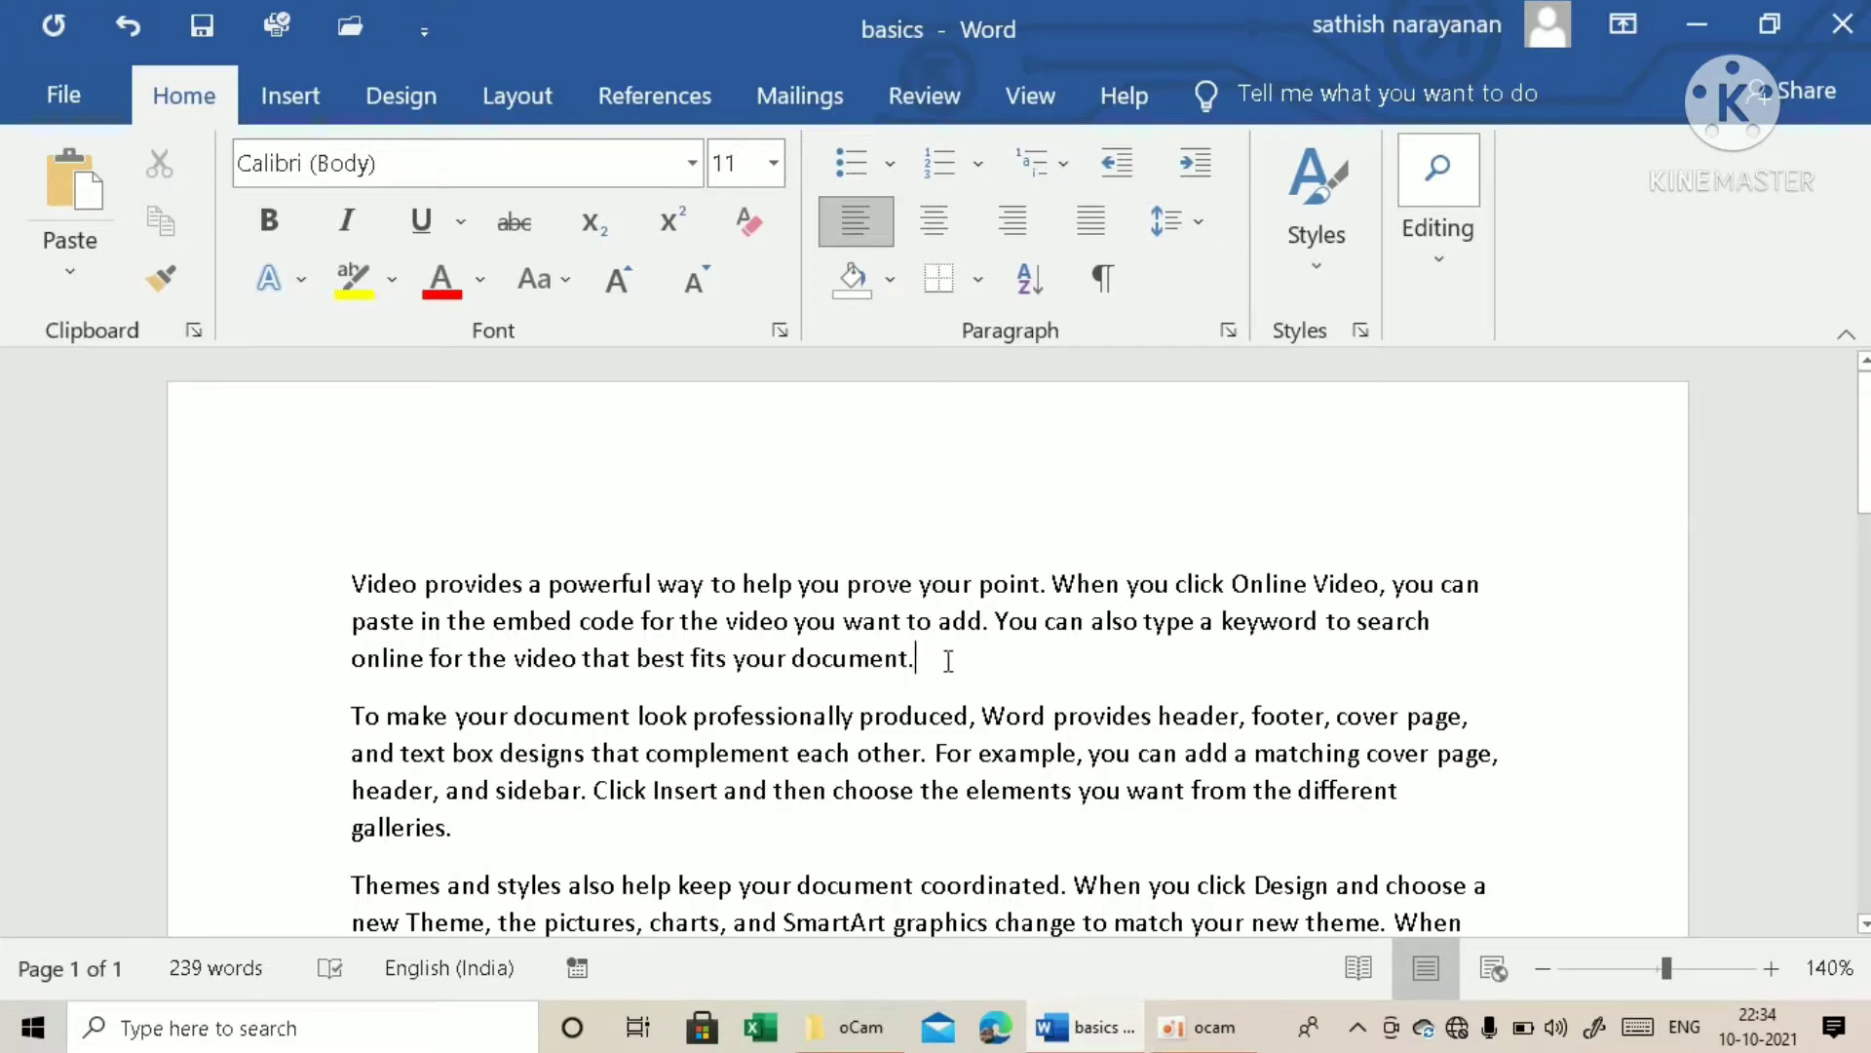
Add the test letters 'HGYRBV' after 'document.' and select them for removal.
type("HGYRBV")
left_click_drag(1051, 671, 932, 661)
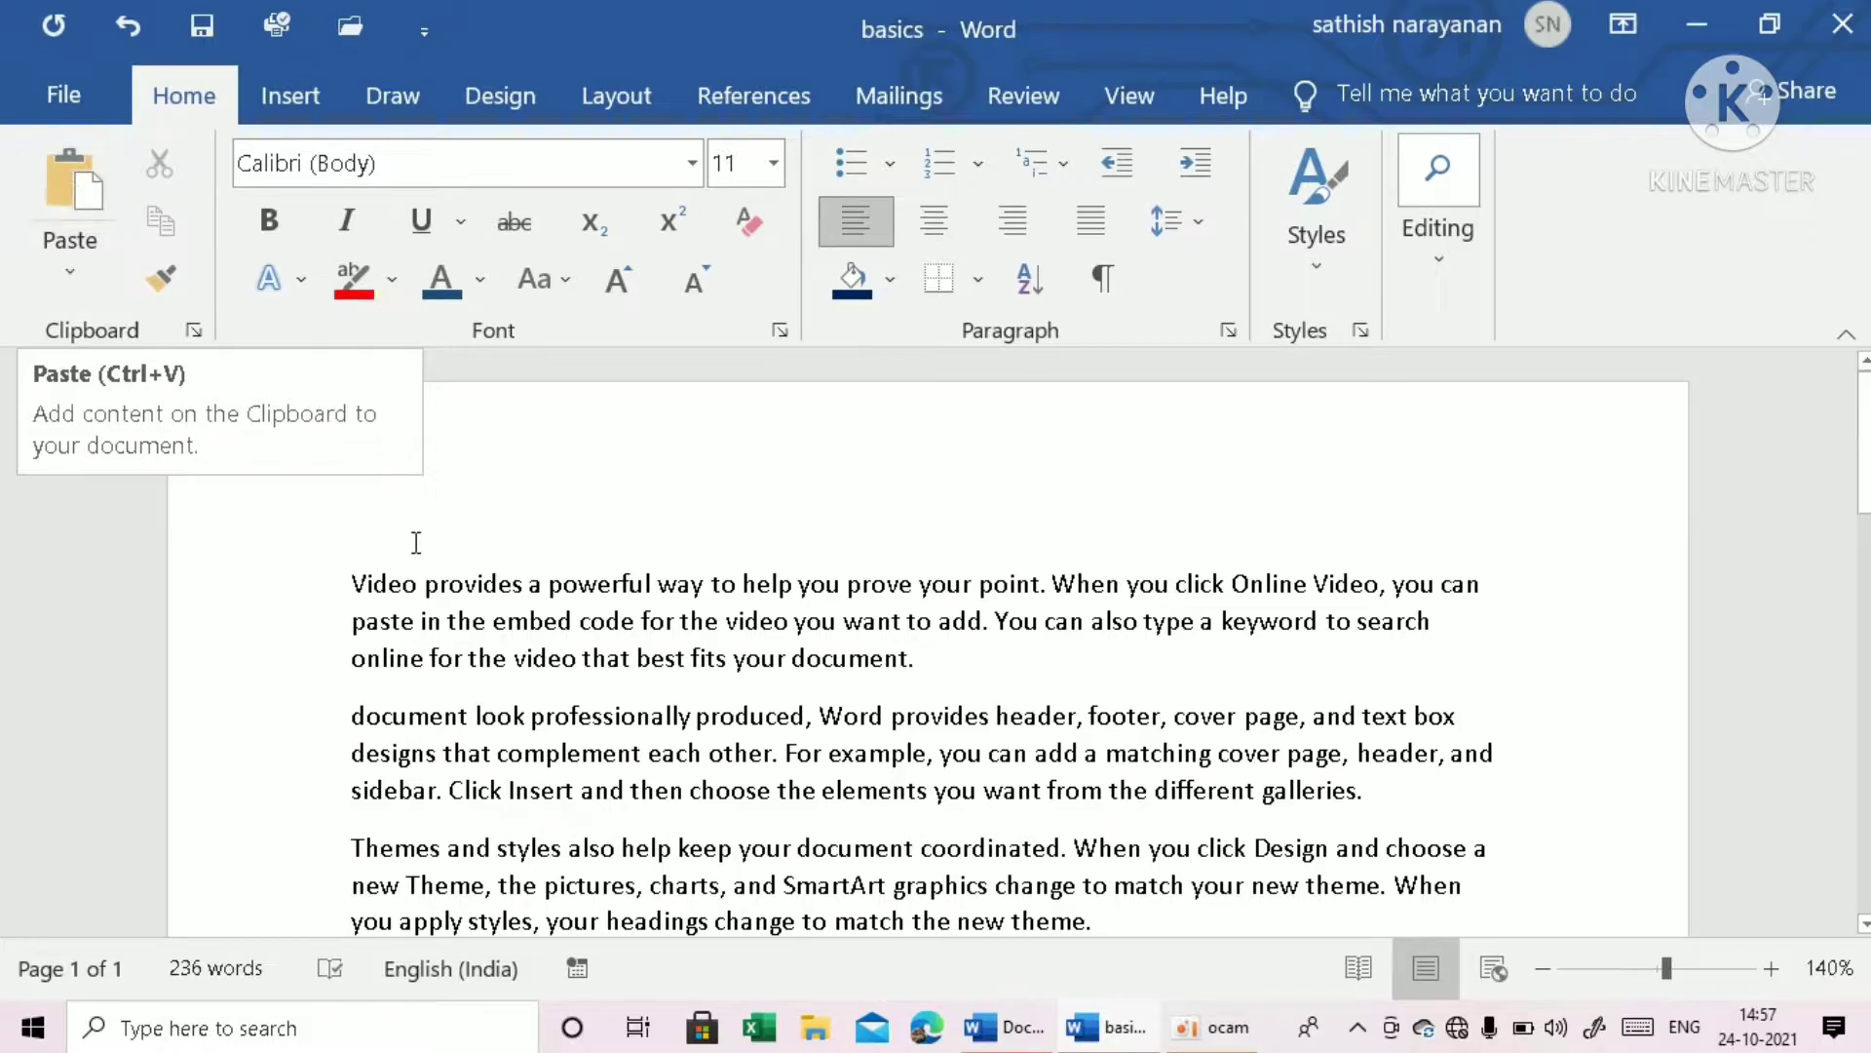
scroll(416, 541, "down", 1)
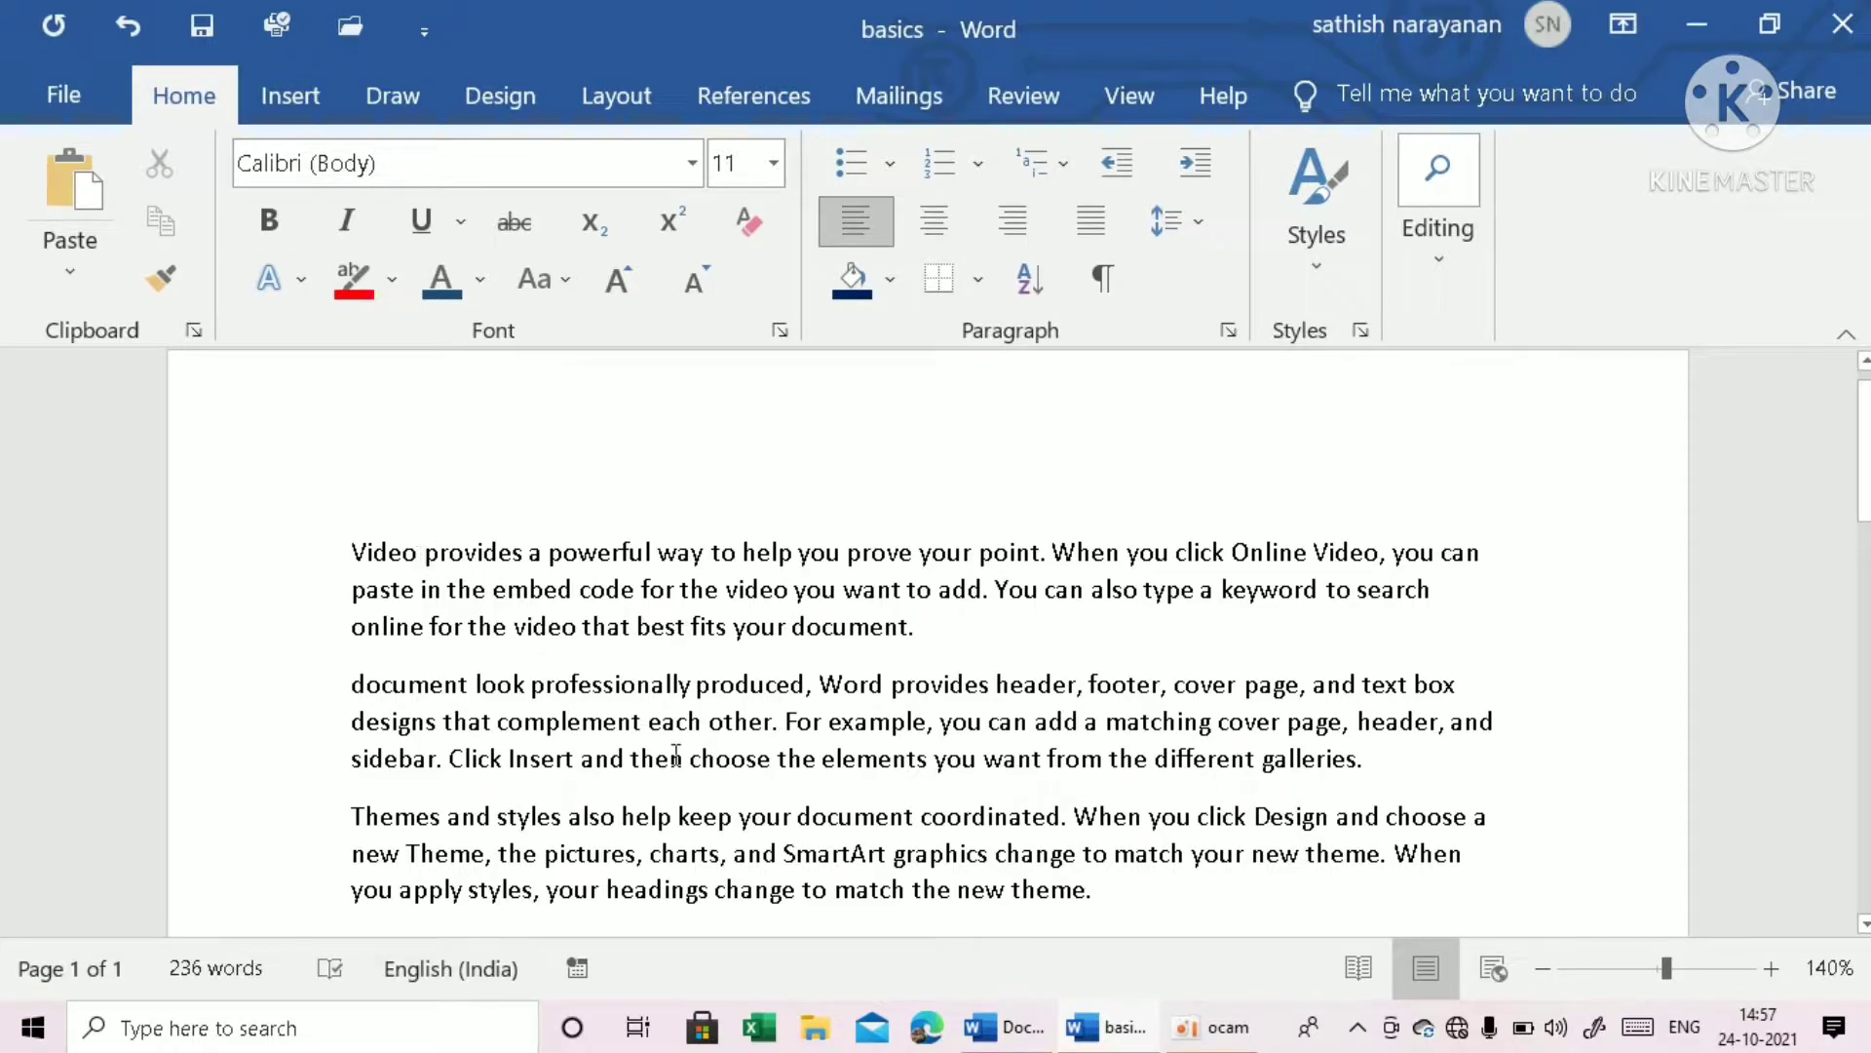
Select the word 'professionally' in the second paragraph of basics.
scroll(675, 754, "down", 1)
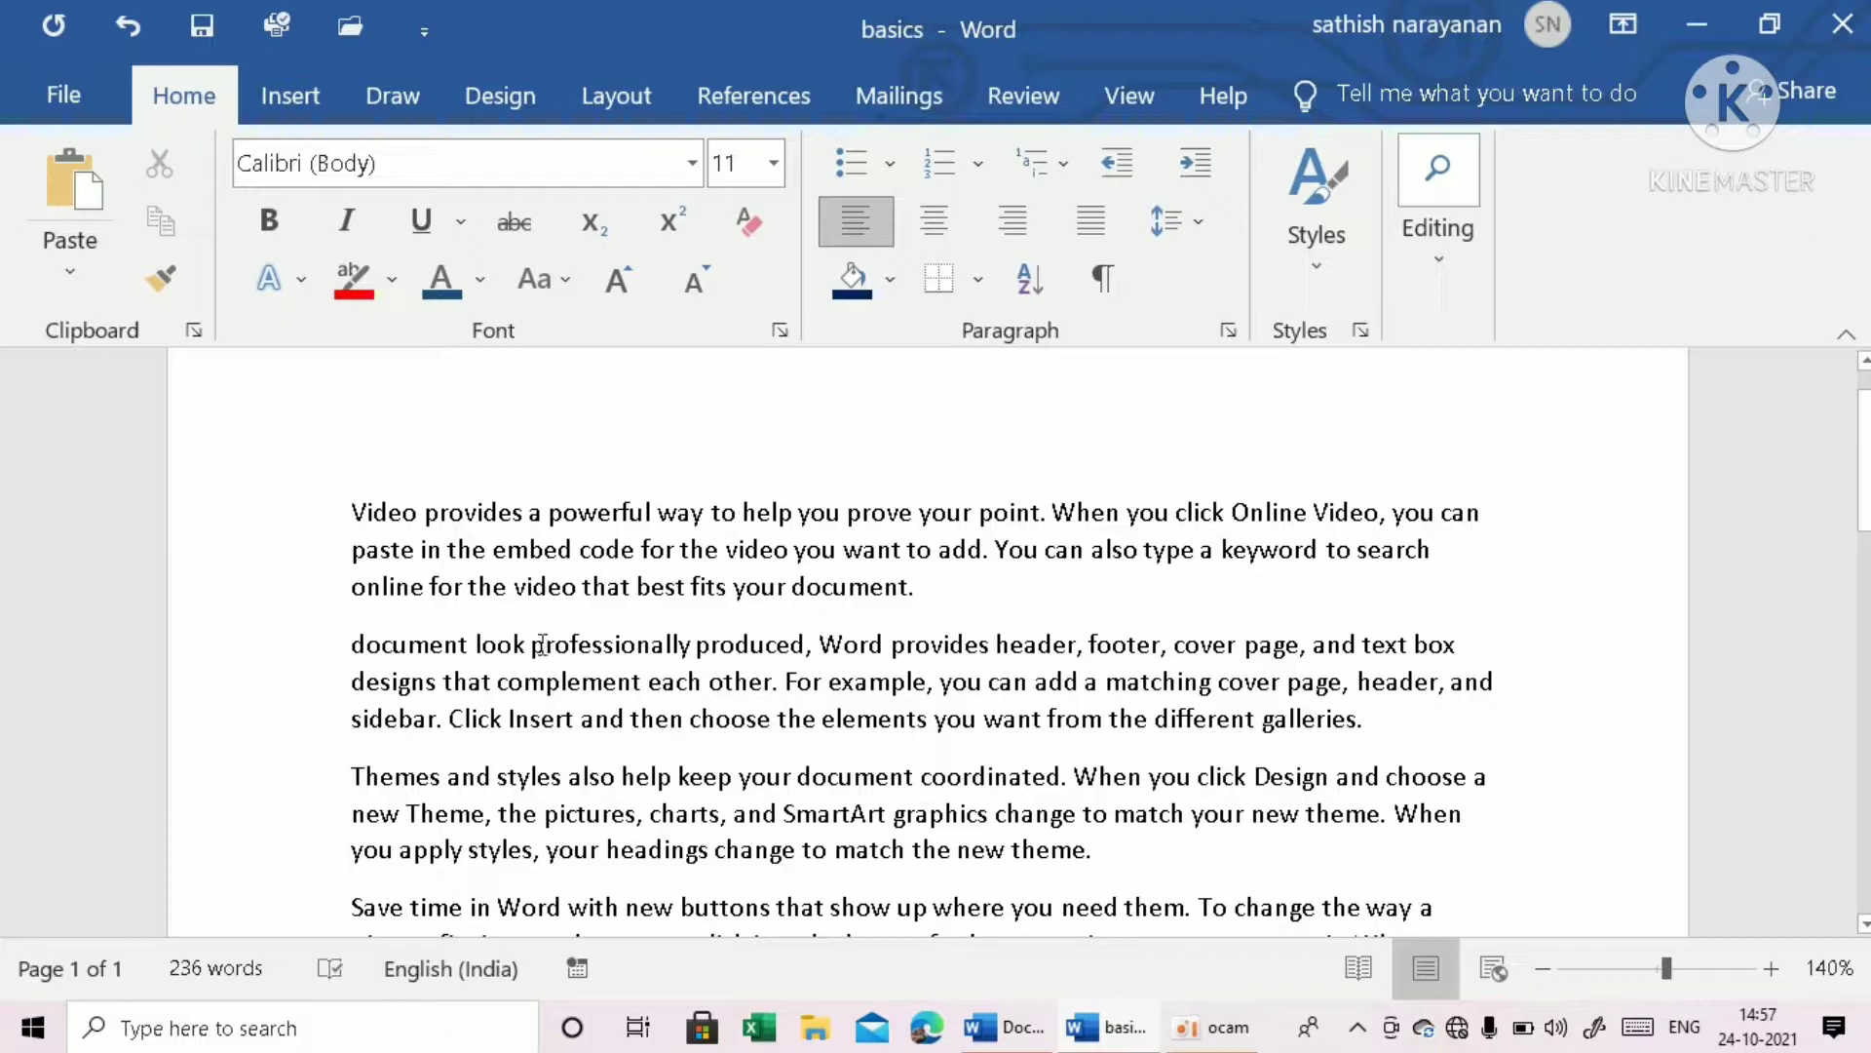
left_click_drag(537, 645, 693, 640)
key("ctrl+c")
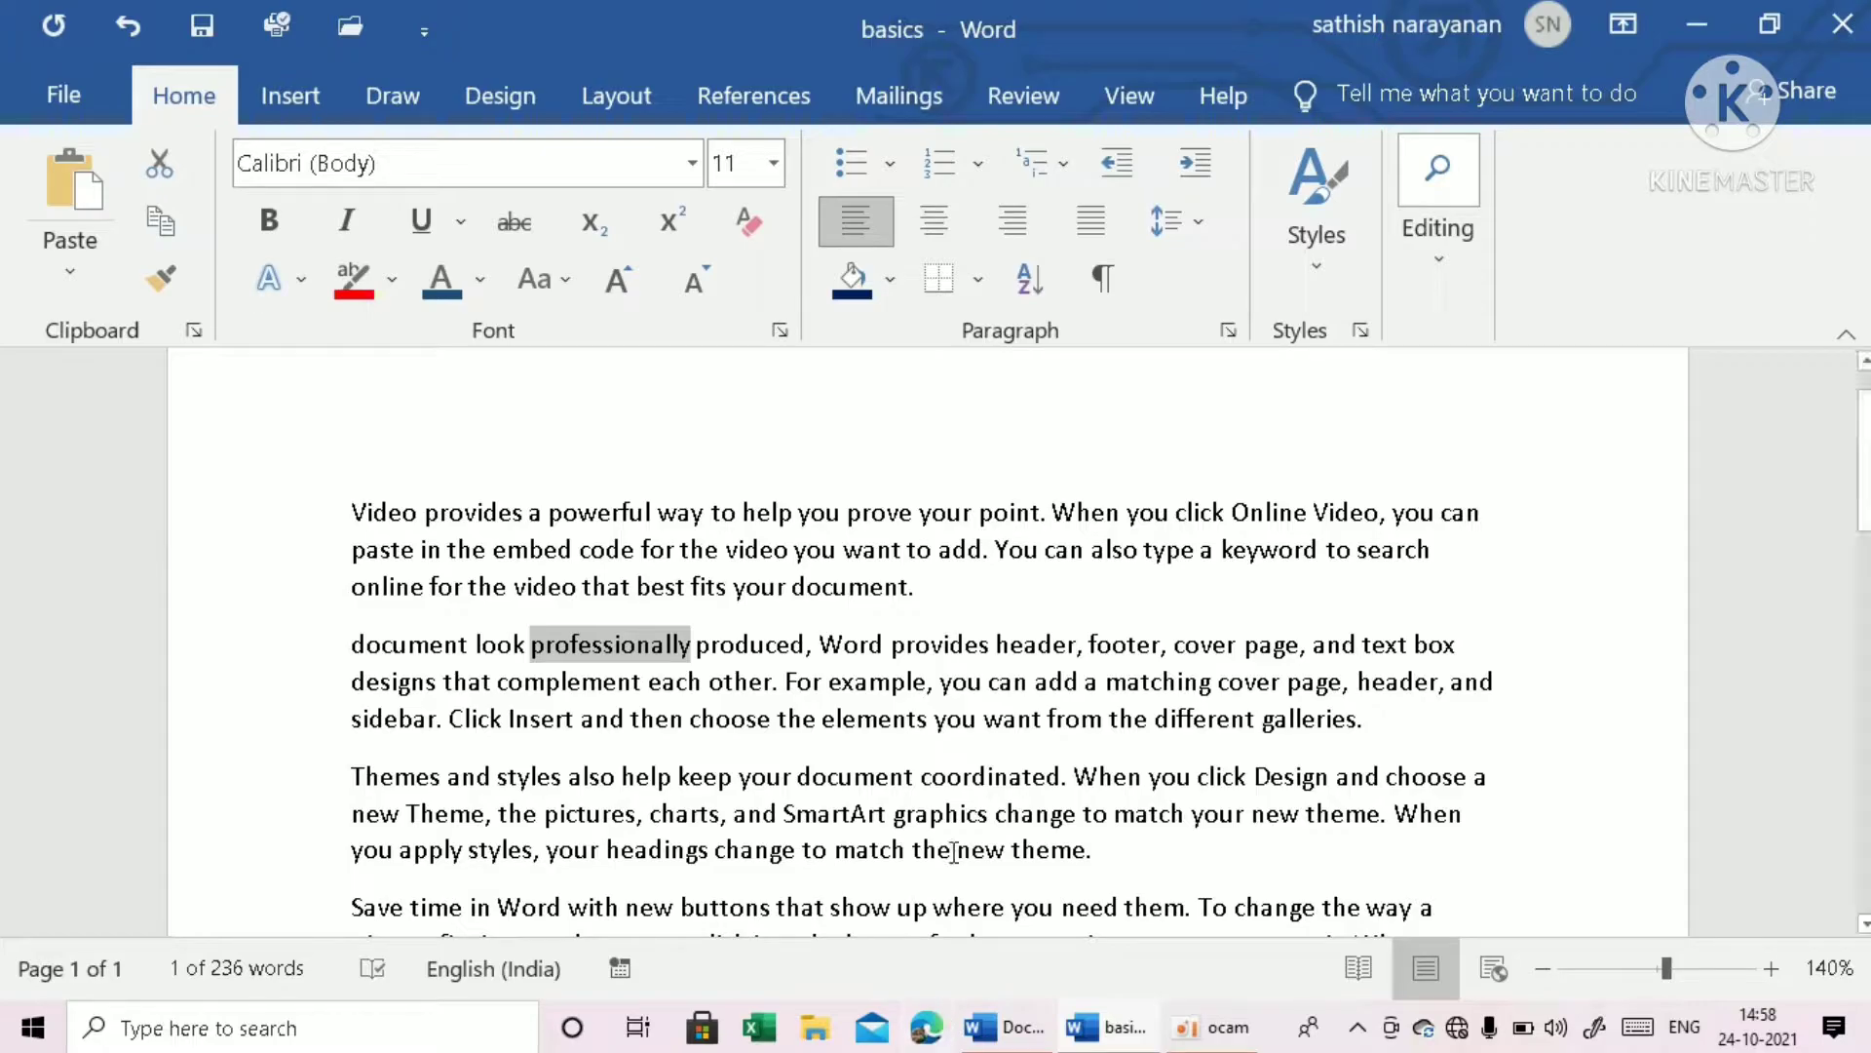
scroll(954, 858, "down", 1)
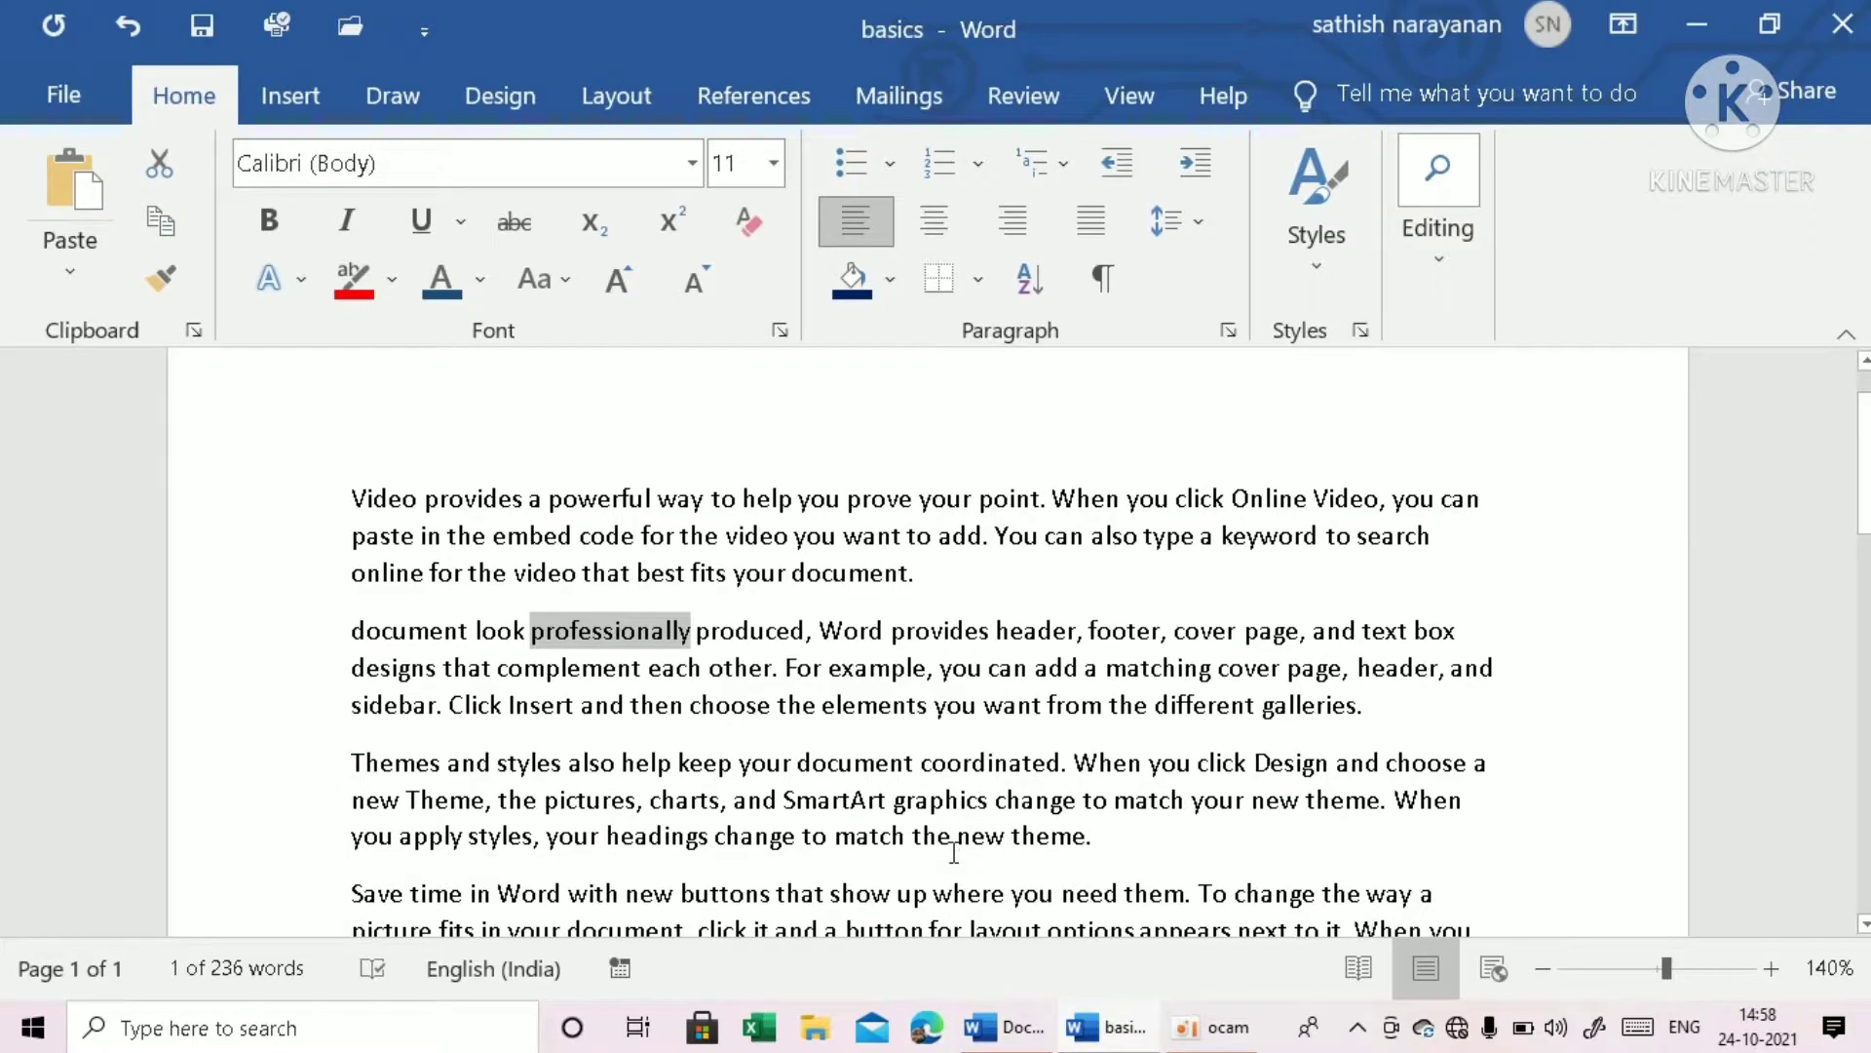
left_click(995, 552)
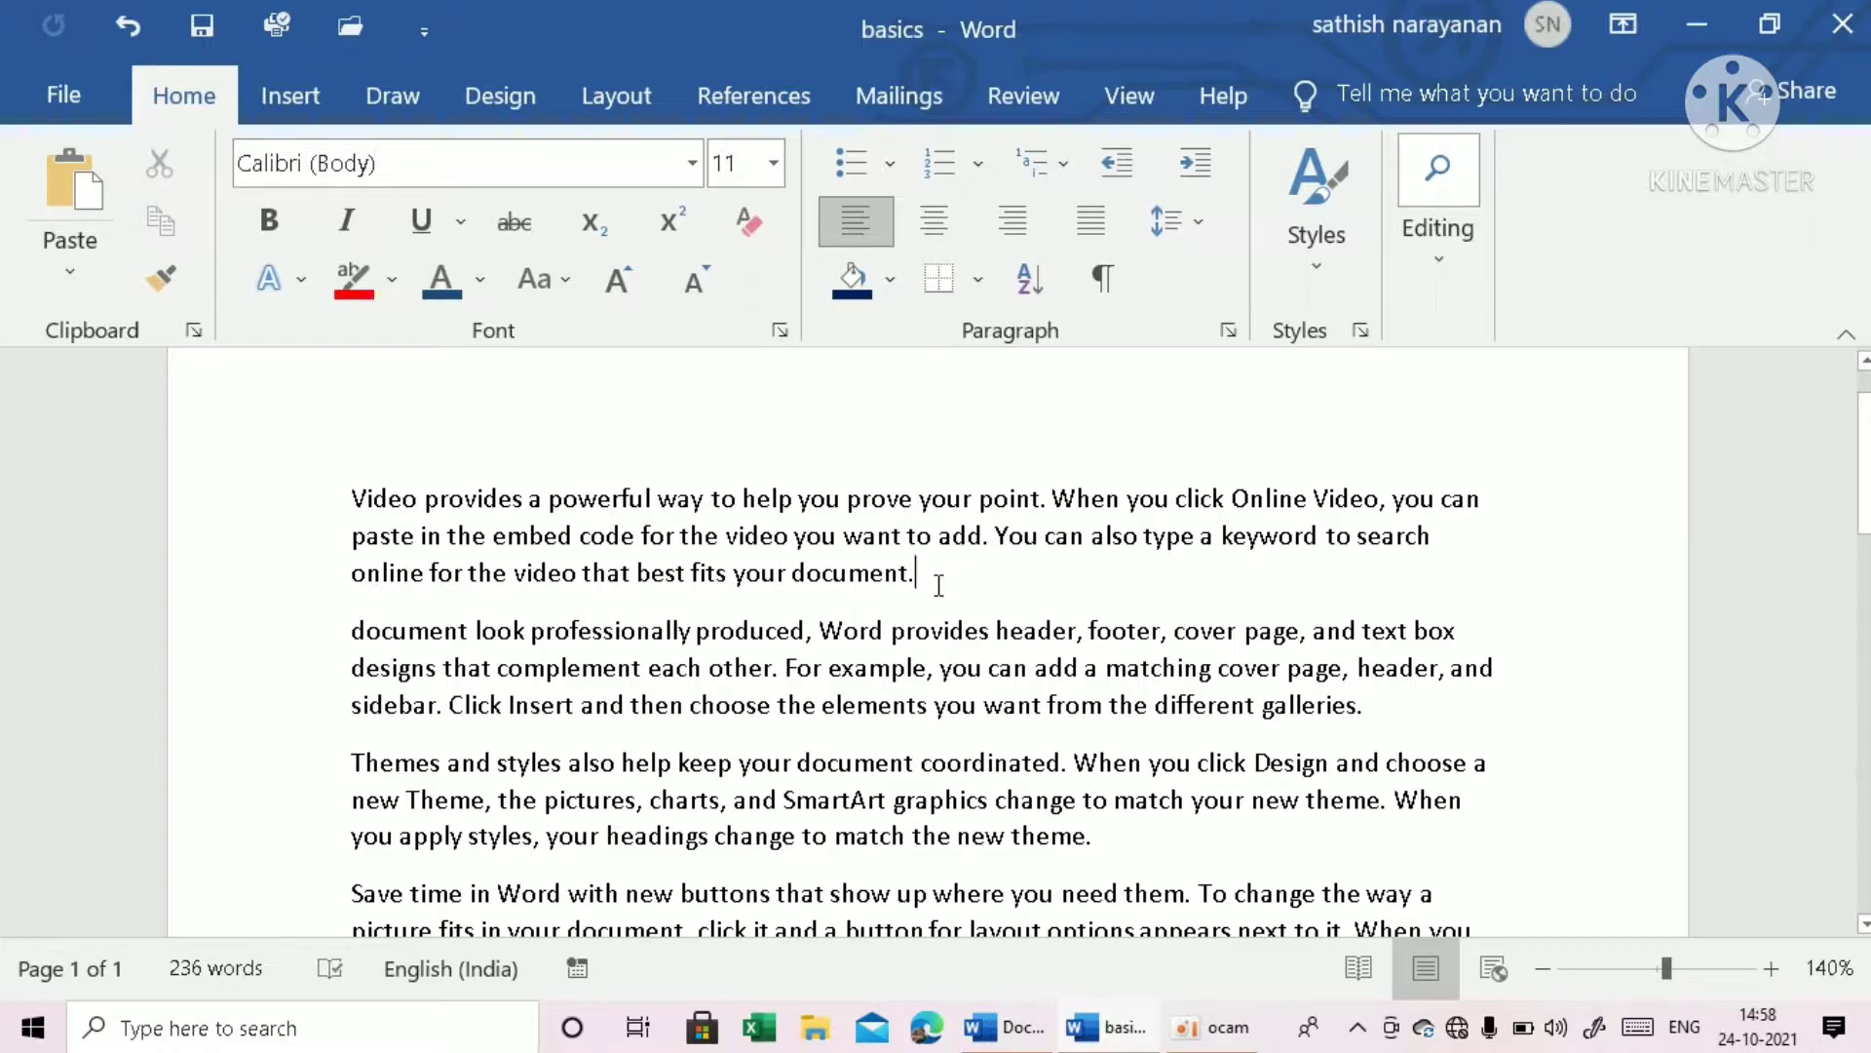
key("ctrl+z")
key("ctrl+v")
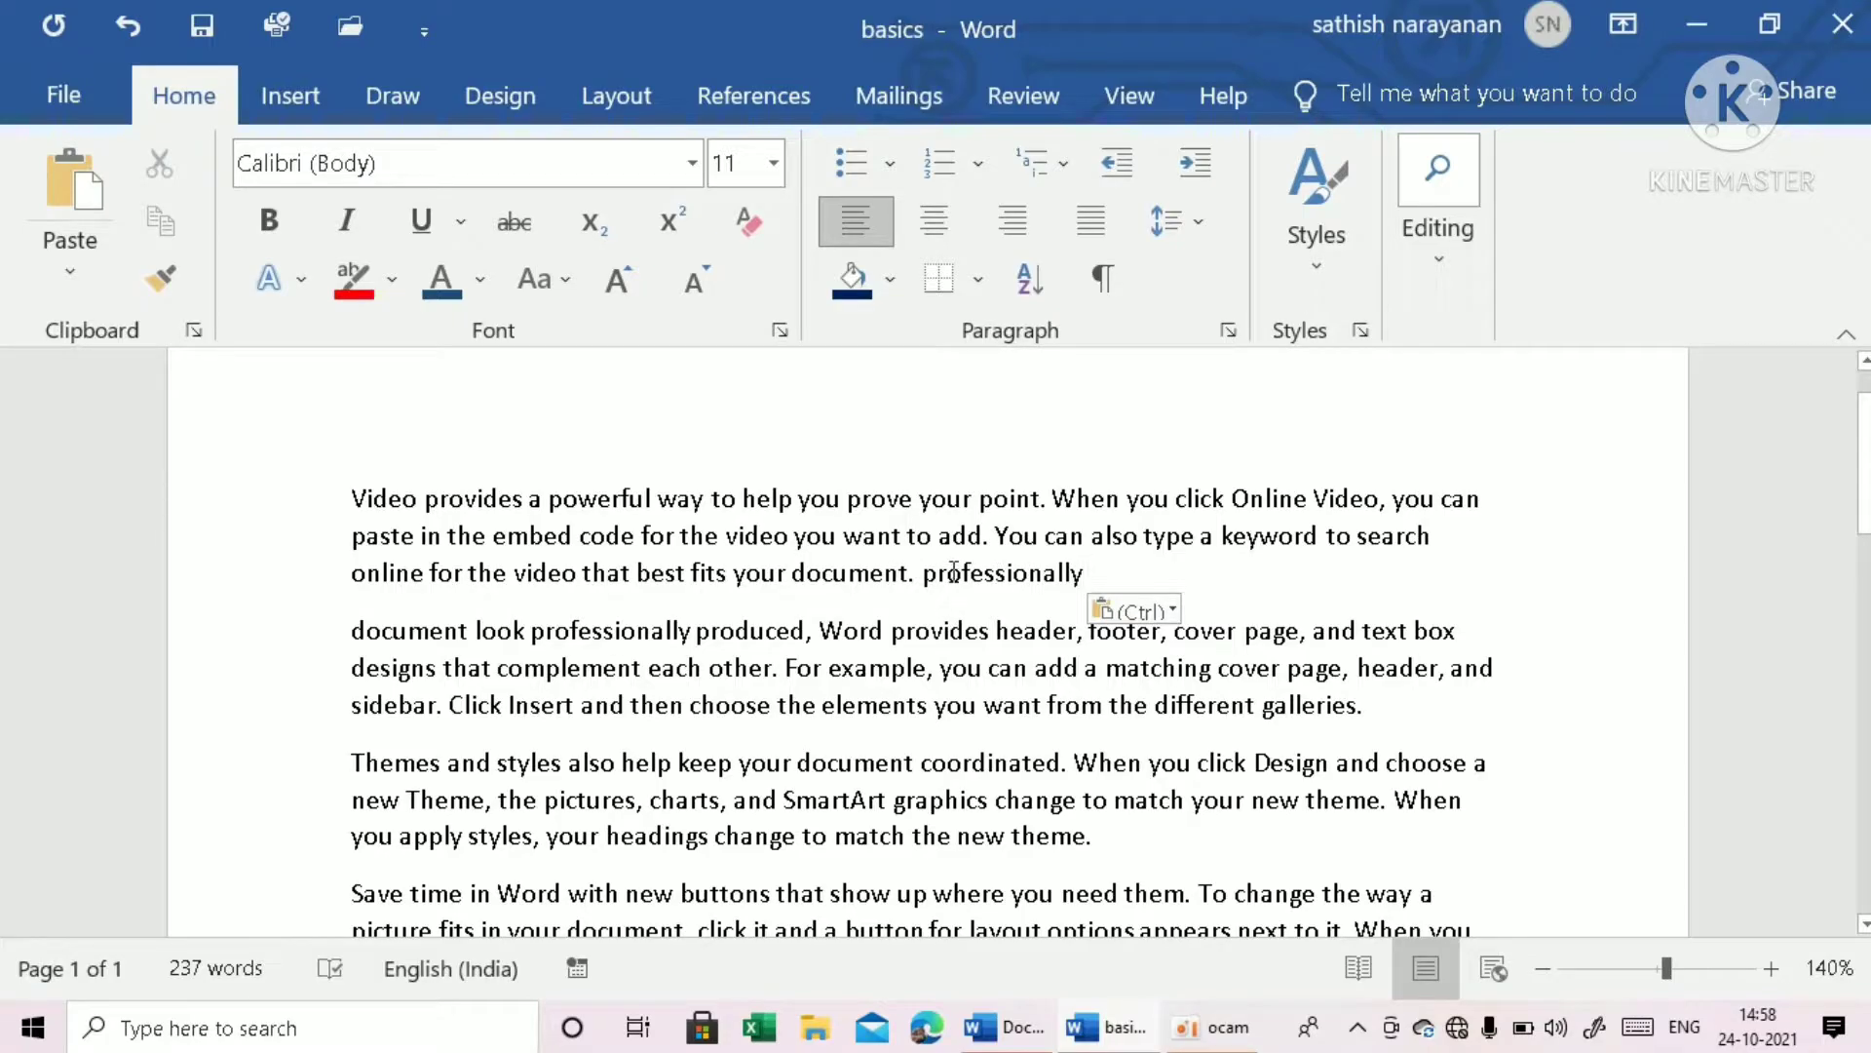
left_click_drag(928, 573, 1121, 575)
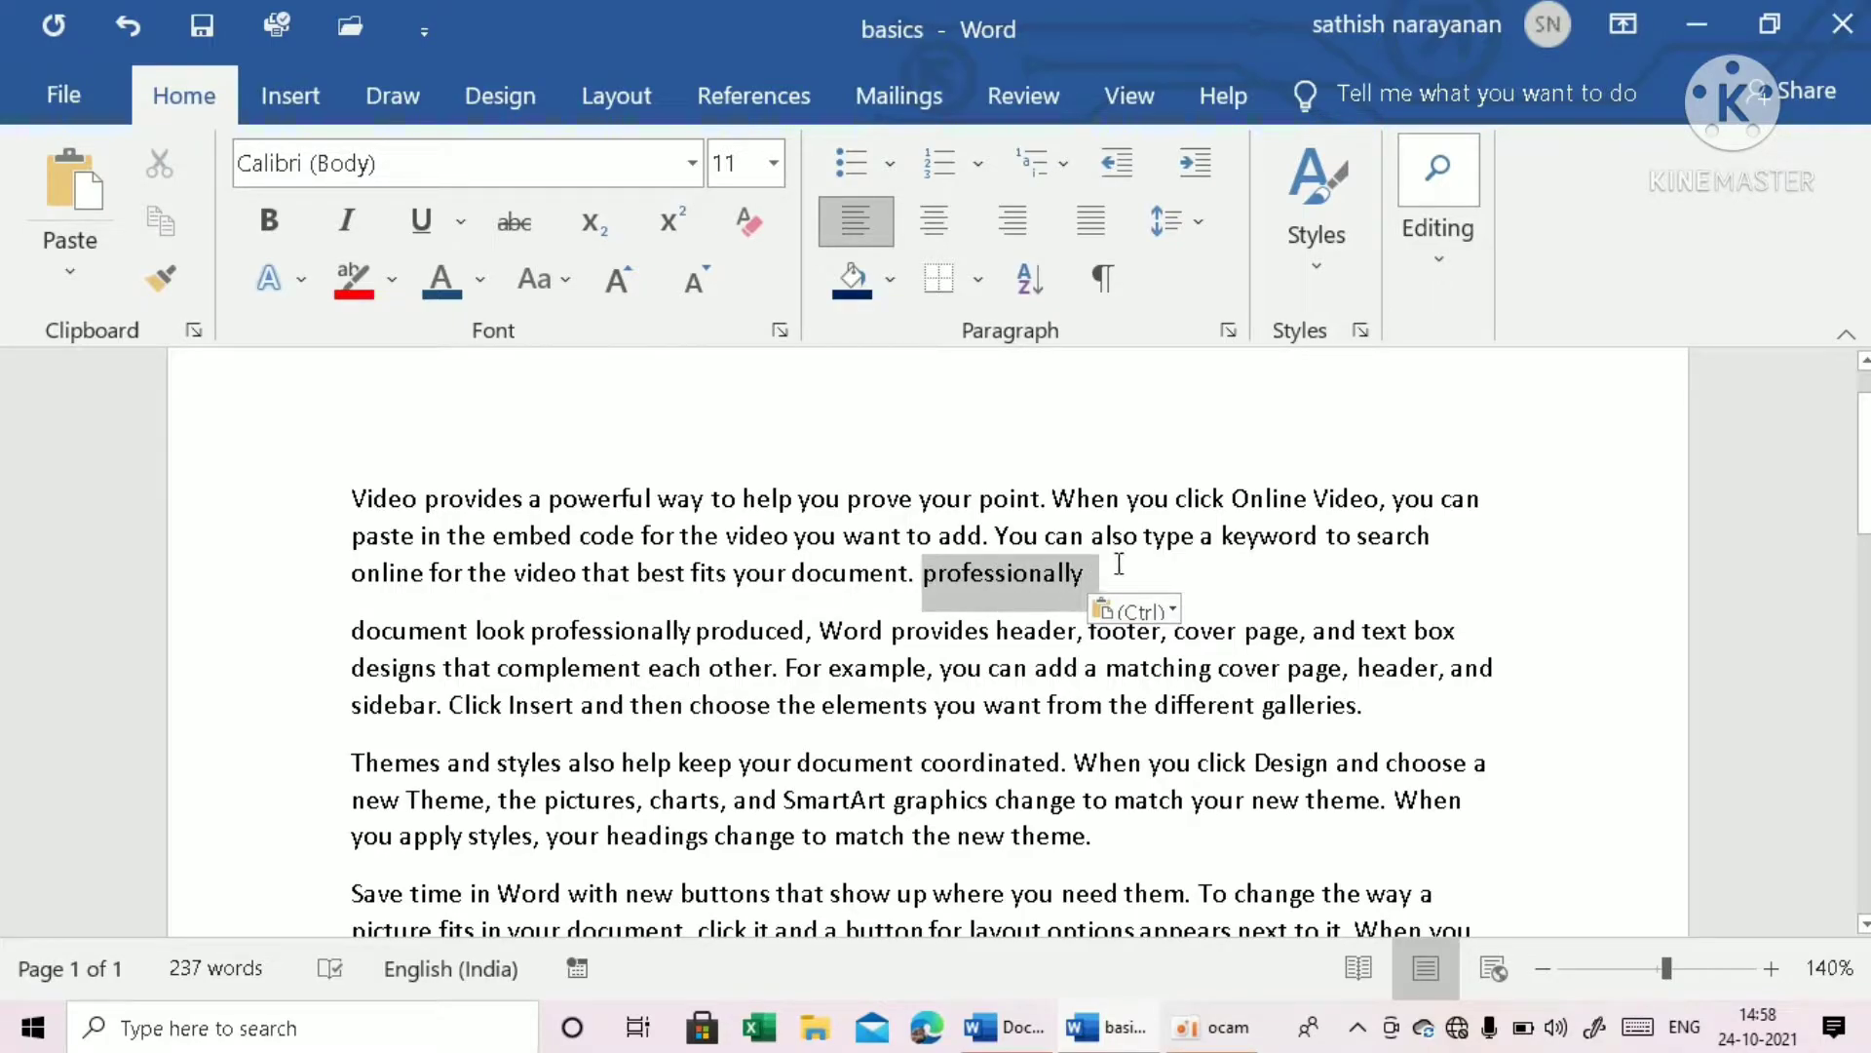
key("ctrl+x")
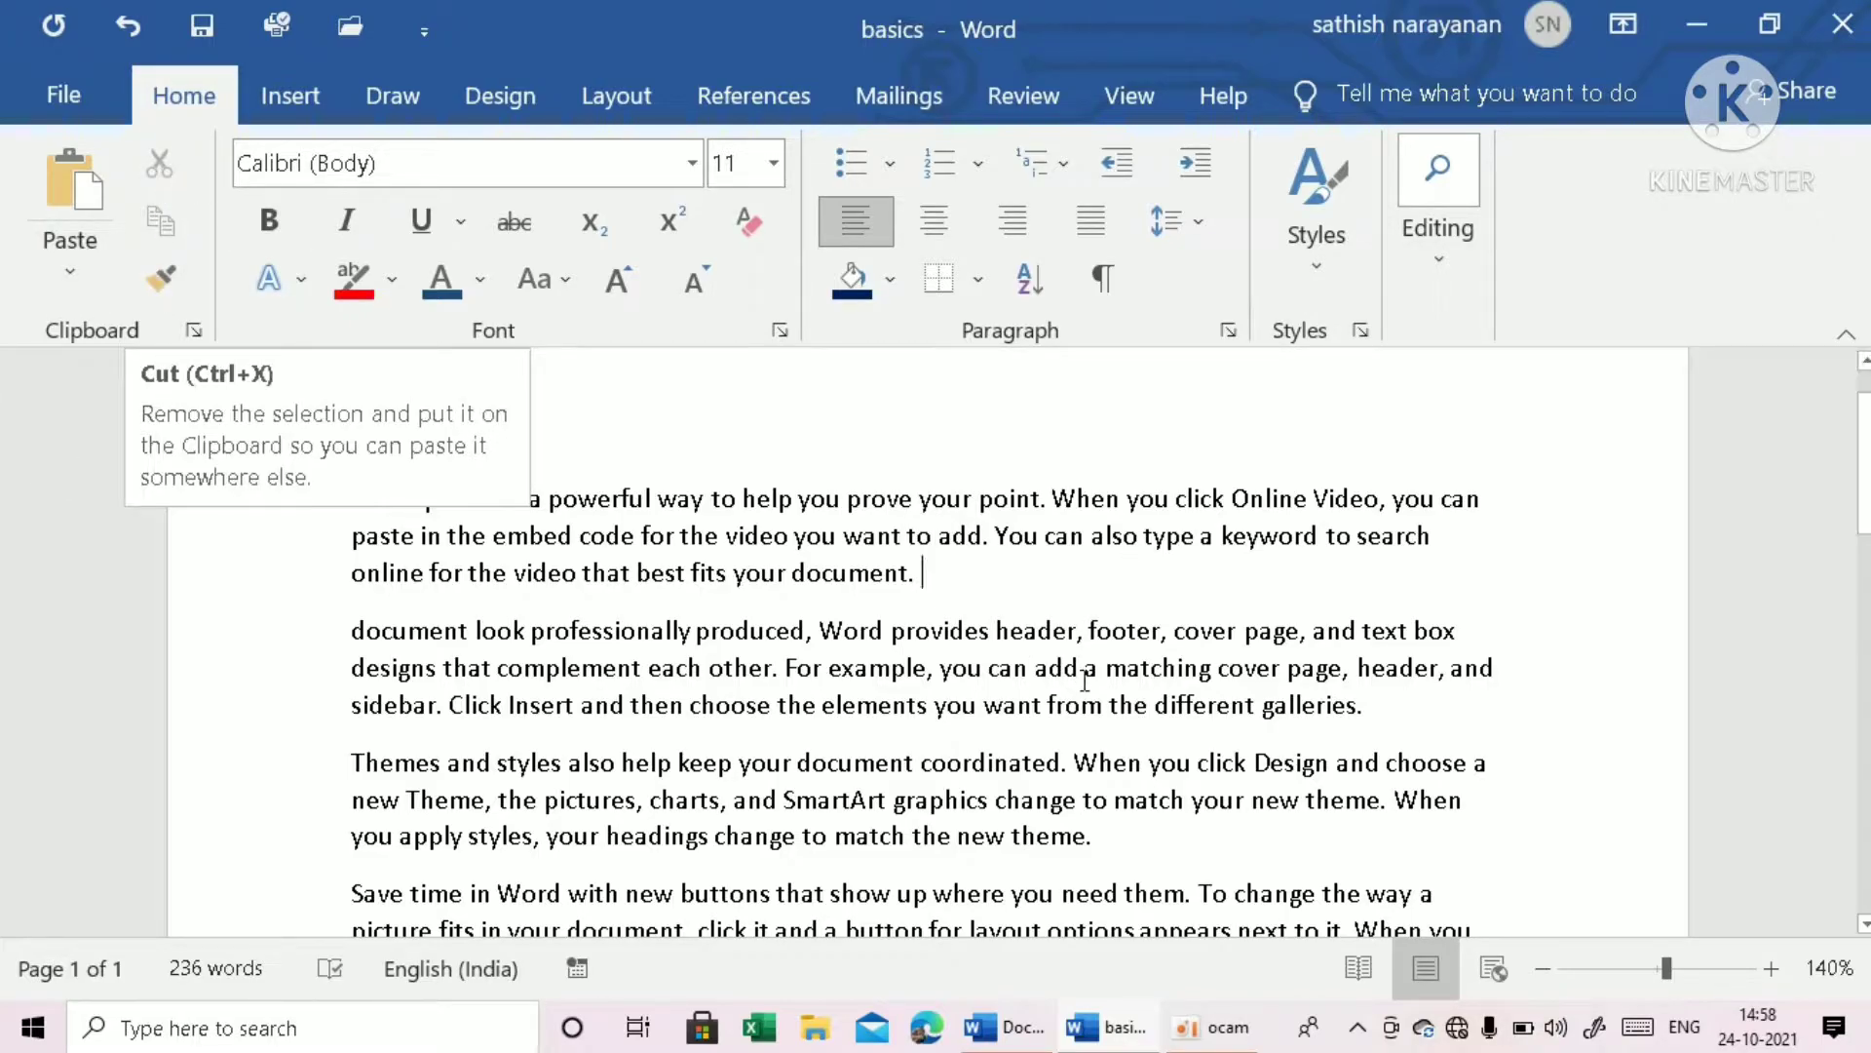
scroll(989, 565, "down", 1)
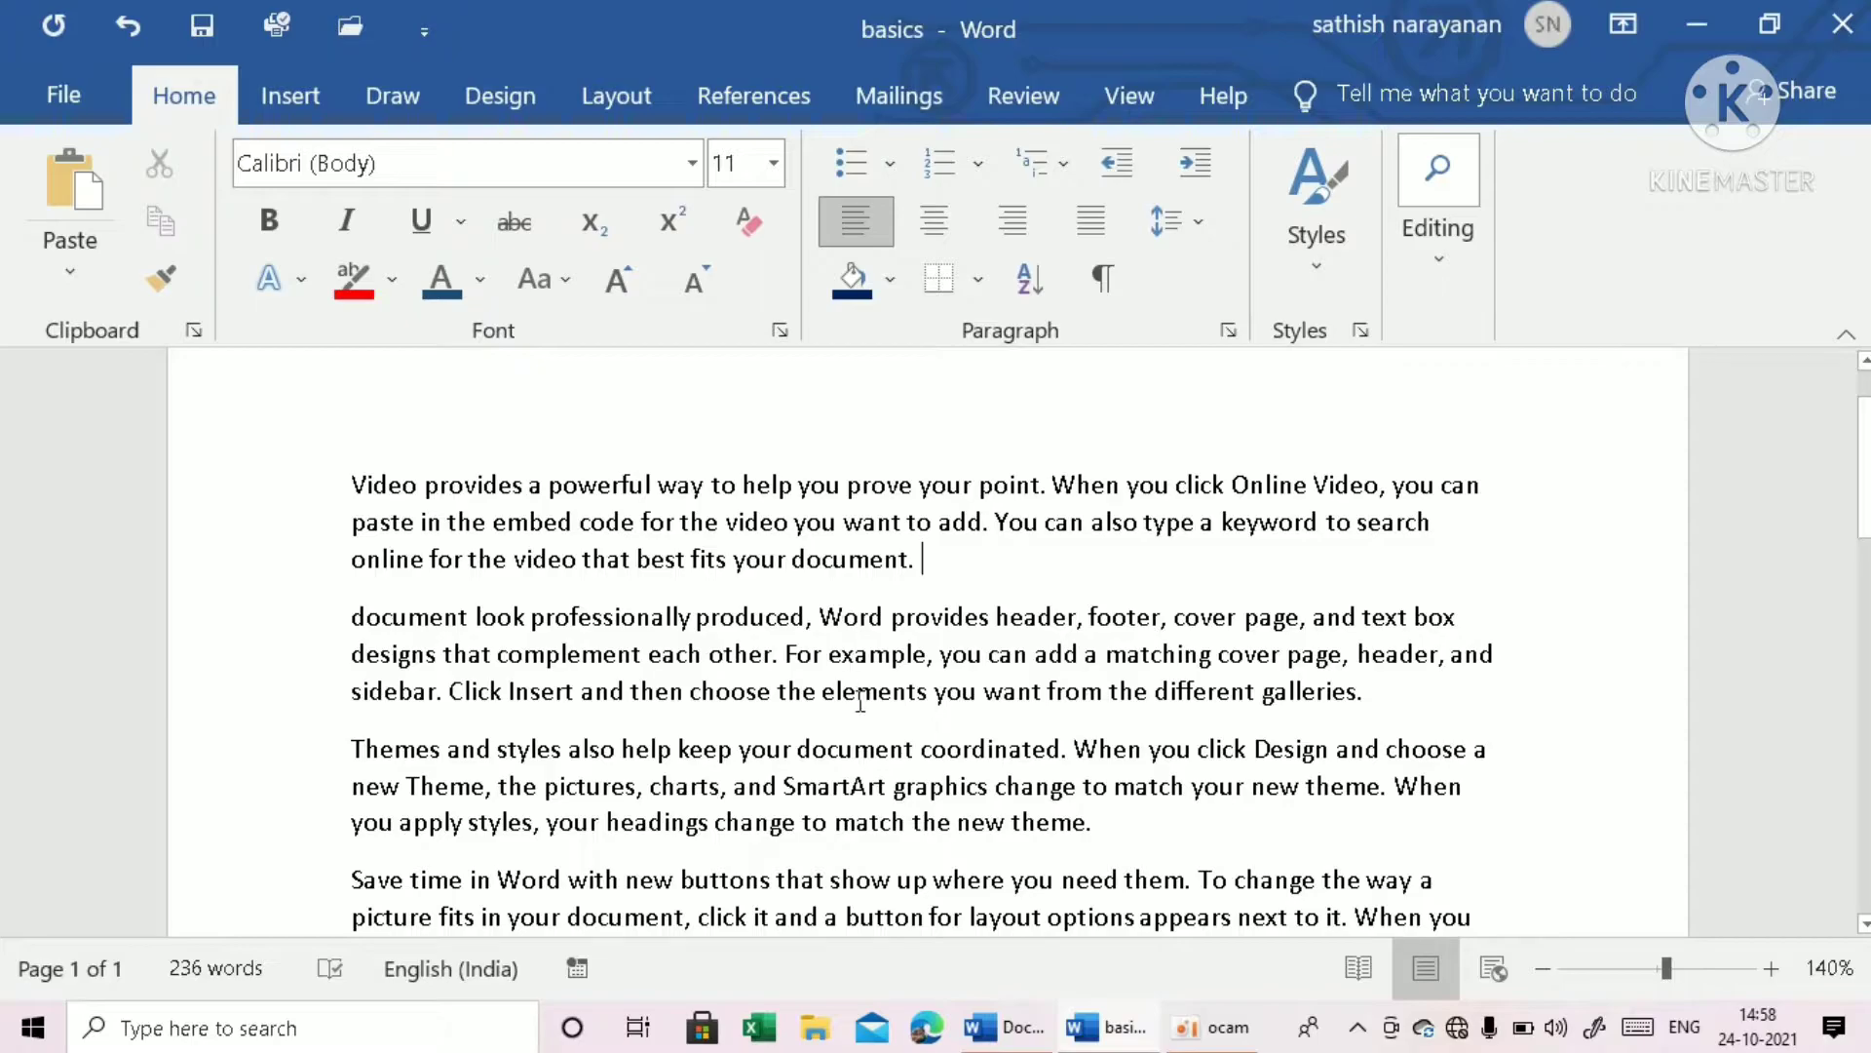
Cut the word 'example' from 'For example' and paste it after the third paragraph.
mouse_move(785, 653)
left_mouse_down()
mouse_move(927, 653)
mouse_move(909, 651)
left_mouse_up()
left_click(828, 648)
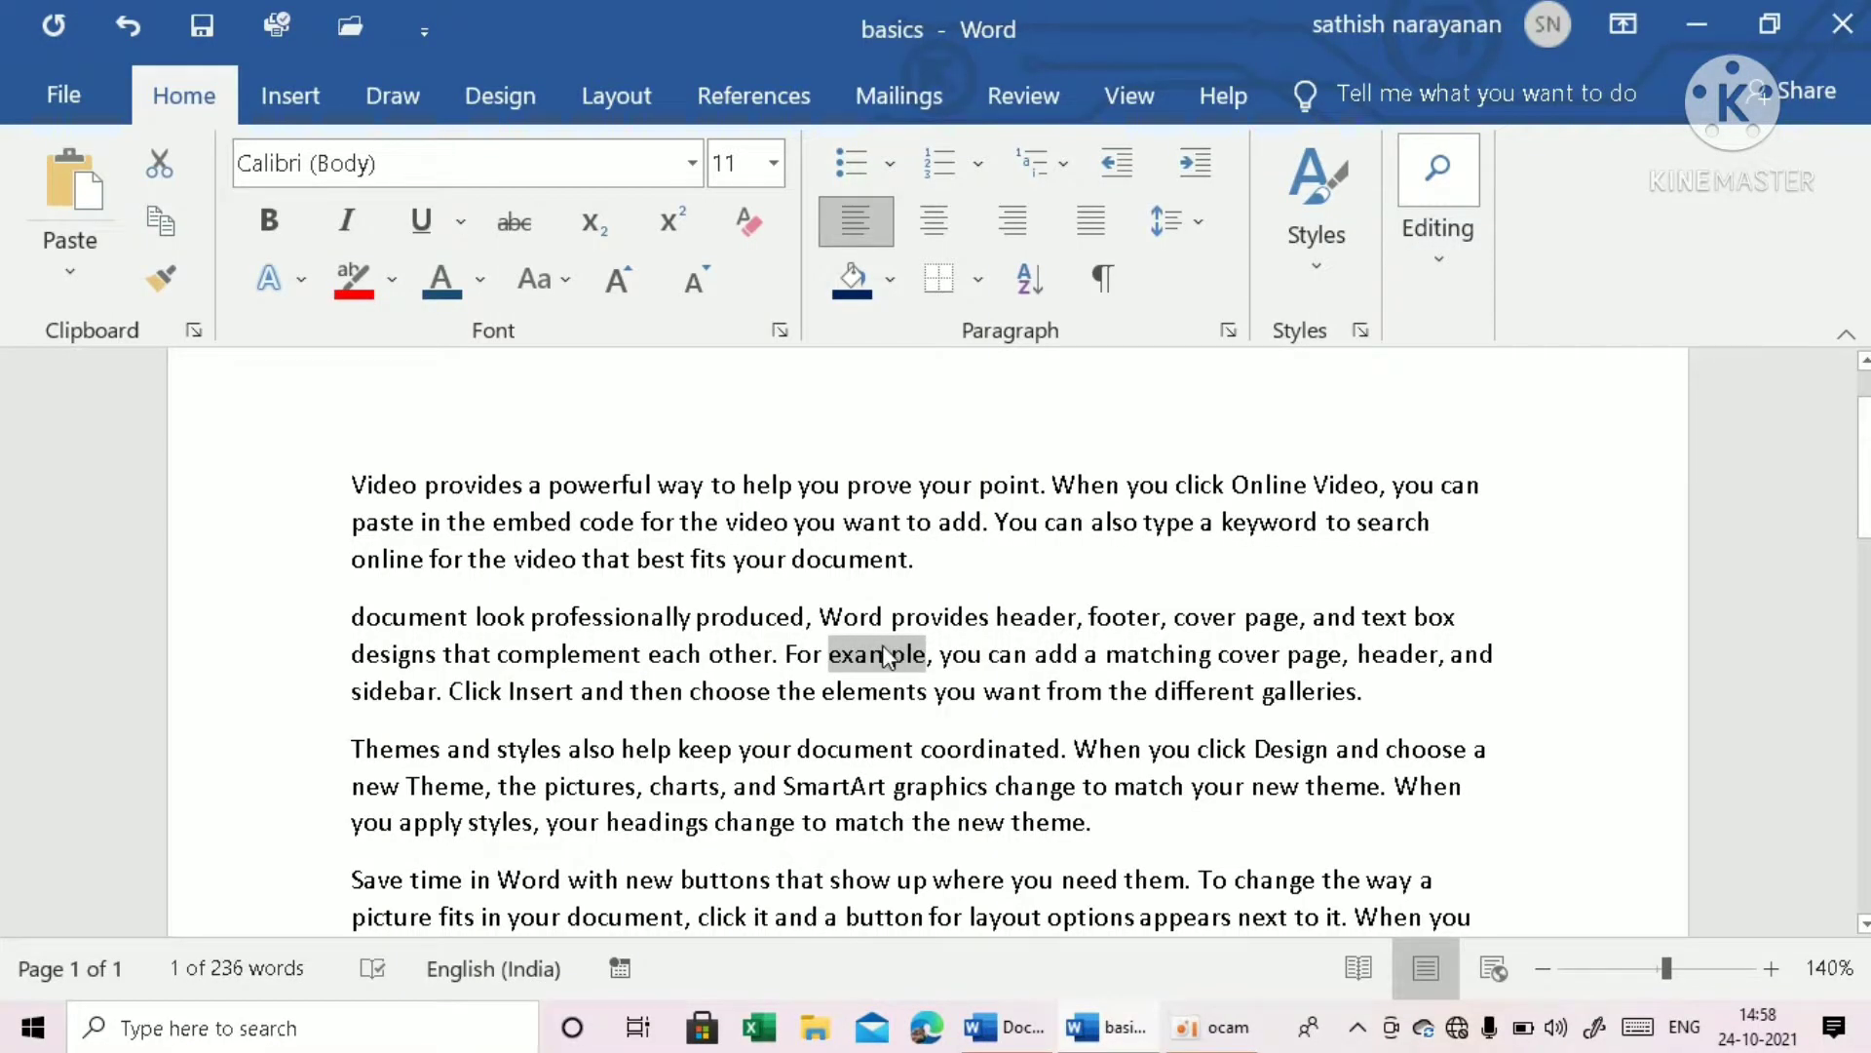
left_click(156, 156)
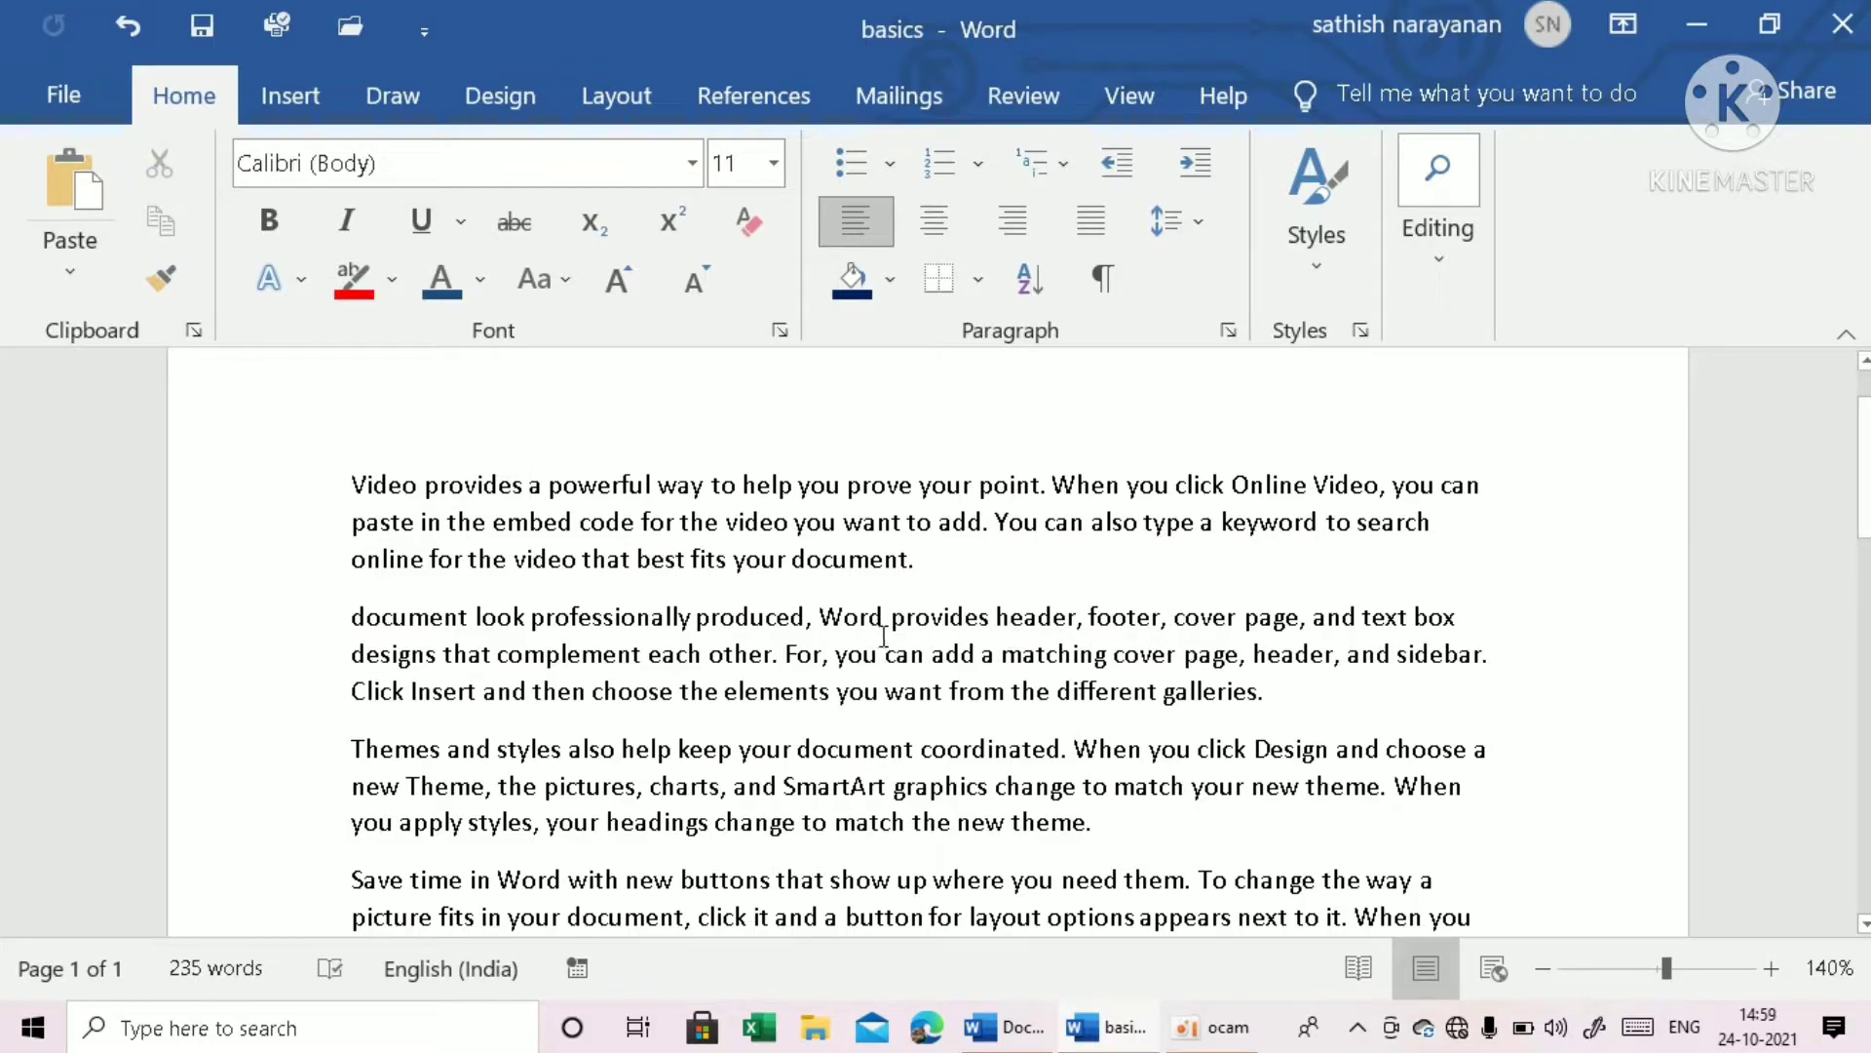
scroll(1336, 692, "down", 1)
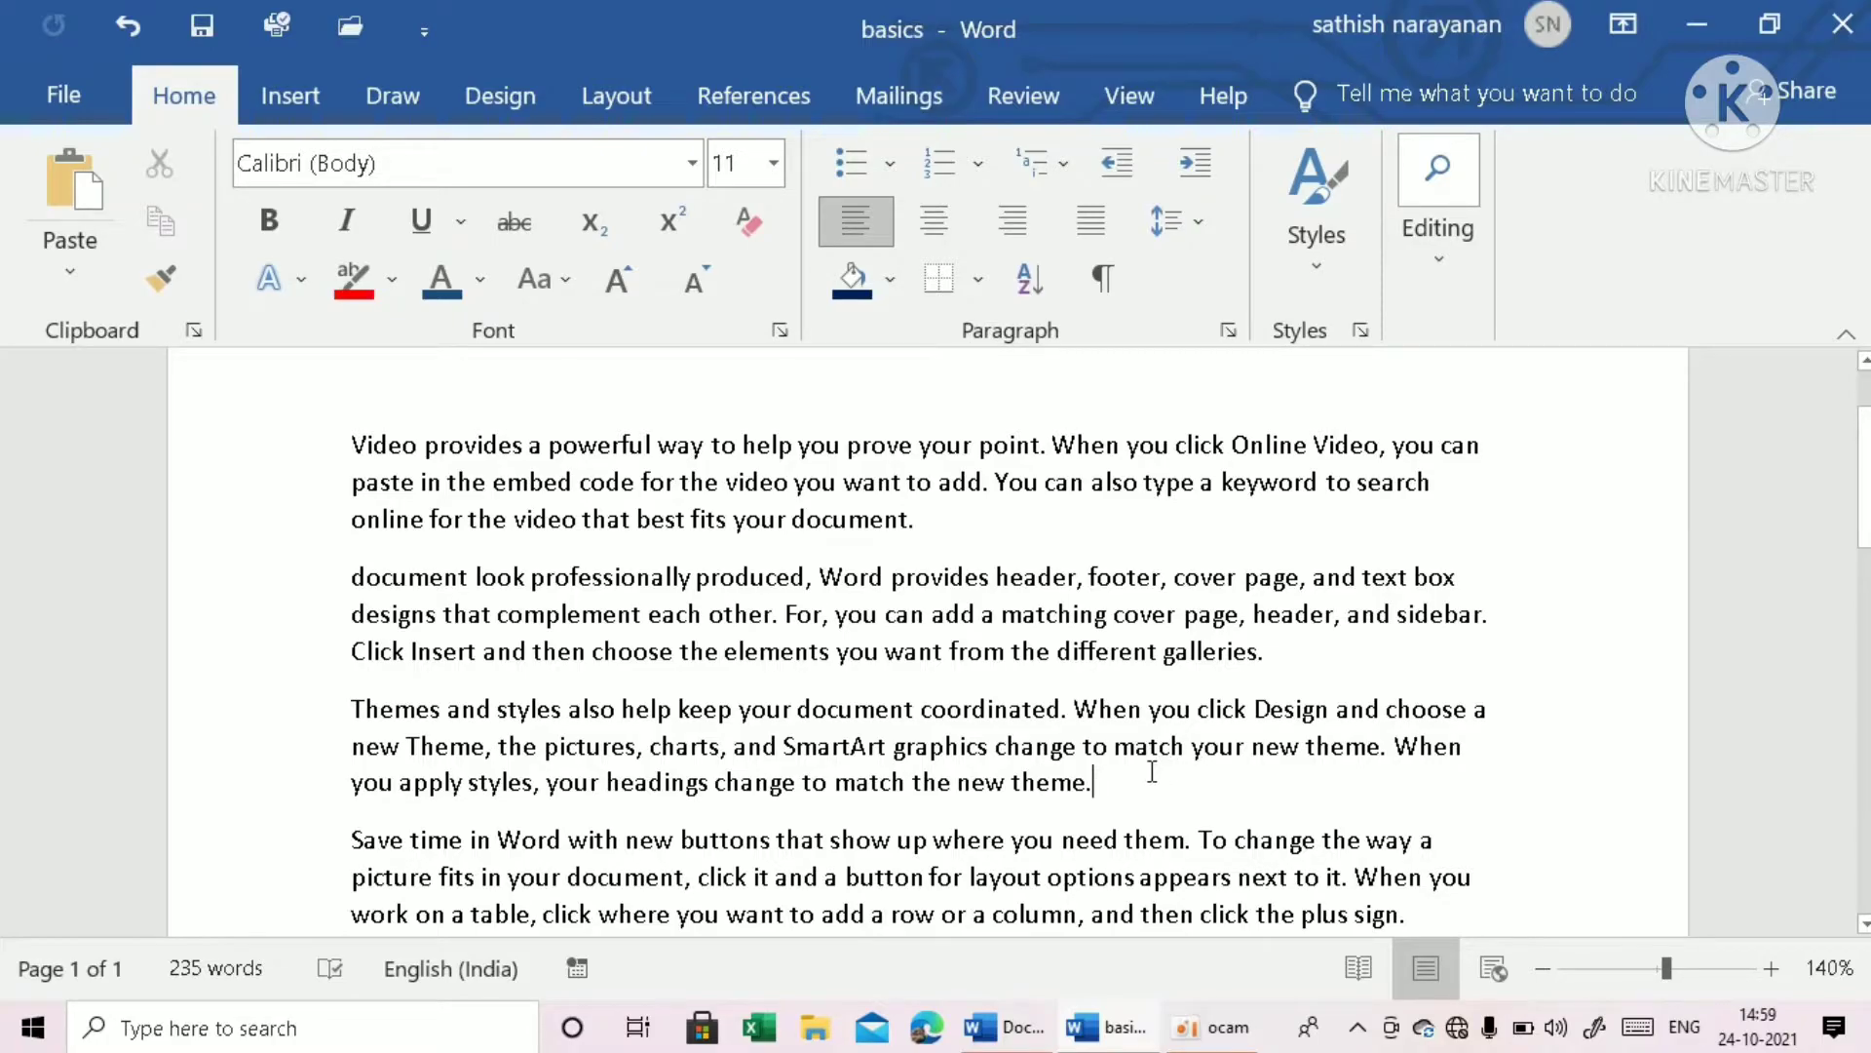
key("ctrl+v")
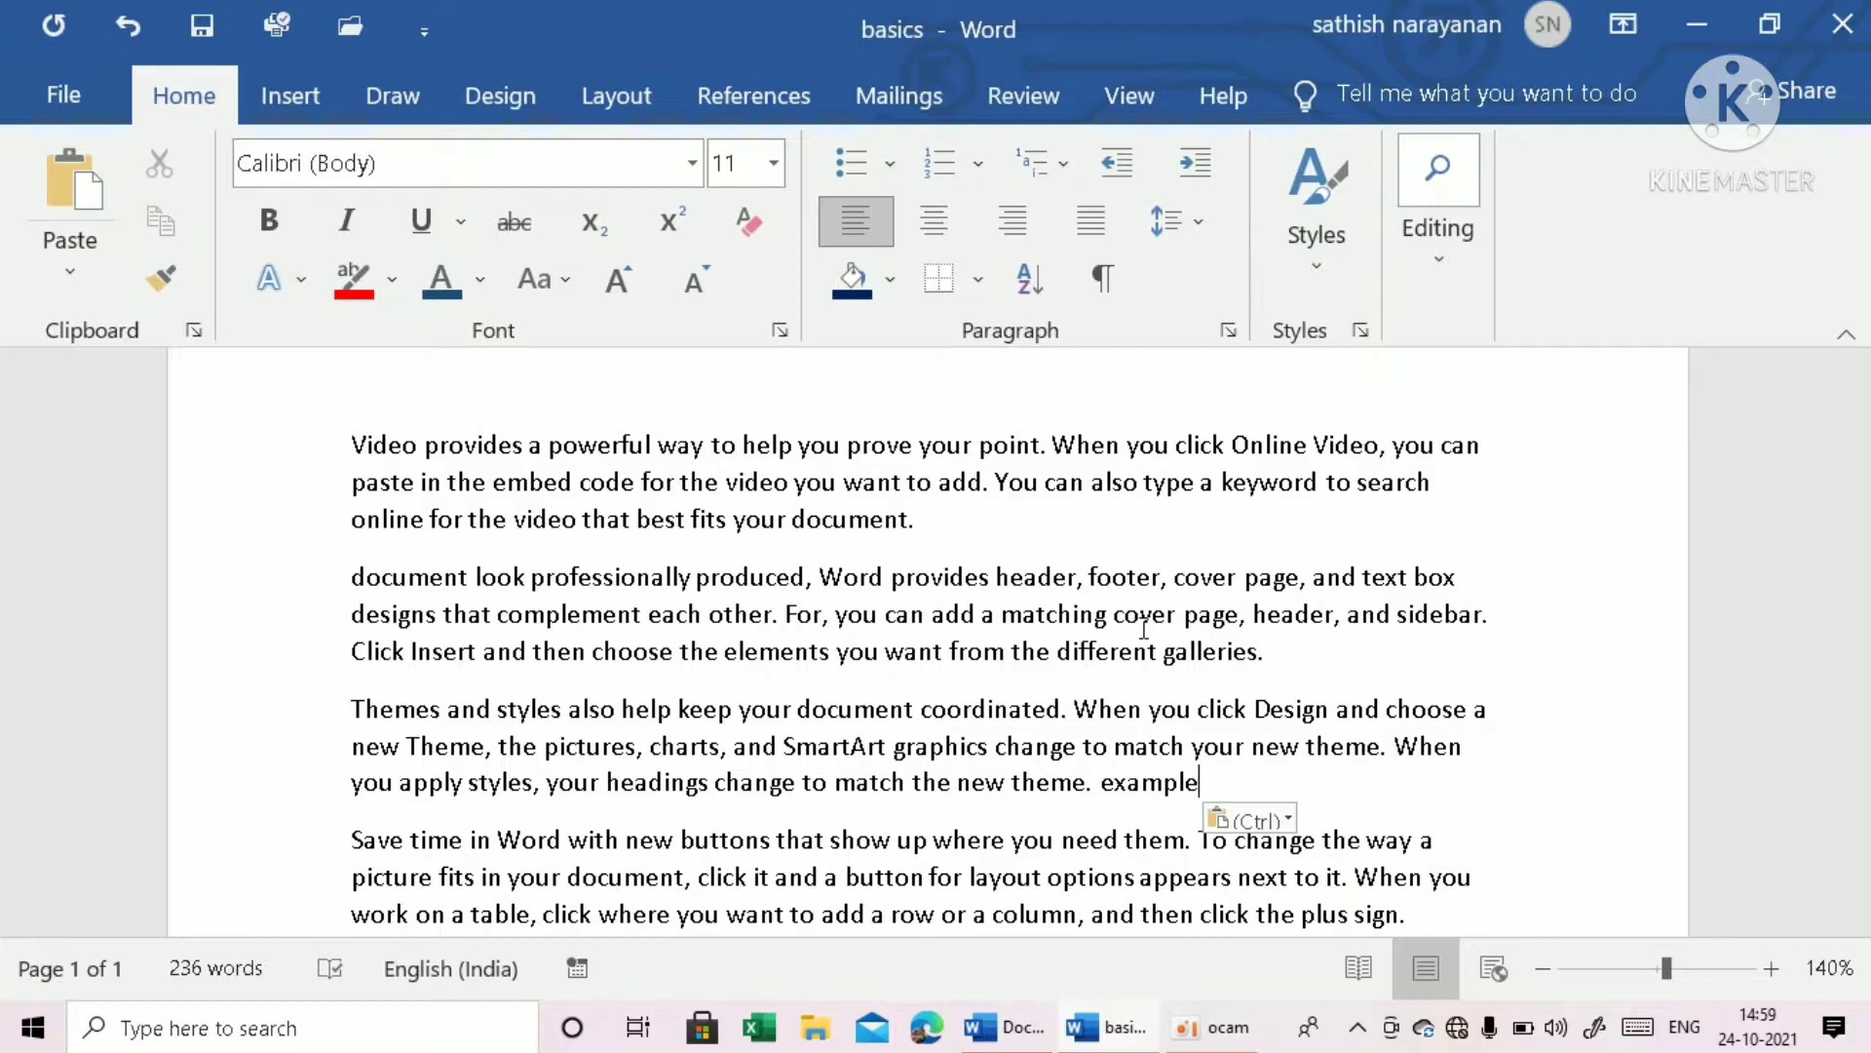
Undo the paste and cut, restoring 'For example' and 'professionally' after 'document.'.
key("ctrl+z")
key("ctrl+y")
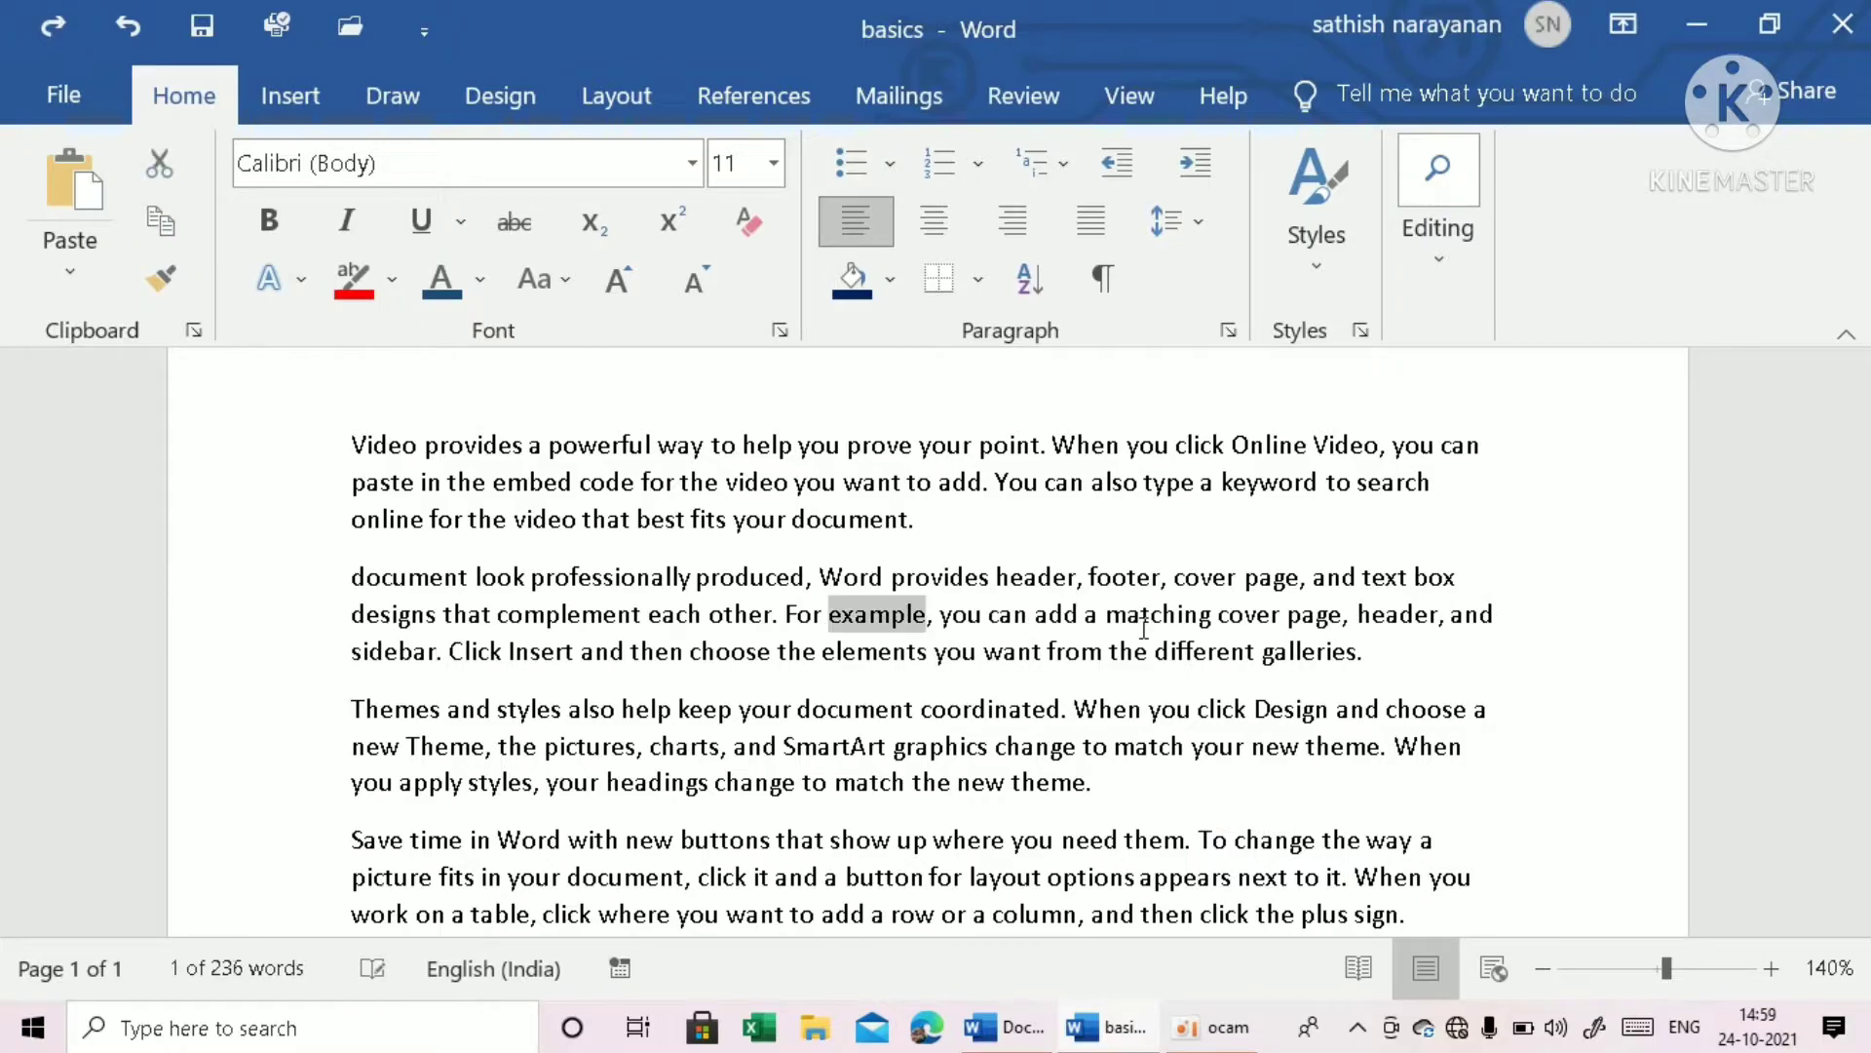
key("ctrl+y")
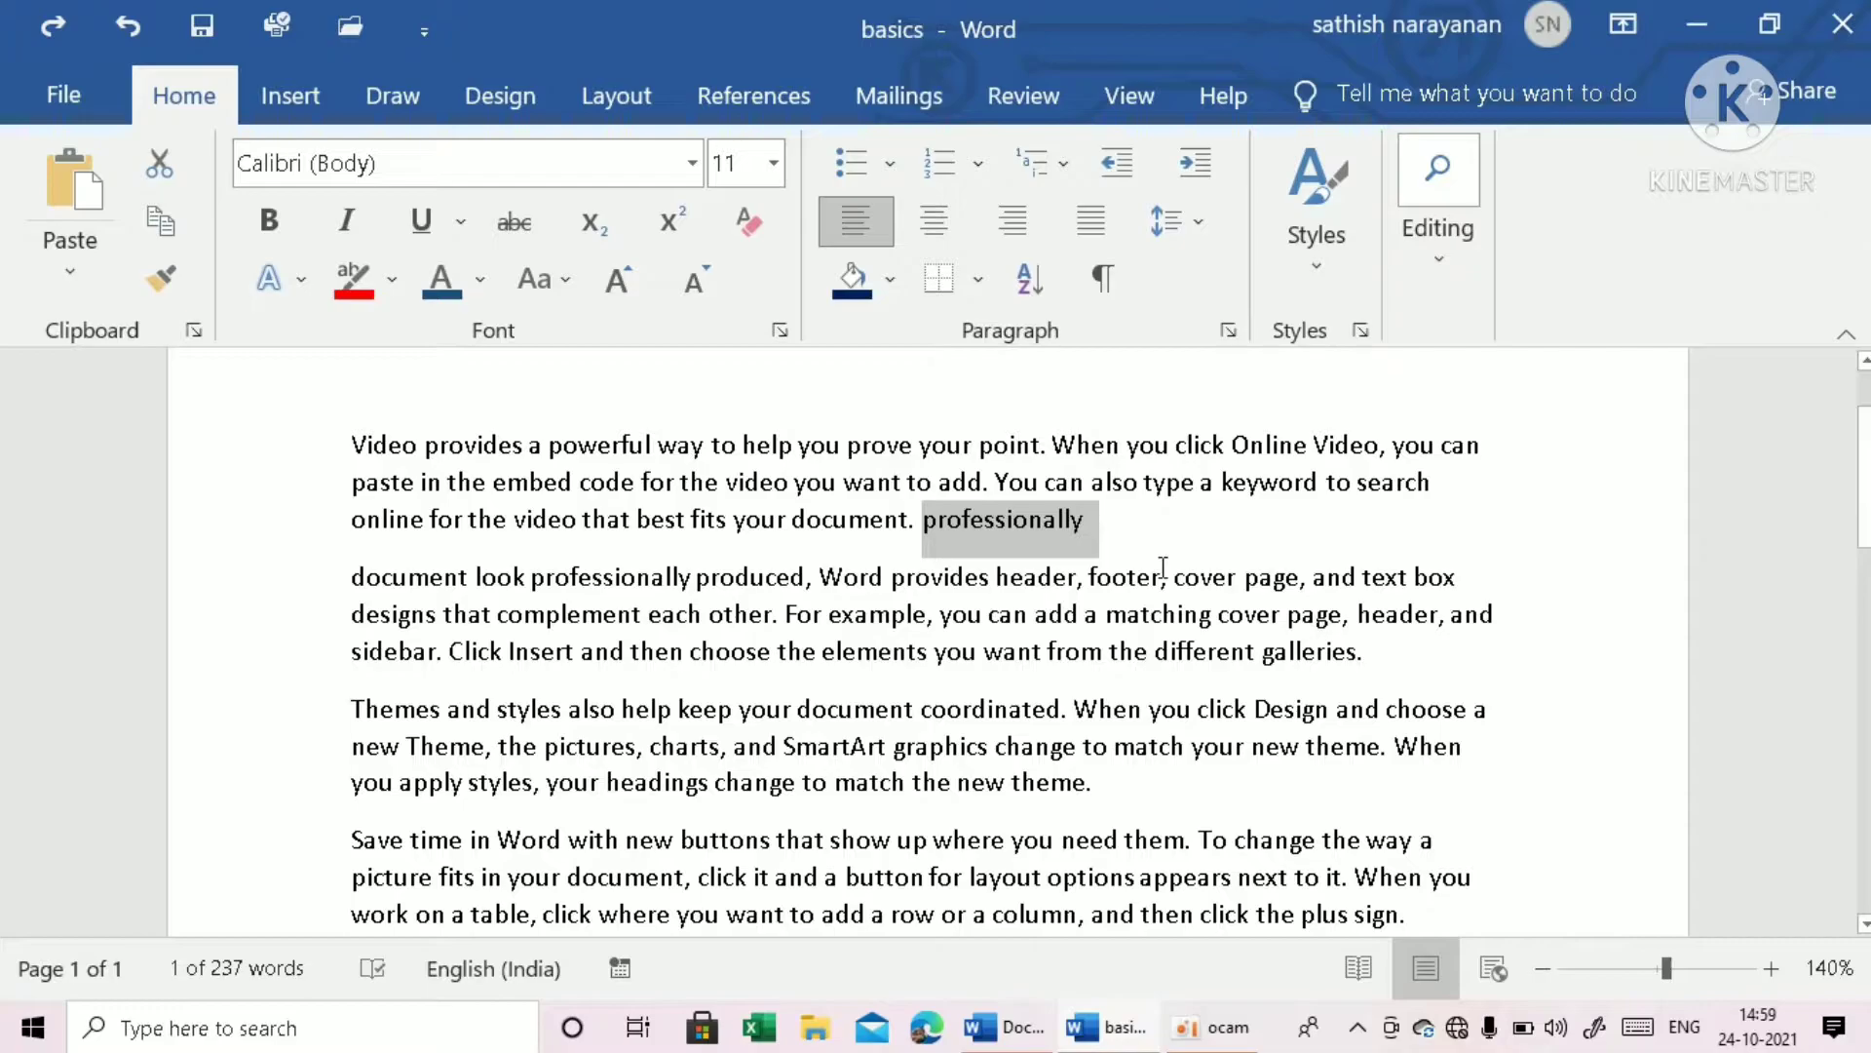
Undo the extra 'professionally' and highlight the word 'produced' in red.
key("ctrl+z")
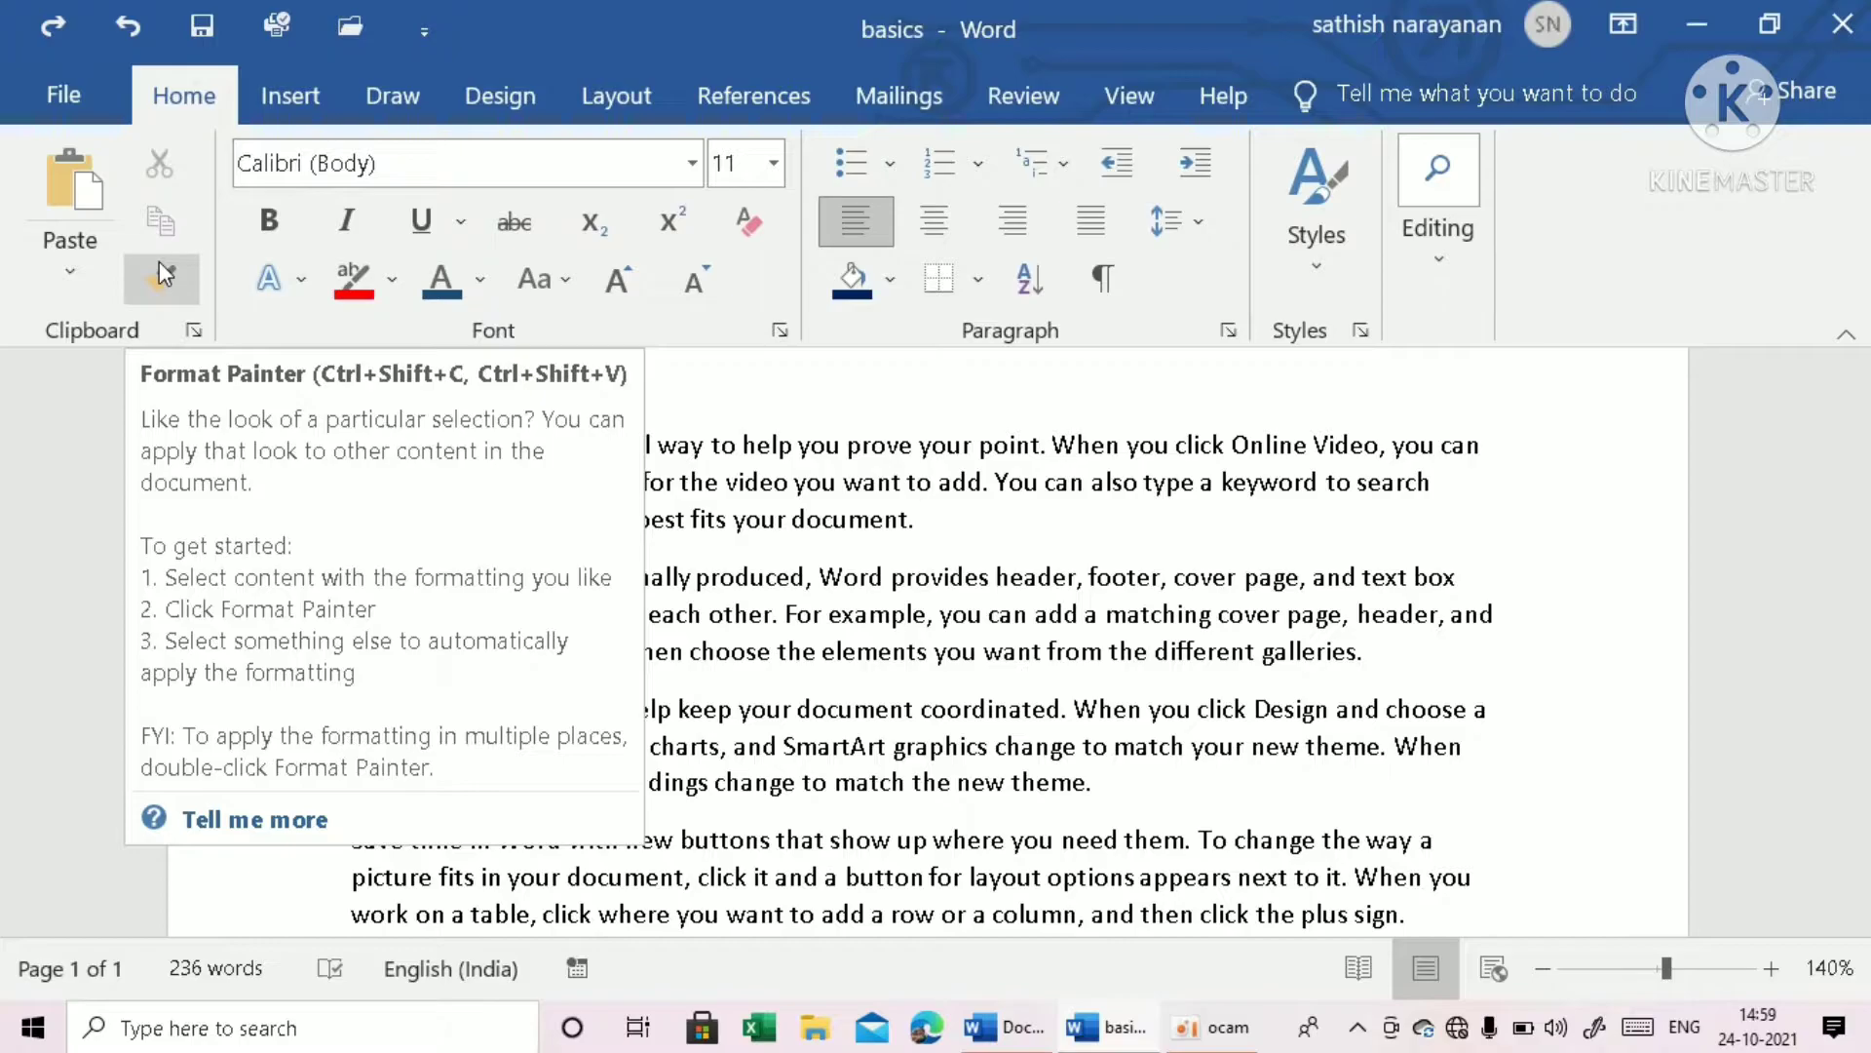
left_click(858, 648)
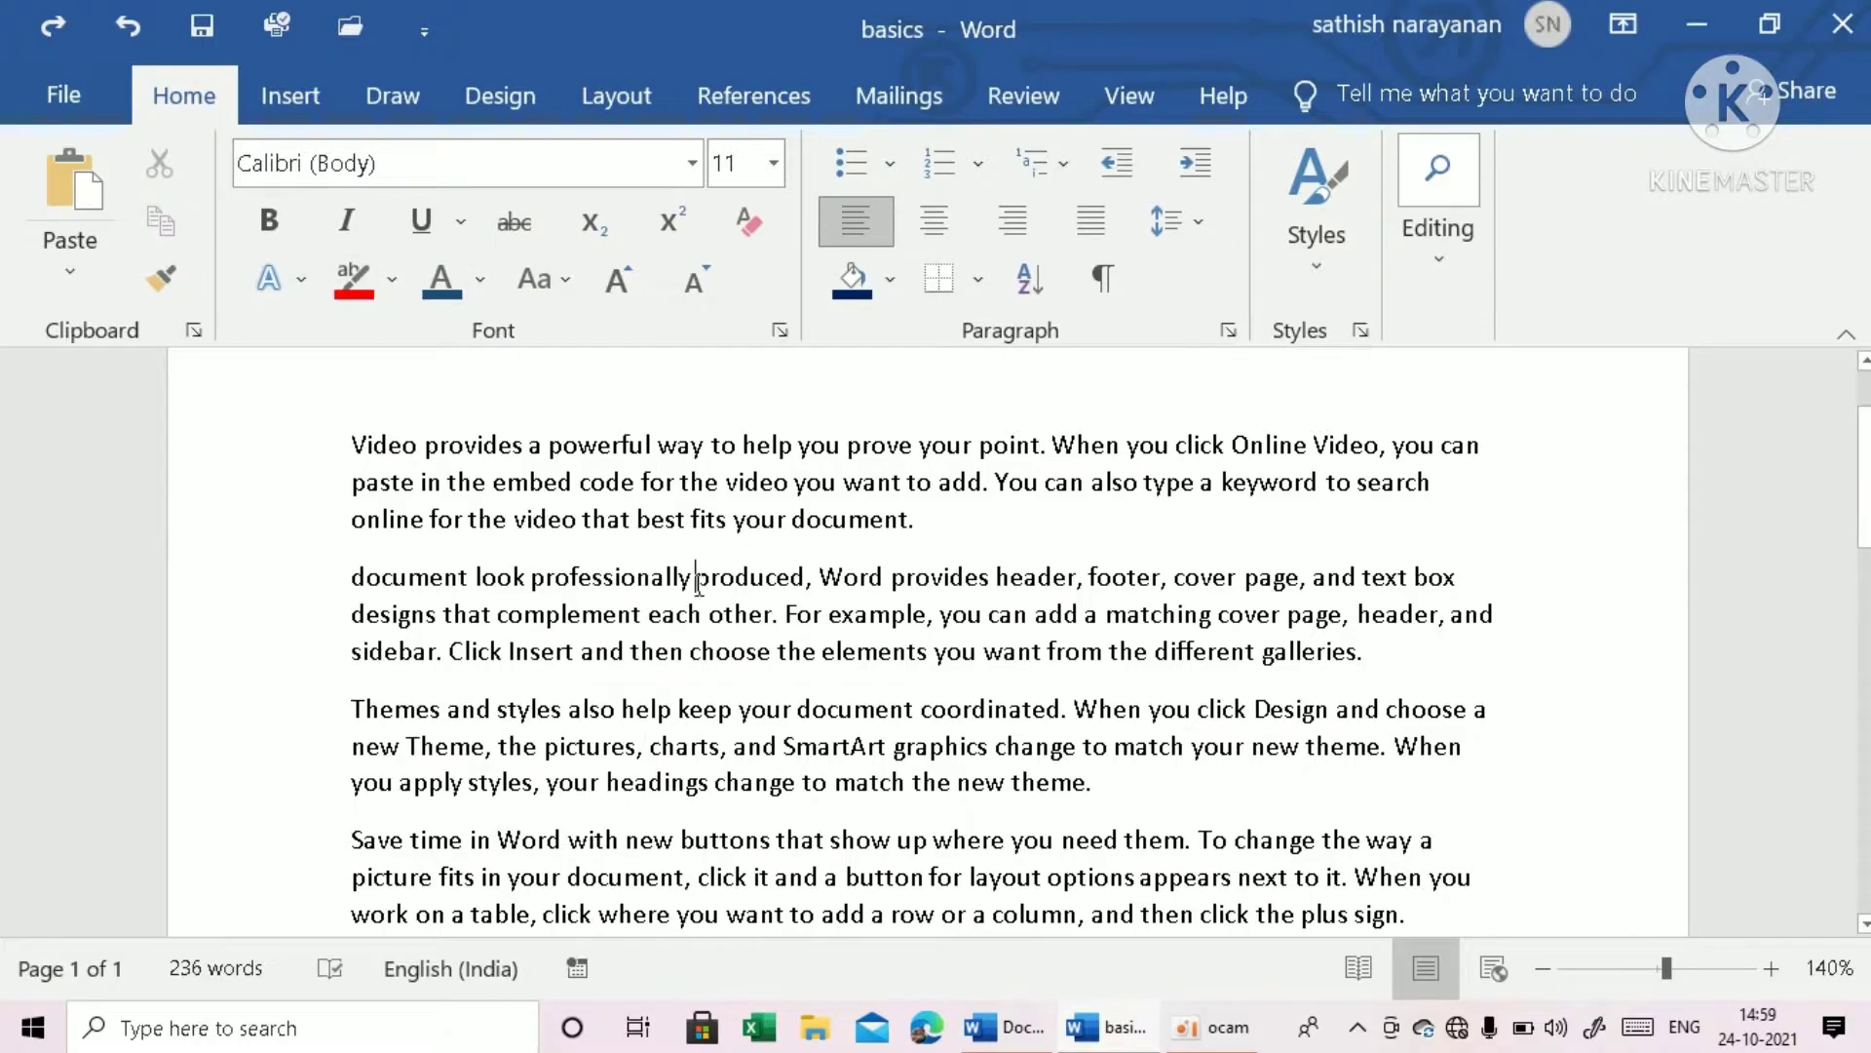
double_click(698, 581)
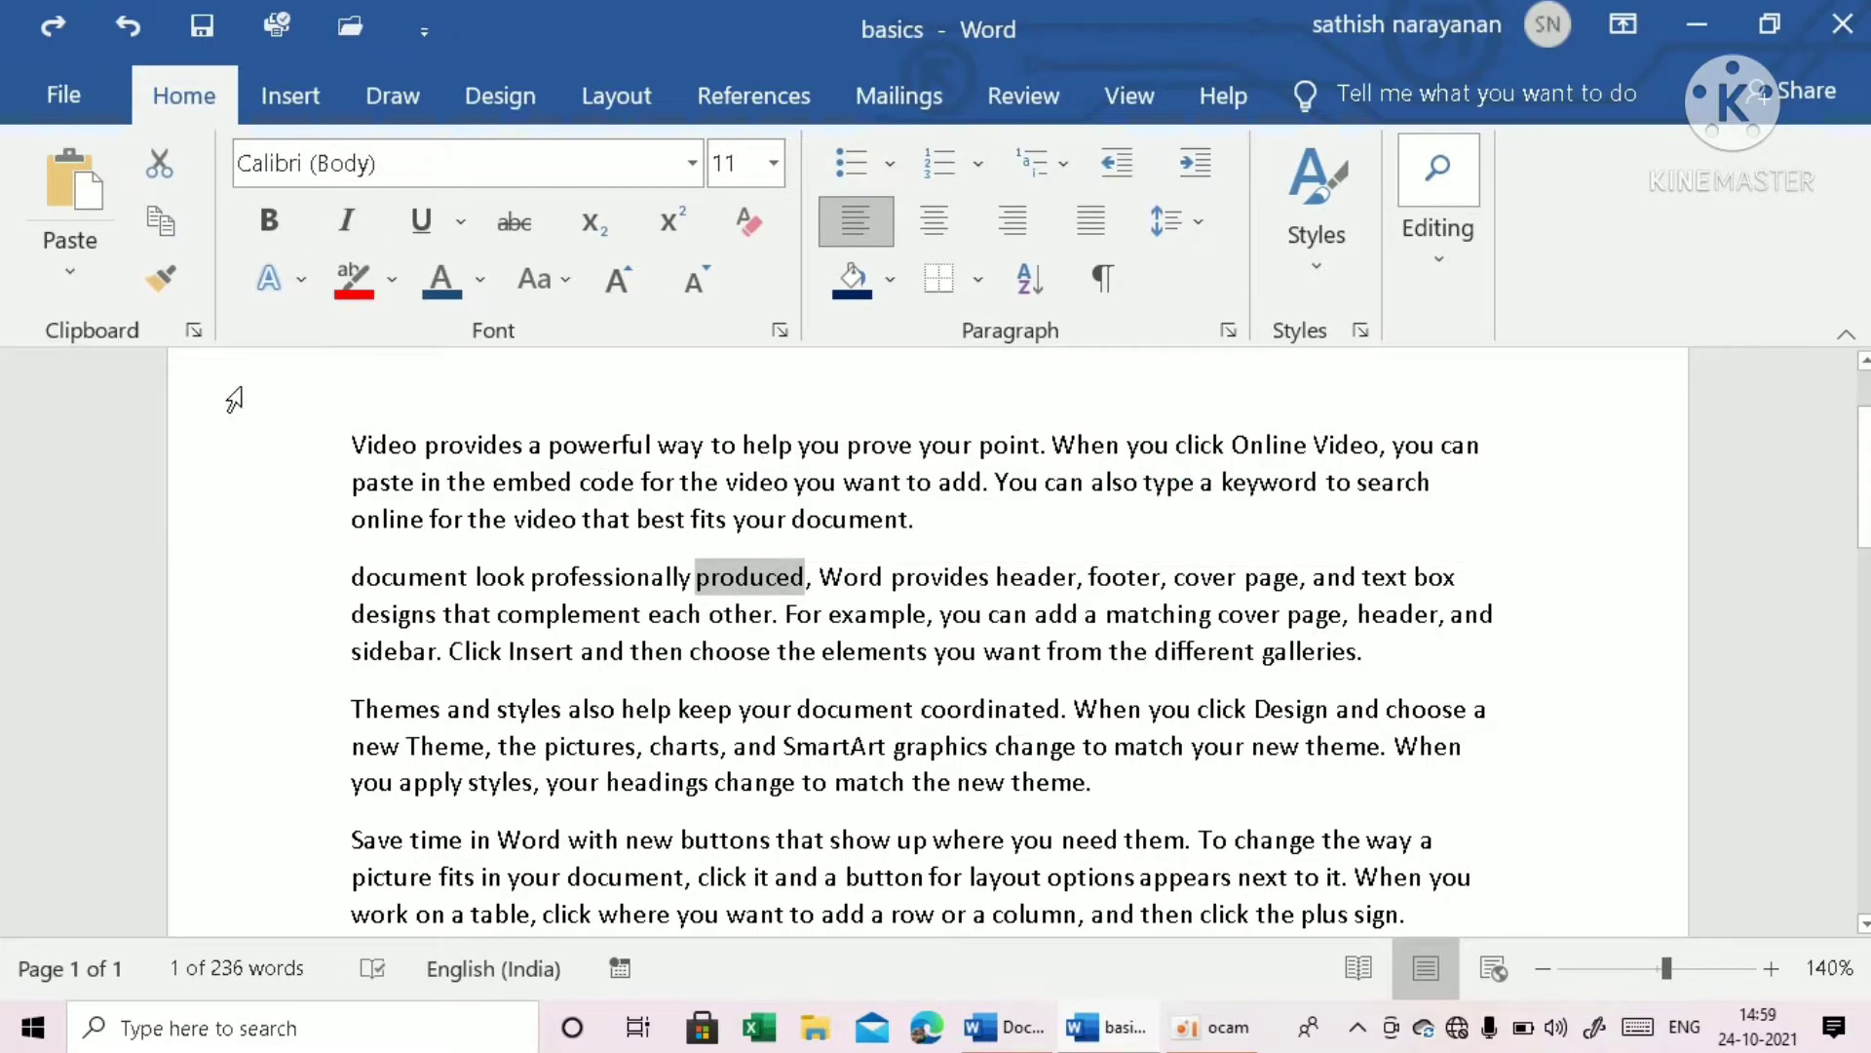
left_click(352, 280)
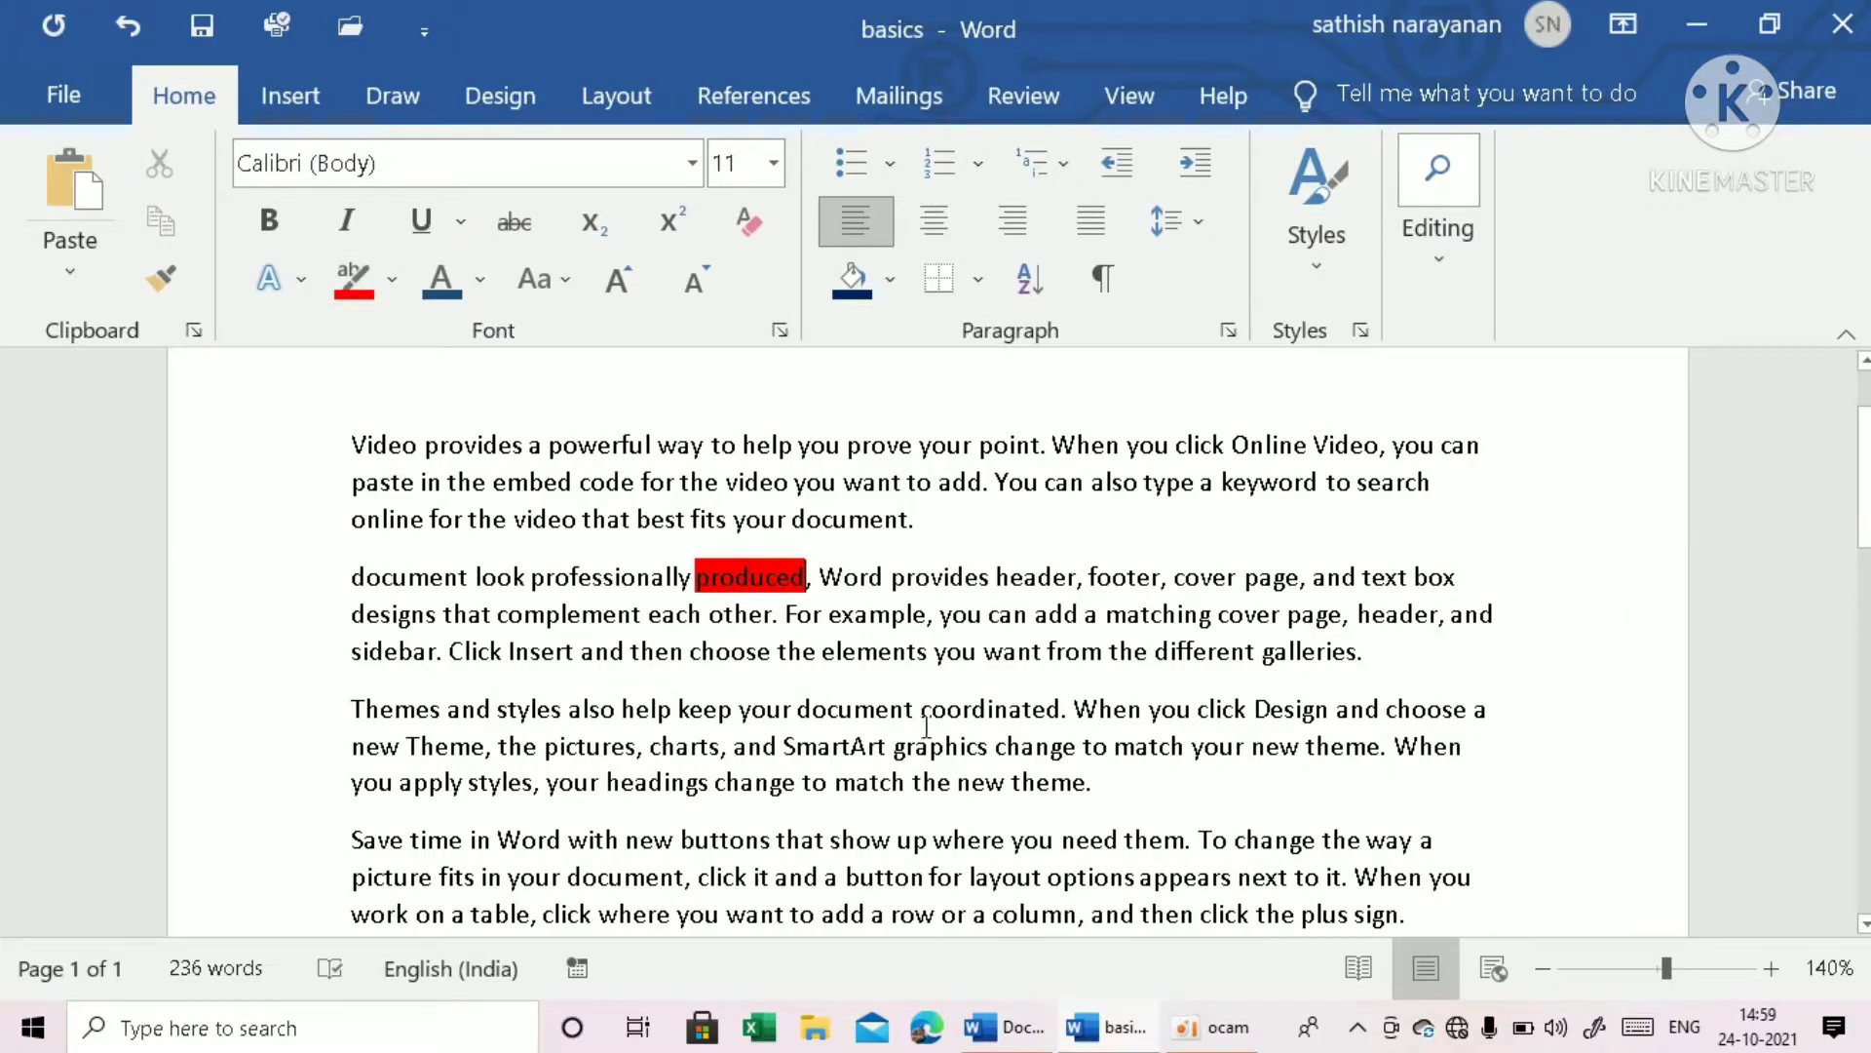
Reselect the red-highlighted word 'produced' after trying other selections.
left_click_drag(930, 708, 1063, 709)
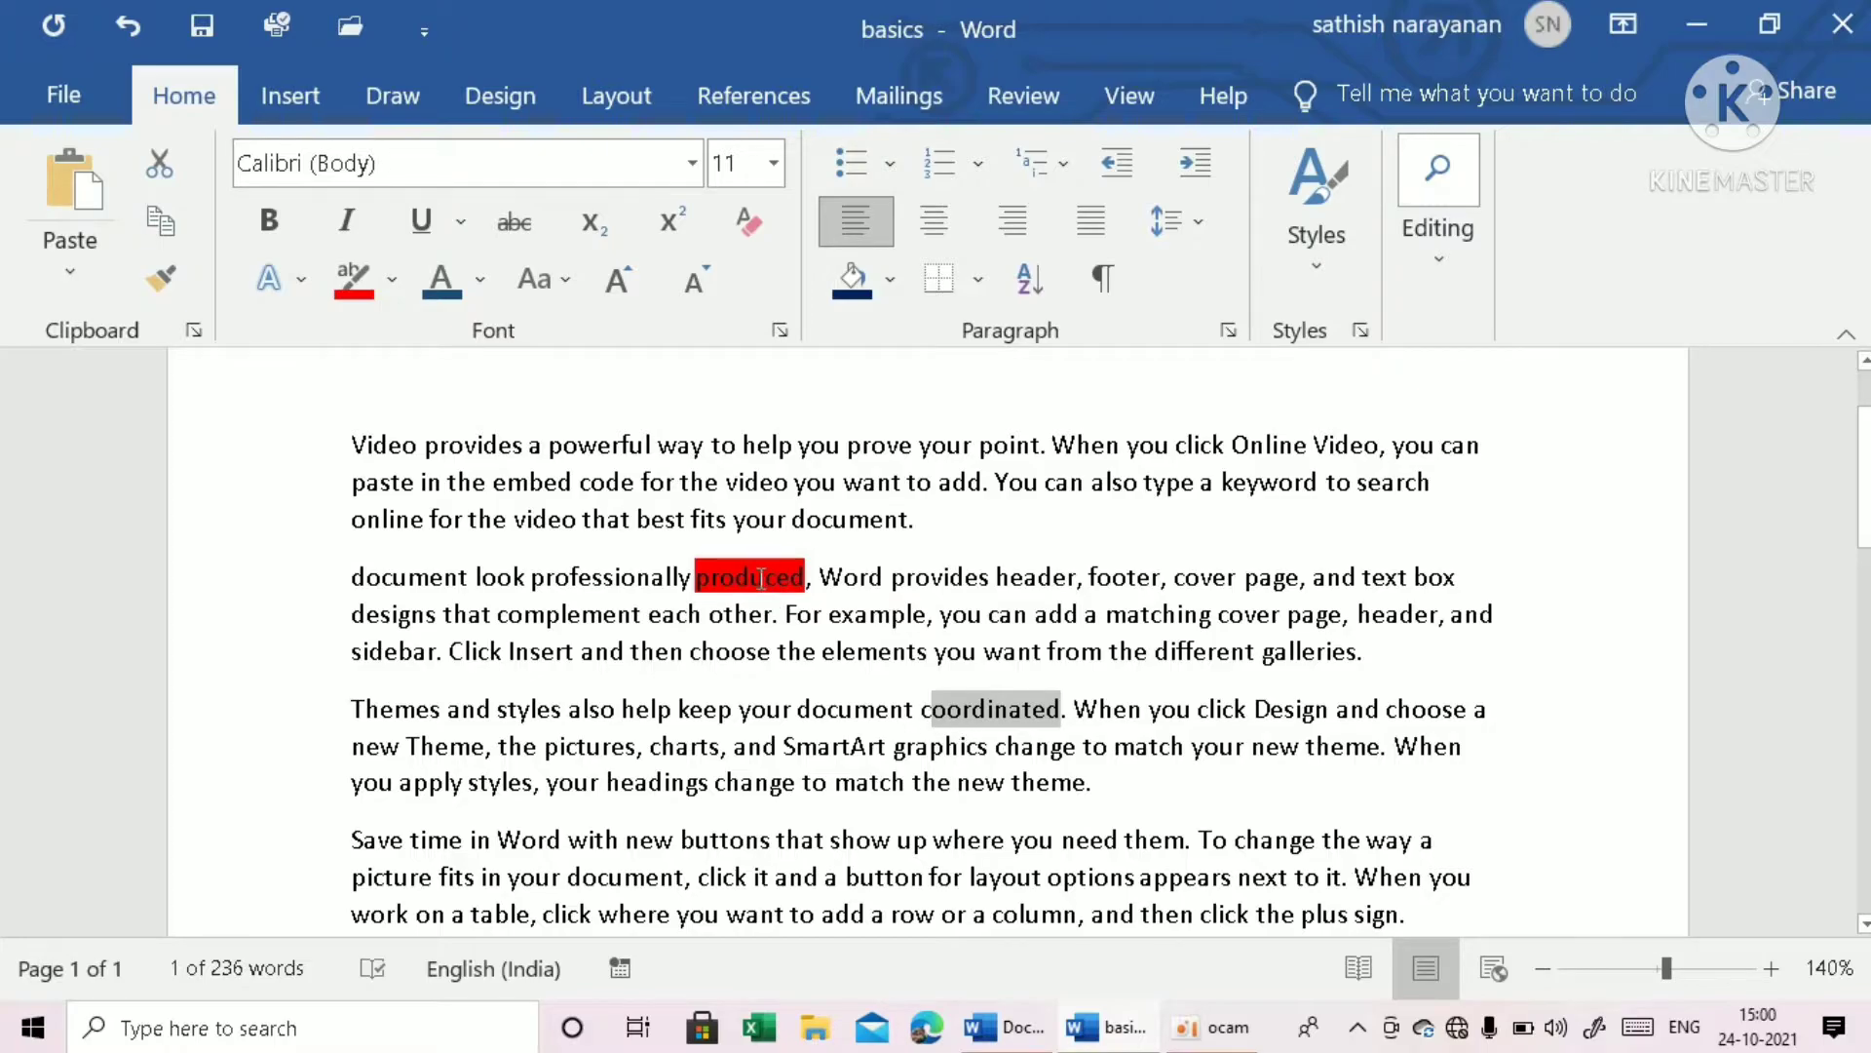
left_click_drag(781, 609, 694, 577)
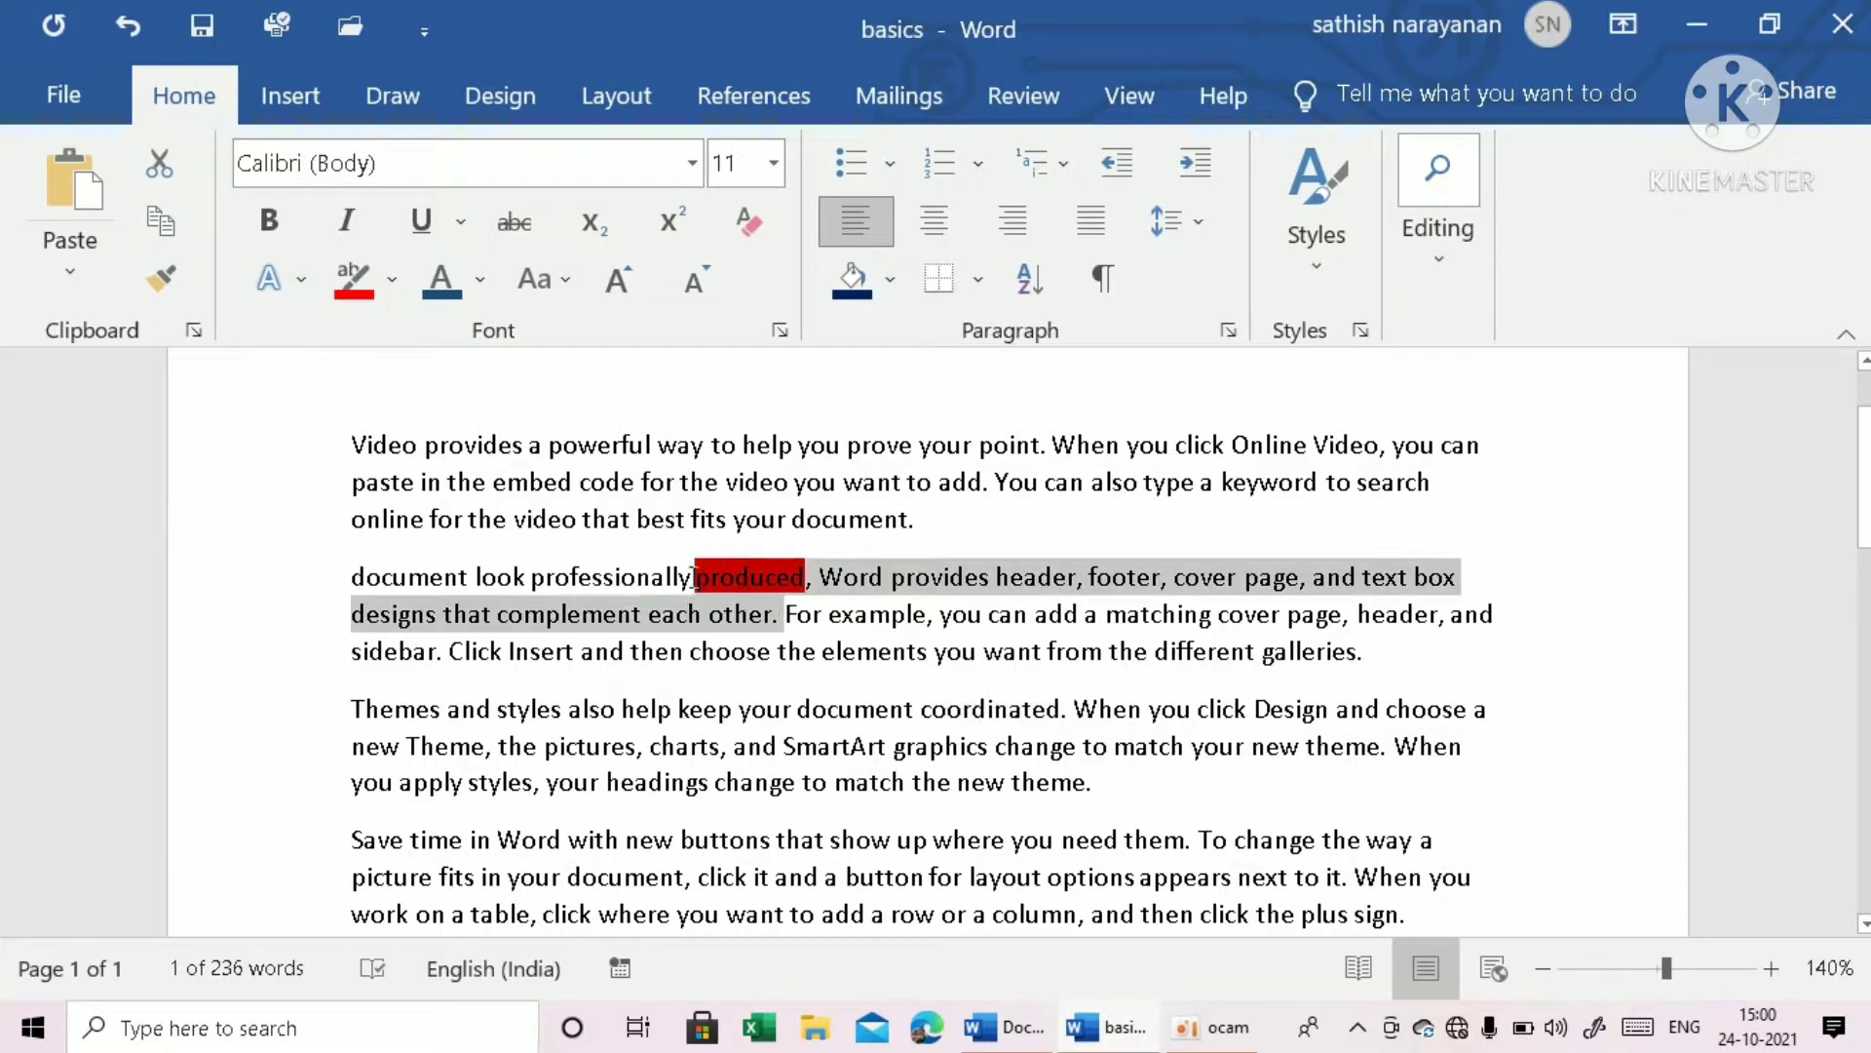
left_click_drag(826, 615, 696, 573)
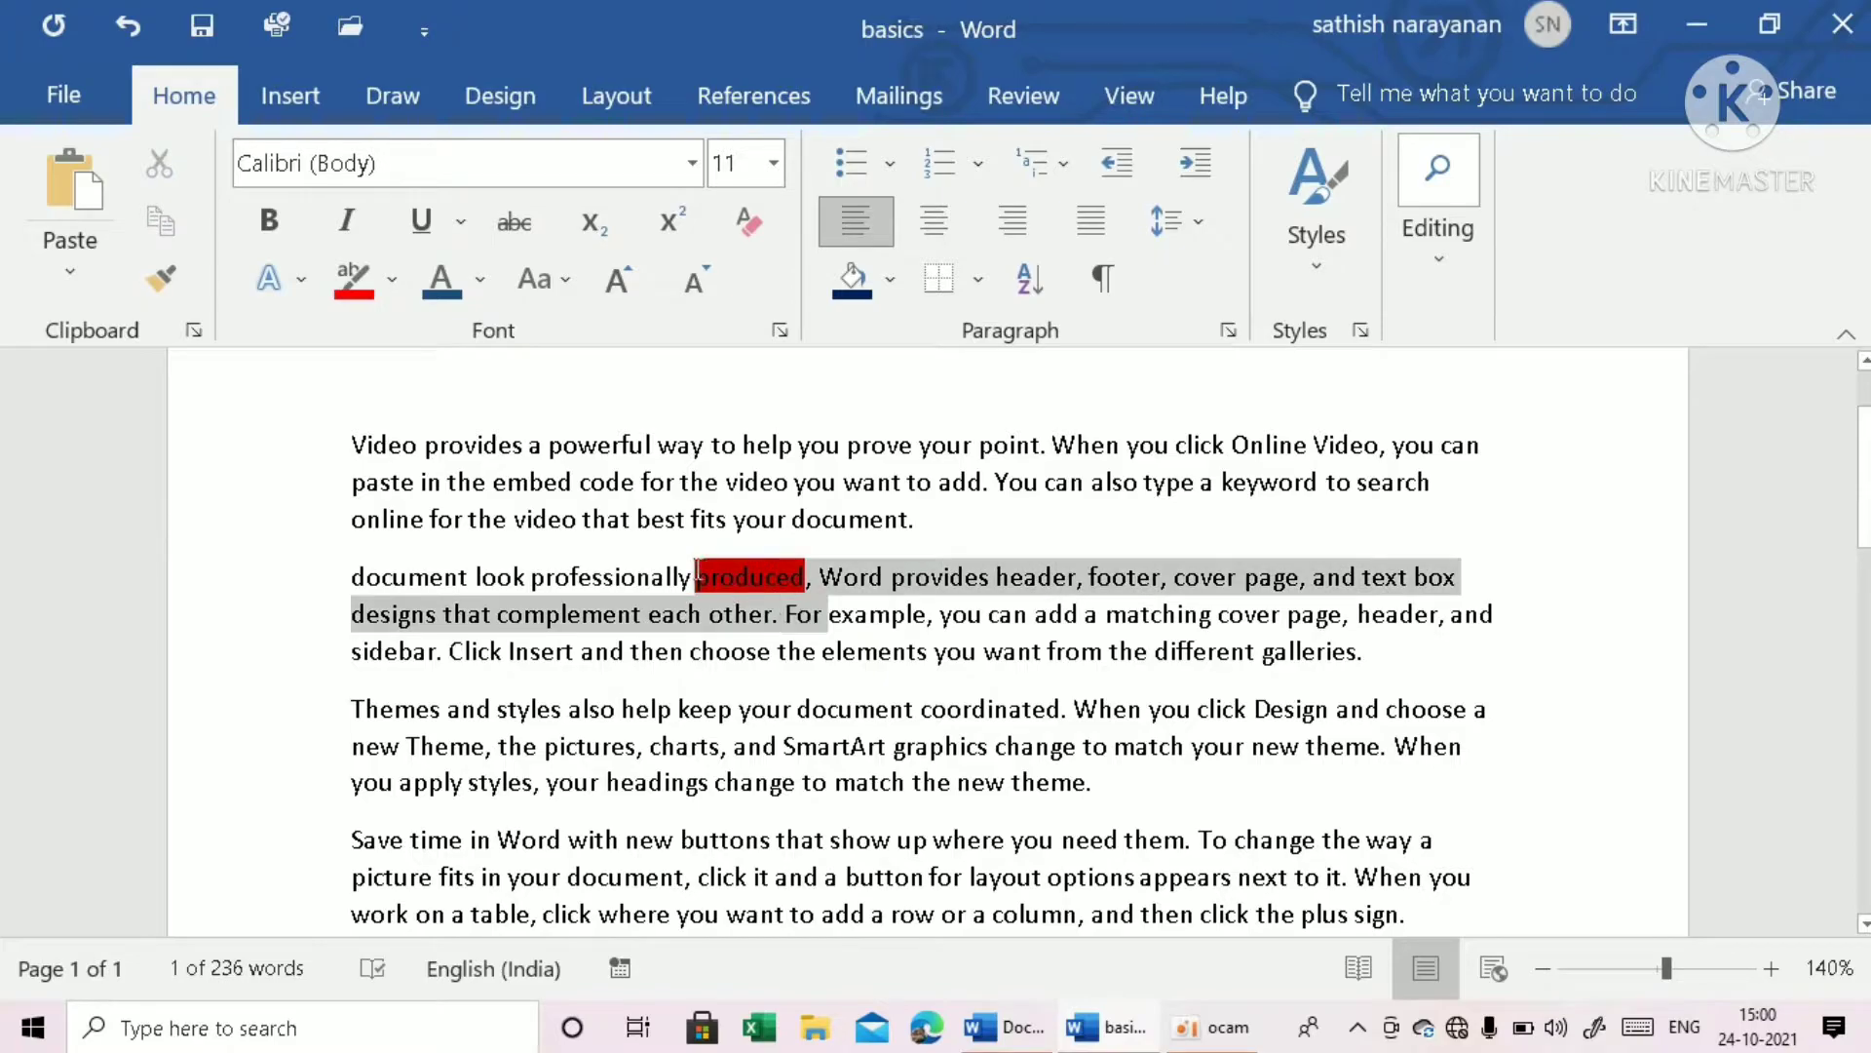
left_click(698, 575)
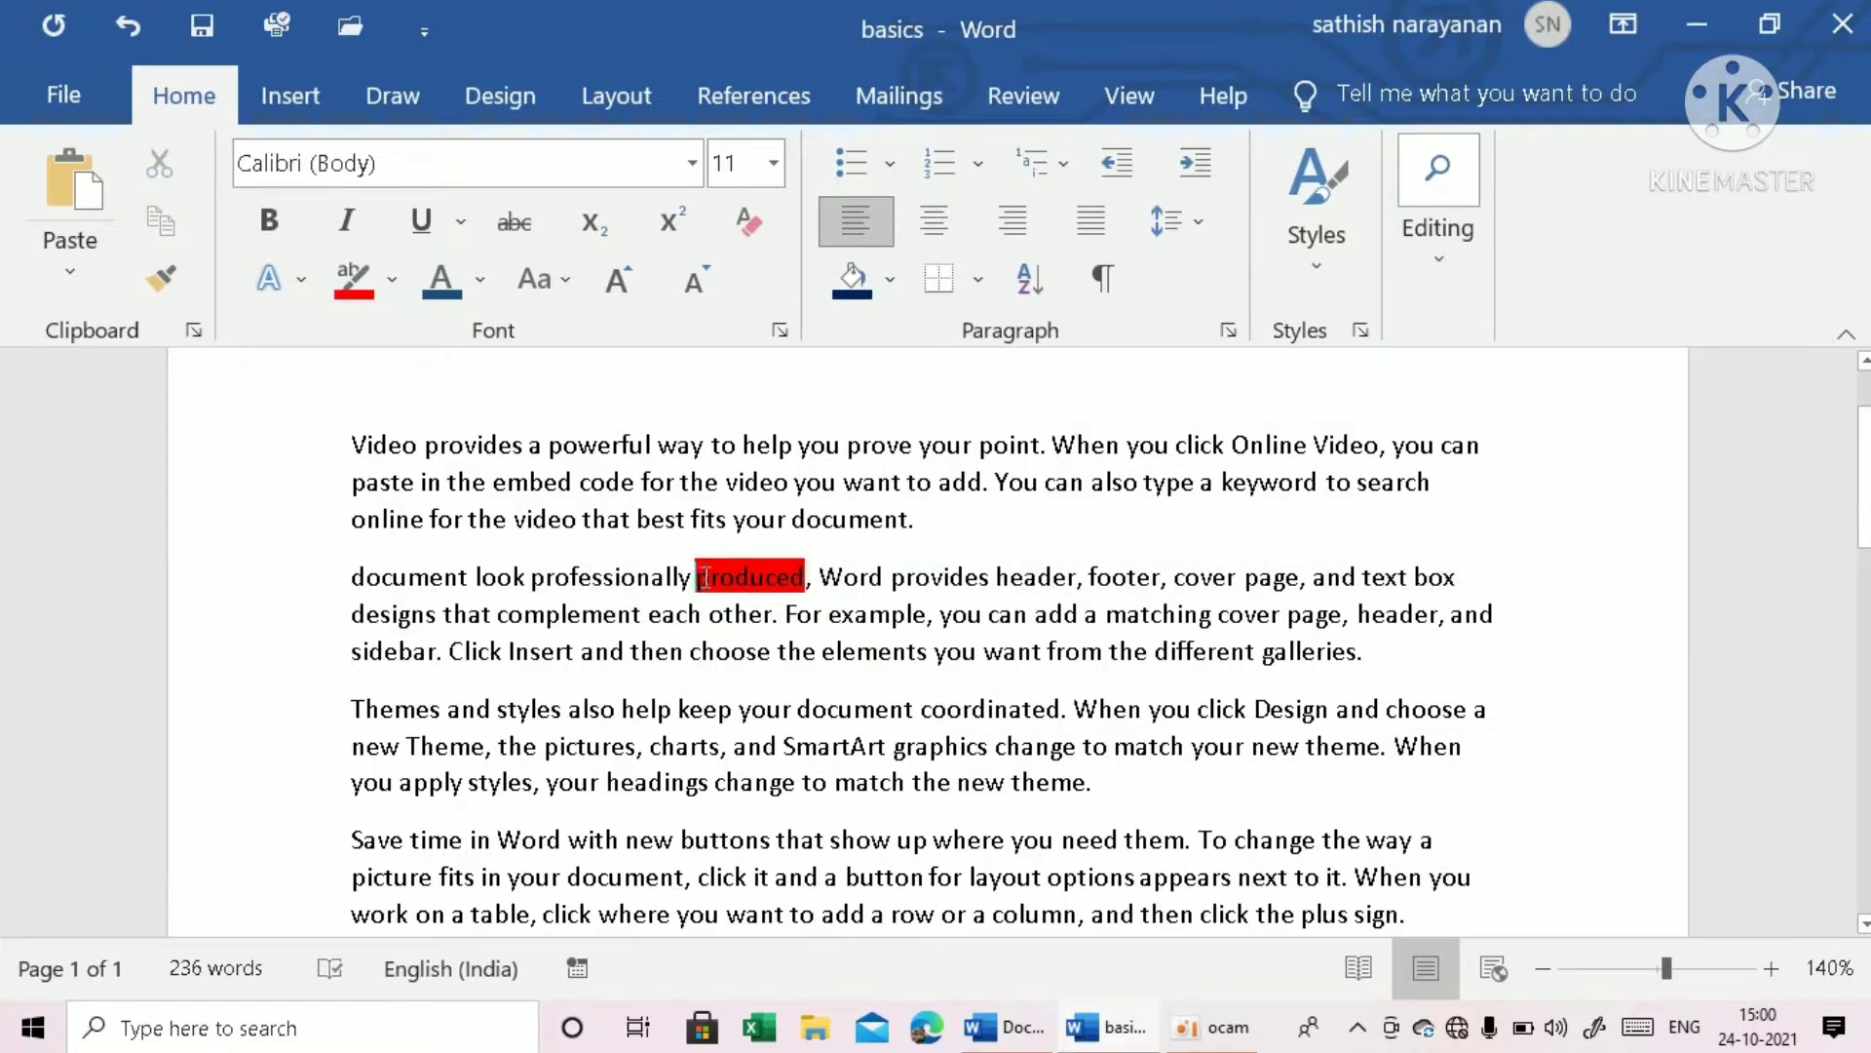
left_click_drag(698, 577, 807, 575)
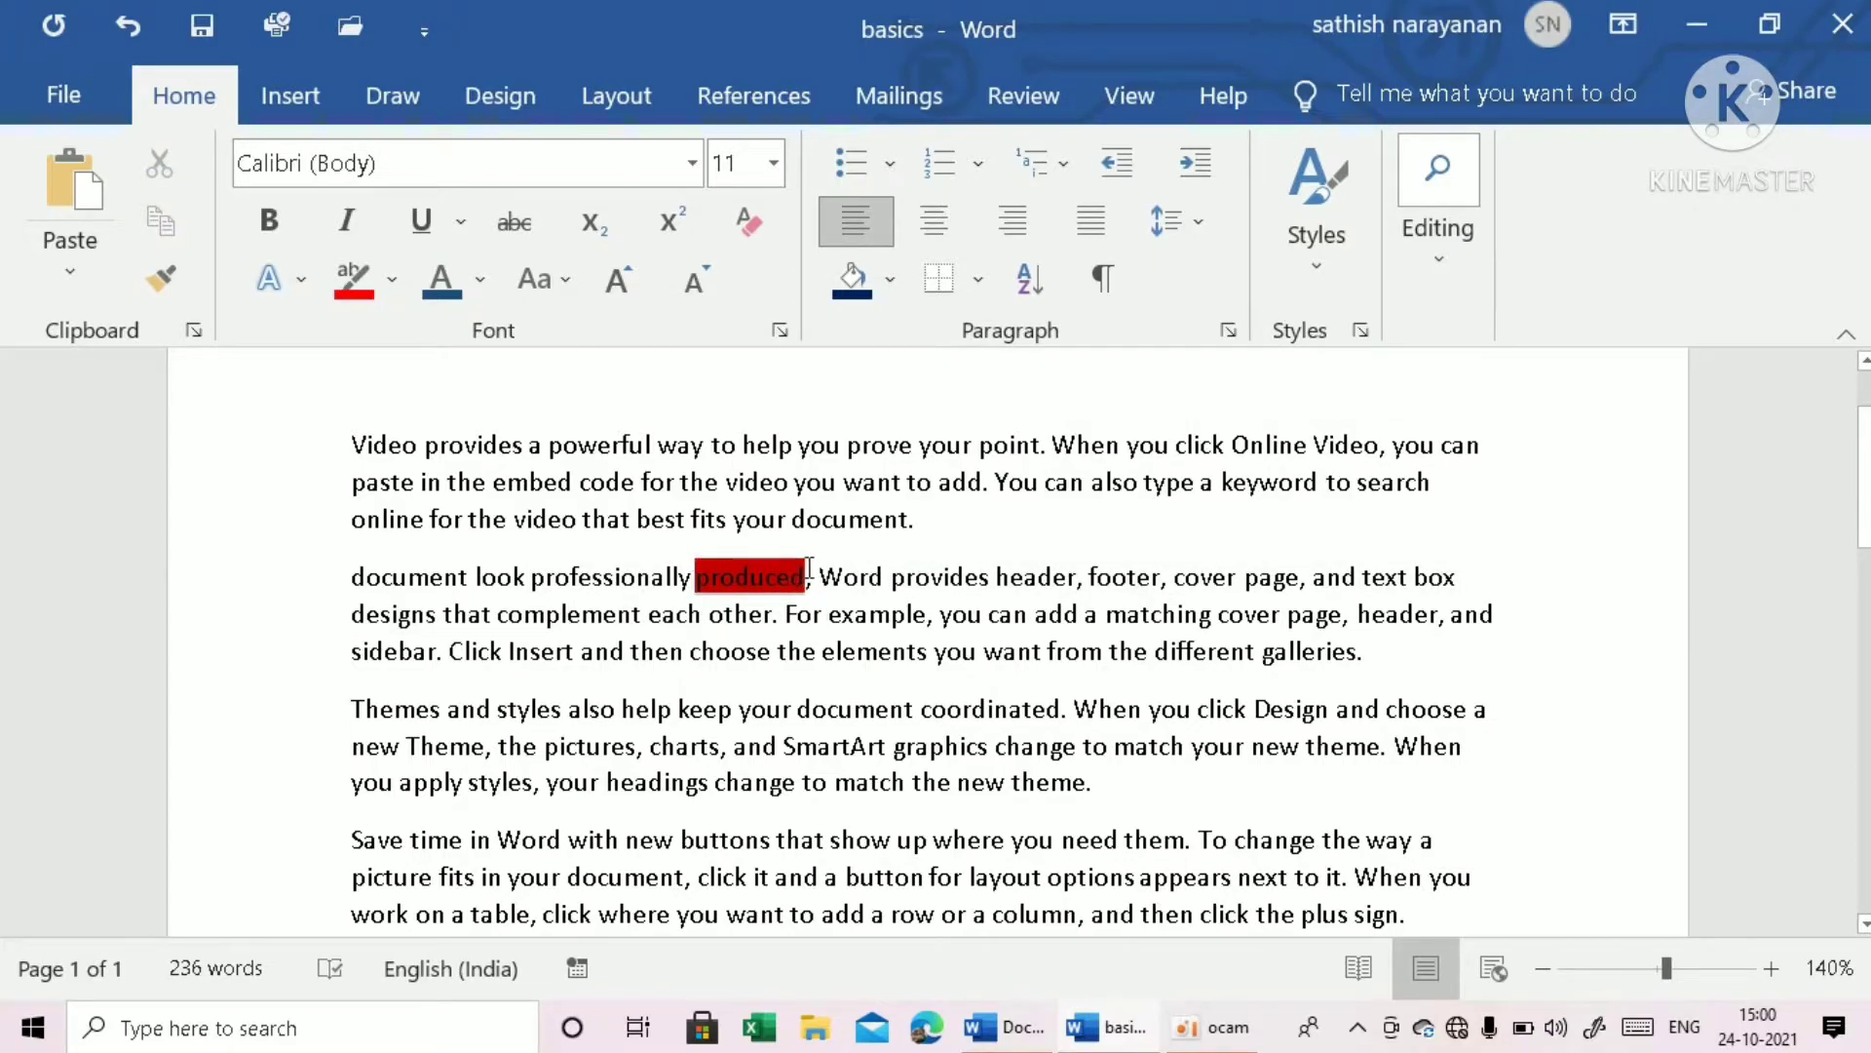
Copy the red highlight from 'produced' onto the word 'document' with Format Painter.
left_click(184, 272)
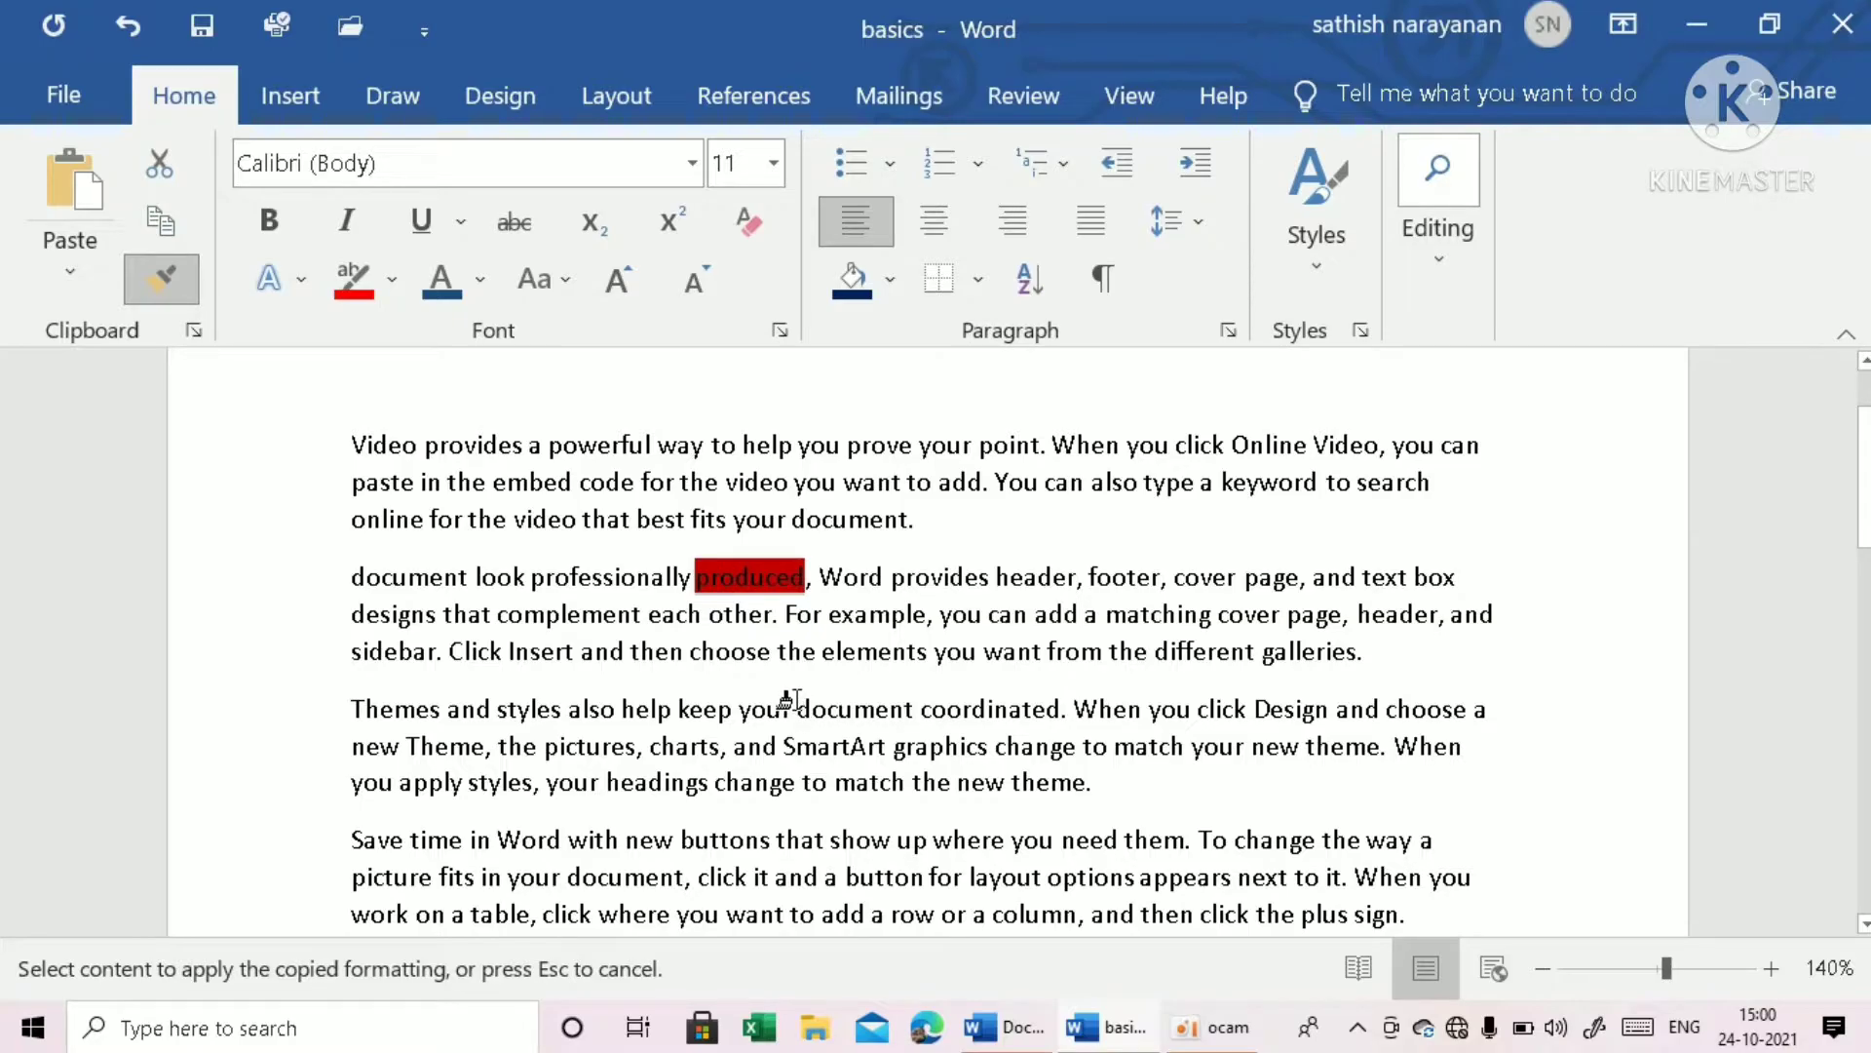
left_click_drag(795, 707, 916, 707)
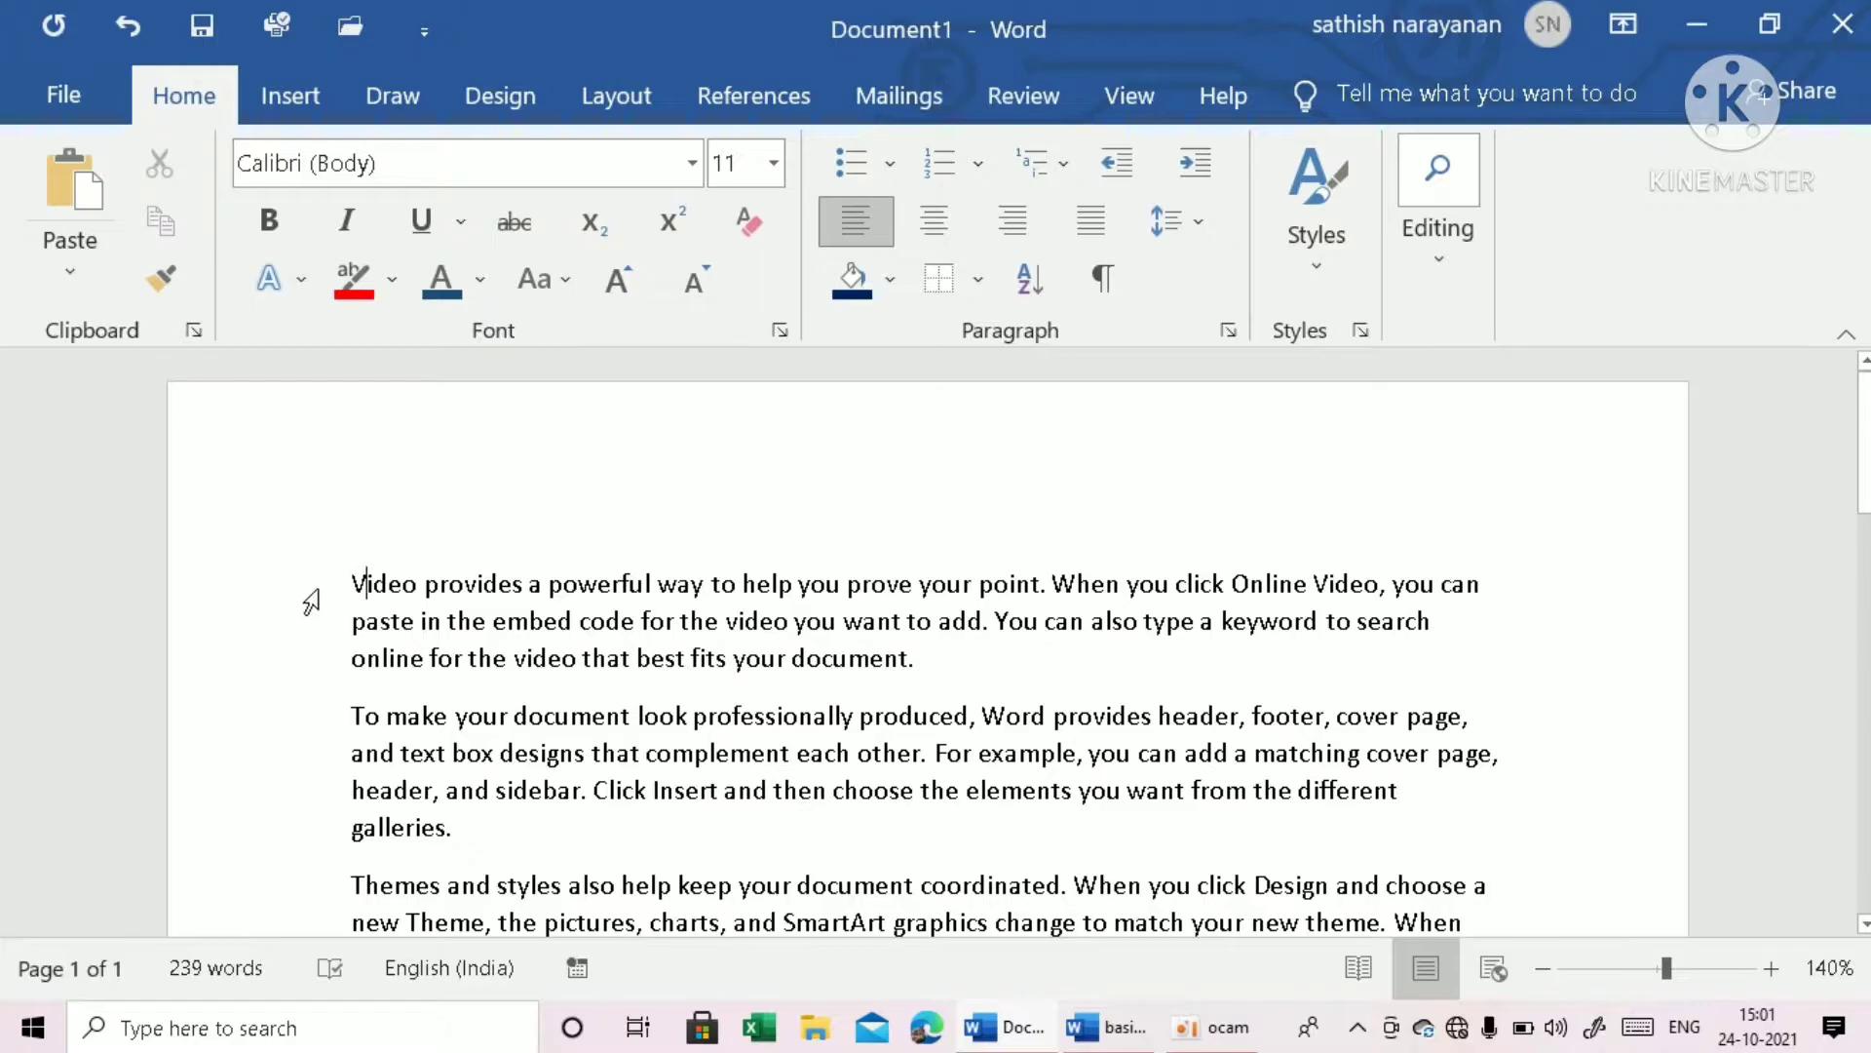
Insert a new top line titled 'BASICS' above the Video paragraph and select it.
key("Return")
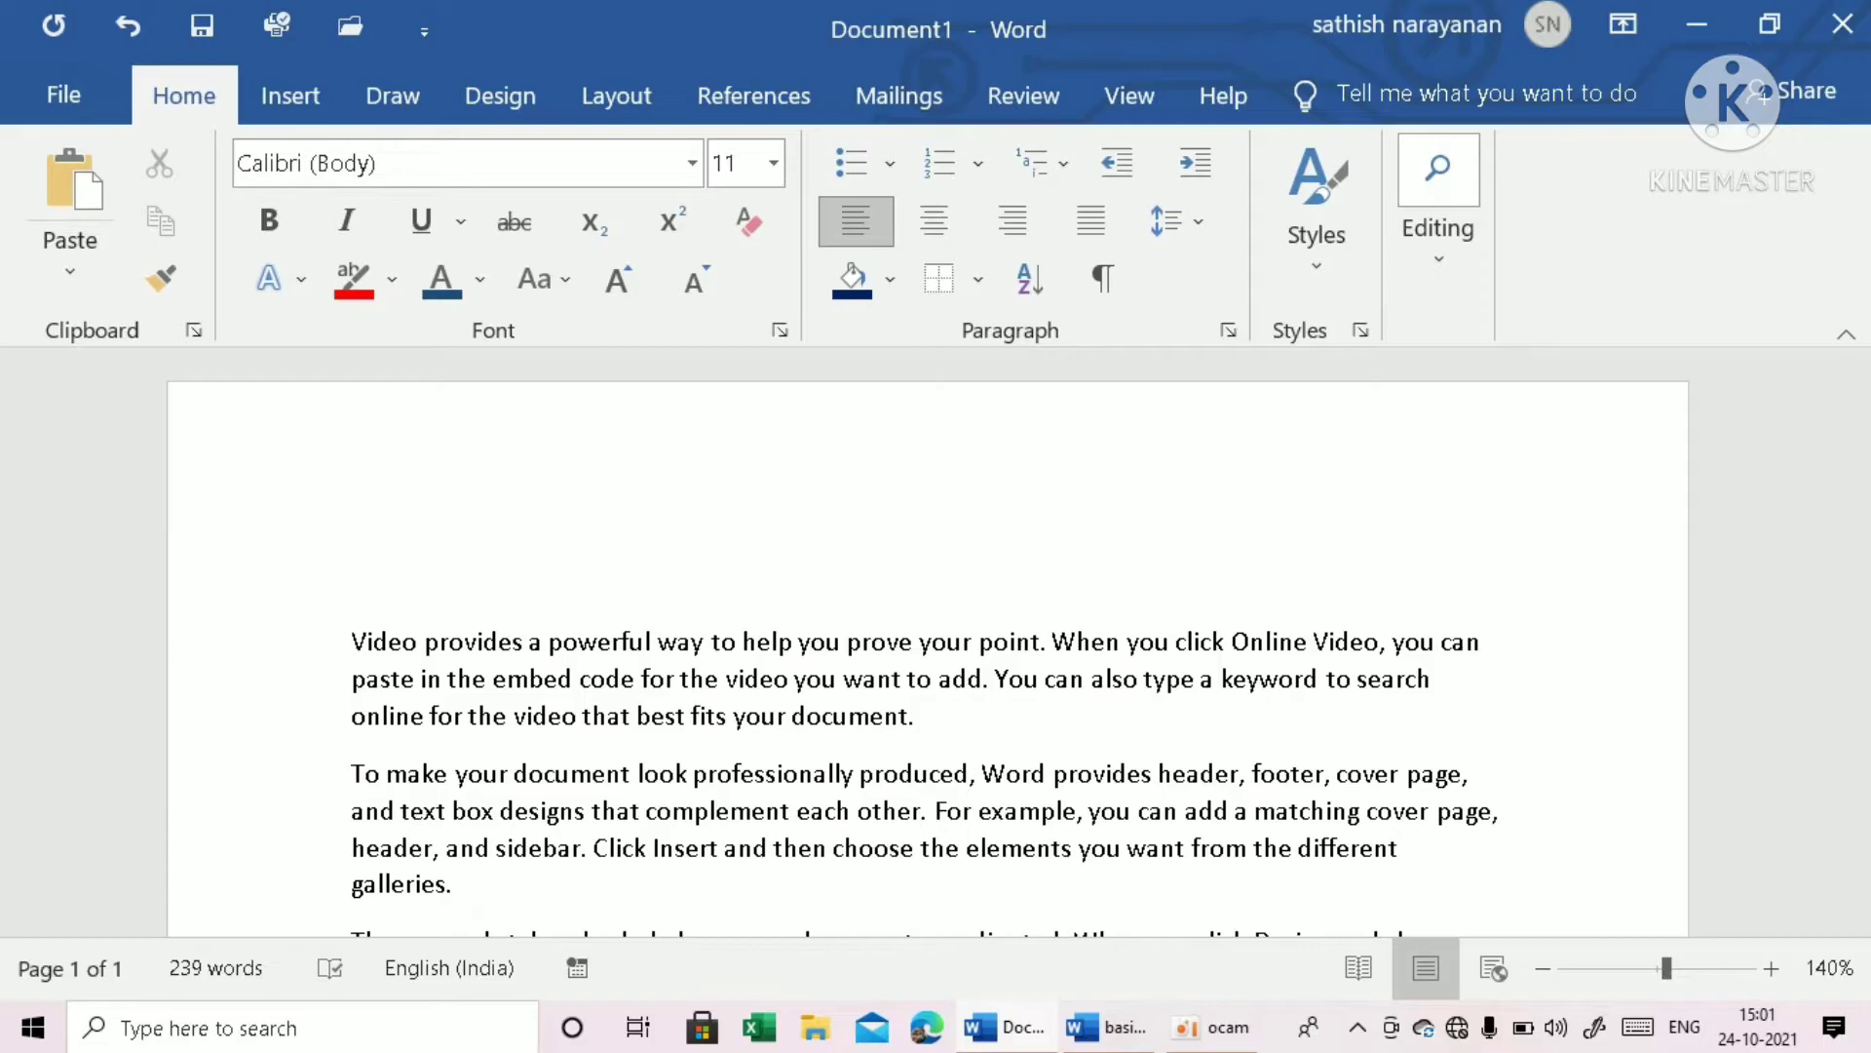
type("ba")
key("BackSpace")
type("BA")
type("SICS")
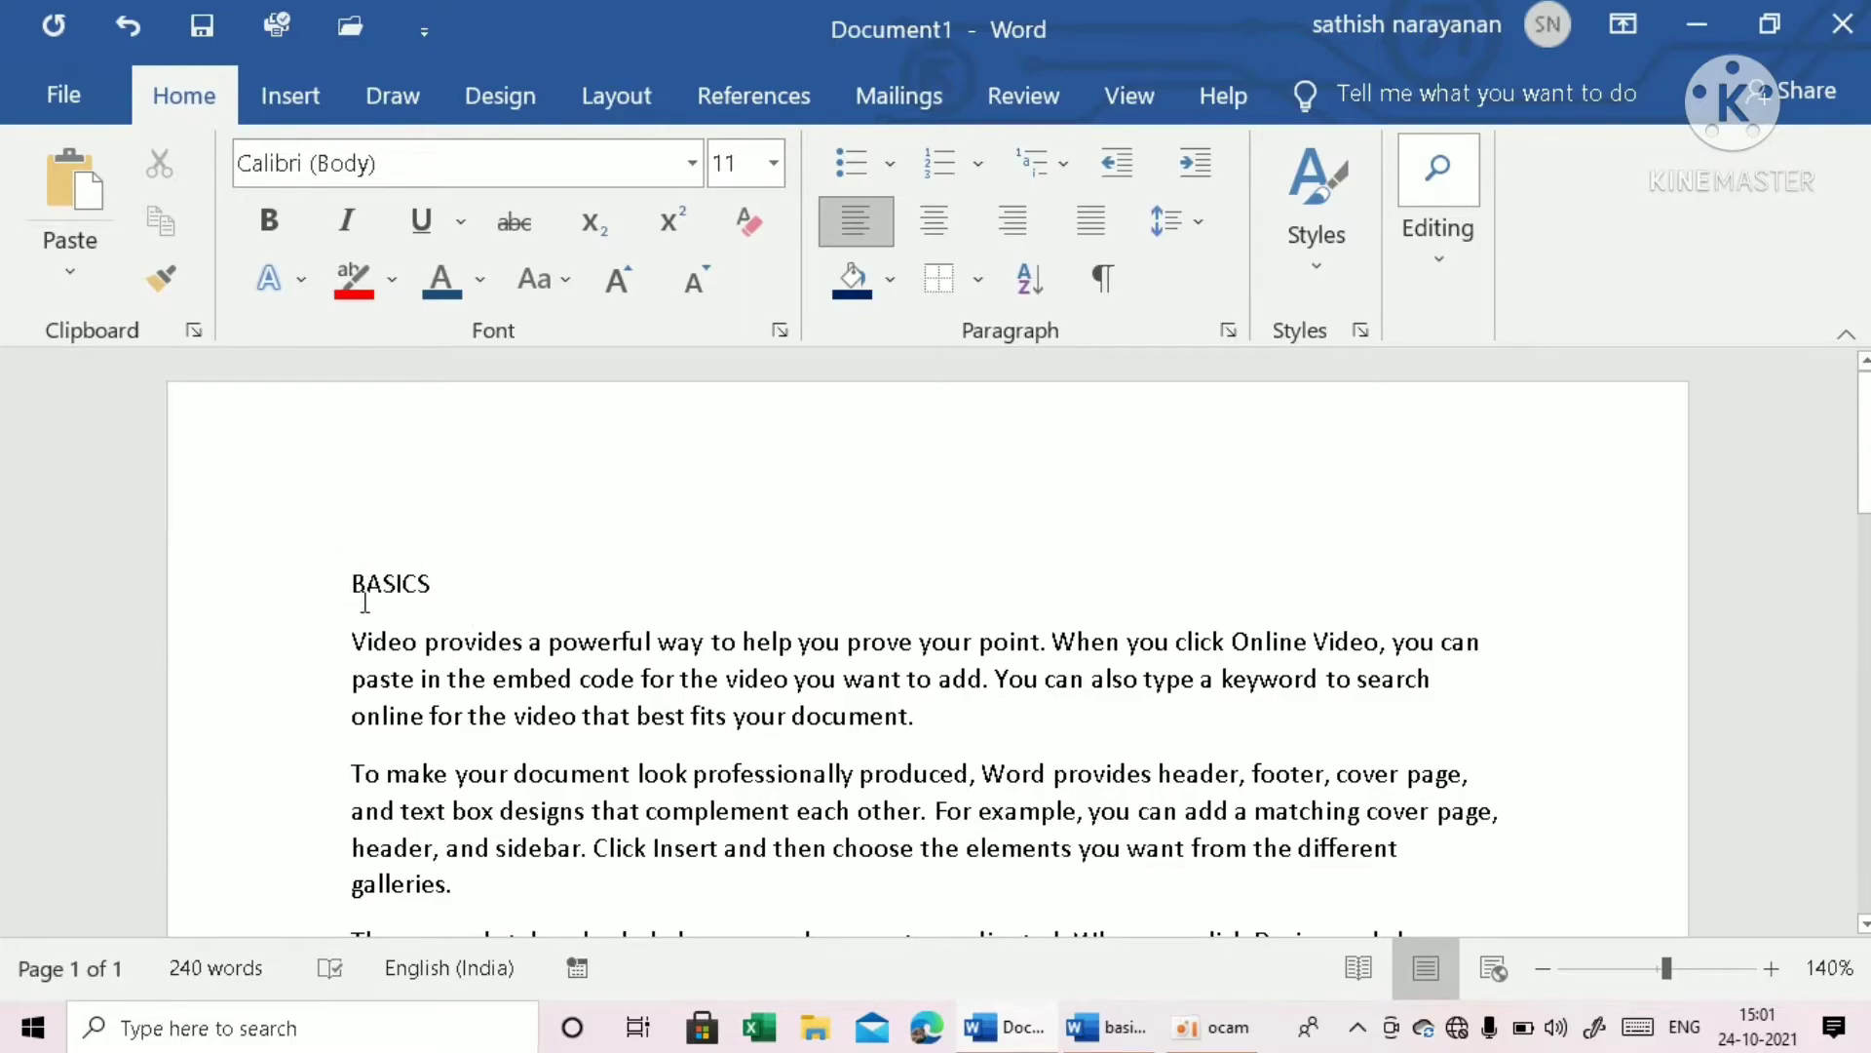
left_click_drag(447, 575, 307, 580)
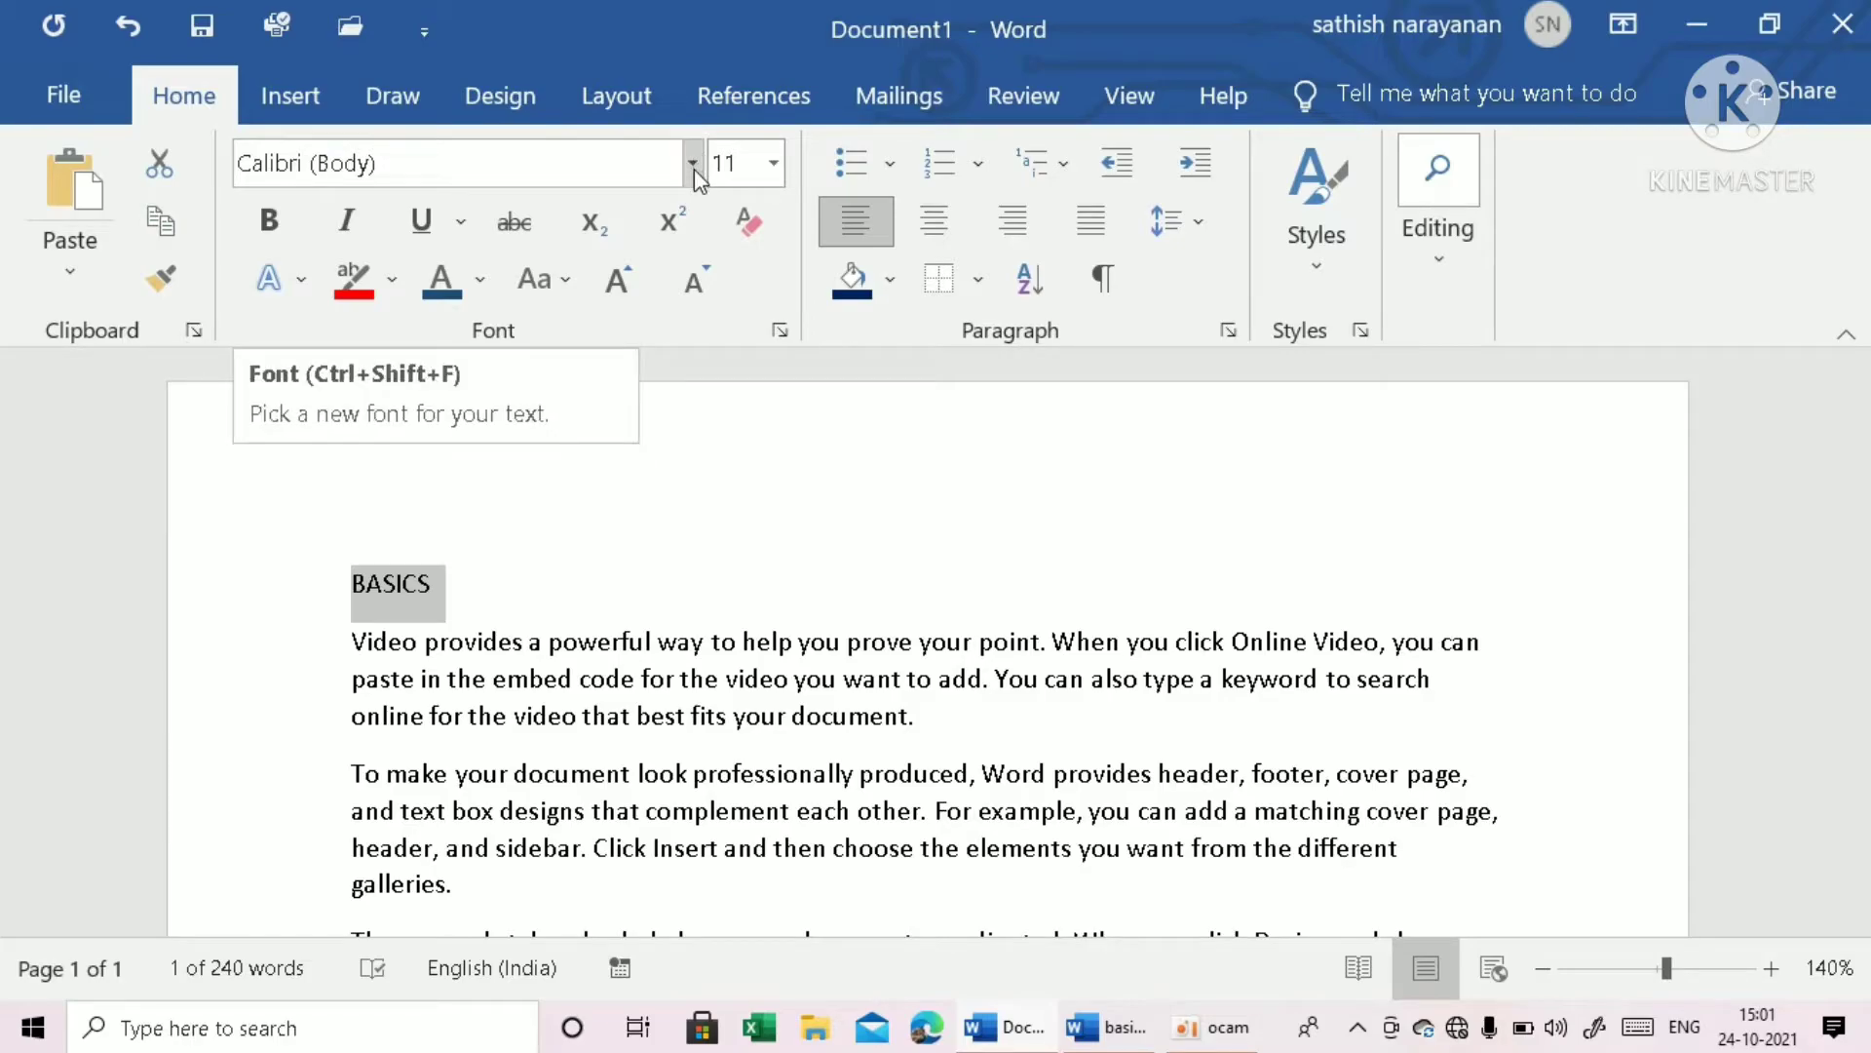
Set the BASICS title to Adobe Gothic Std B font at size 20.
left_click(694, 168)
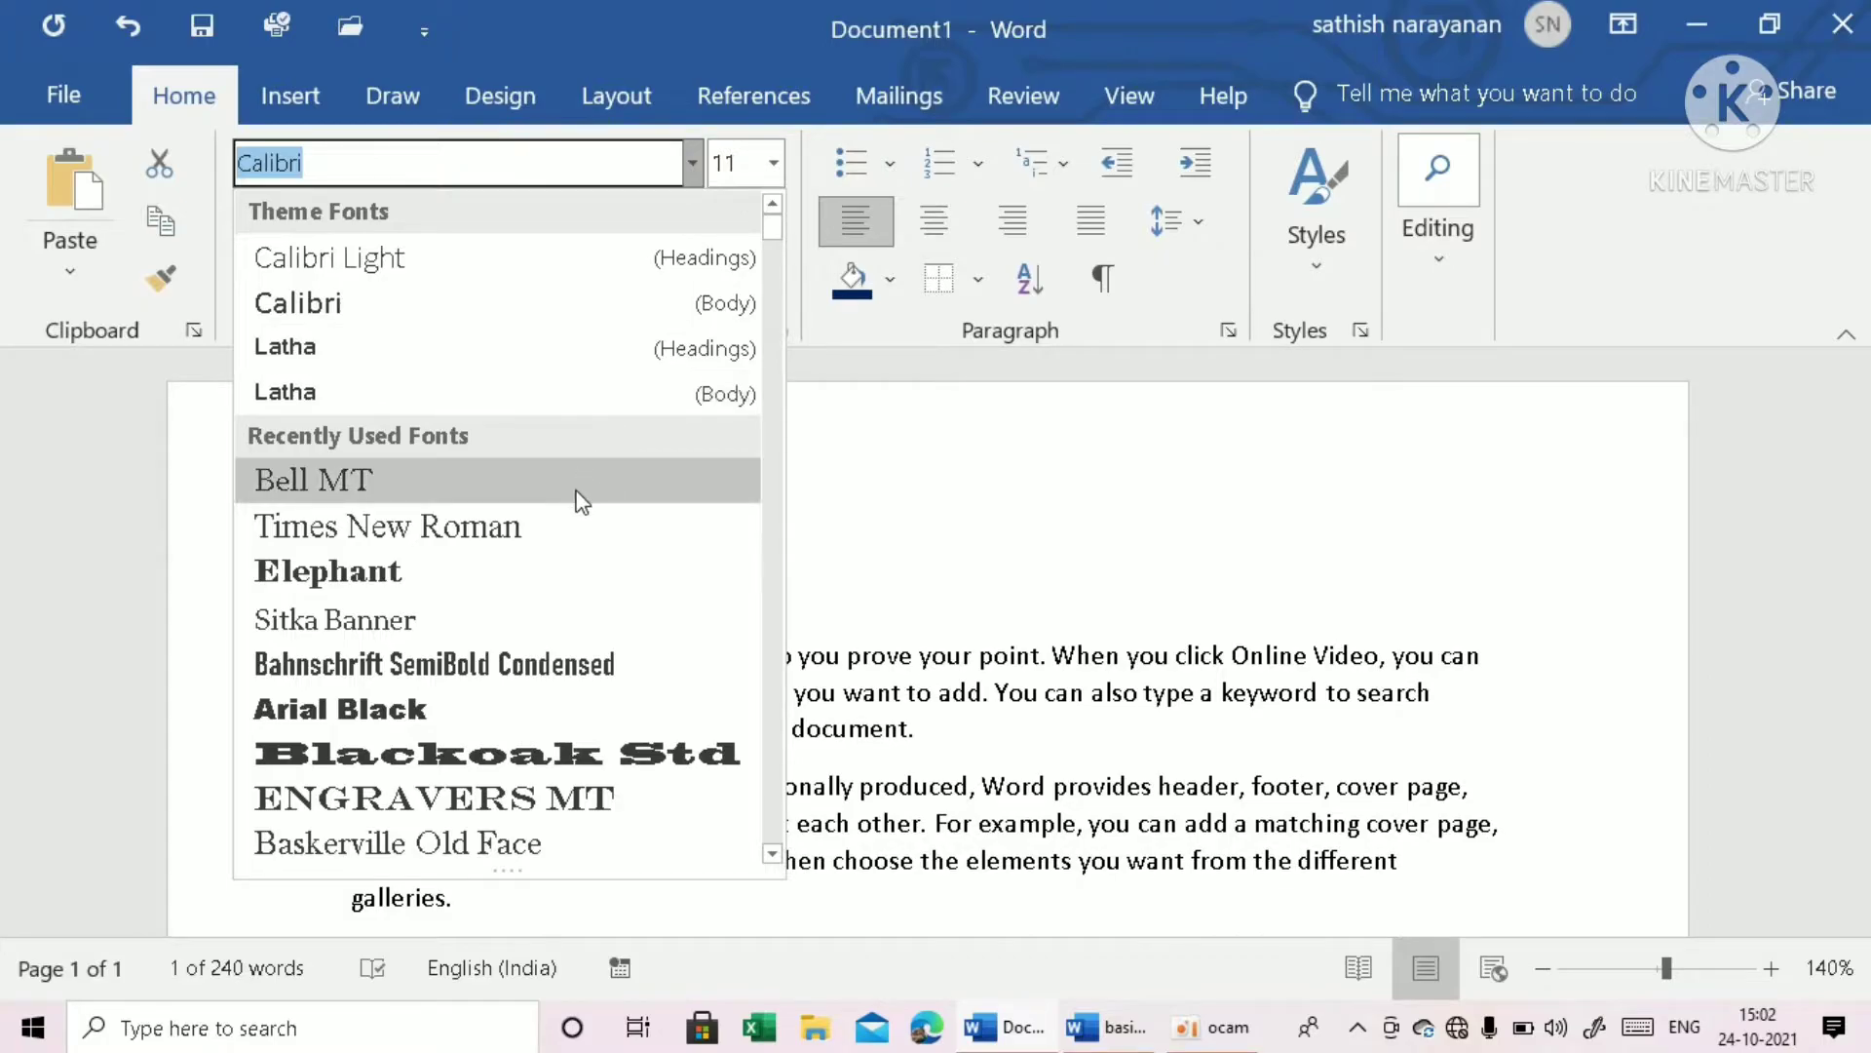
scroll(582, 502, "down", 4)
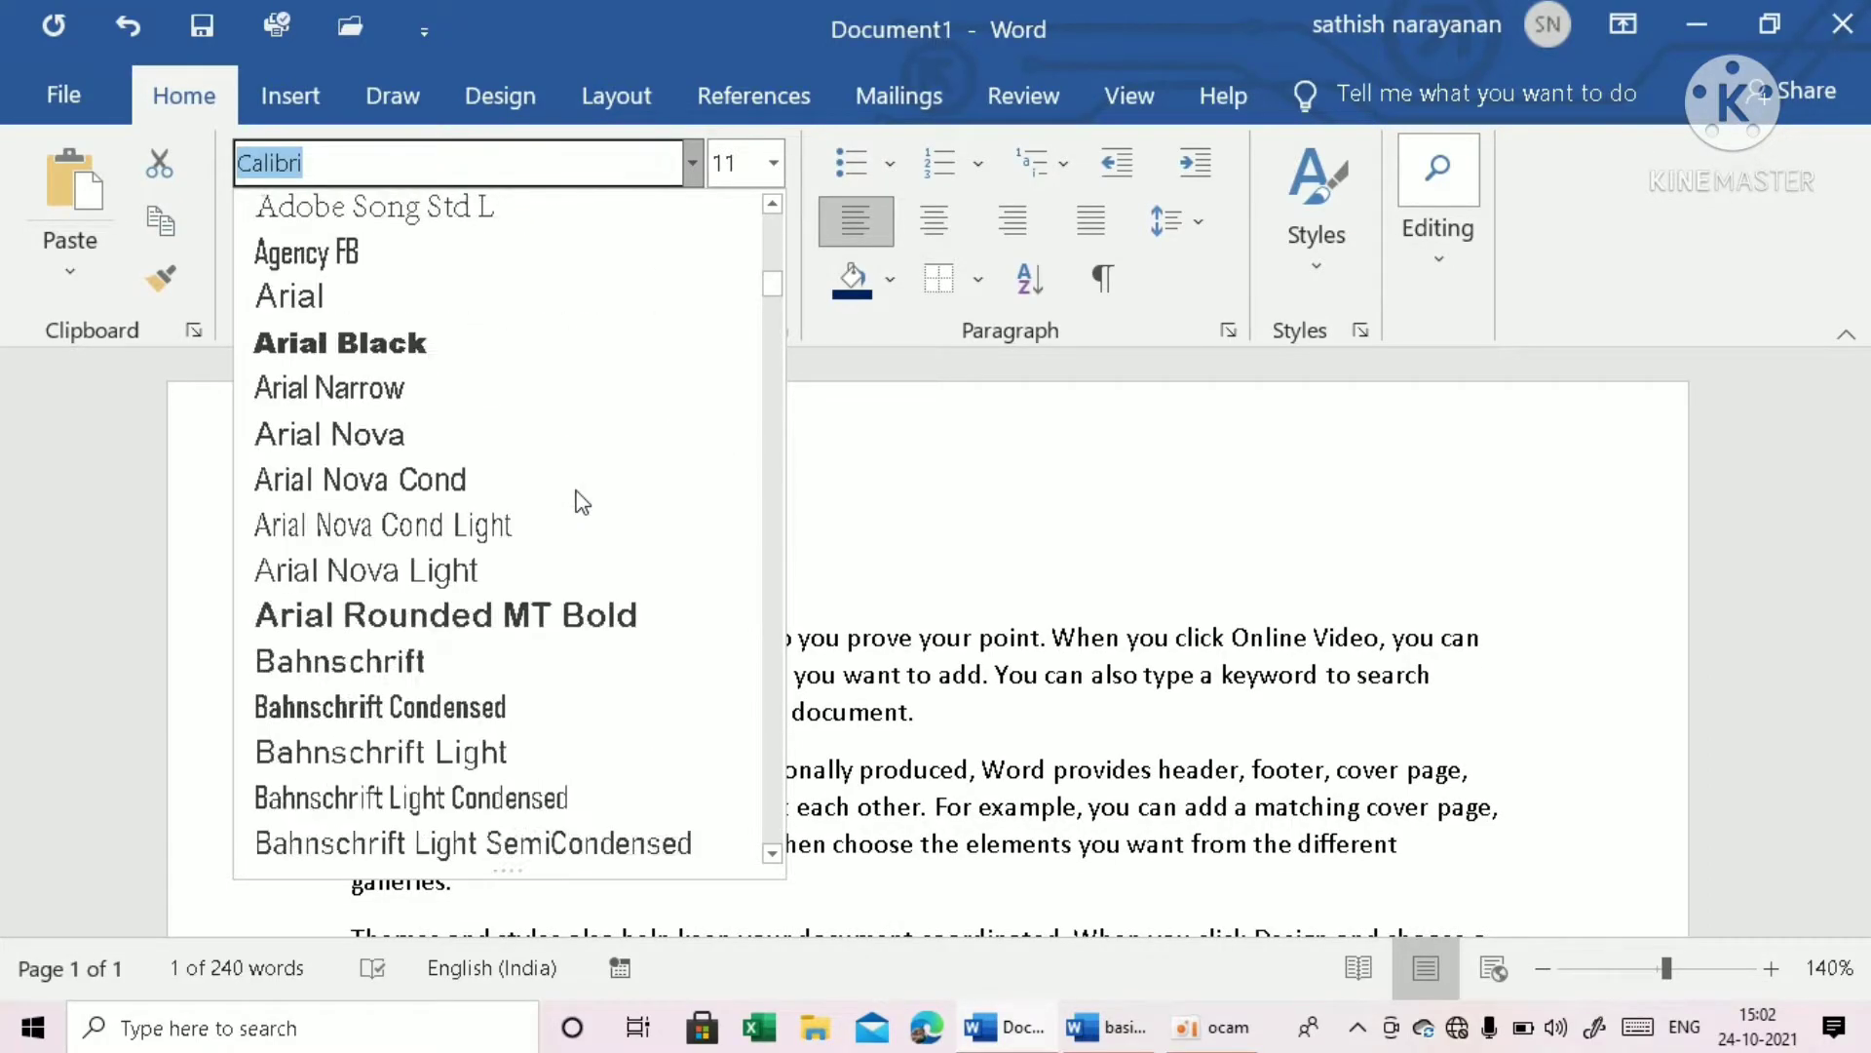
scroll(581, 502, "down", 3)
scroll(582, 502, "up", 2)
scroll(582, 502, "up", 4)
scroll(582, 502, "up", 2)
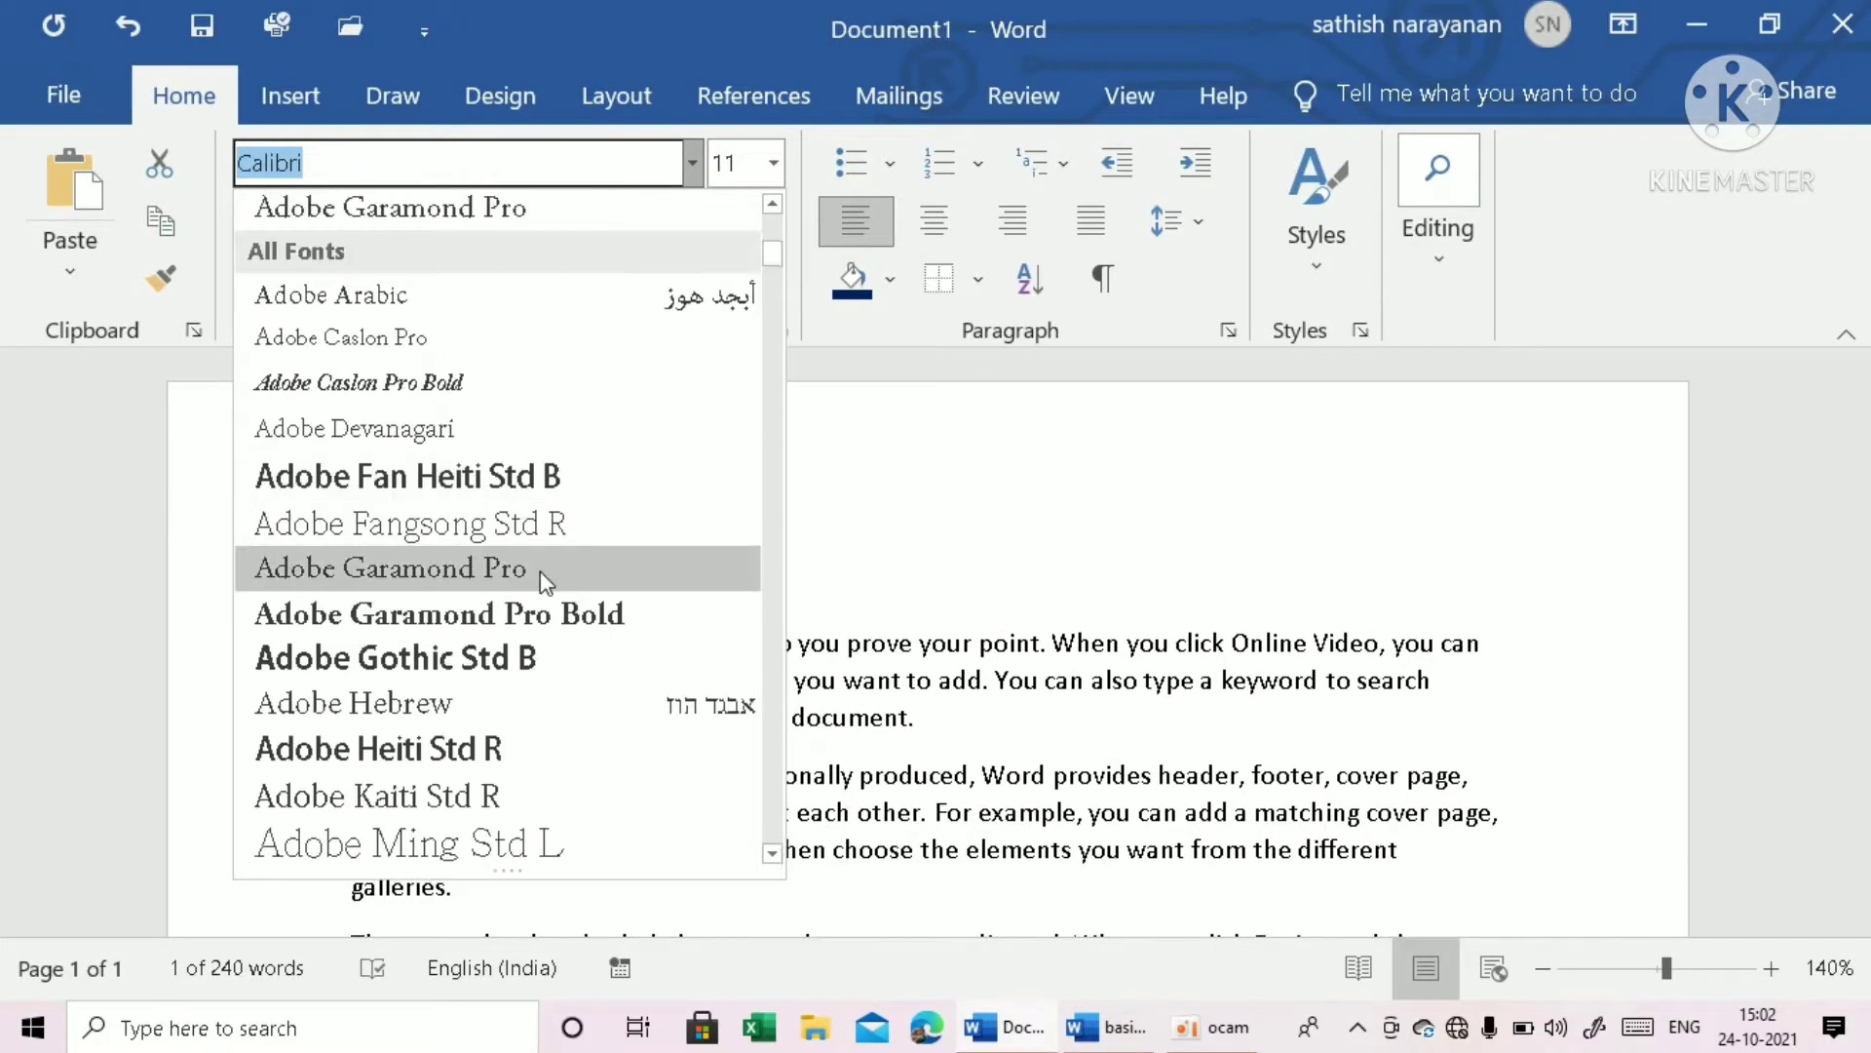
left_click(464, 656)
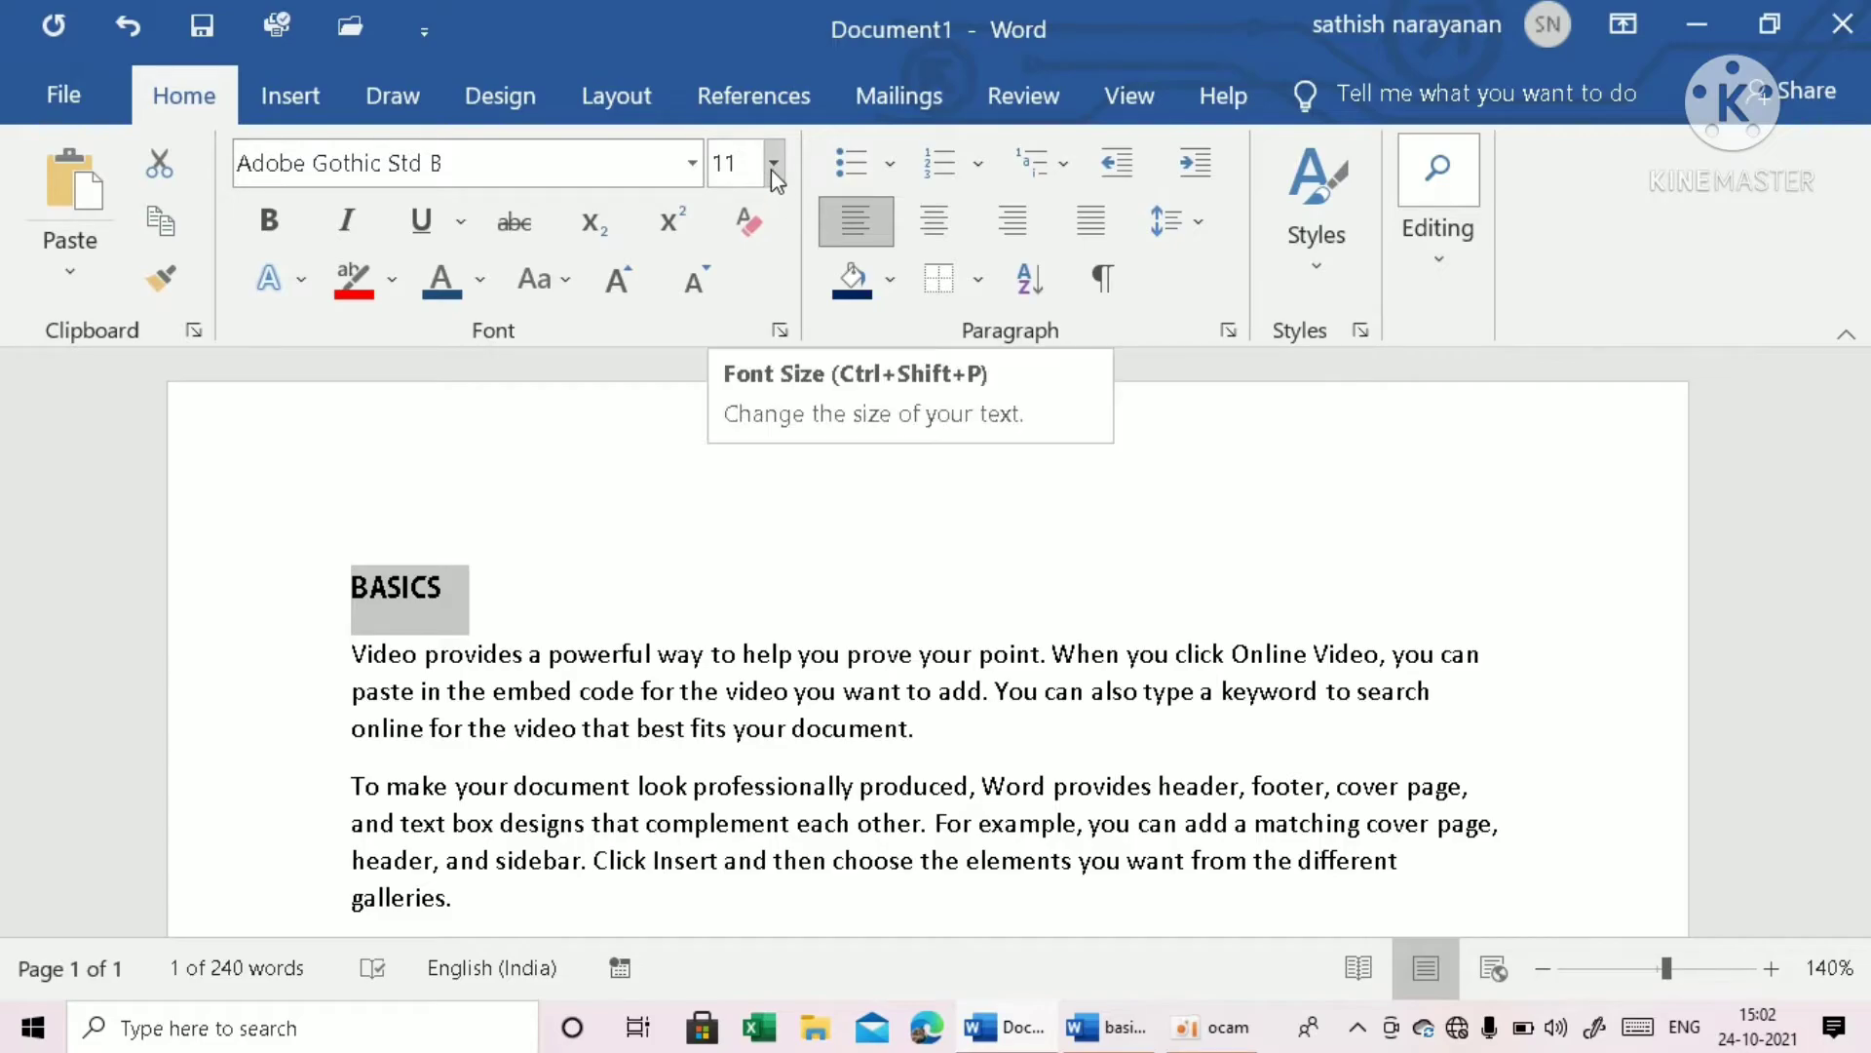
left_click(773, 164)
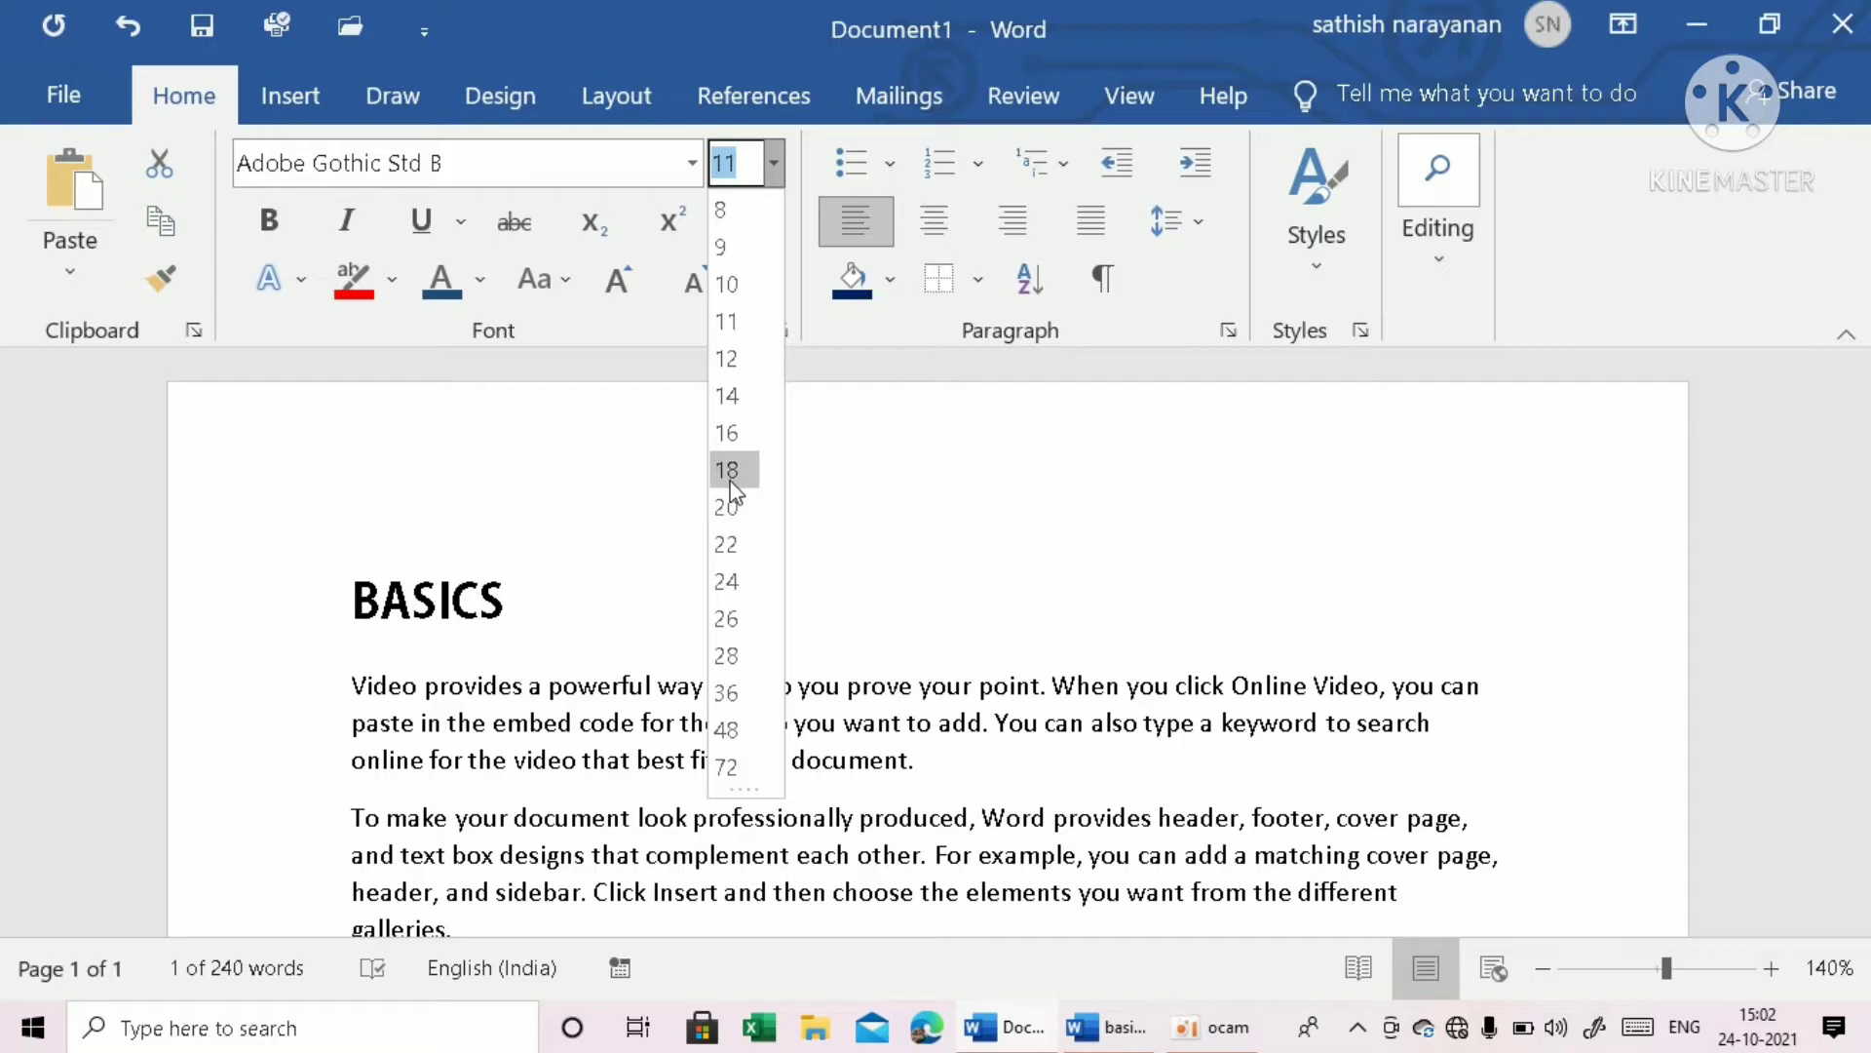
left_click(733, 505)
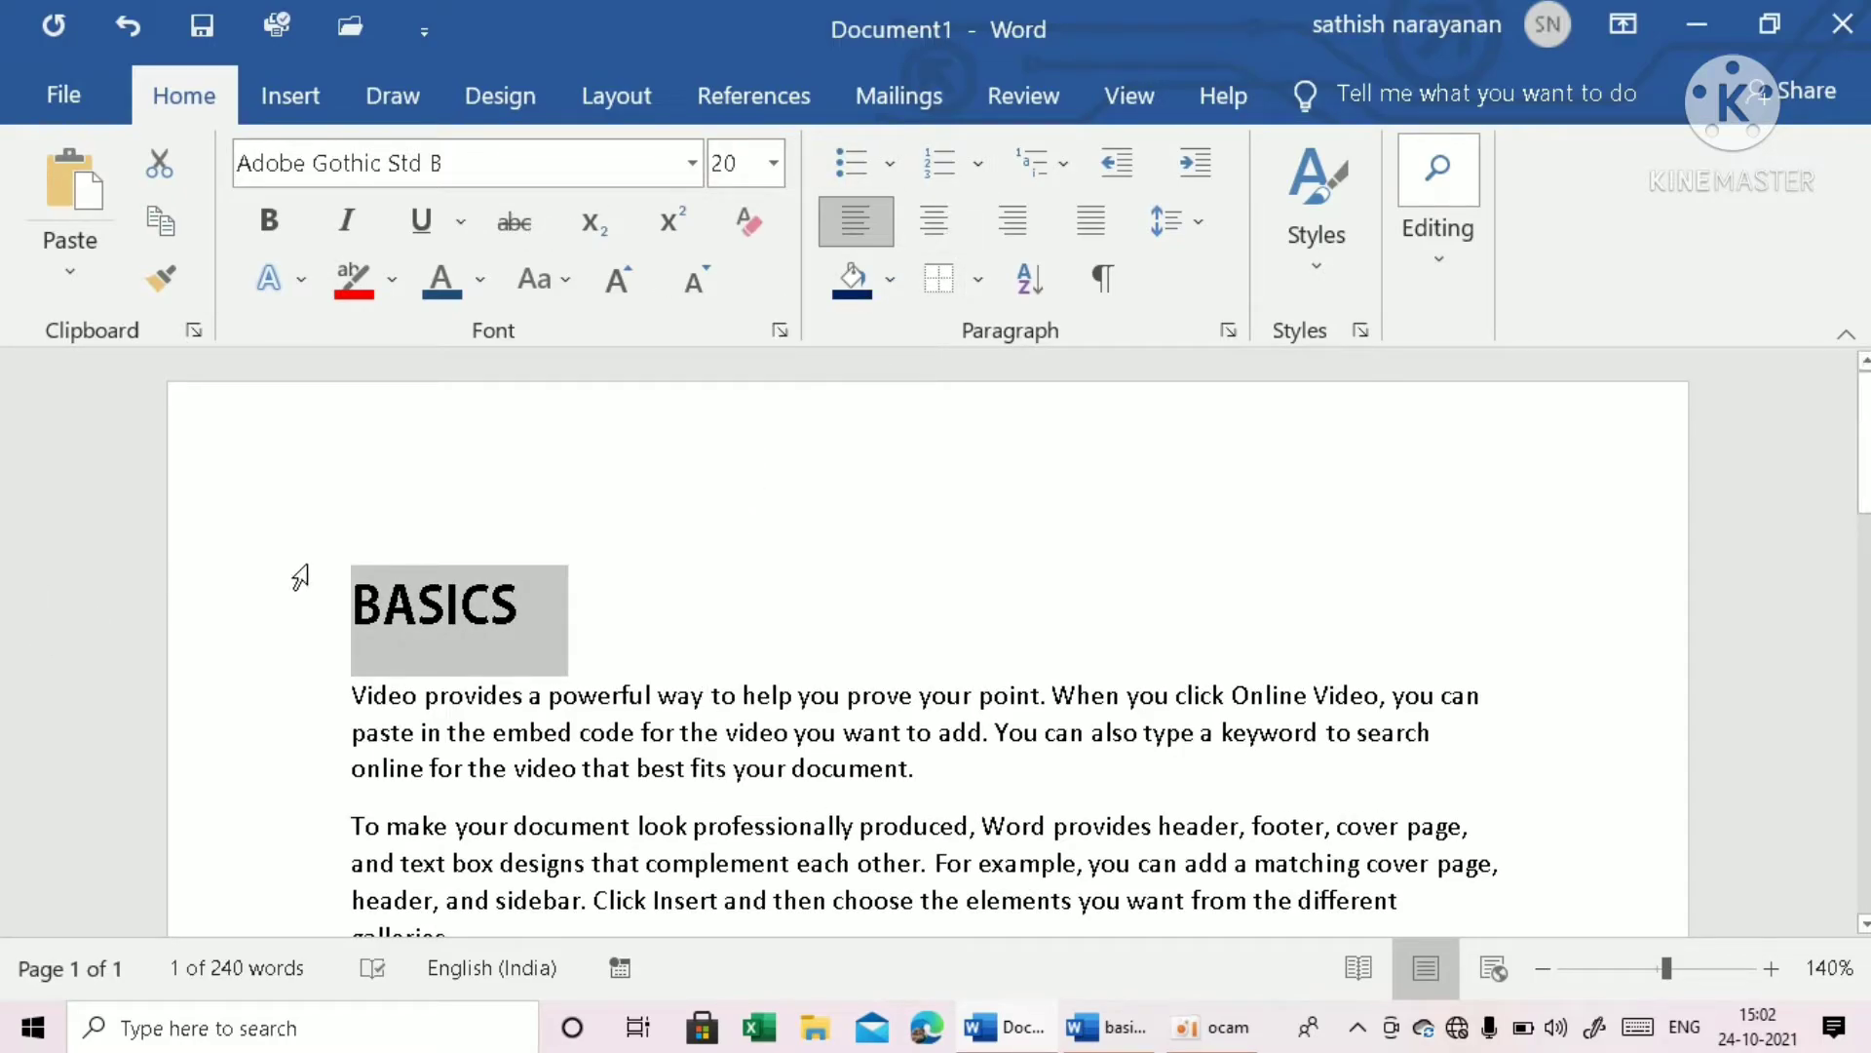
Make the BASICS heading bold with Ctrl+B.
left_click(617, 581)
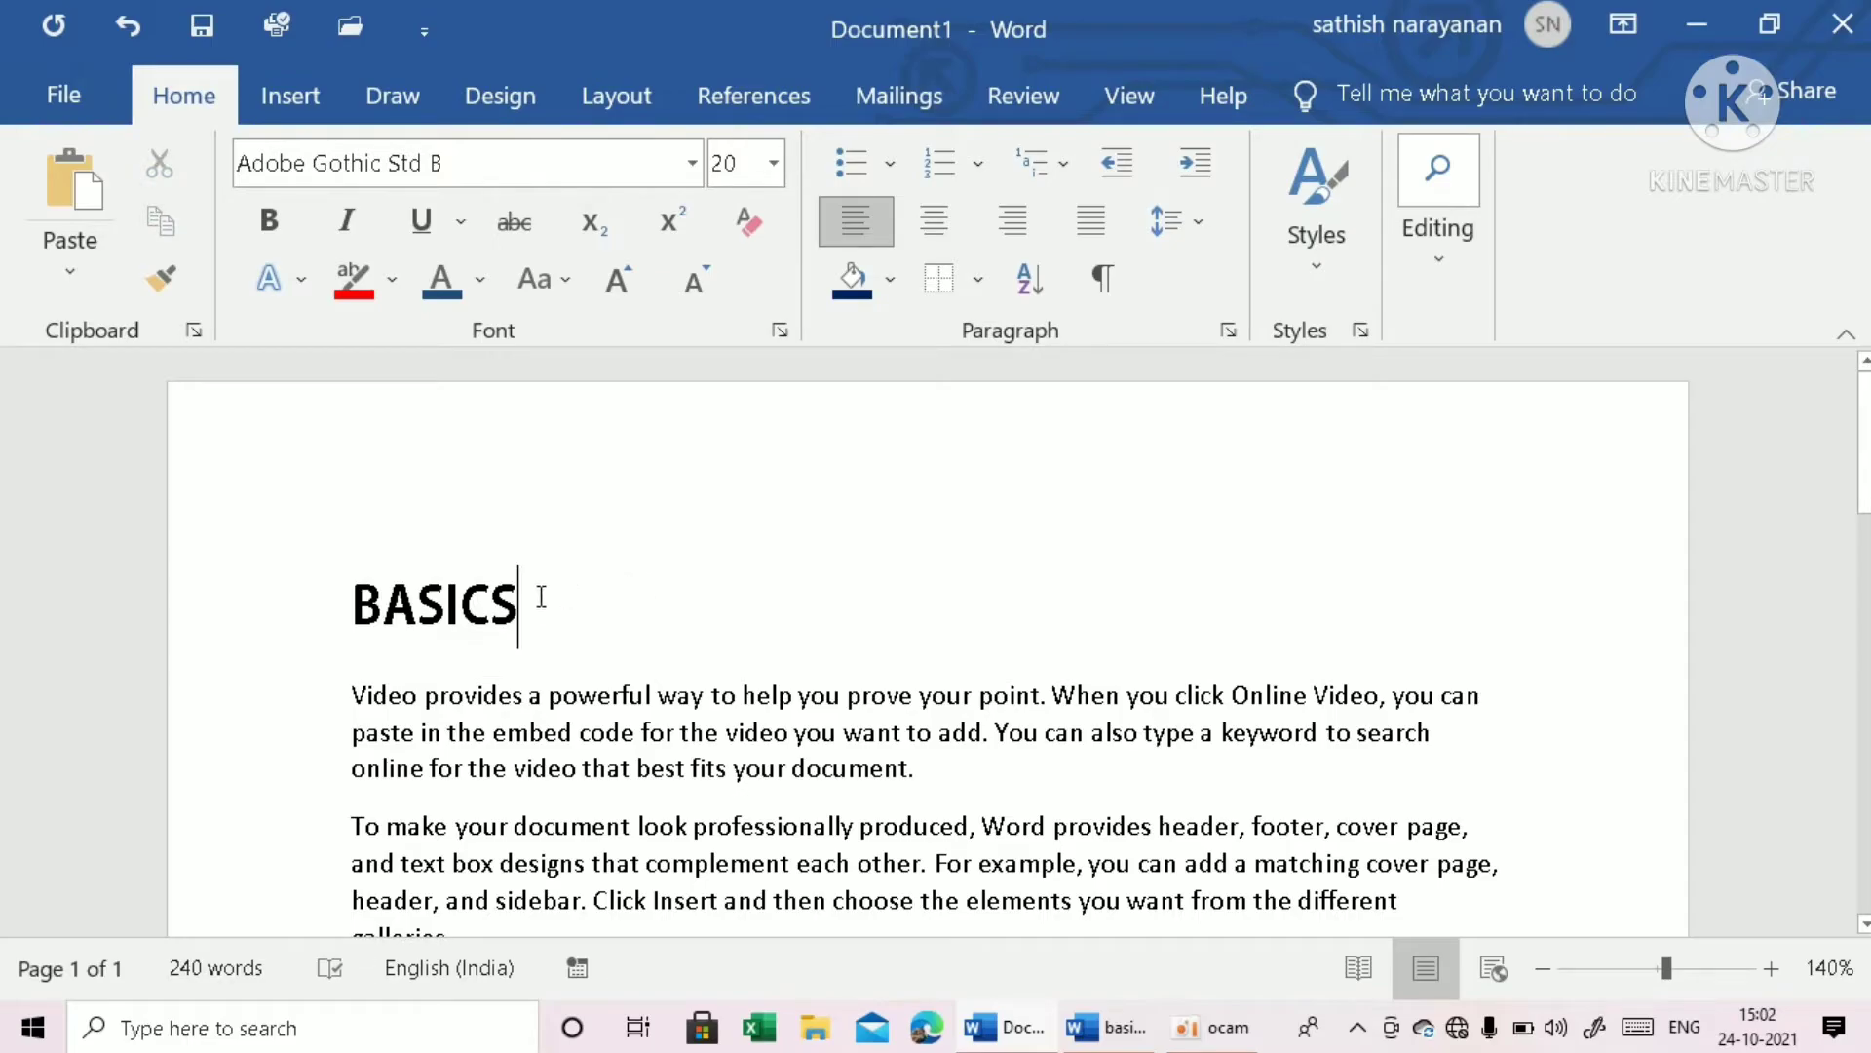
left_click(281, 591)
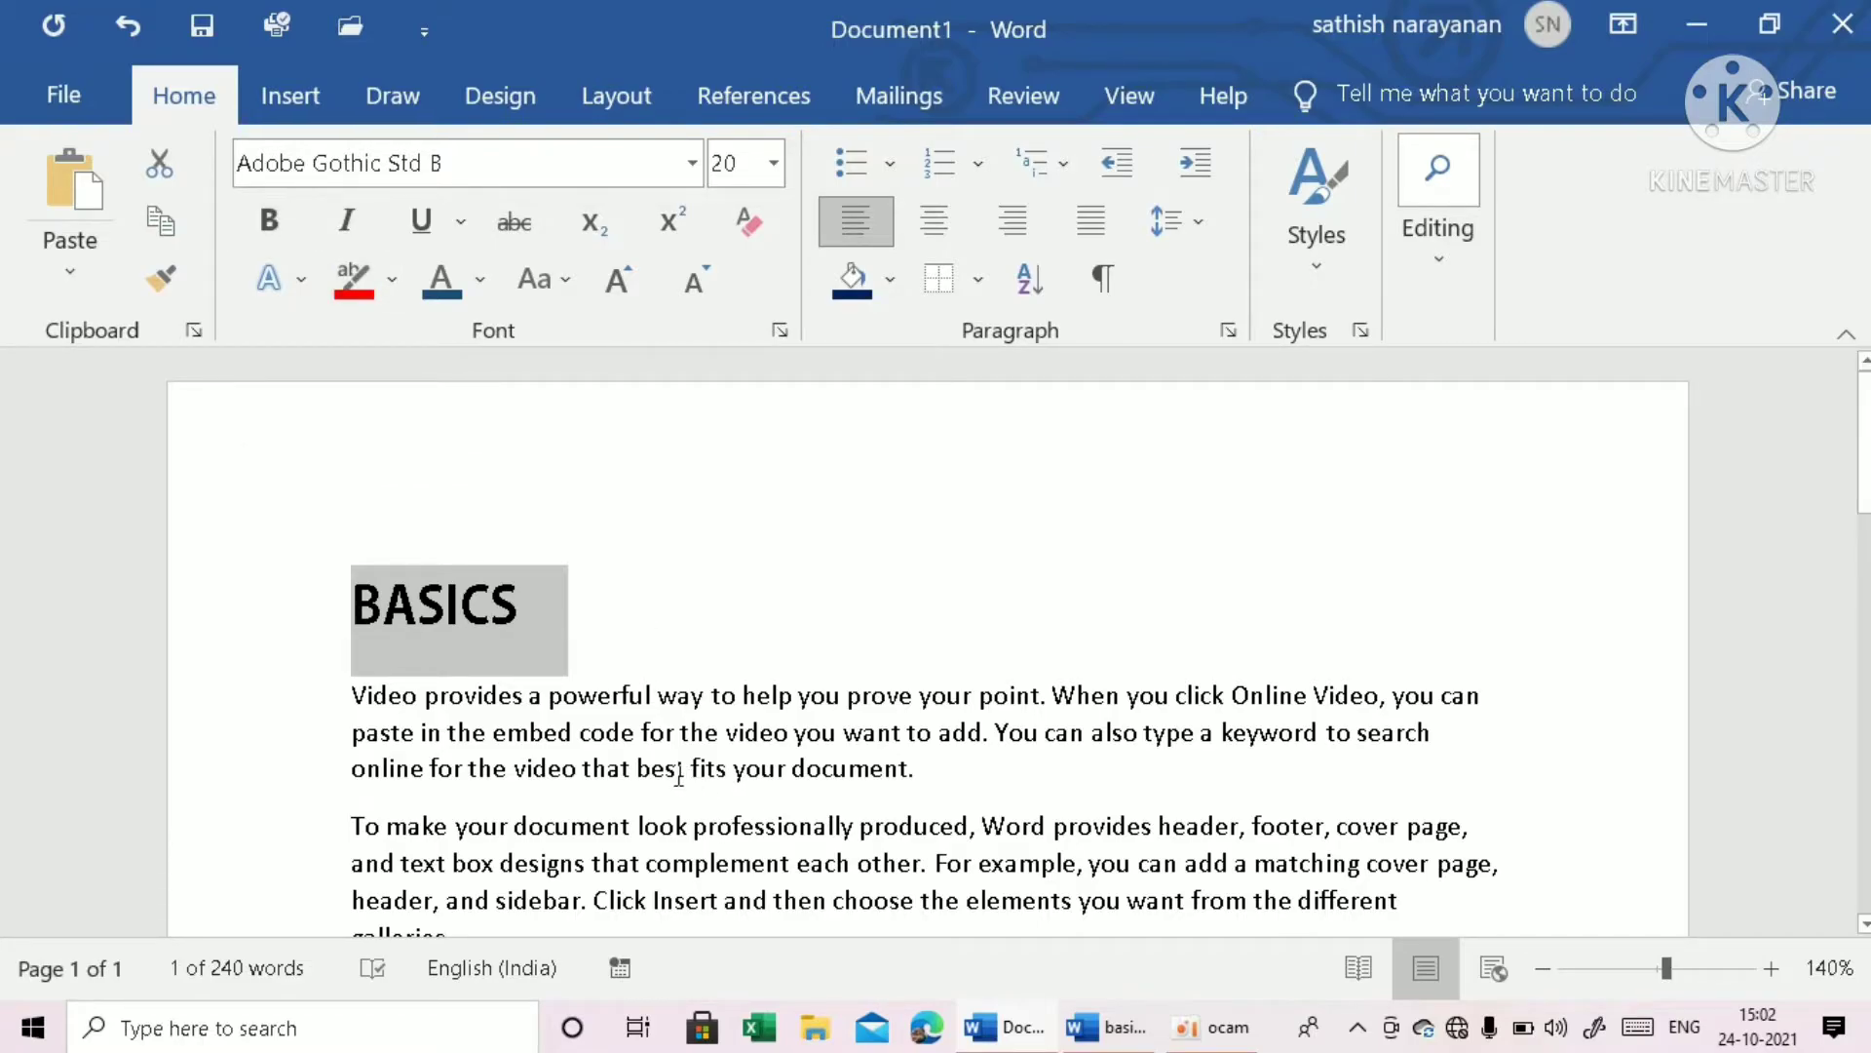
key("ctrl+b")
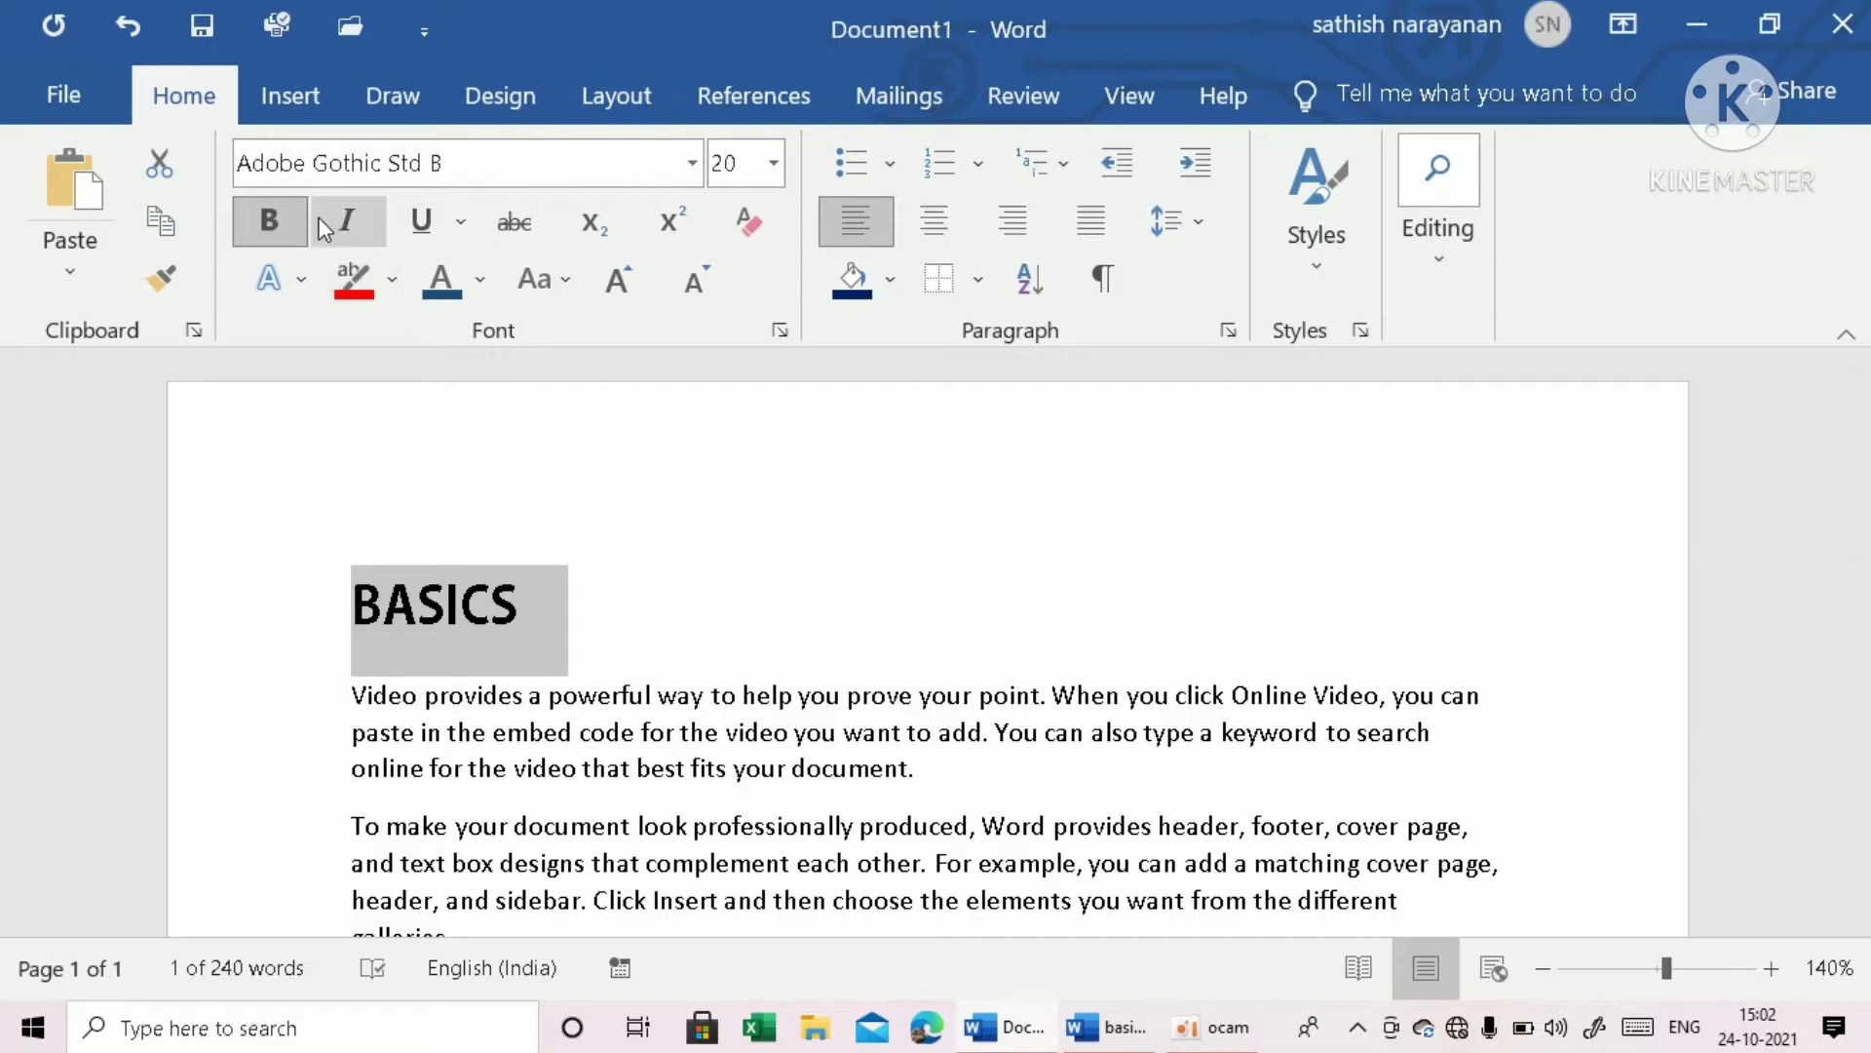
left_click(564, 580)
Select the word 'powerful' in the first paragraph.
scroll(589, 573, "down", 1)
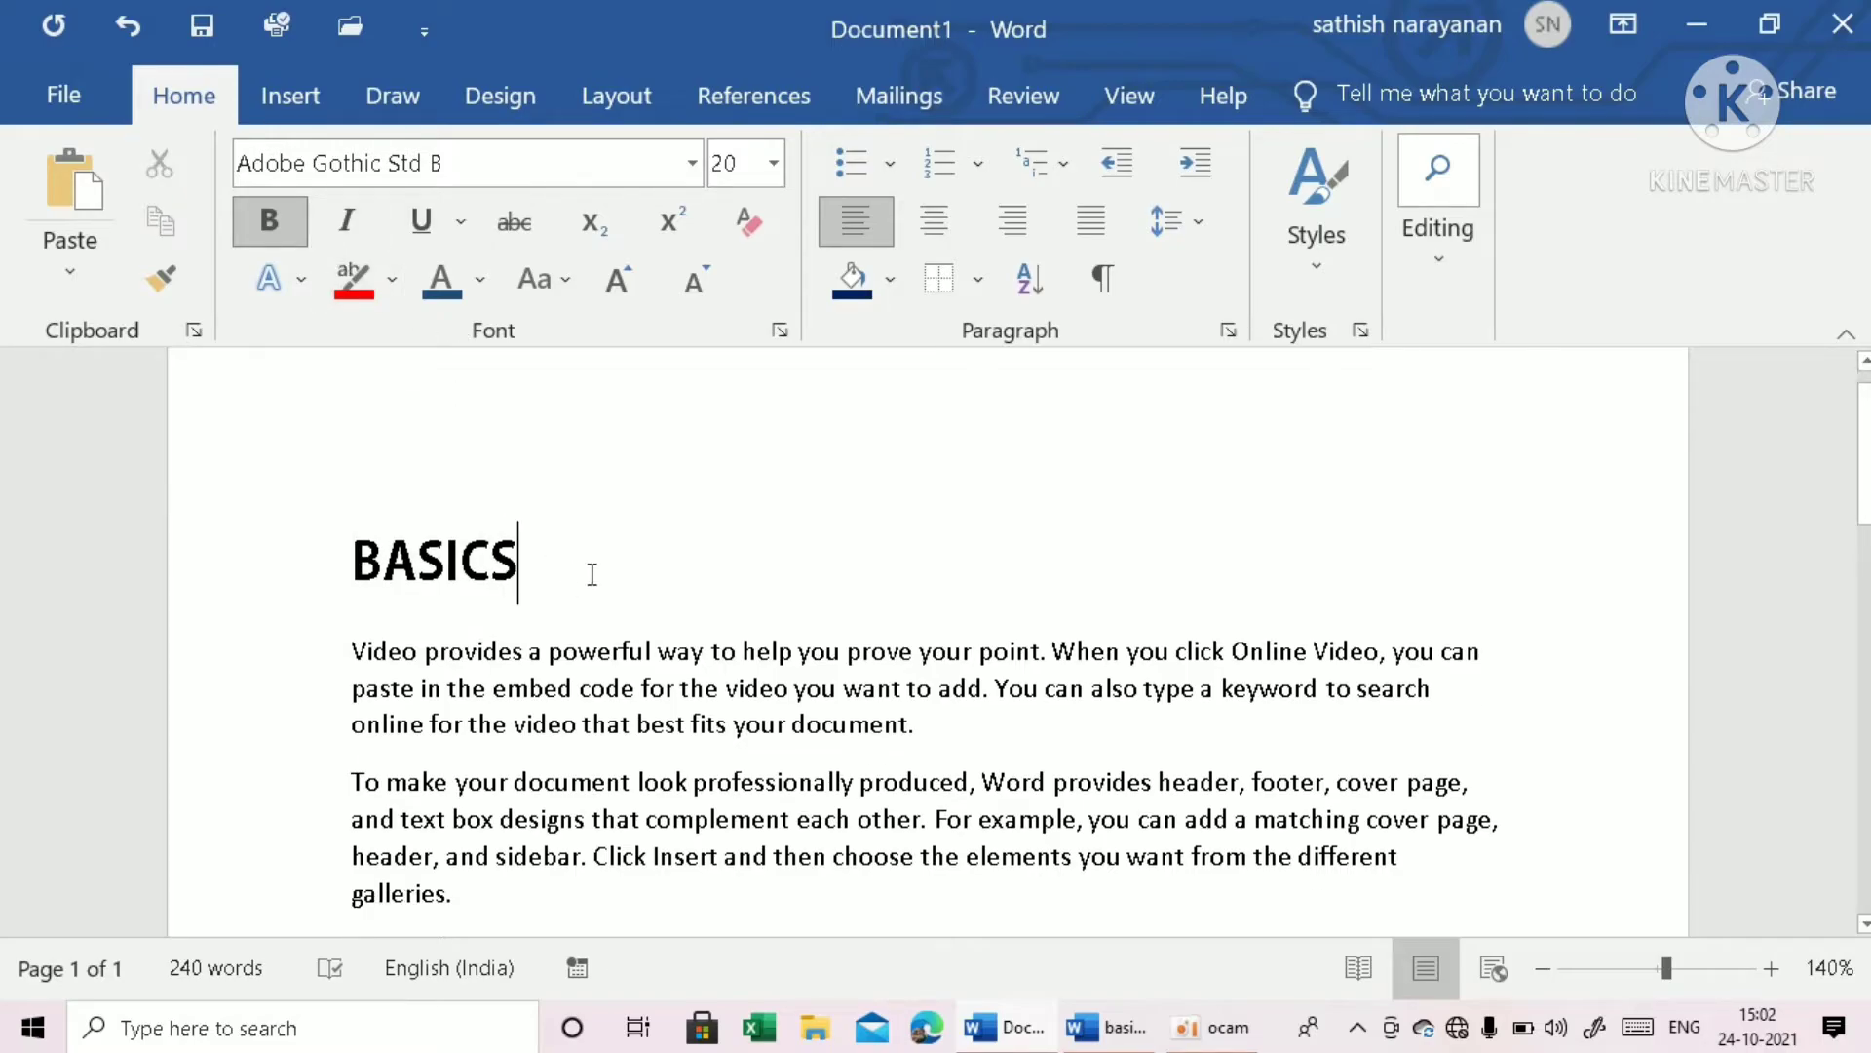
scroll(968, 596, "down", 1)
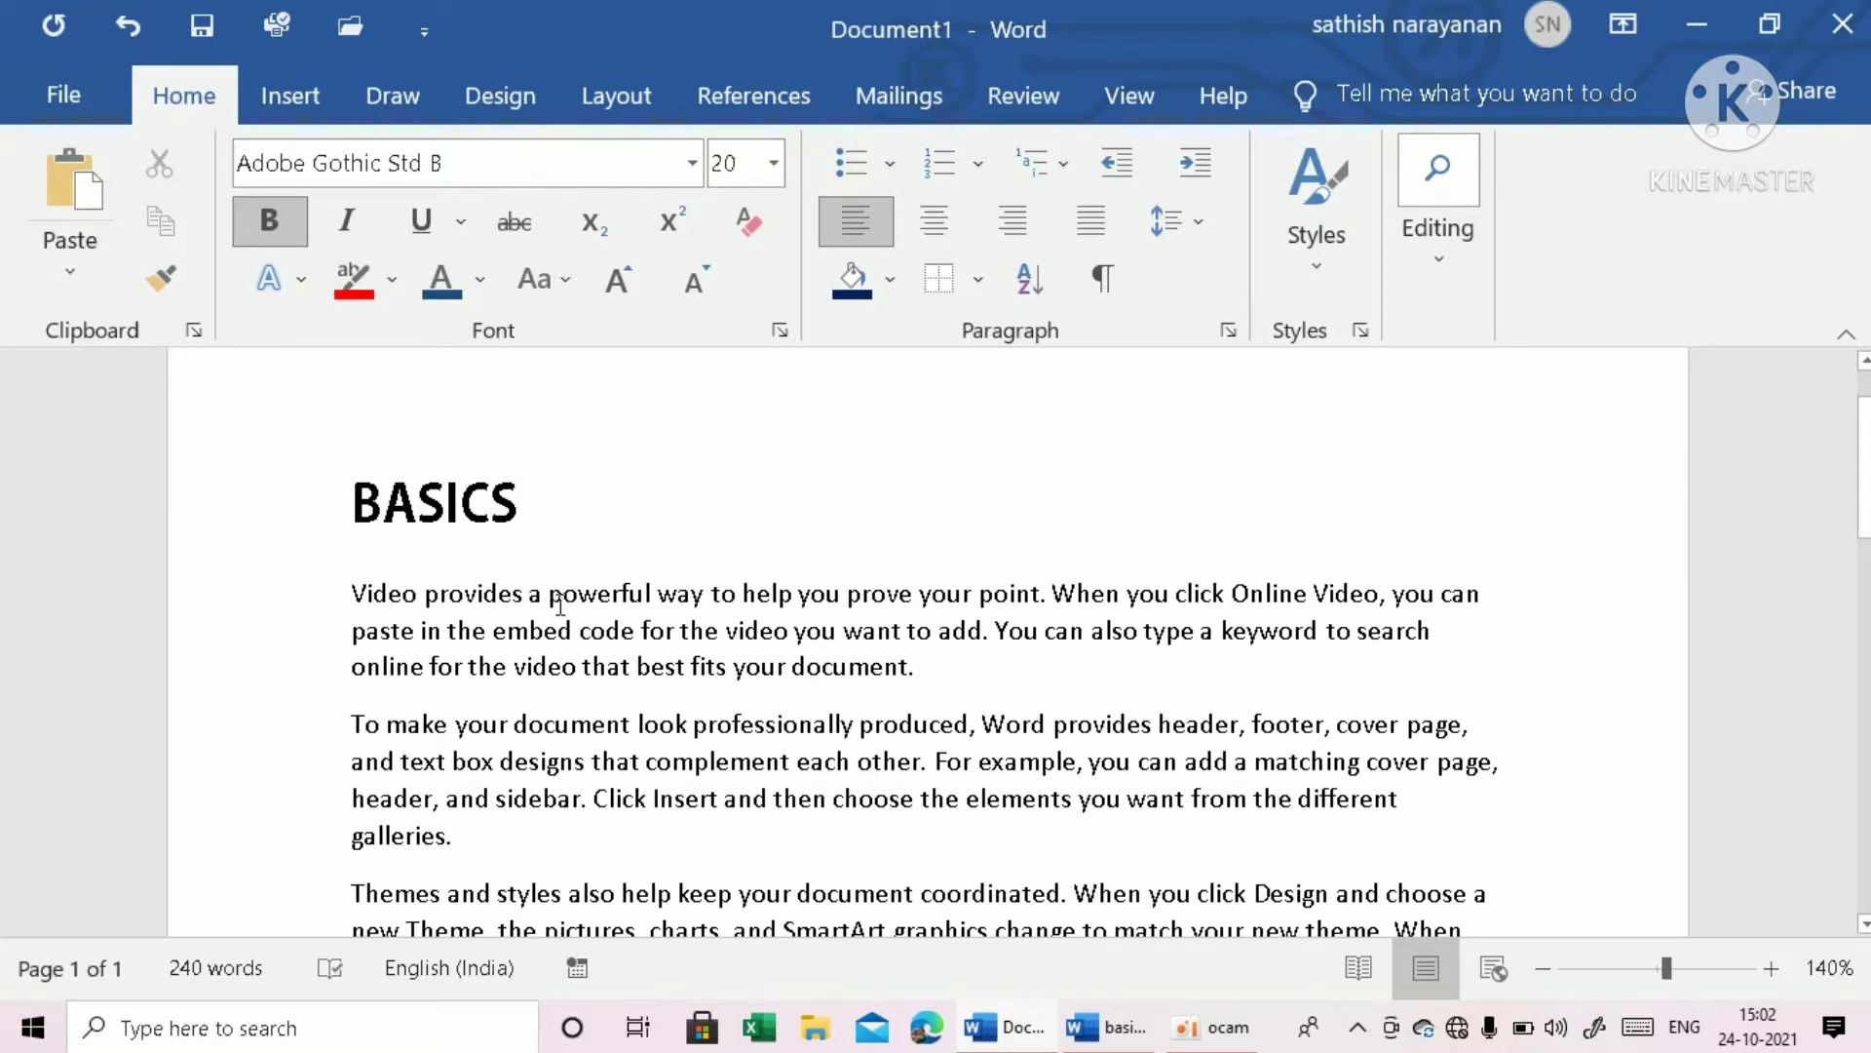
left_click_drag(549, 595, 651, 596)
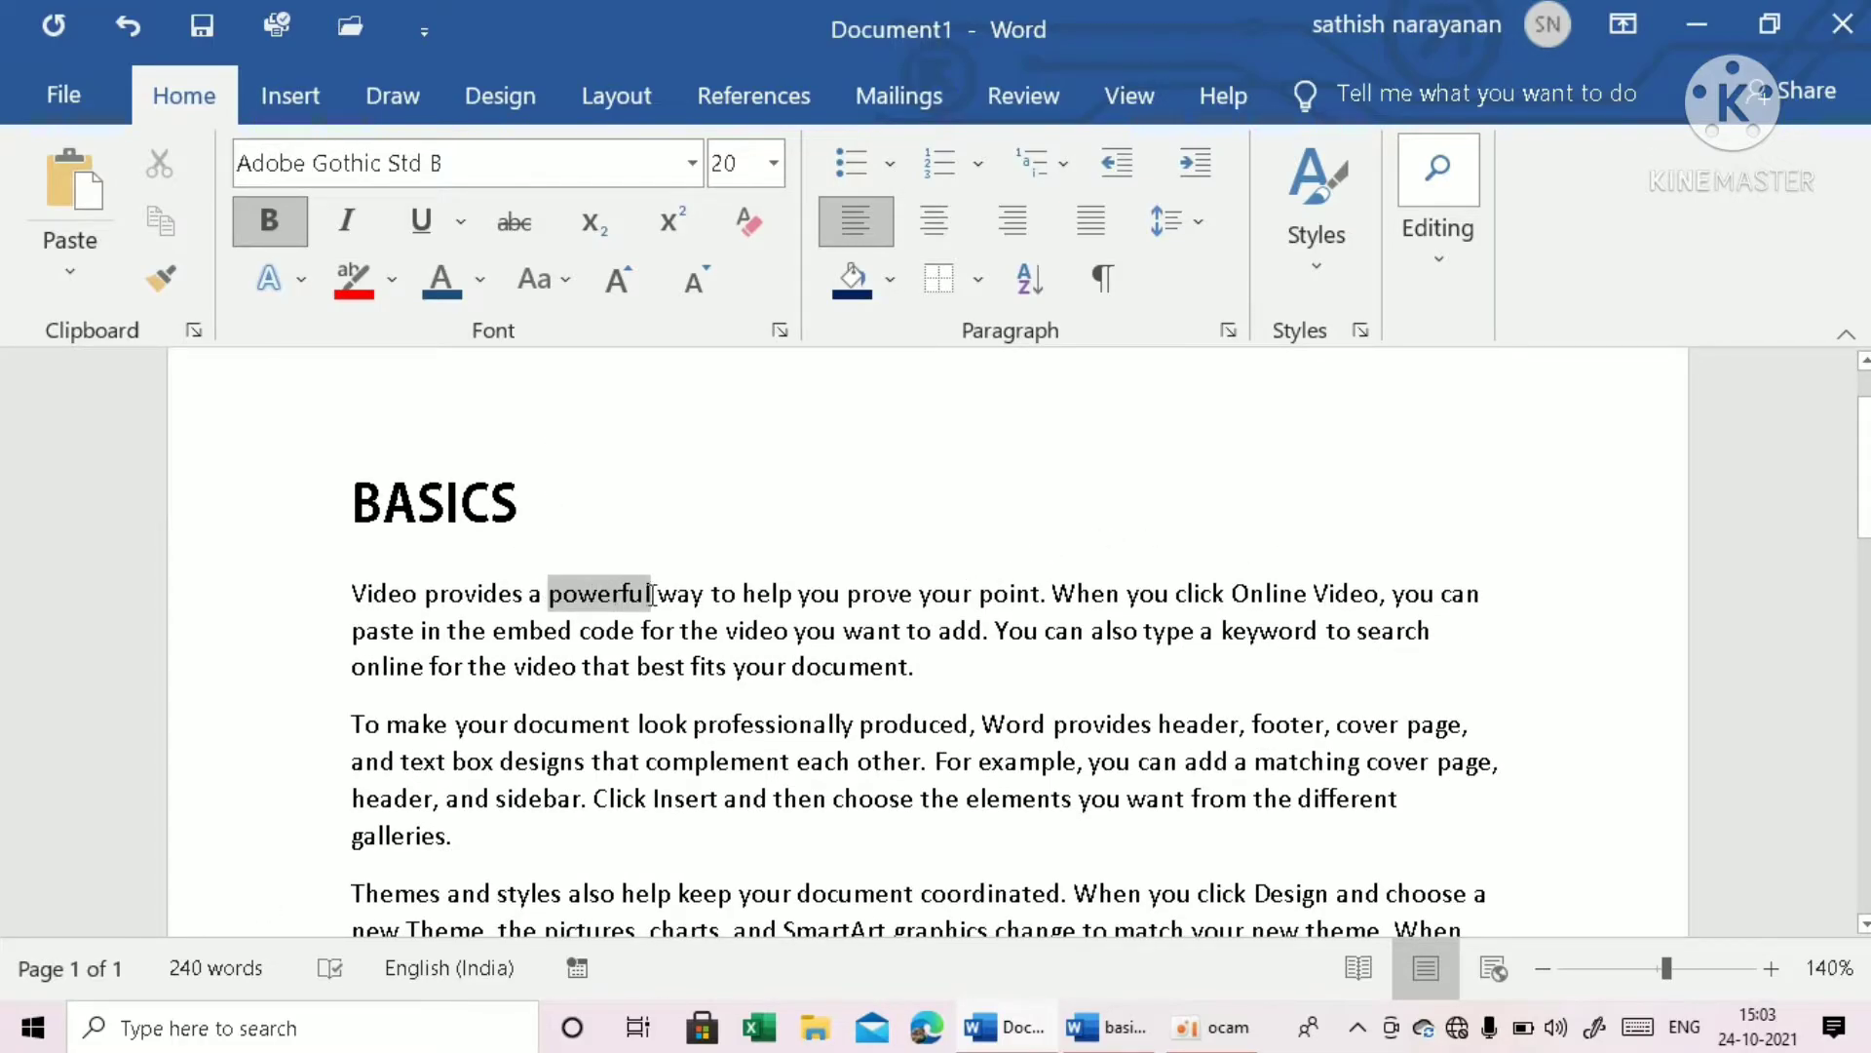
Italicize 'powerful', toggling Italic off and back on so it stays italic.
key("ctrl+z")
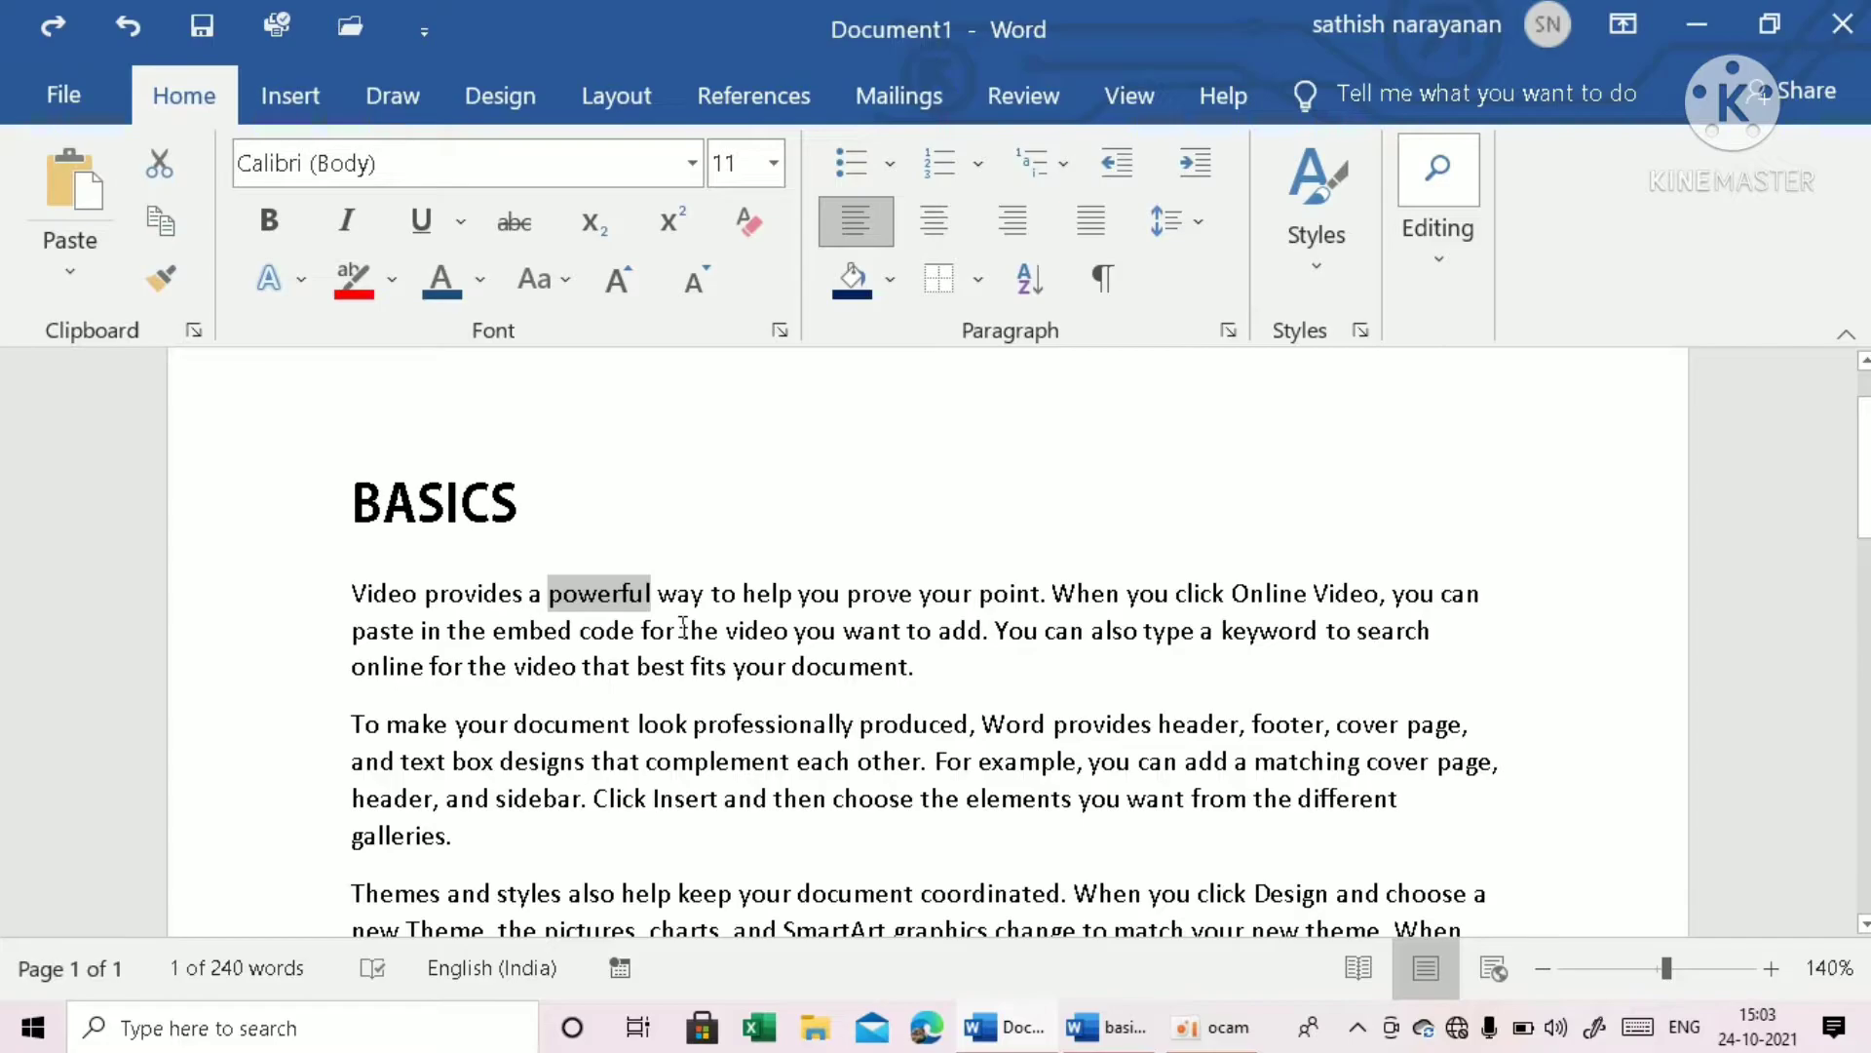
key("ctrl+i")
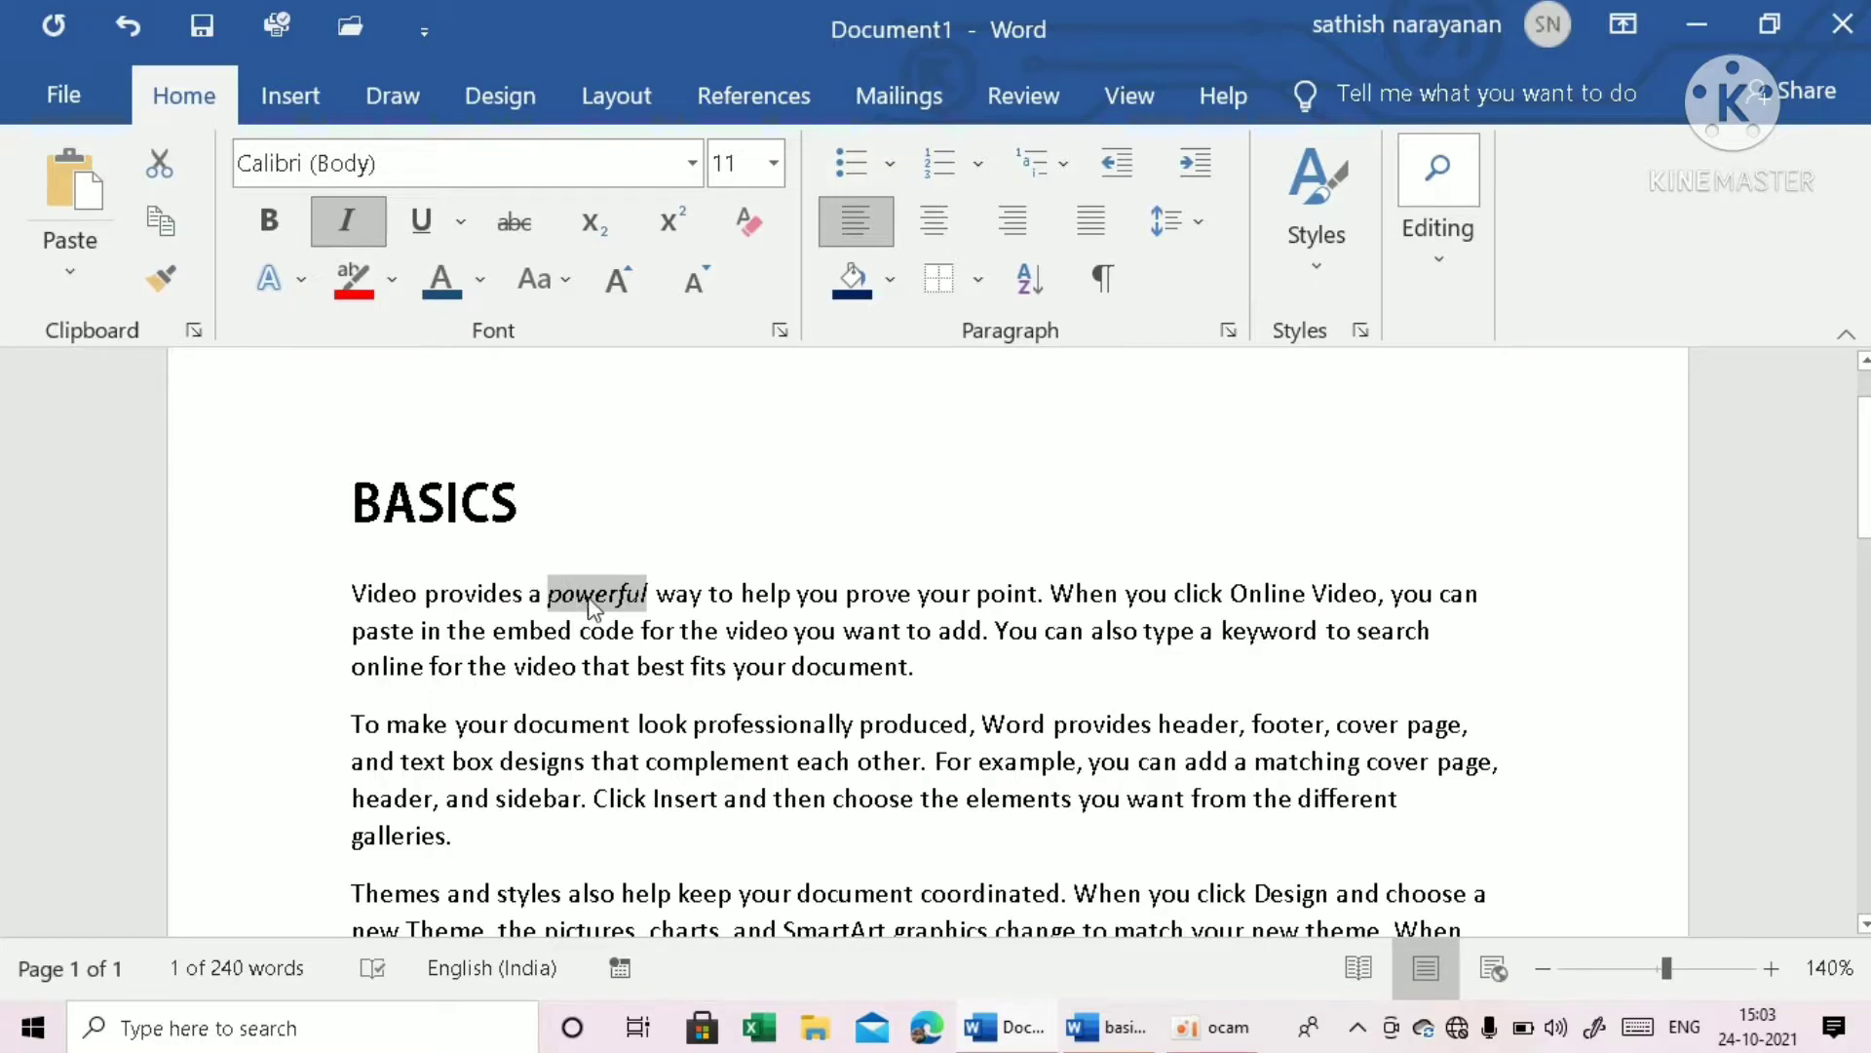
left_click(373, 239)
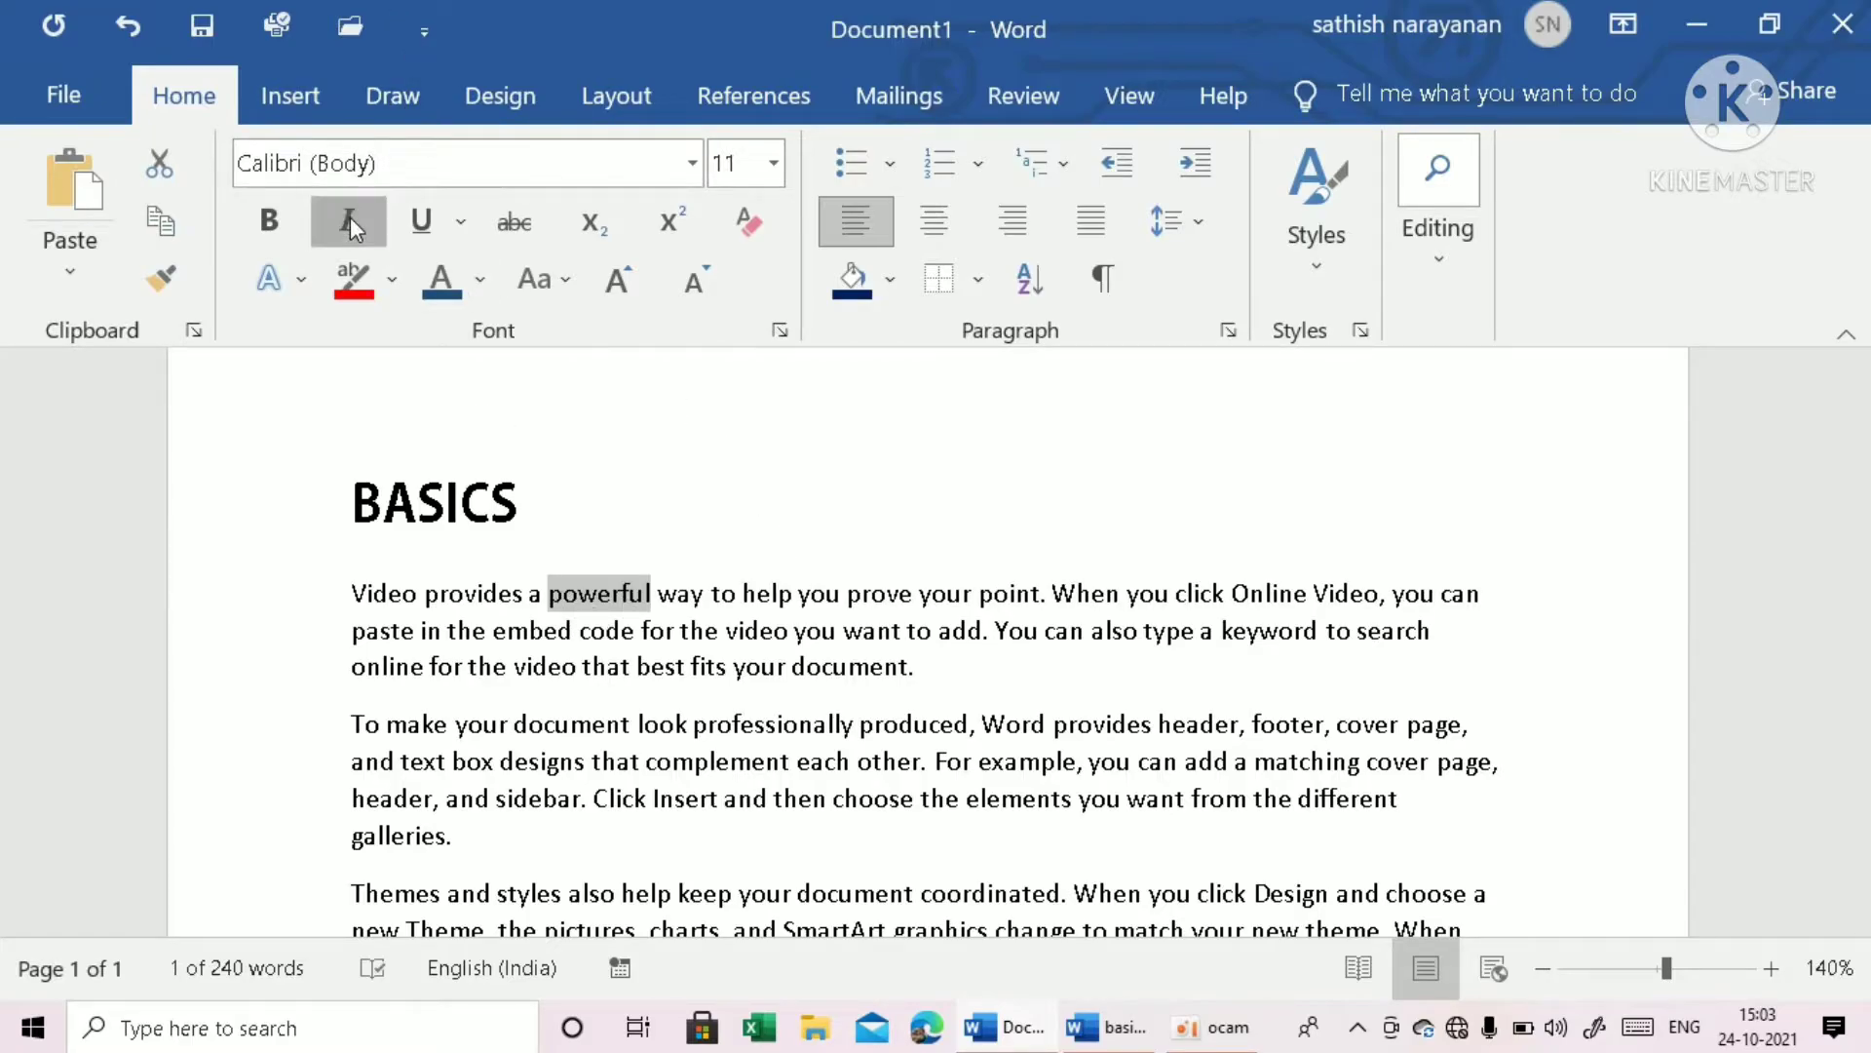
left_click(347, 222)
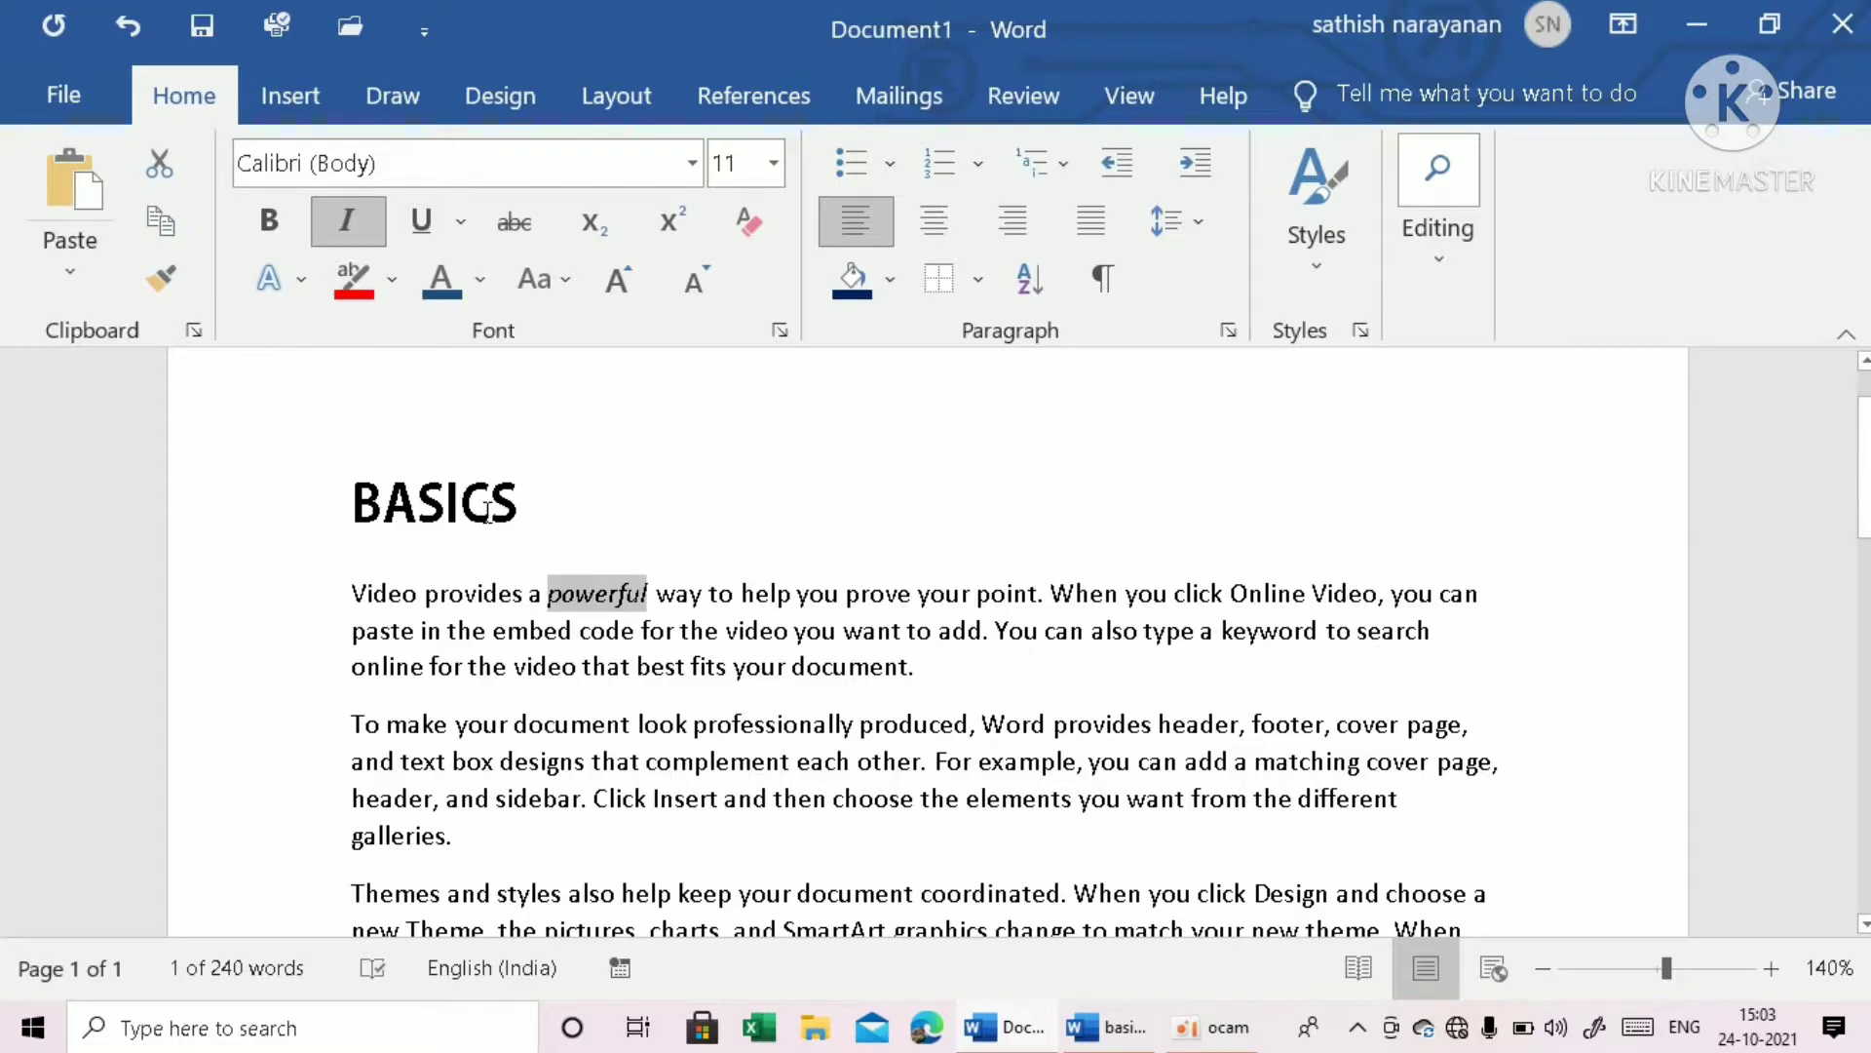
Underline the bold 20 pt BASICS heading.
left_click_drag(346, 486, 556, 484)
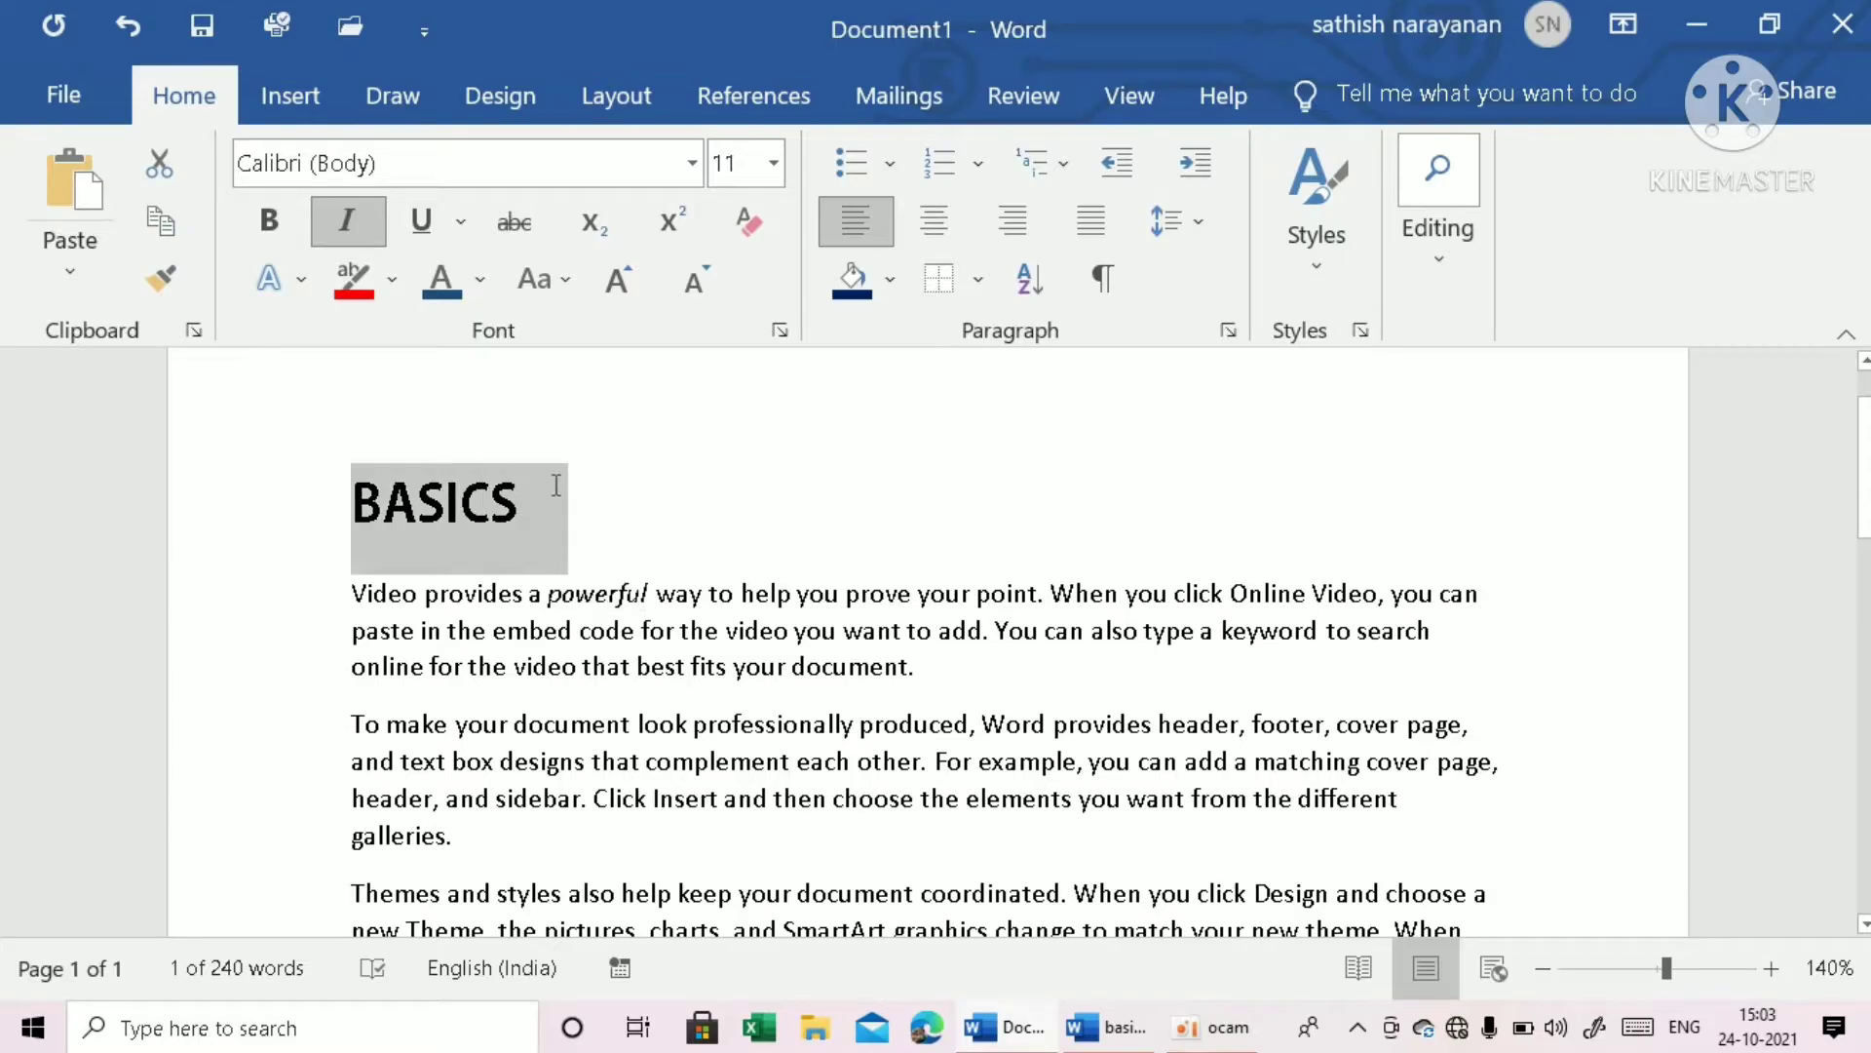
left_click(419, 234)
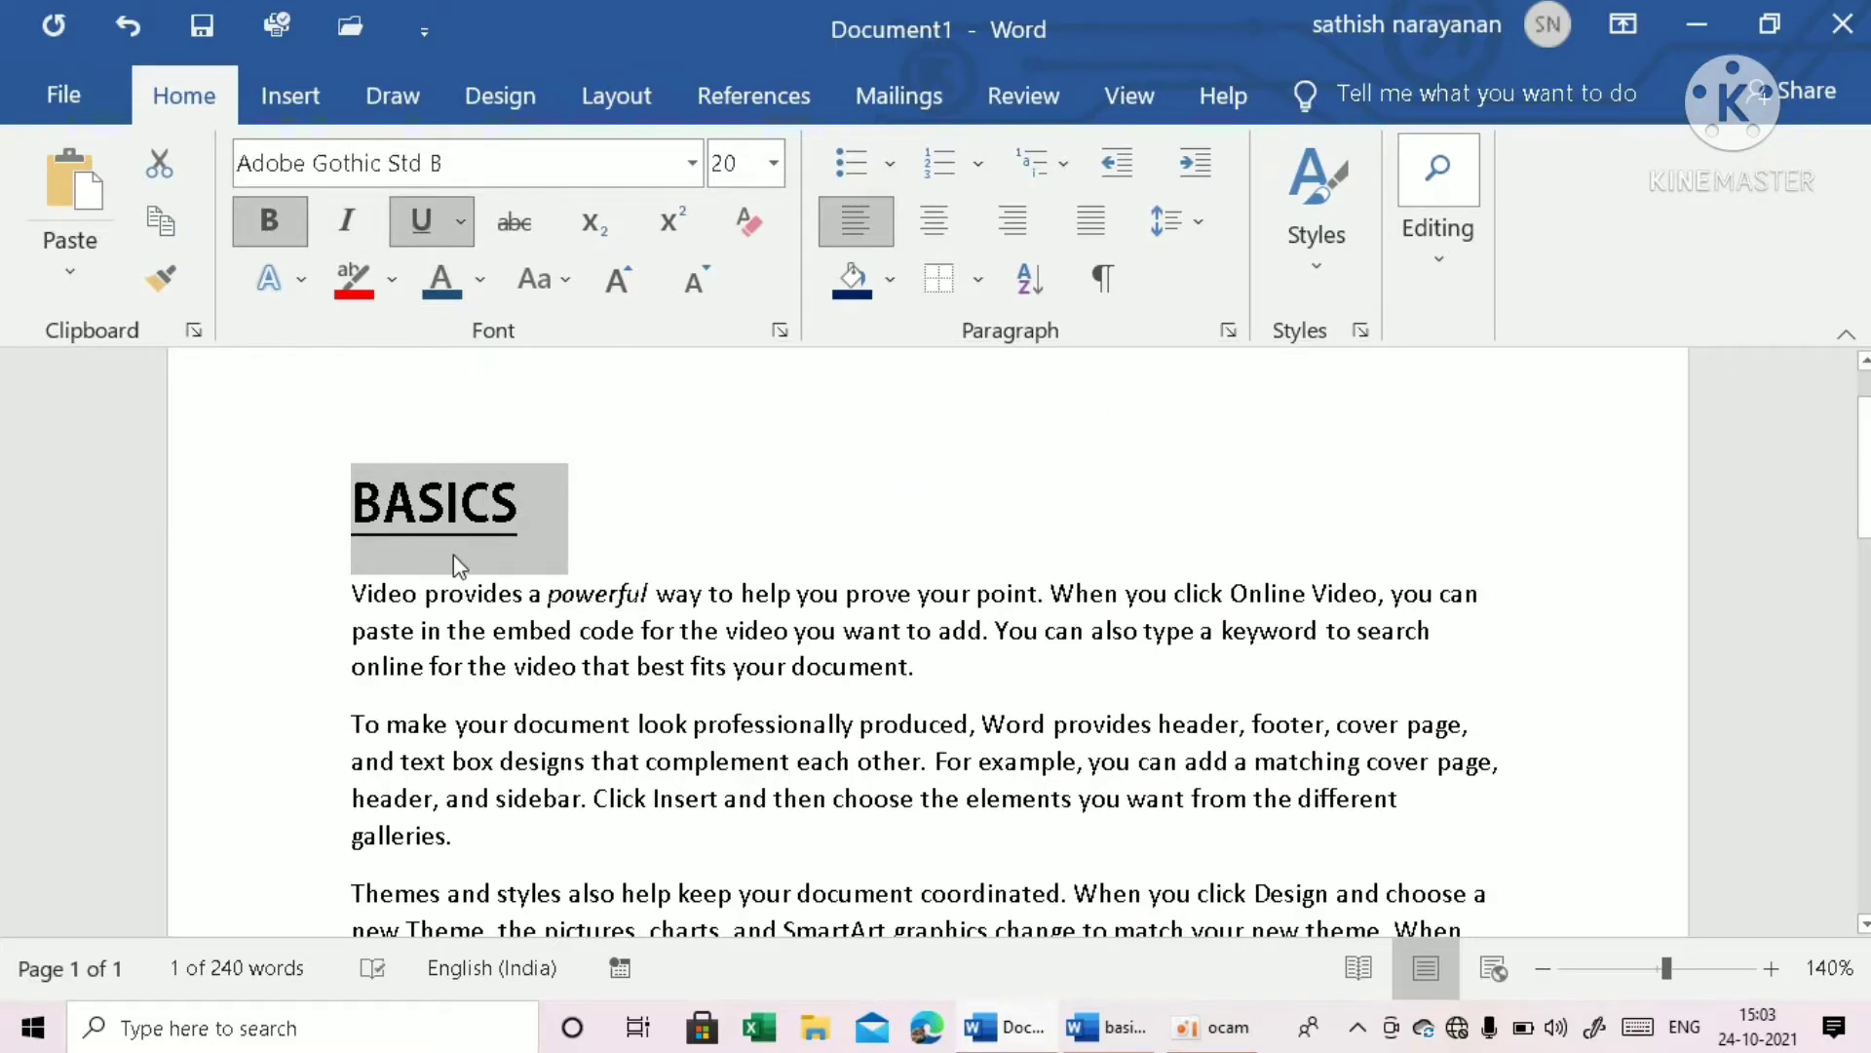
left_click(612, 521)
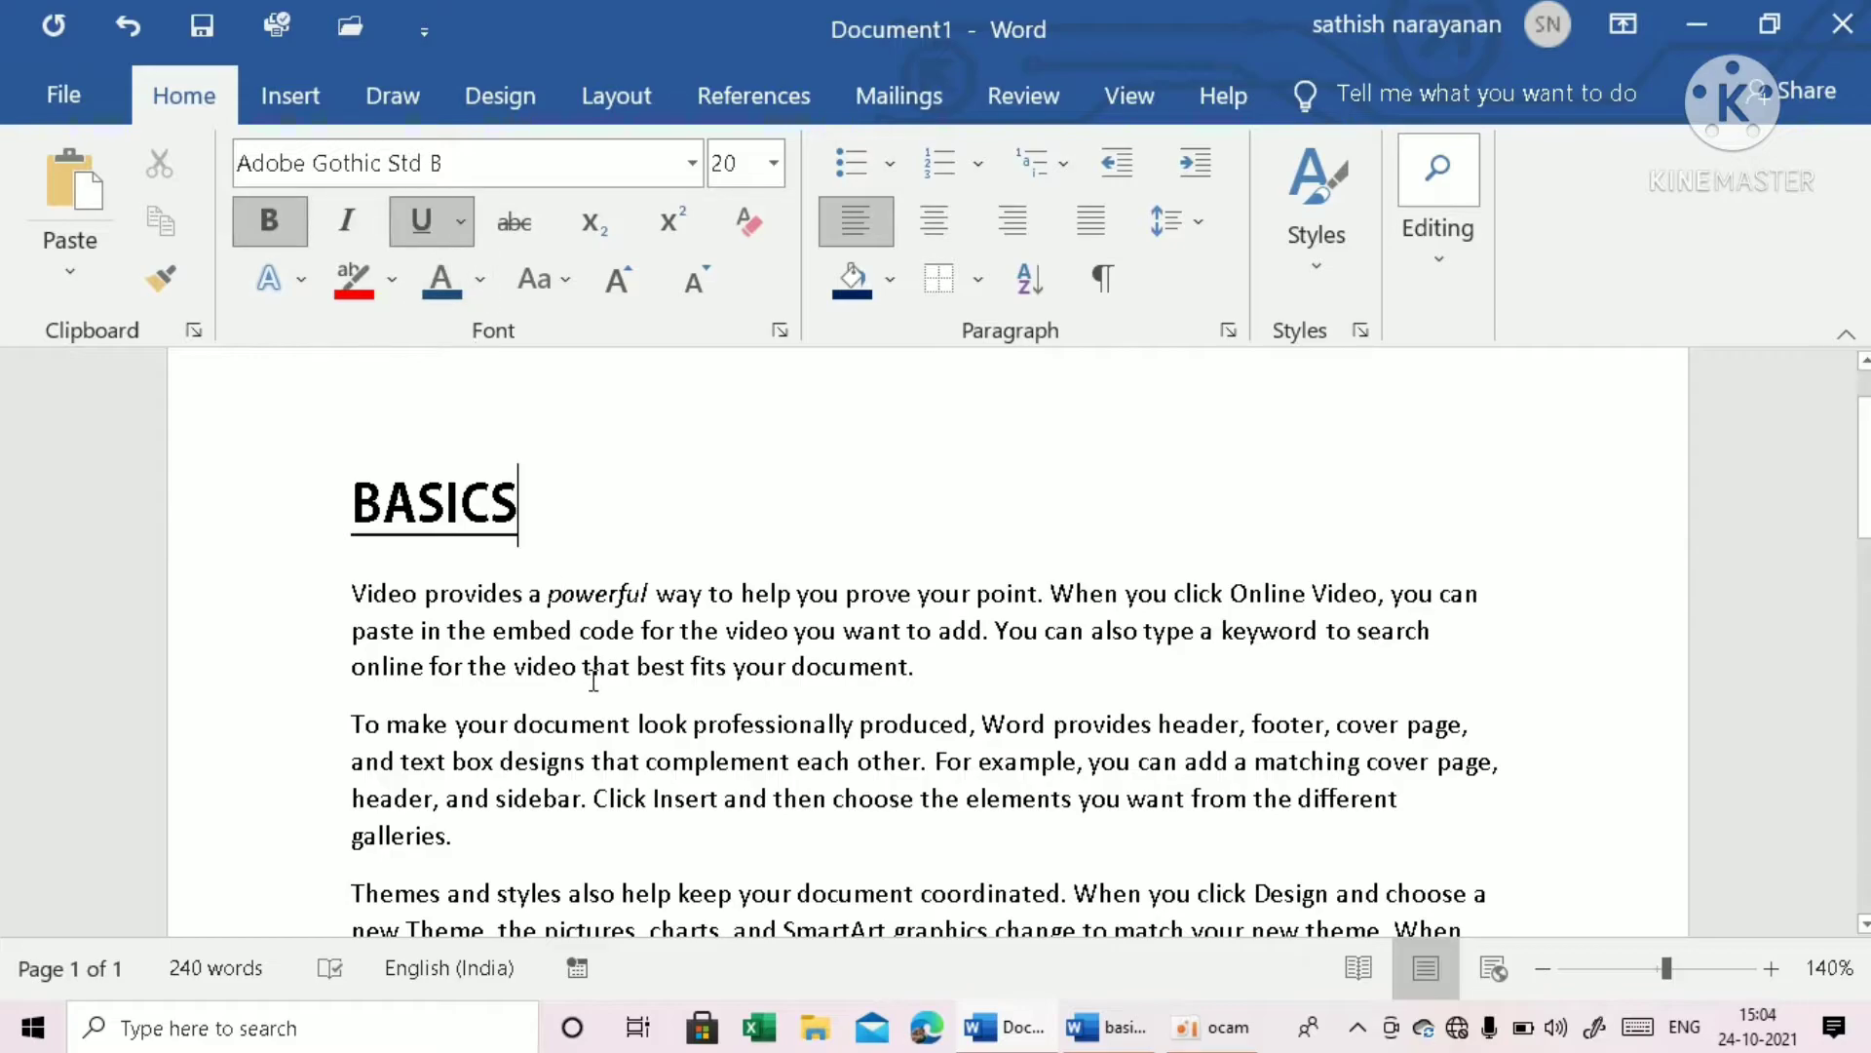
scroll(592, 680, "down", 1)
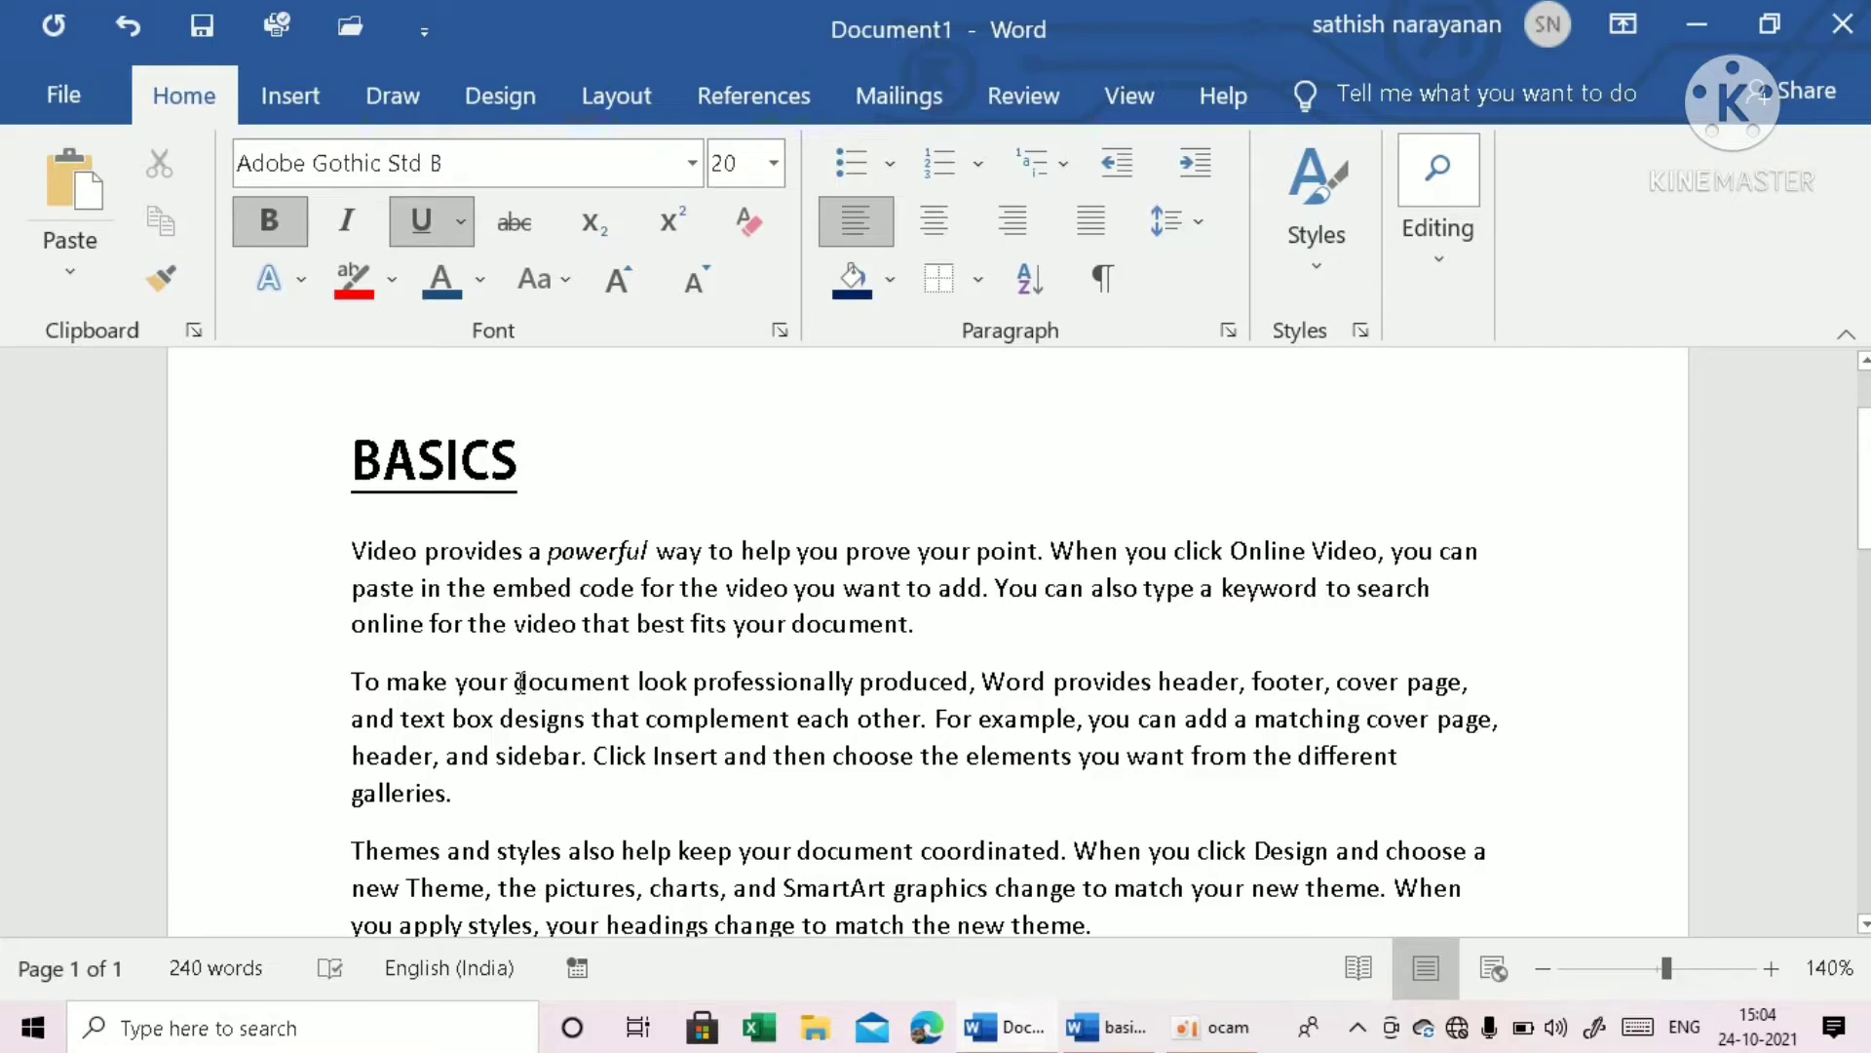
Apply strikethrough to 'document' in the second paragraph.
left_click_drag(514, 690, 633, 692)
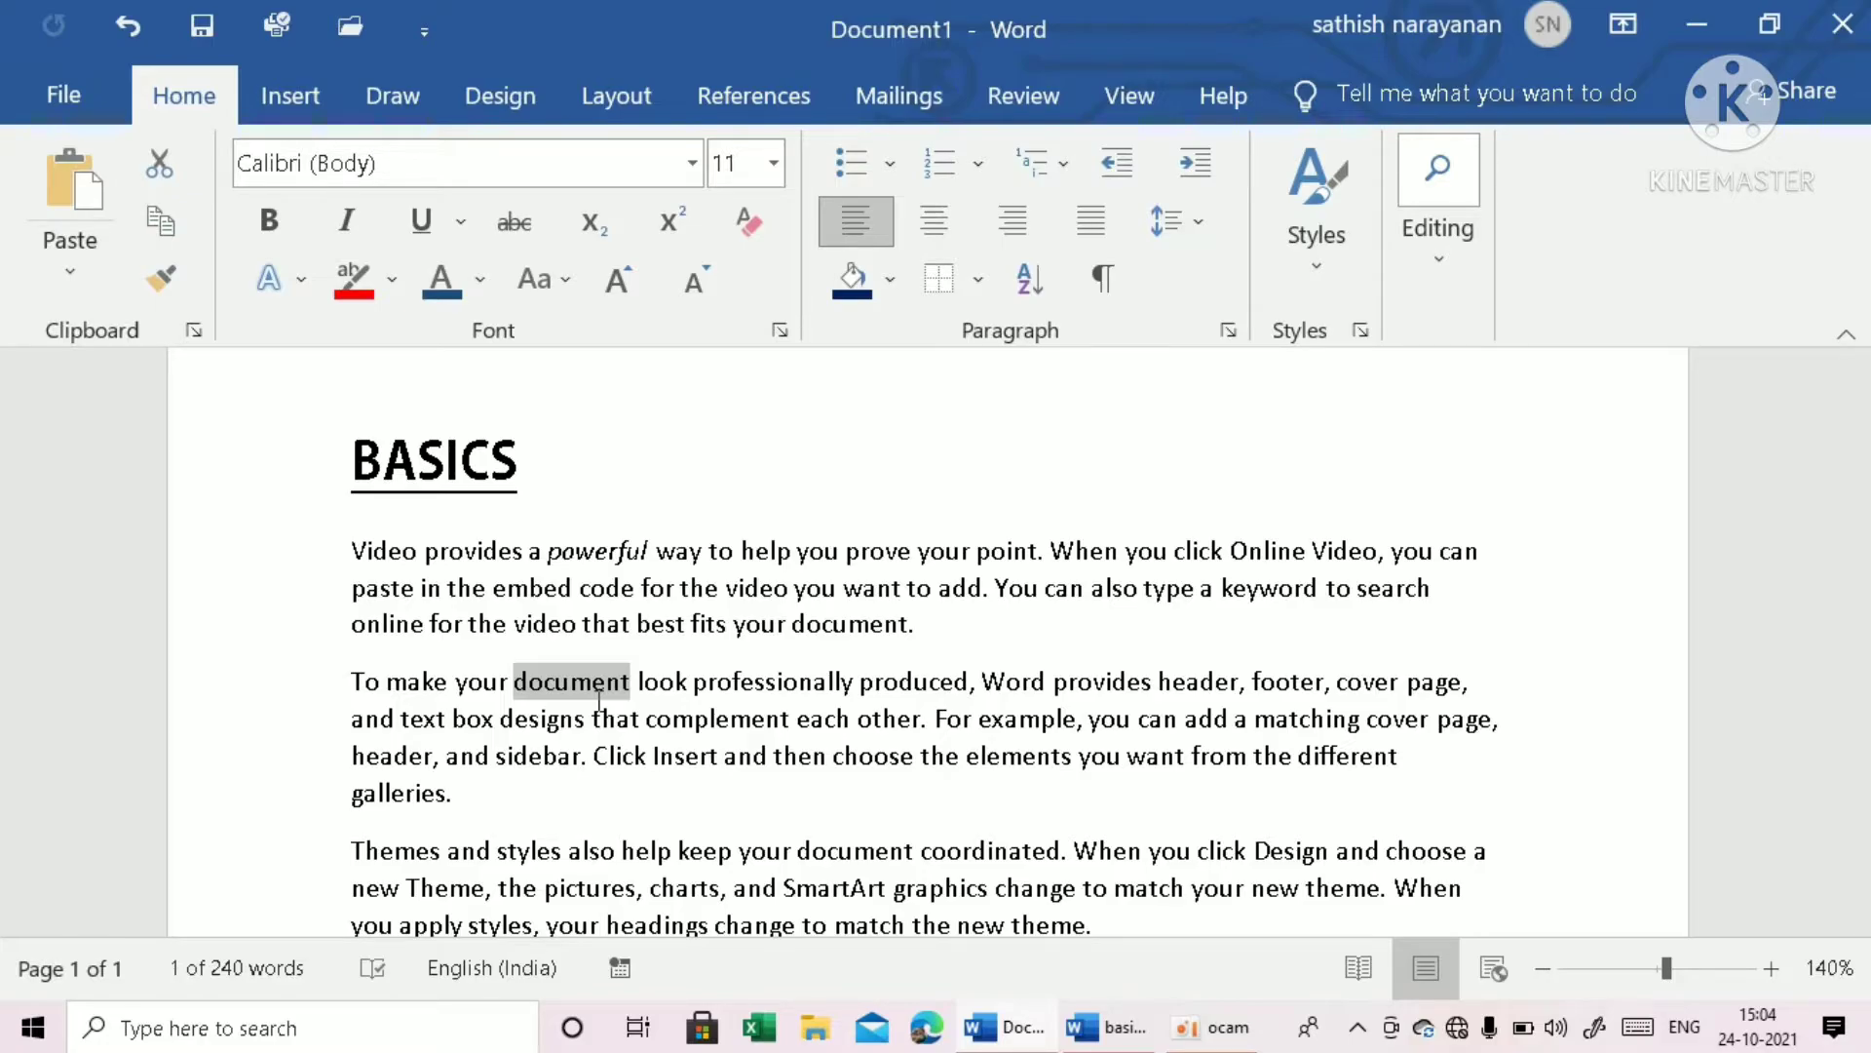
left_click(507, 221)
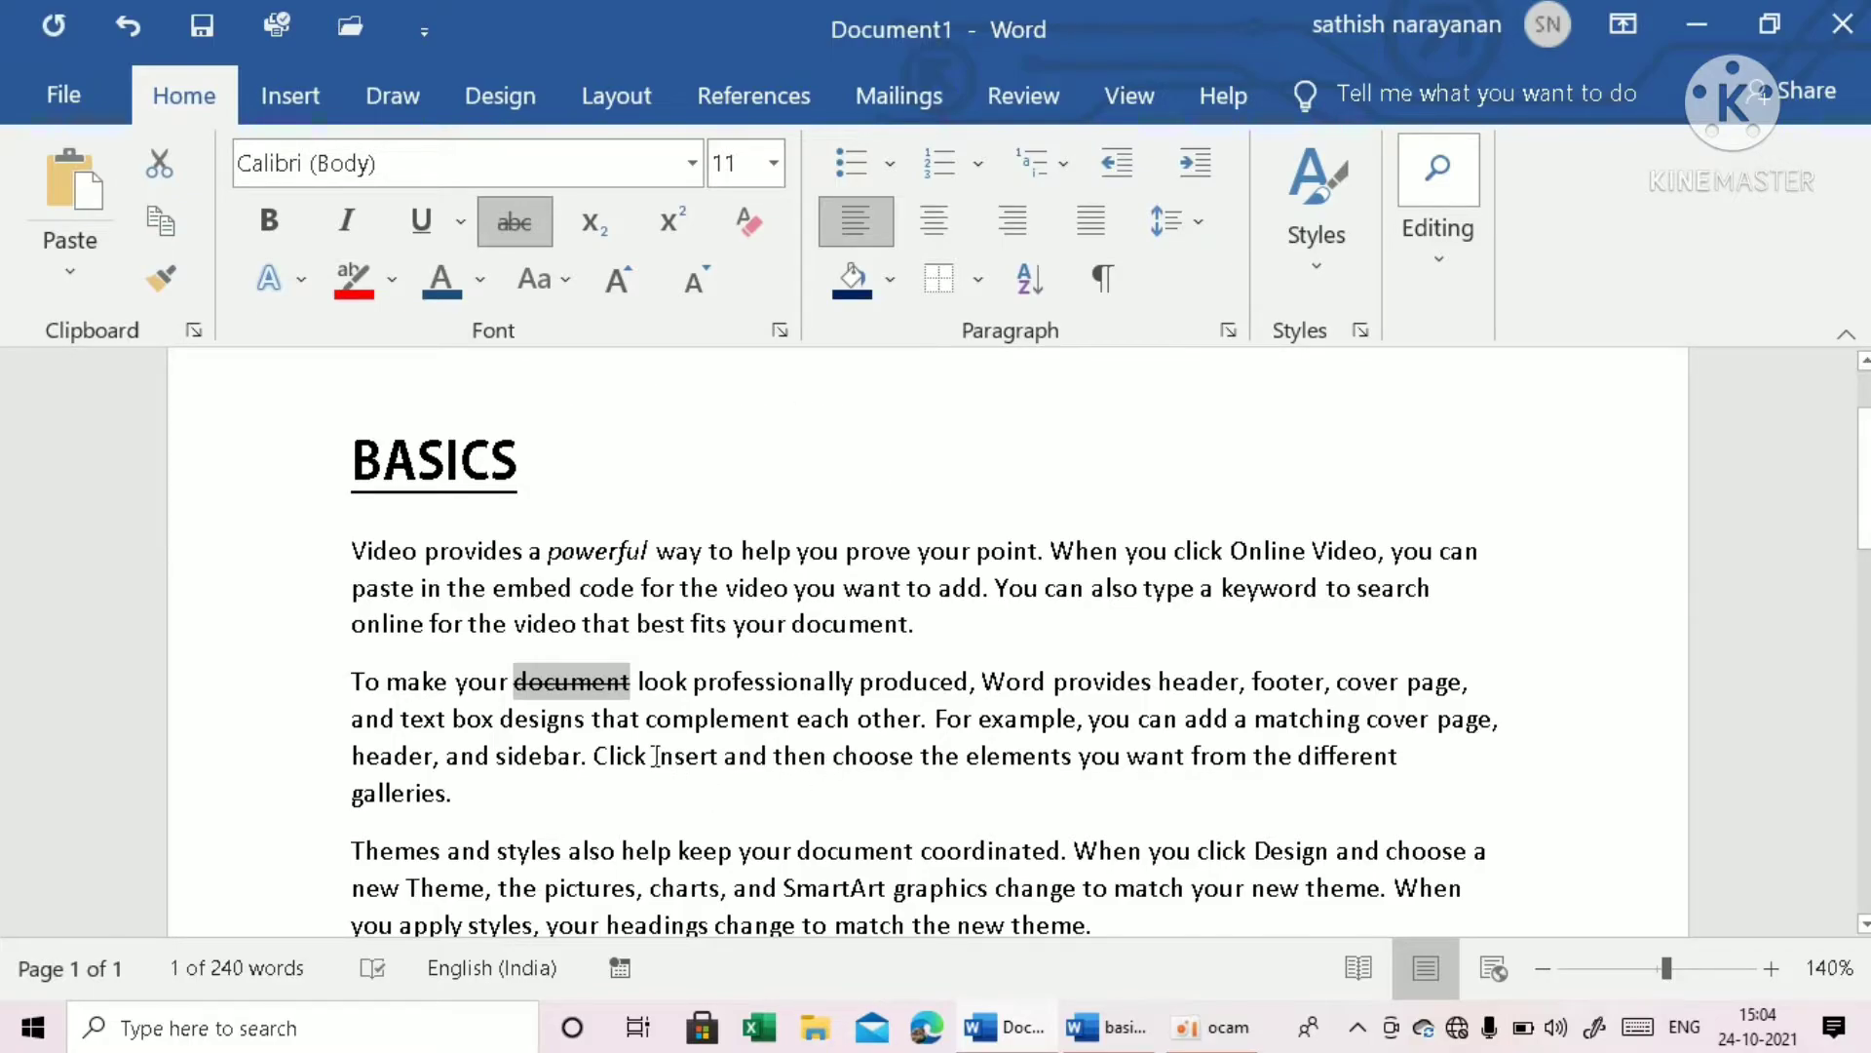
left_click(609, 621)
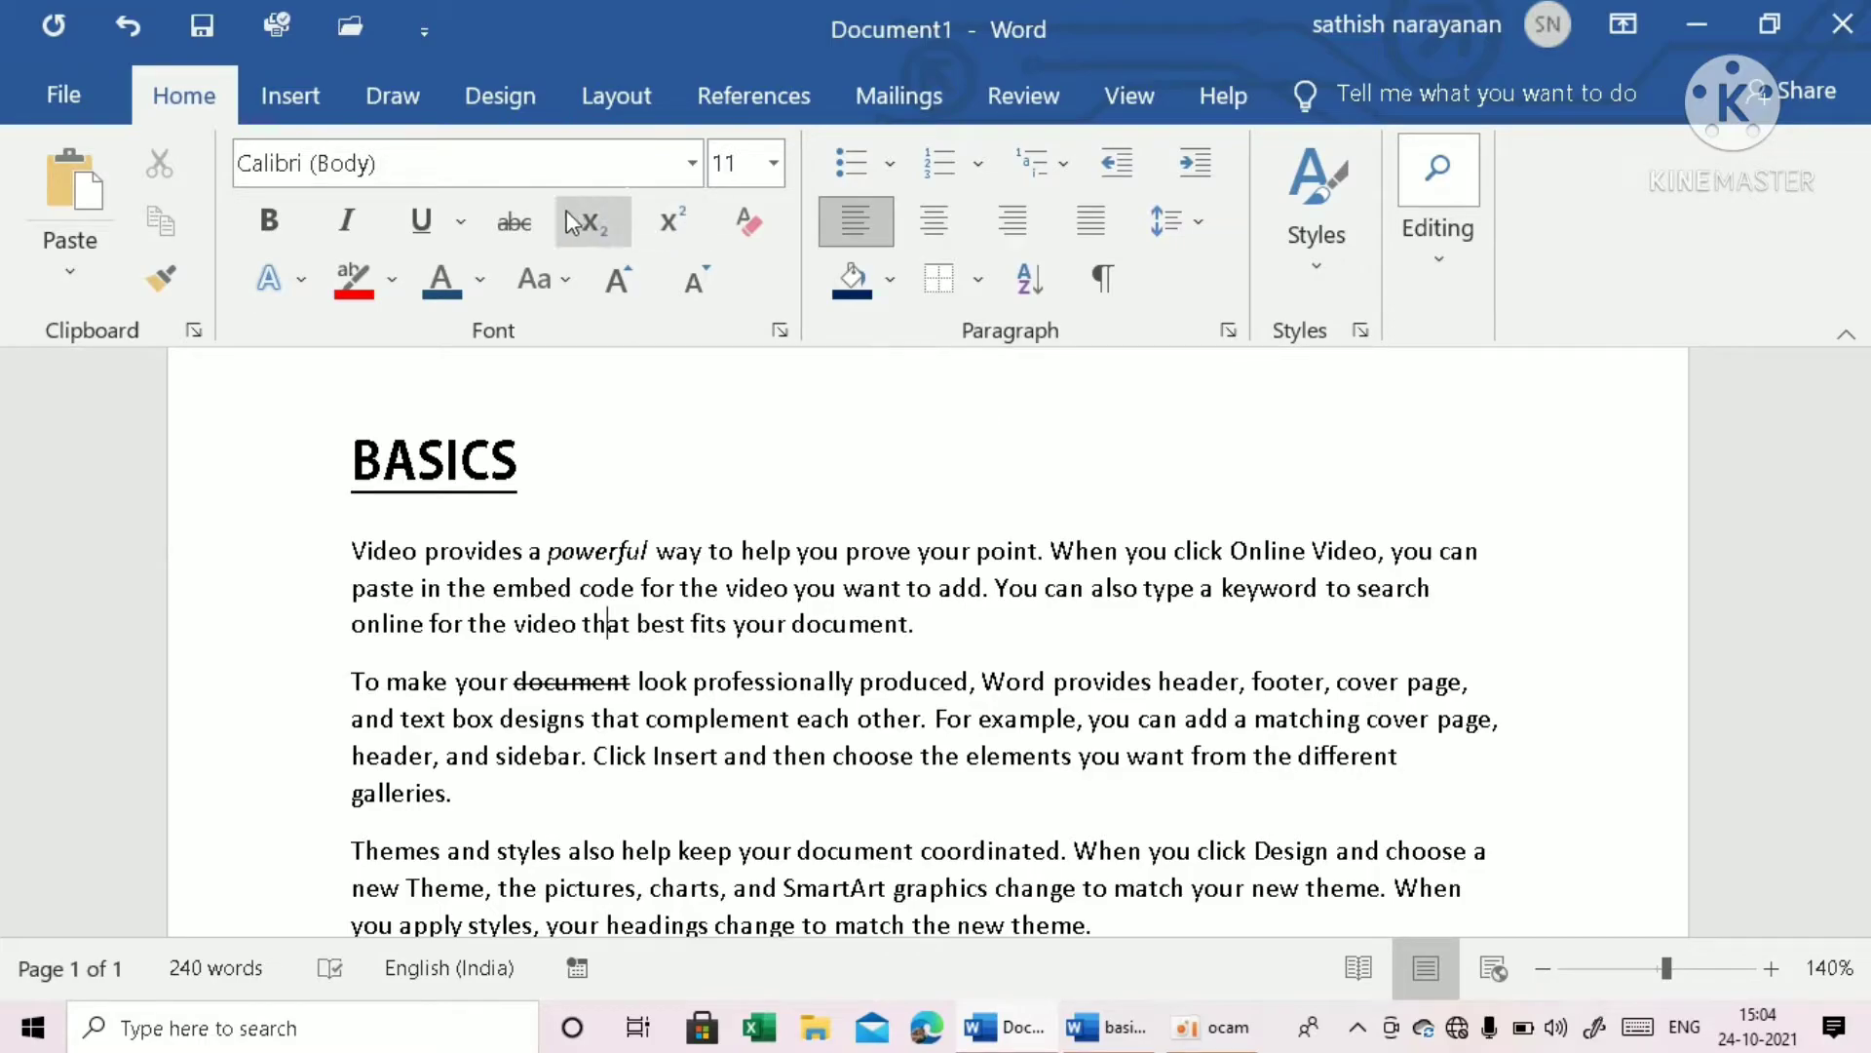
Type the formula line A=A2+B on a new line below the sample text.
scroll(1016, 516, "down", 2)
scroll(1017, 517, "down", 1)
scroll(1017, 516, "down", 4)
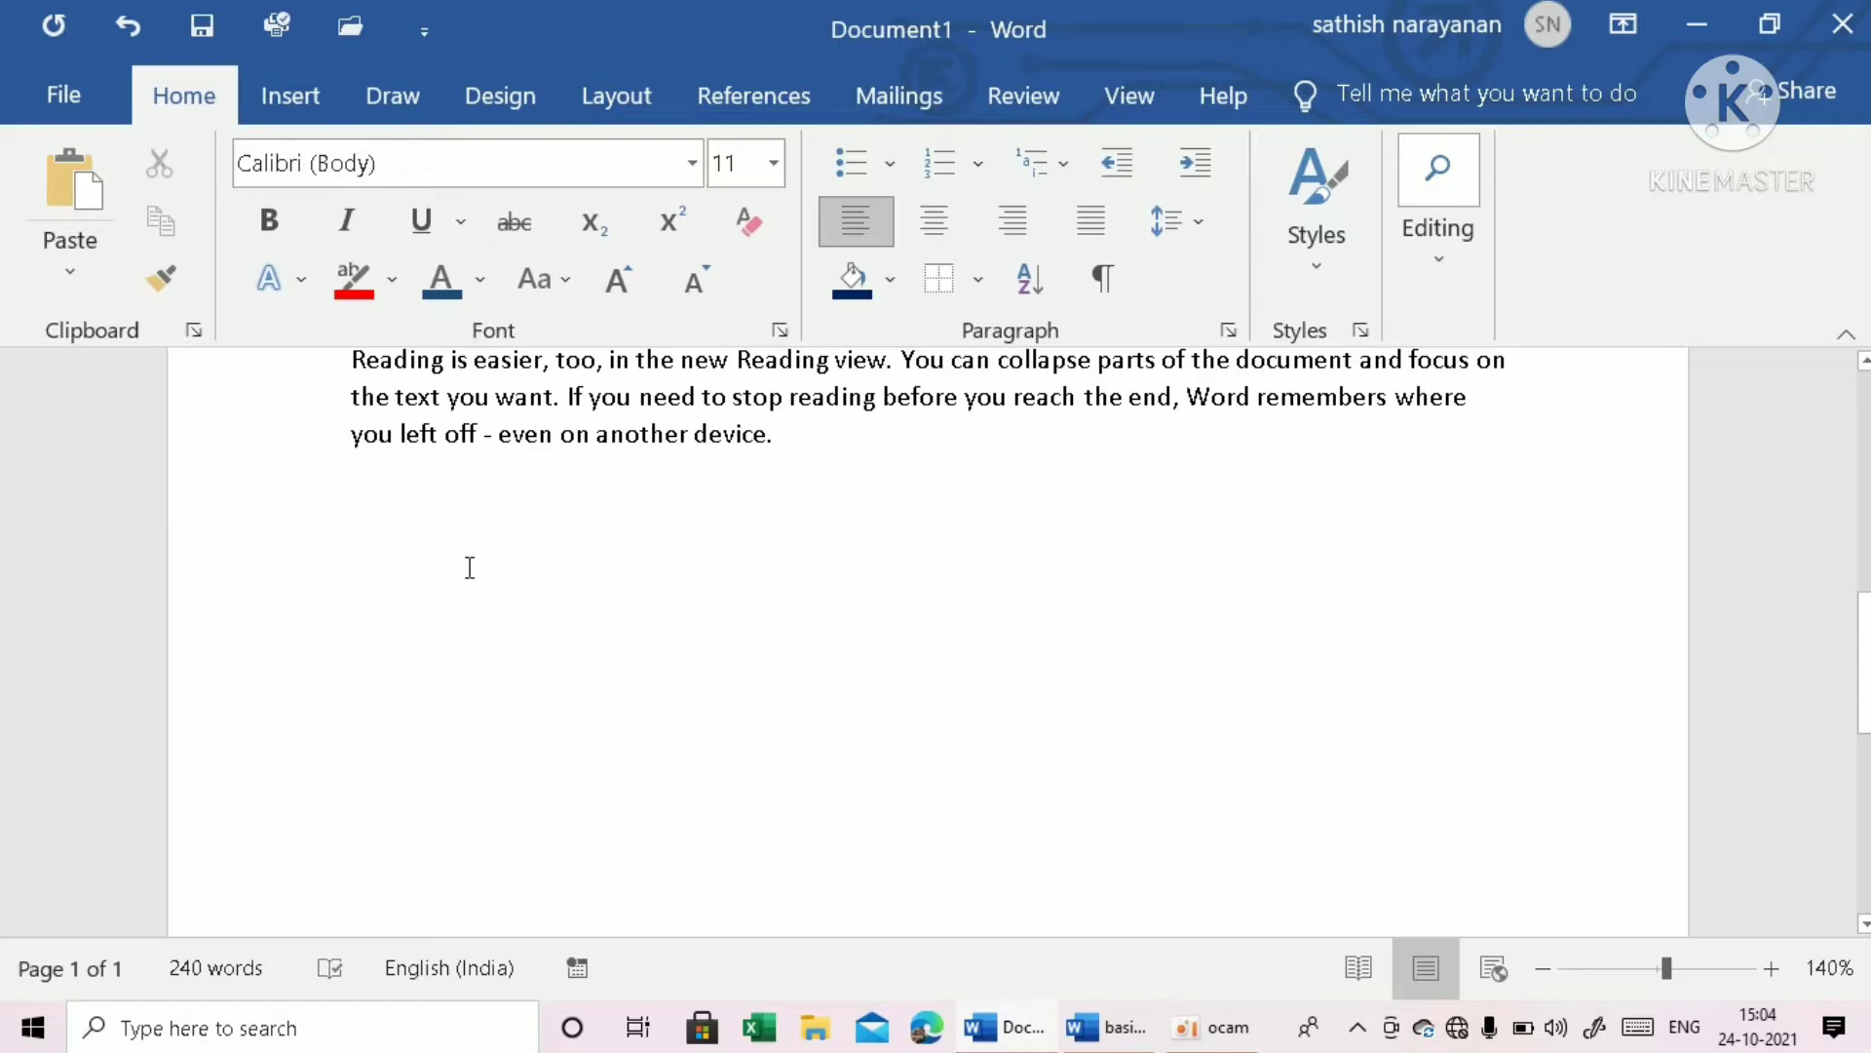
left_click(468, 605)
type("A")
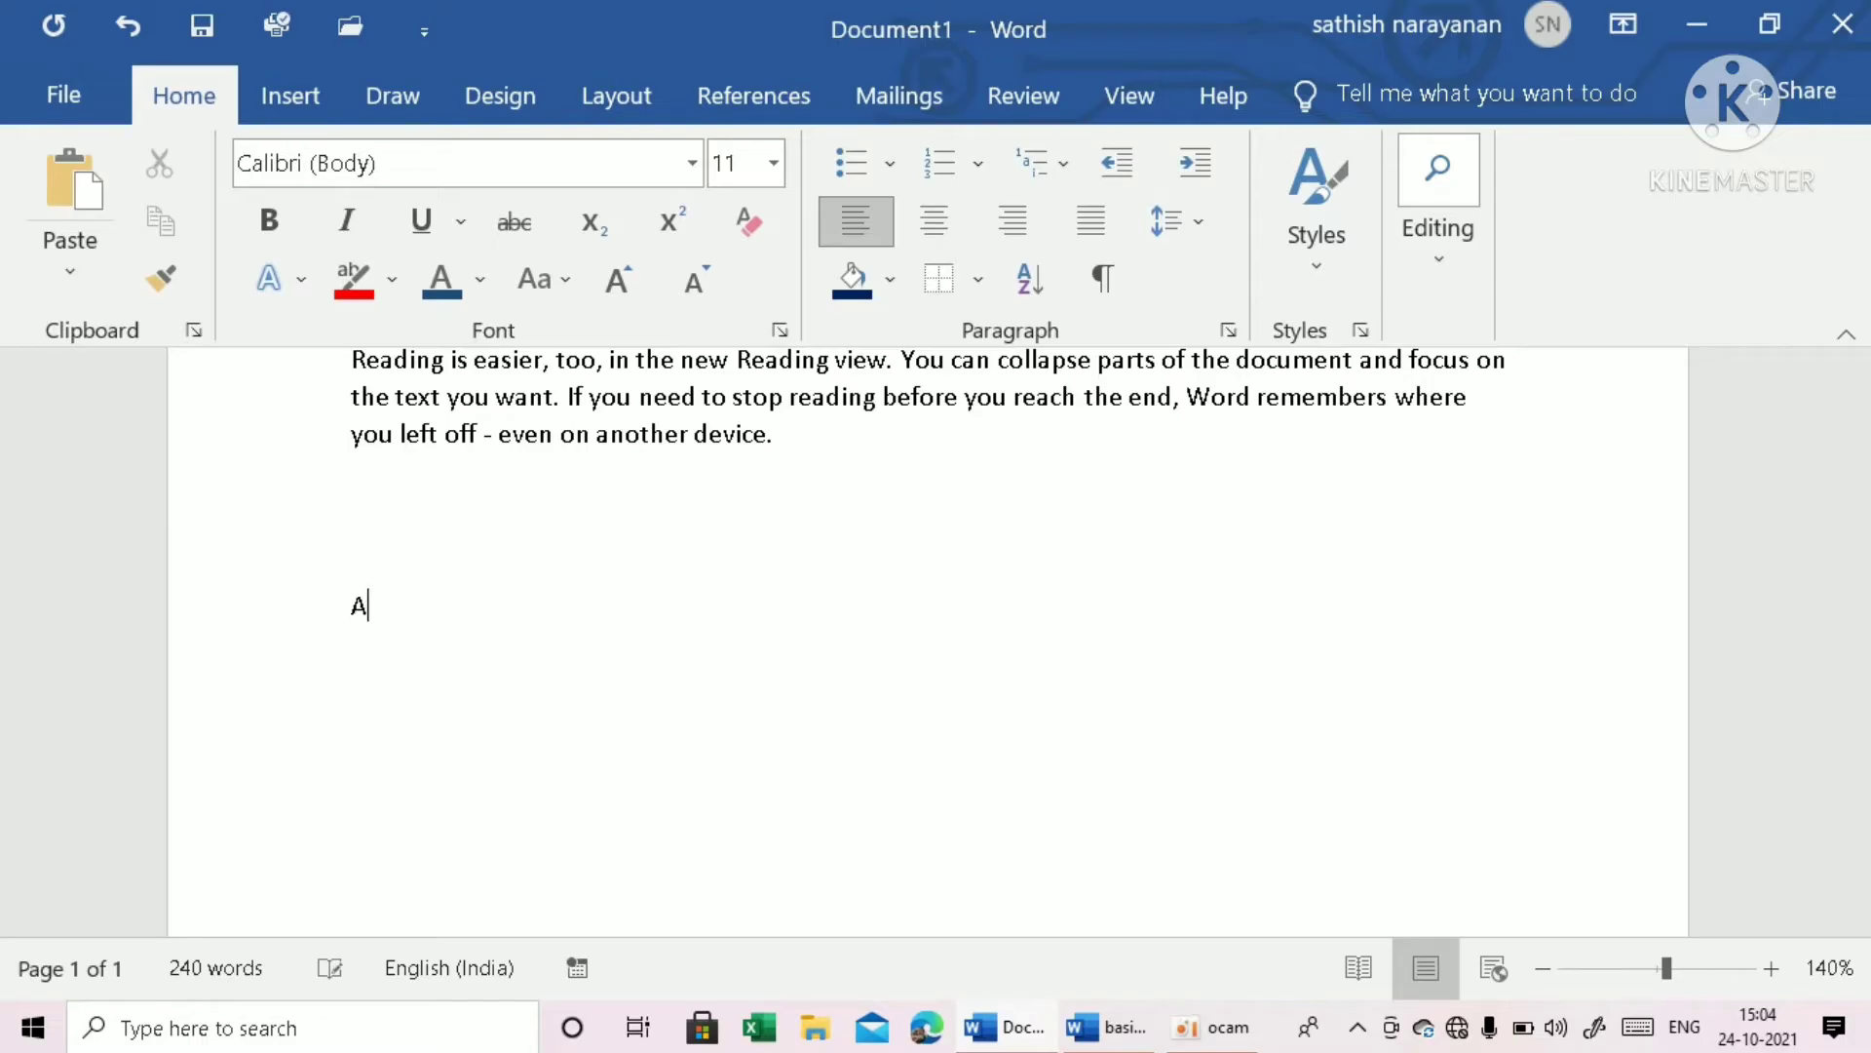
type("=")
type("A2")
type("+B2")
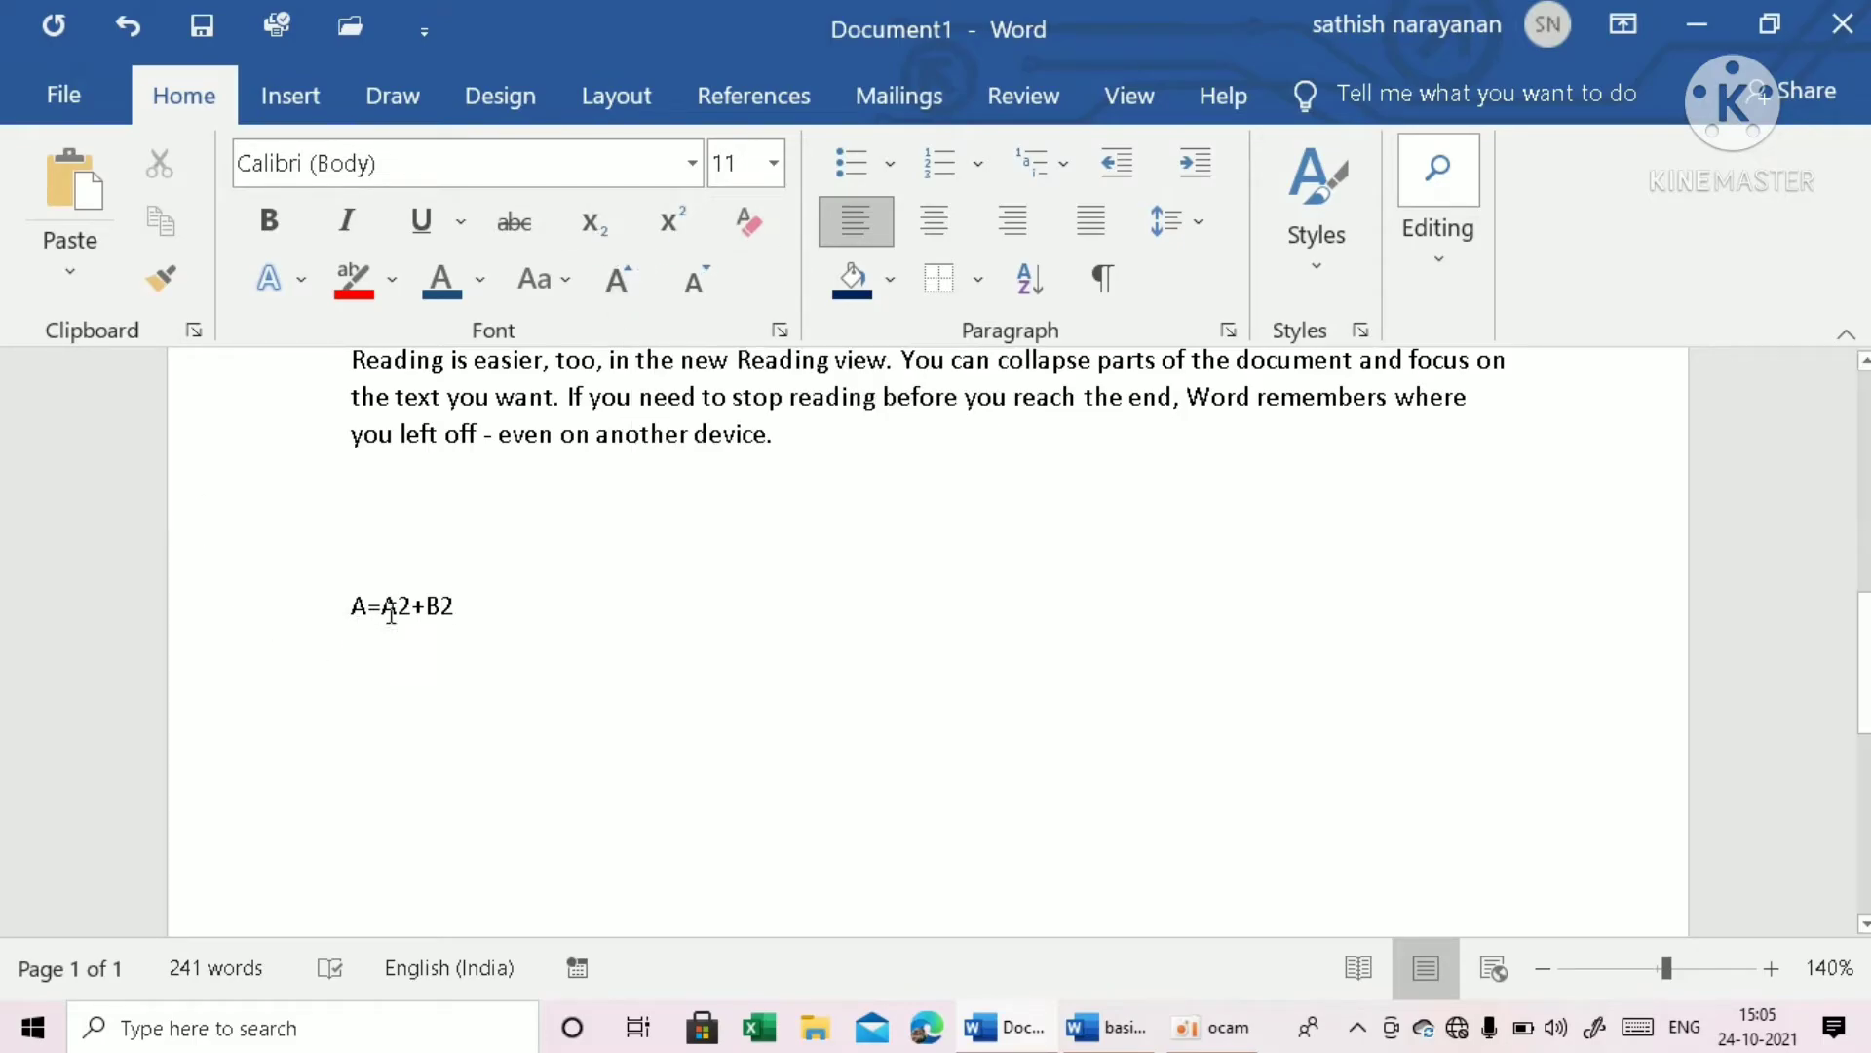
Superscript both 2s so the line reads A=A²+B², then select the whole line.
left_click_drag(397, 605, 412, 607)
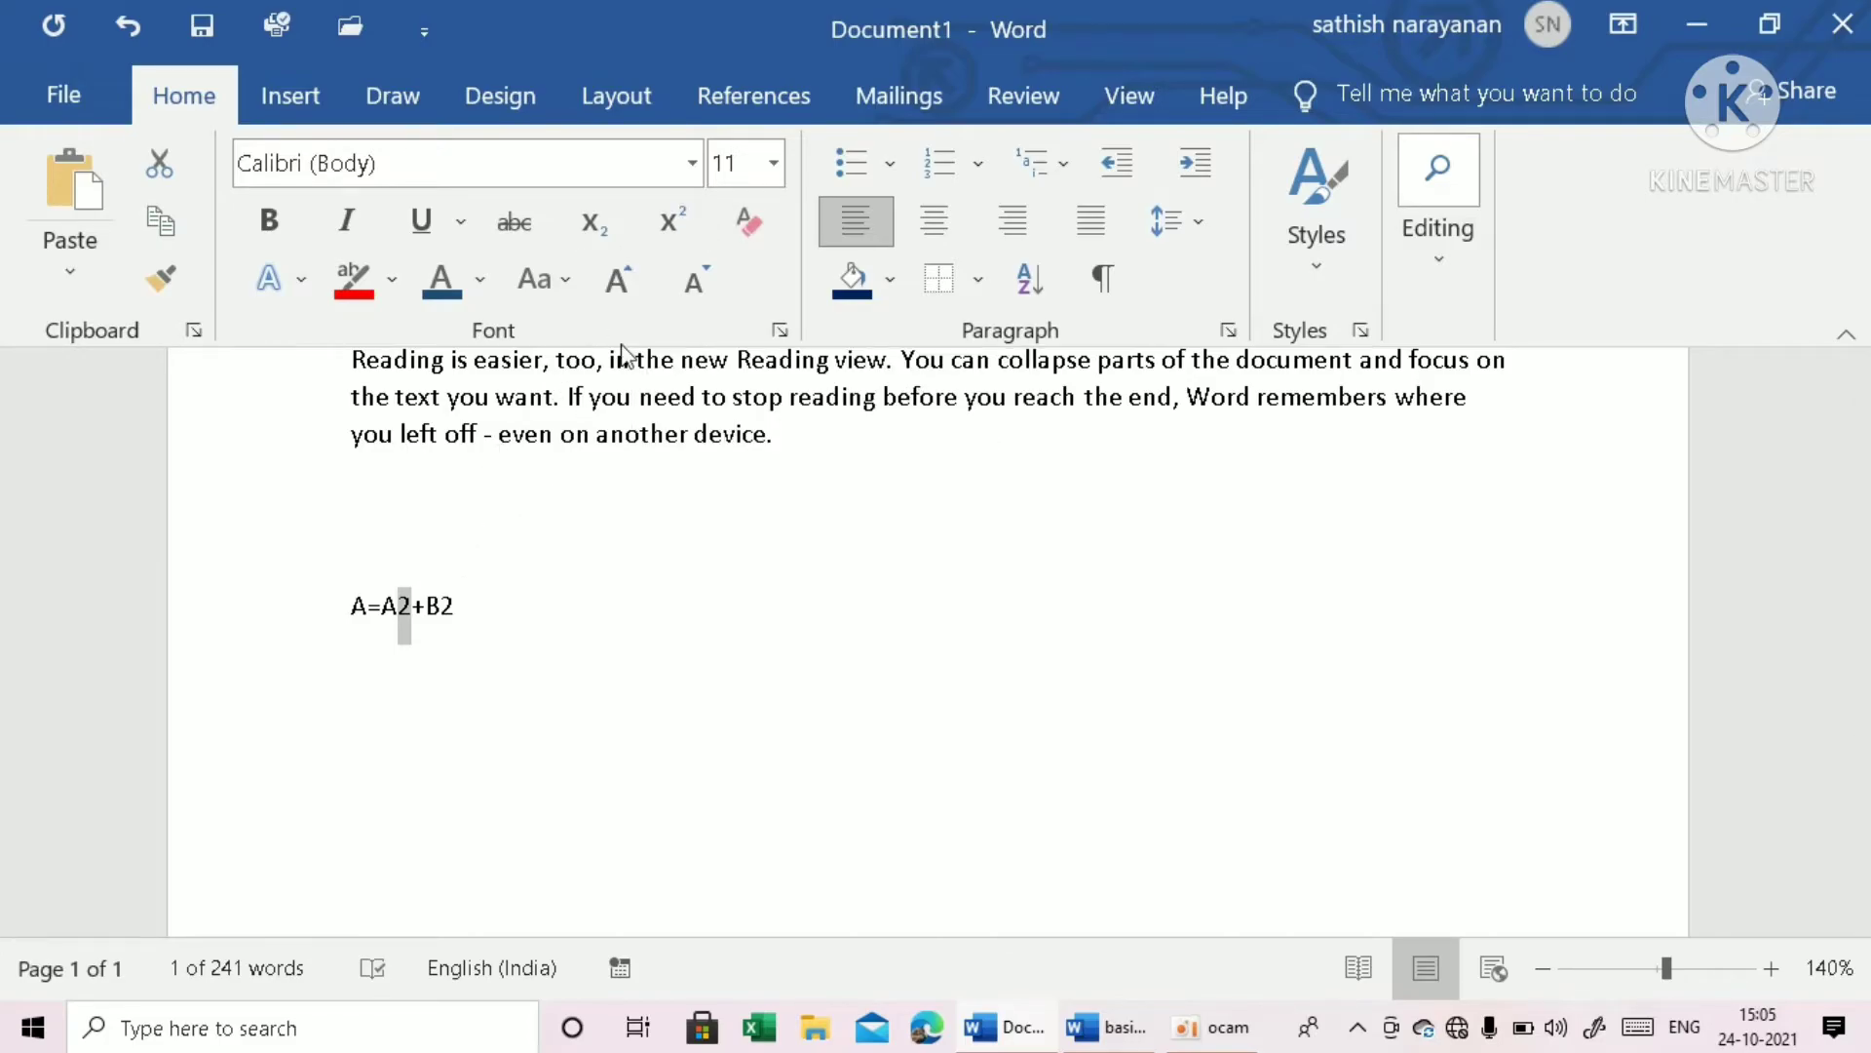
left_click(682, 214)
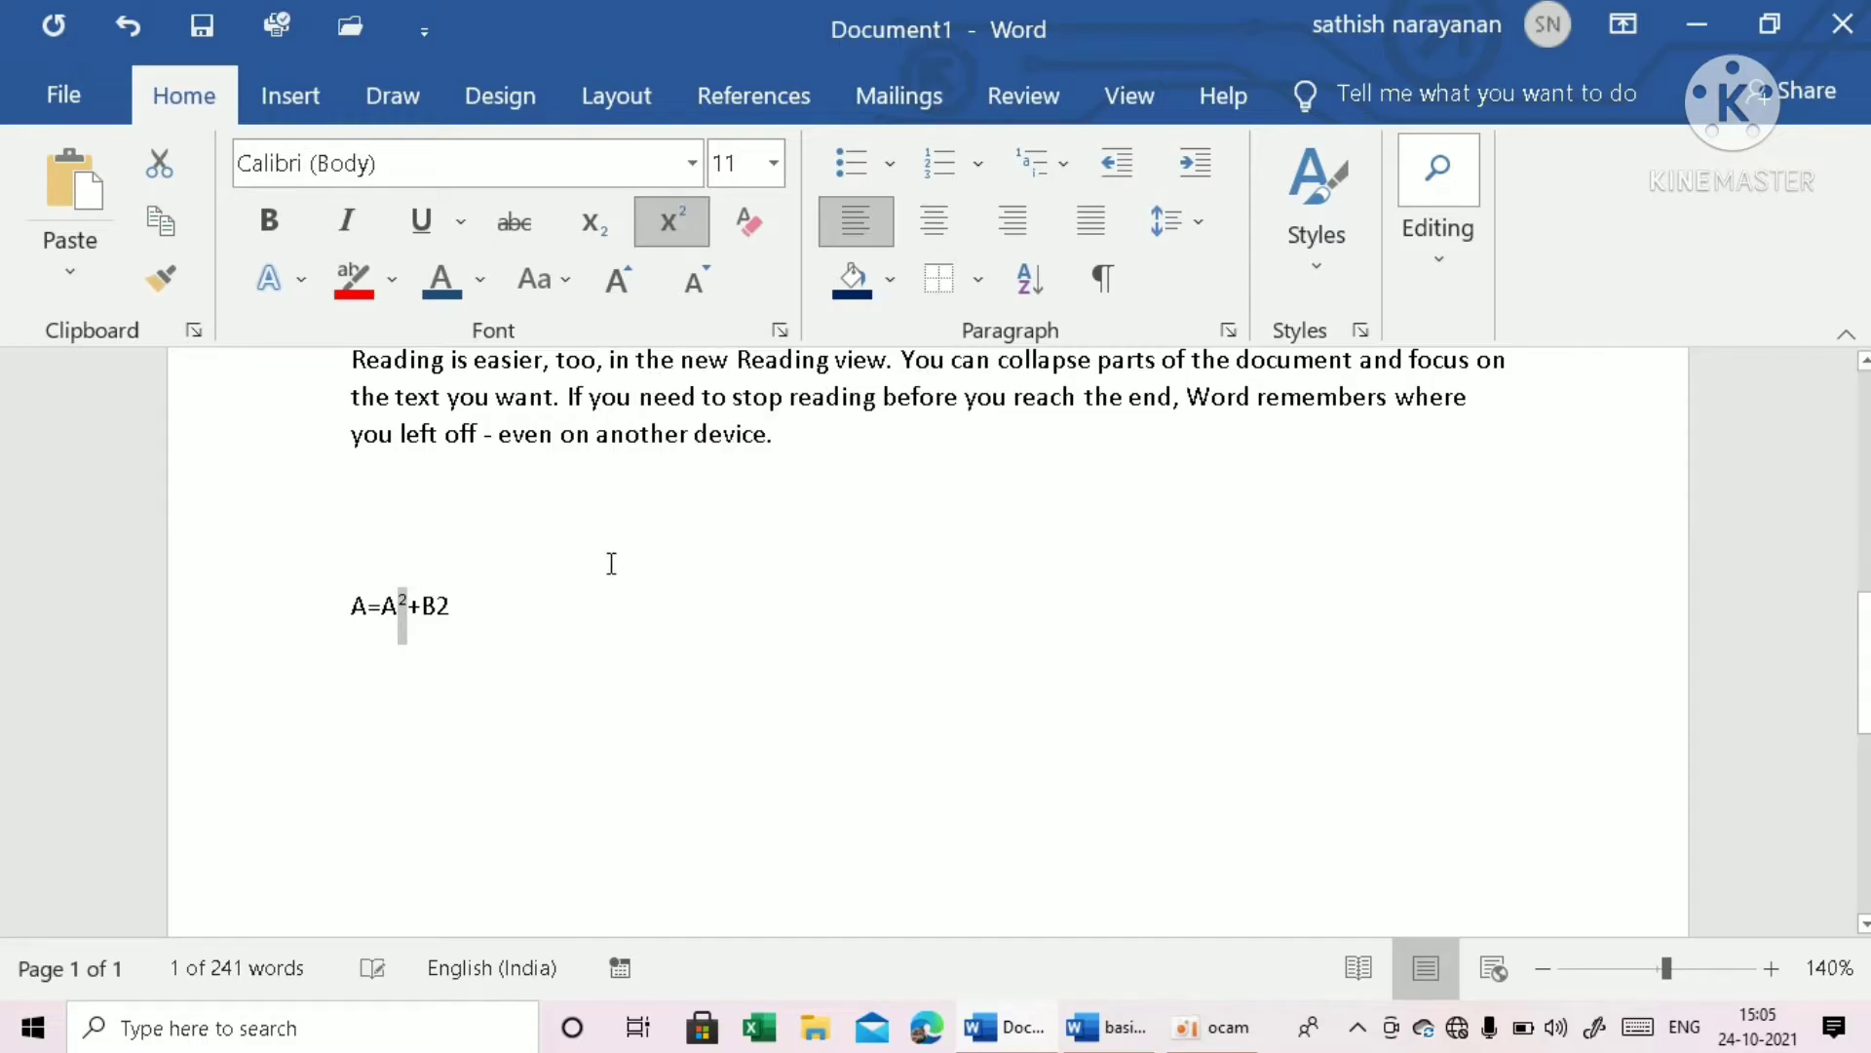
left_click(440, 609)
left_click_drag(441, 609, 452, 609)
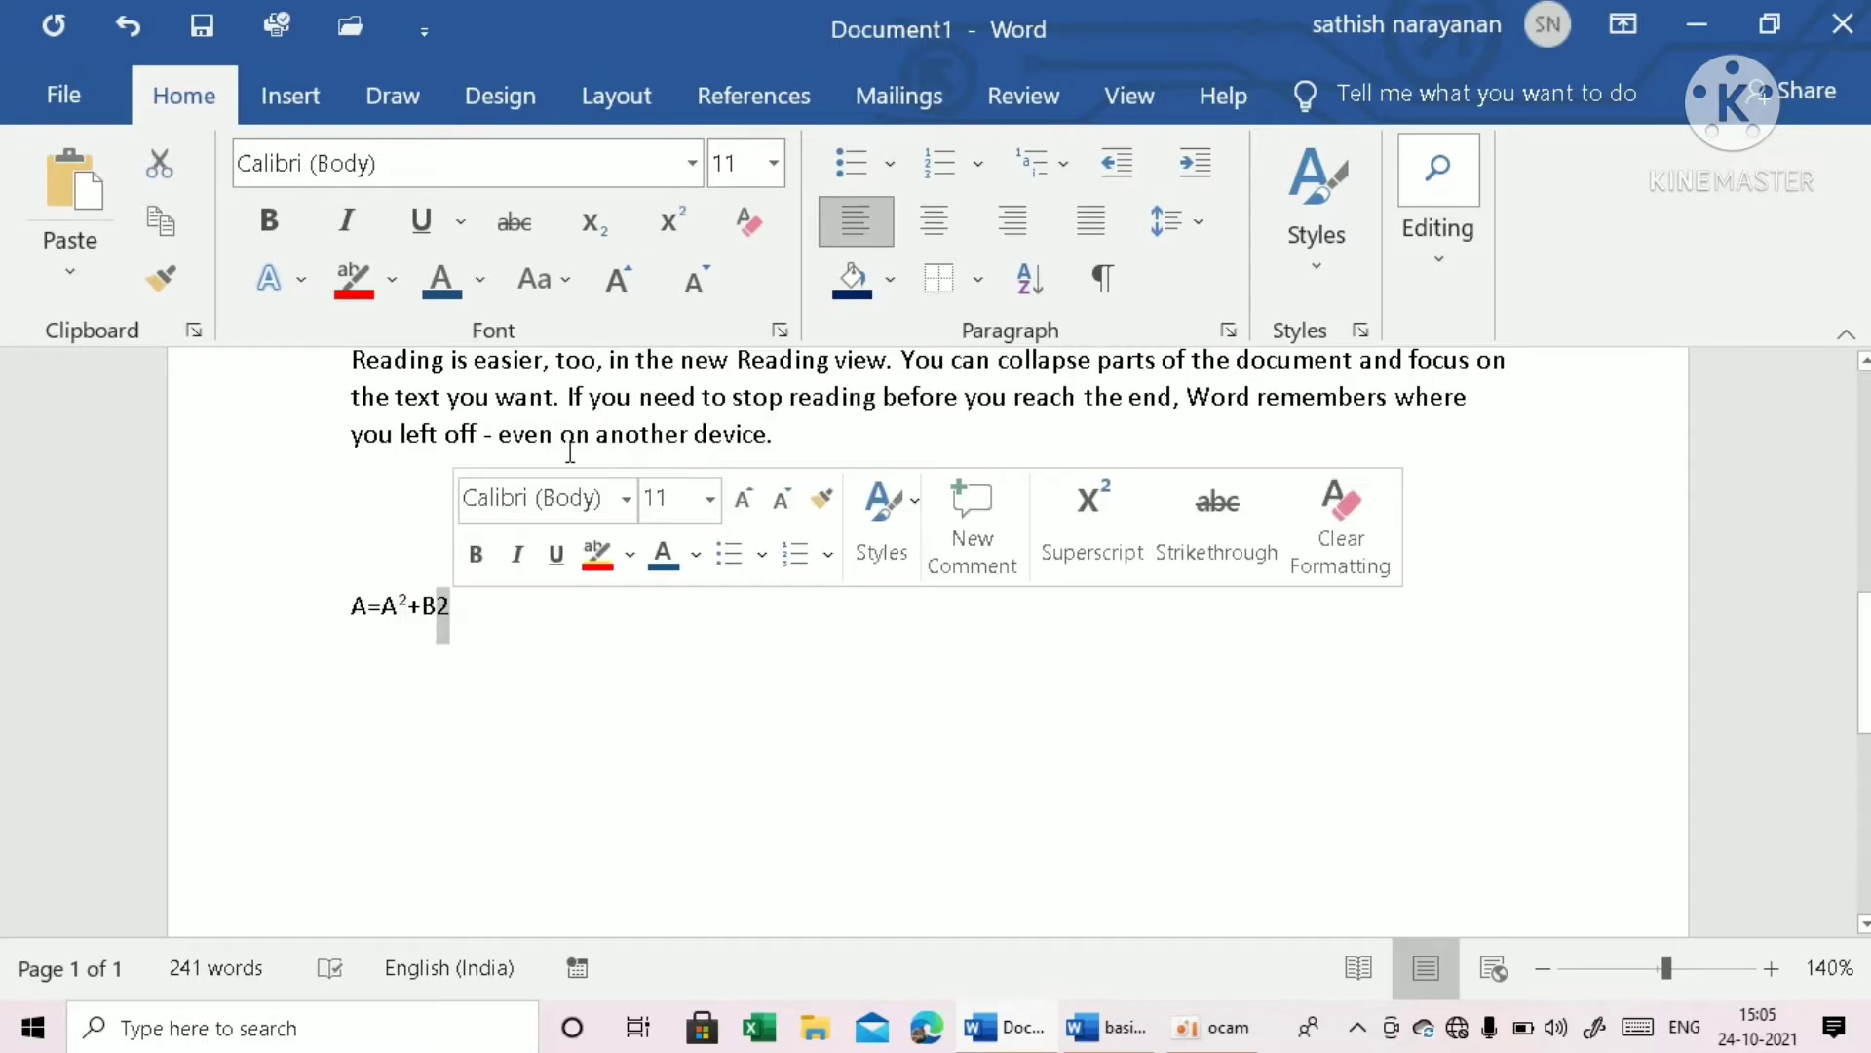
left_click(660, 242)
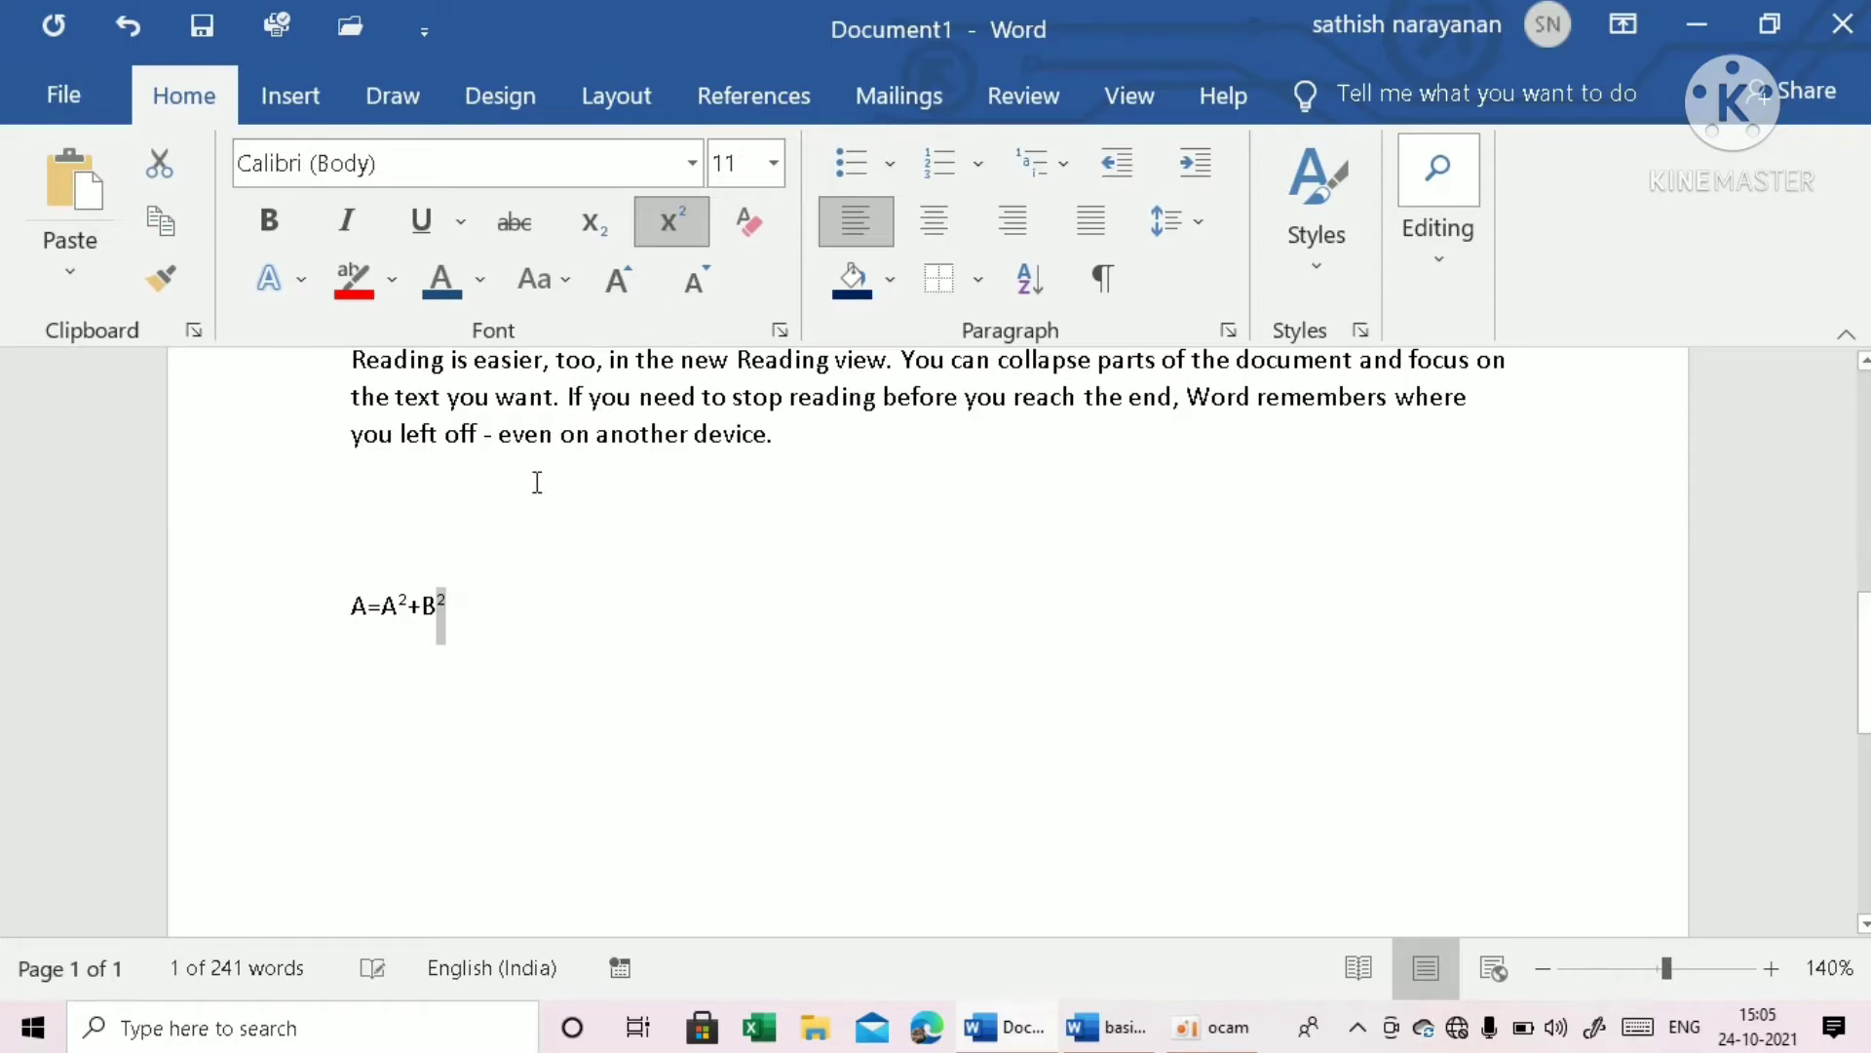
left_click_drag(425, 607, 475, 616)
left_click(475, 616)
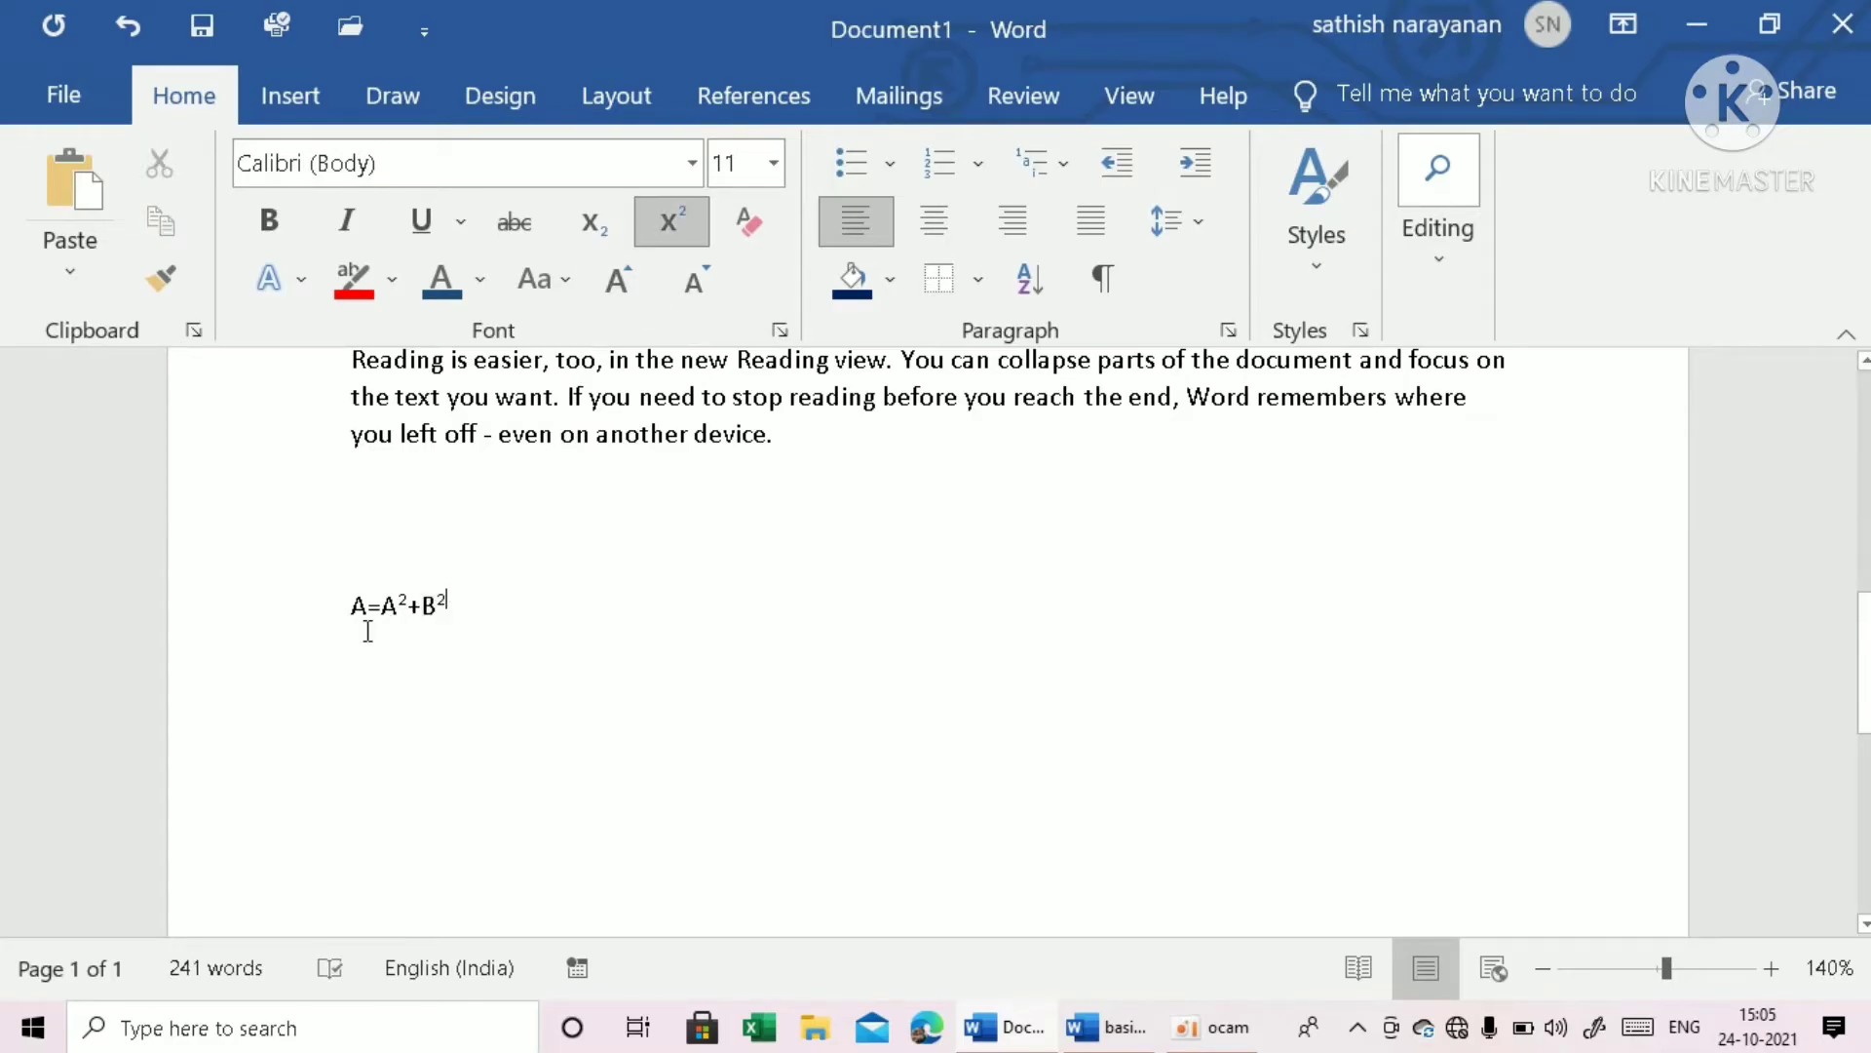
left_click_drag(444, 609, 334, 606)
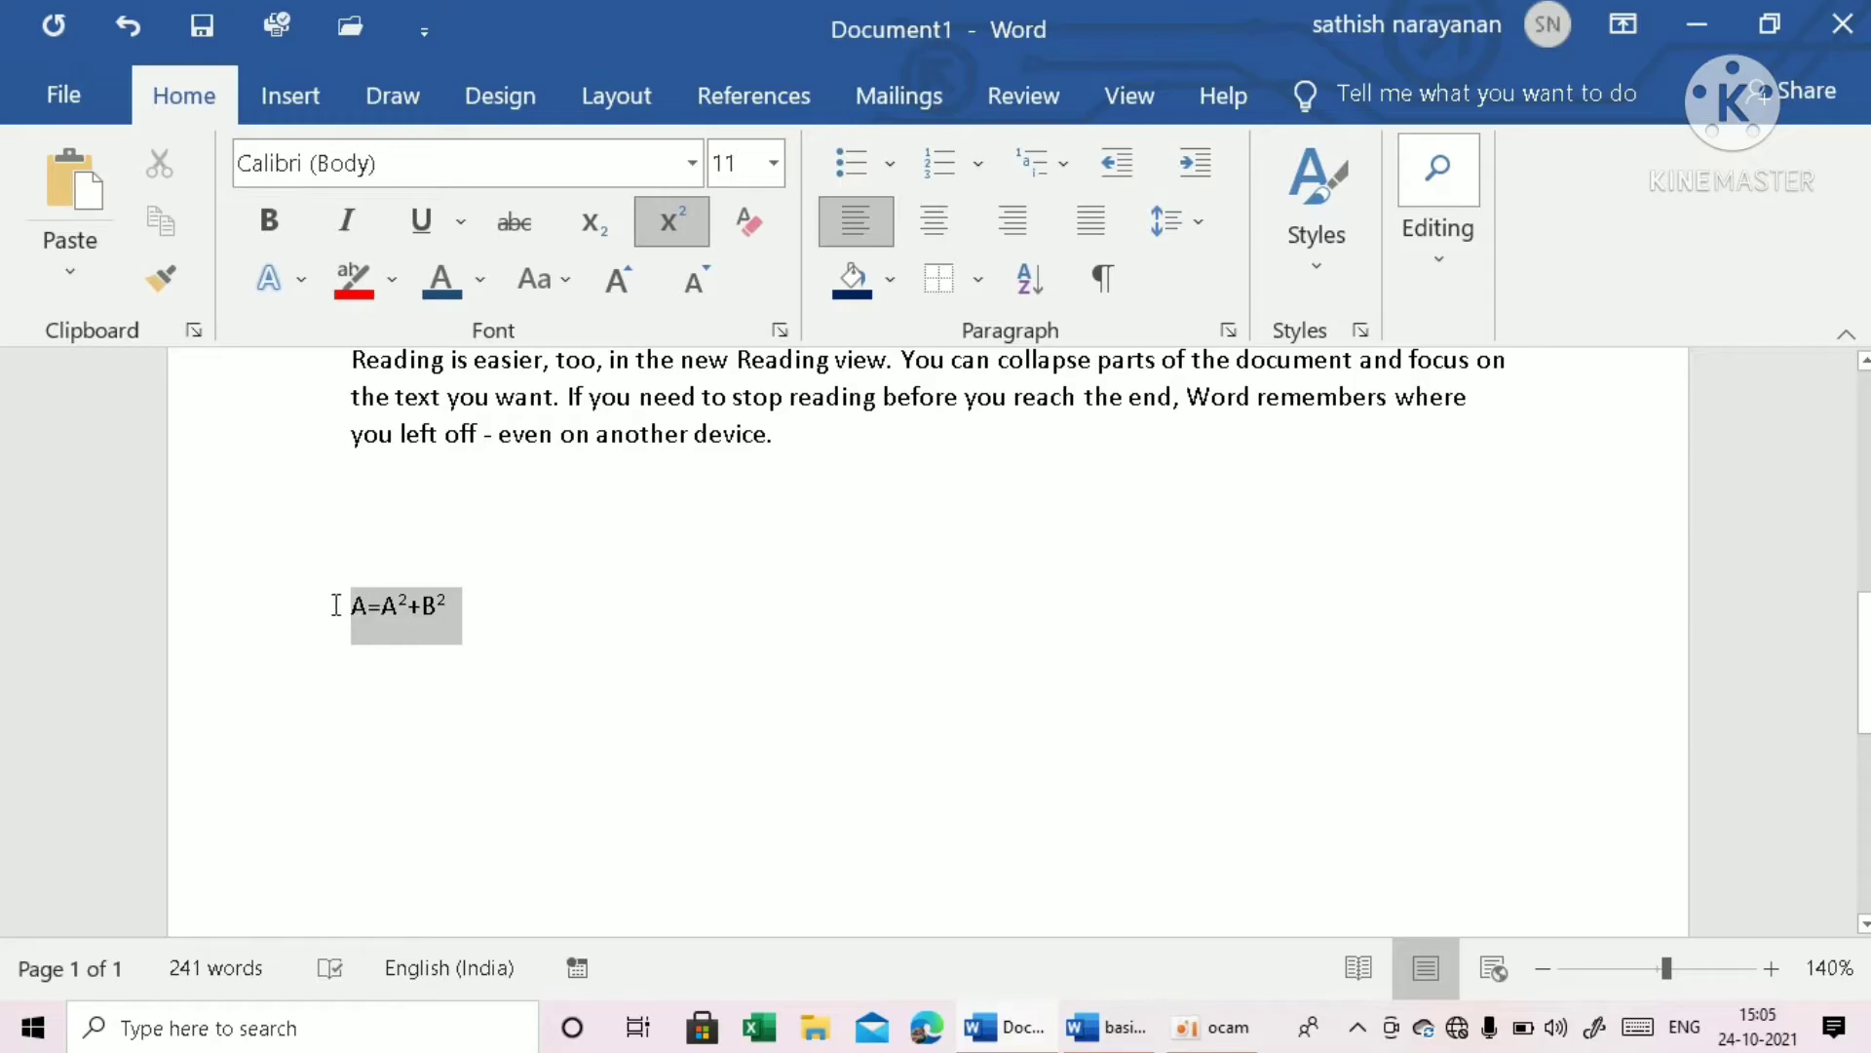
Switch back to the basics document and scroll to the top of page one.
left_click(477, 620)
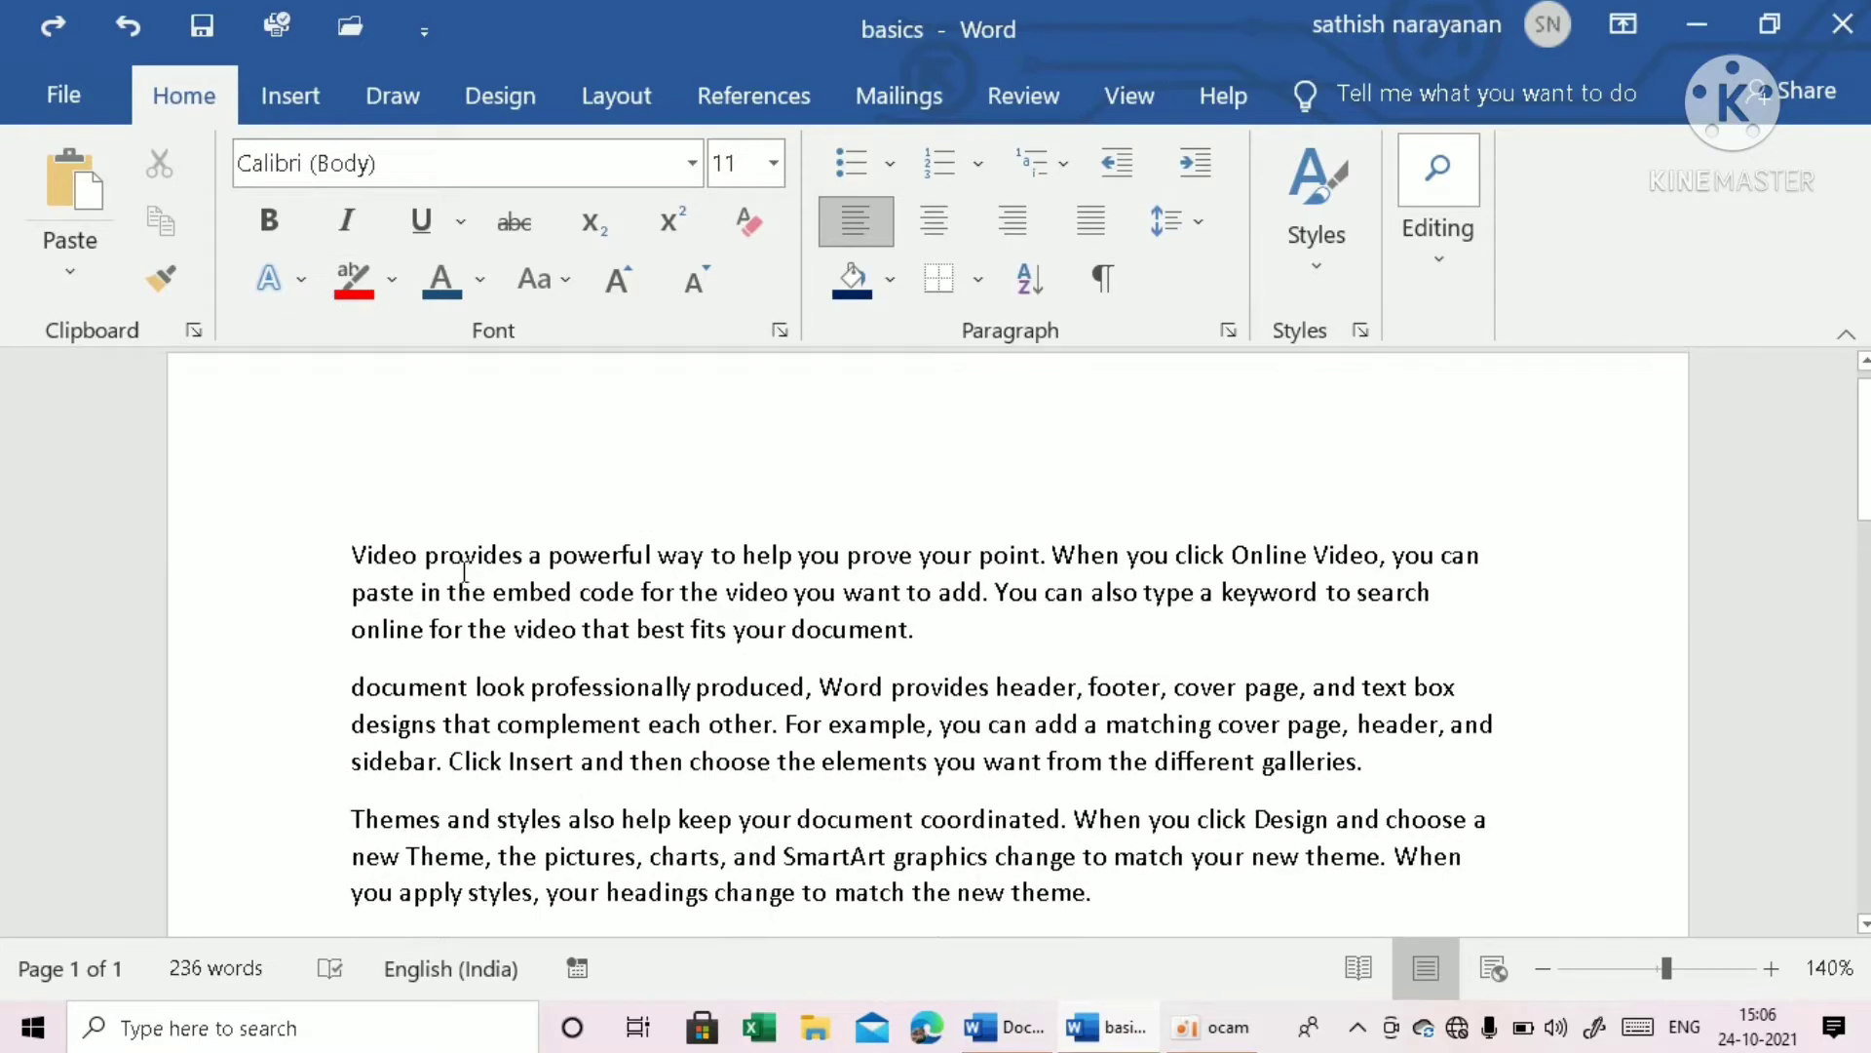
scroll(458, 571, "up", 2)
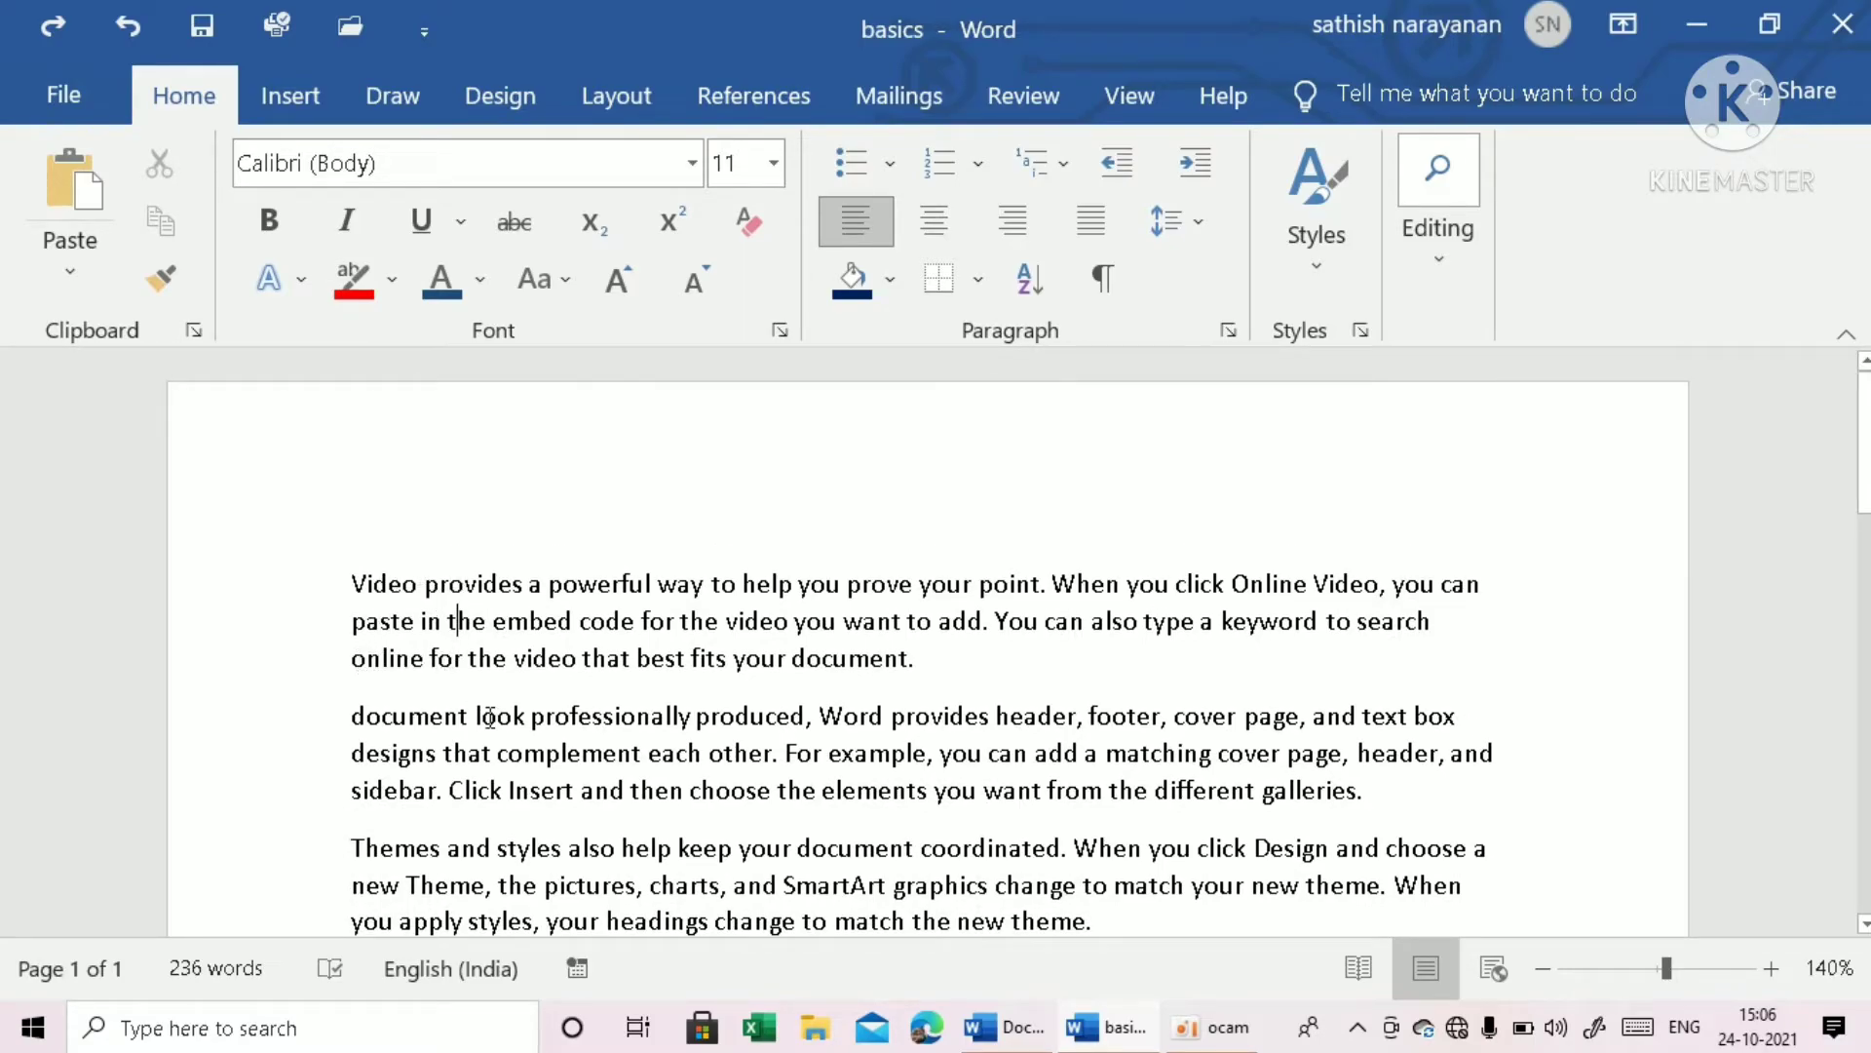
Give the opening word 'Video' an outlined text effect from the Text Effects gallery.
left_click_drag(343, 580, 417, 583)
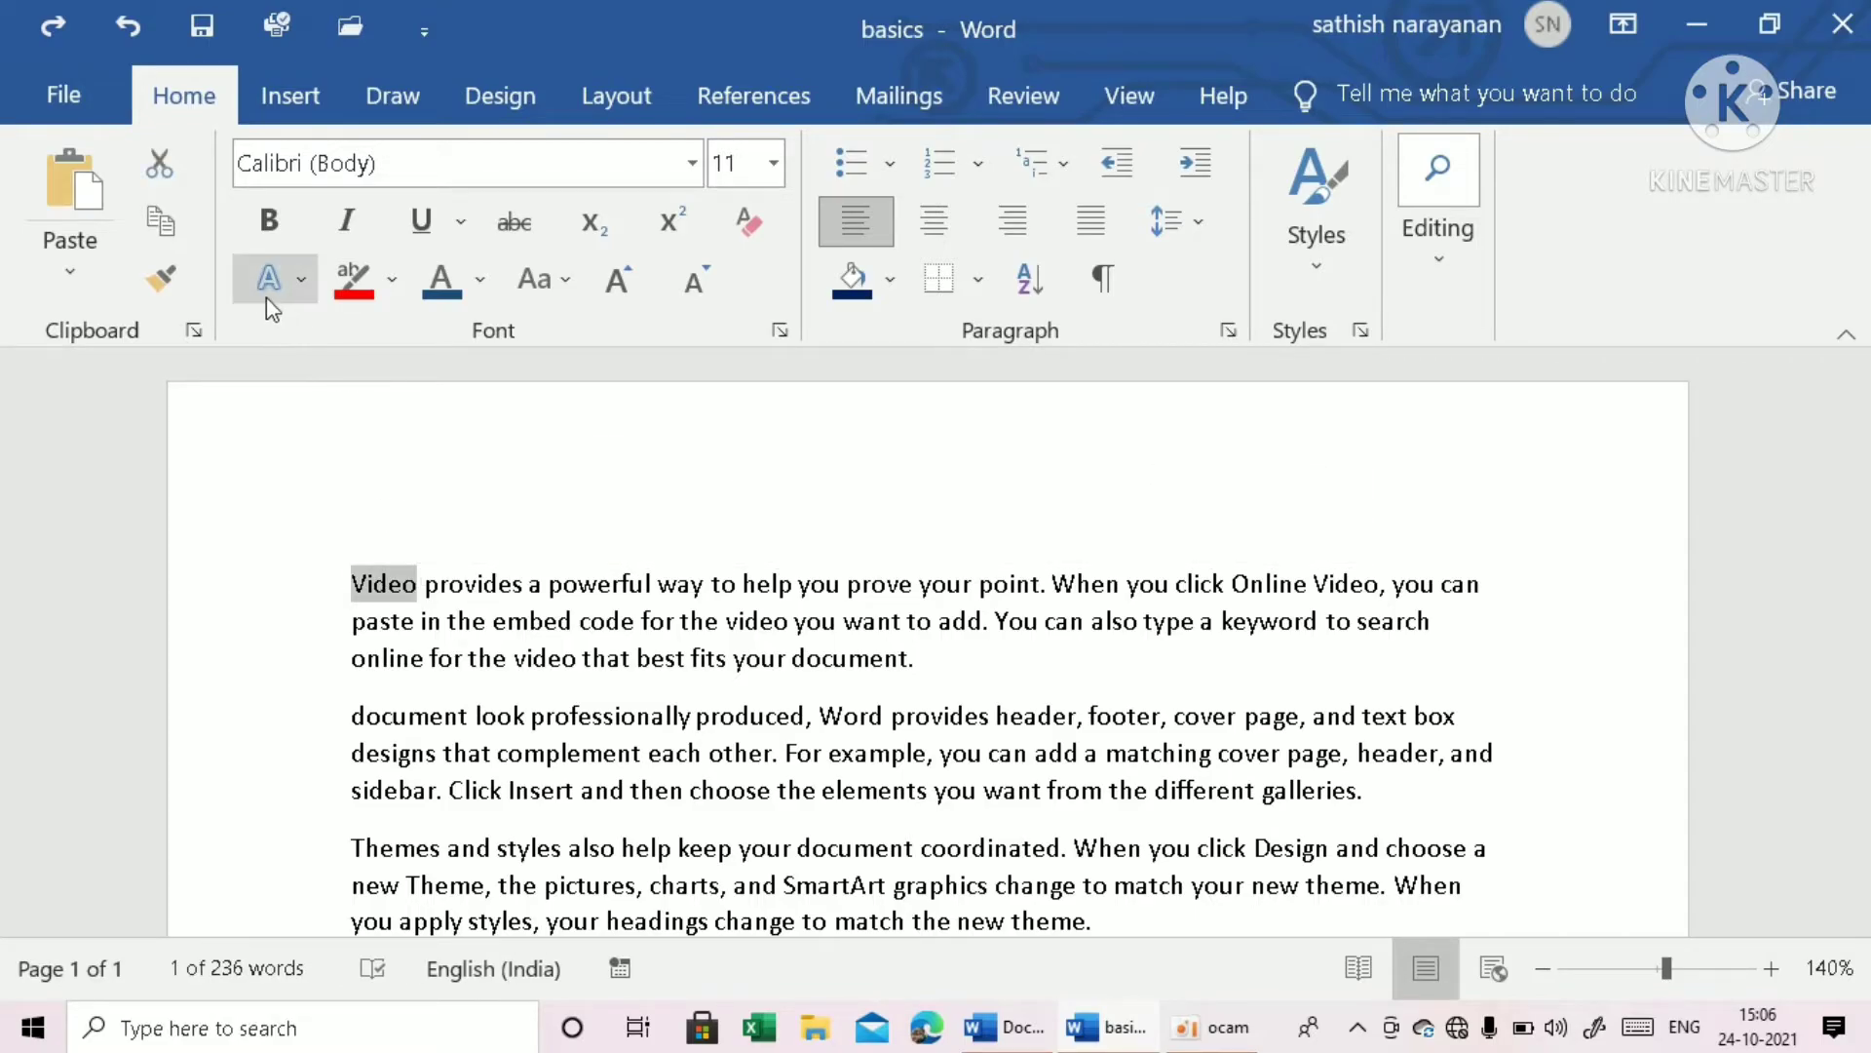
left_click(292, 298)
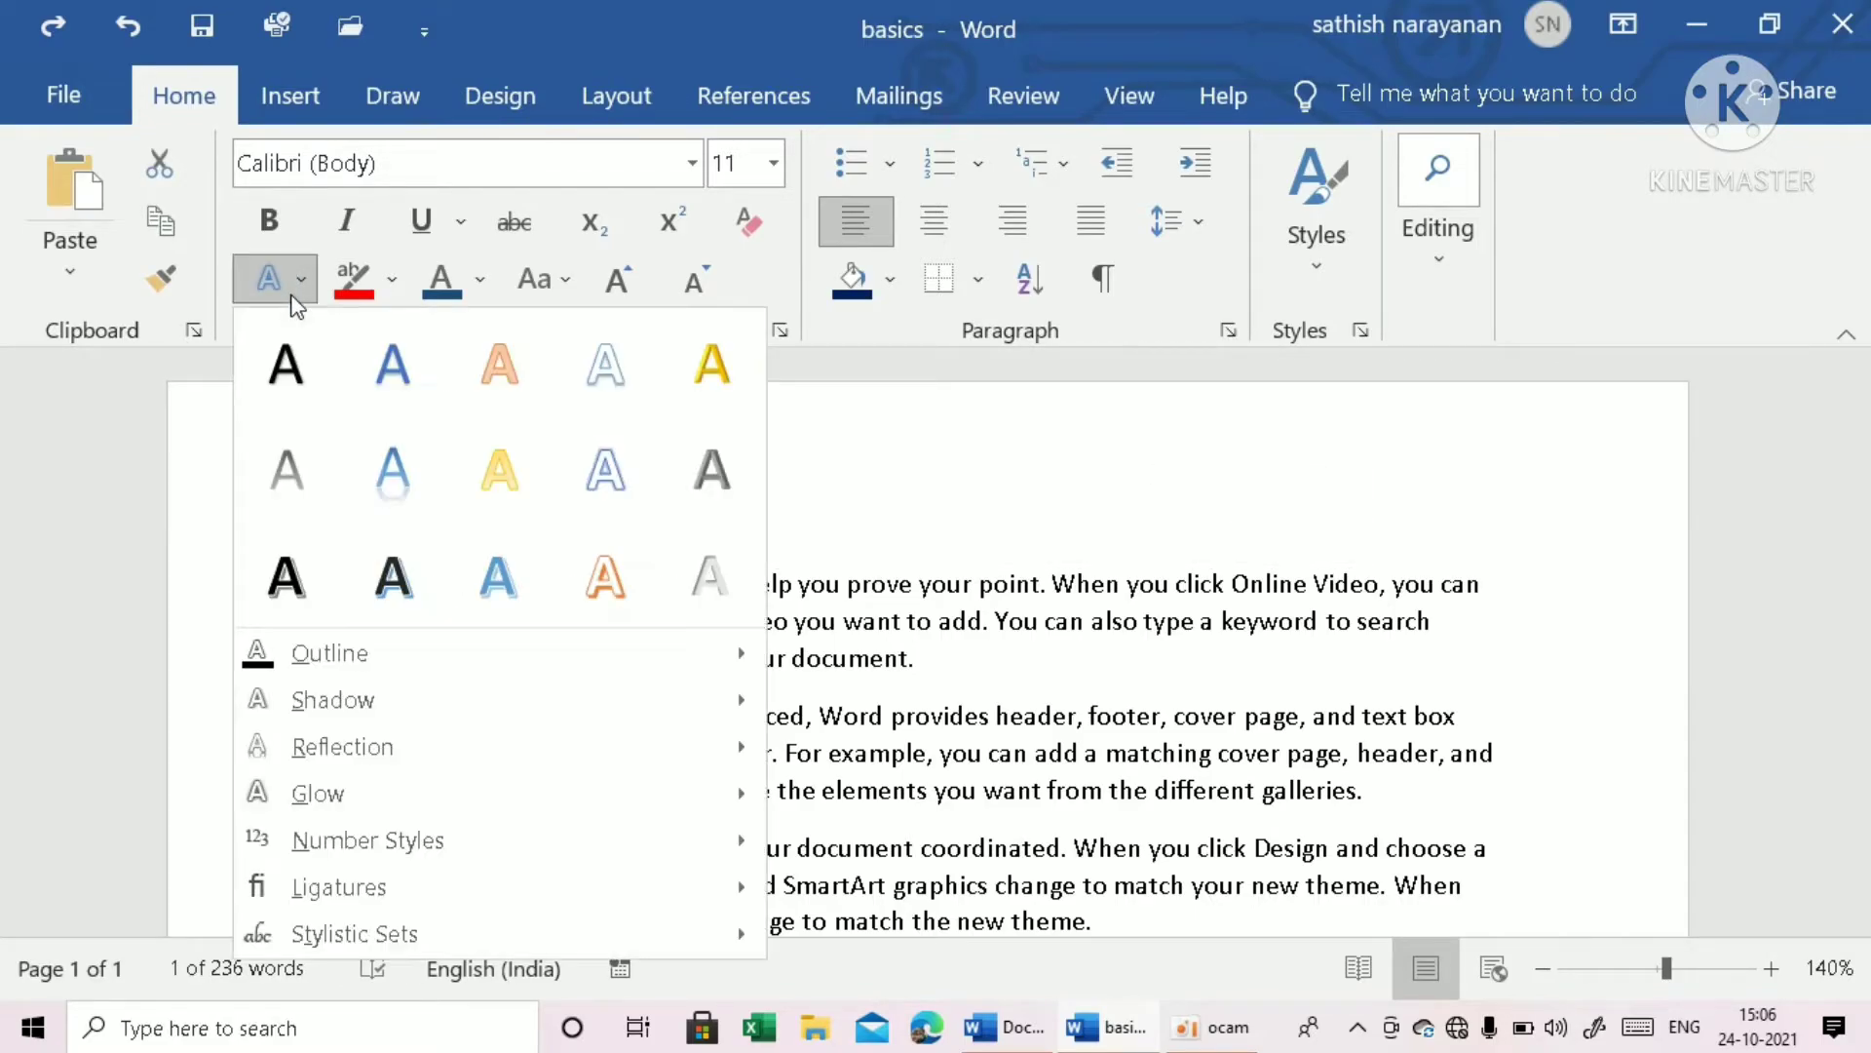
left_click(292, 595)
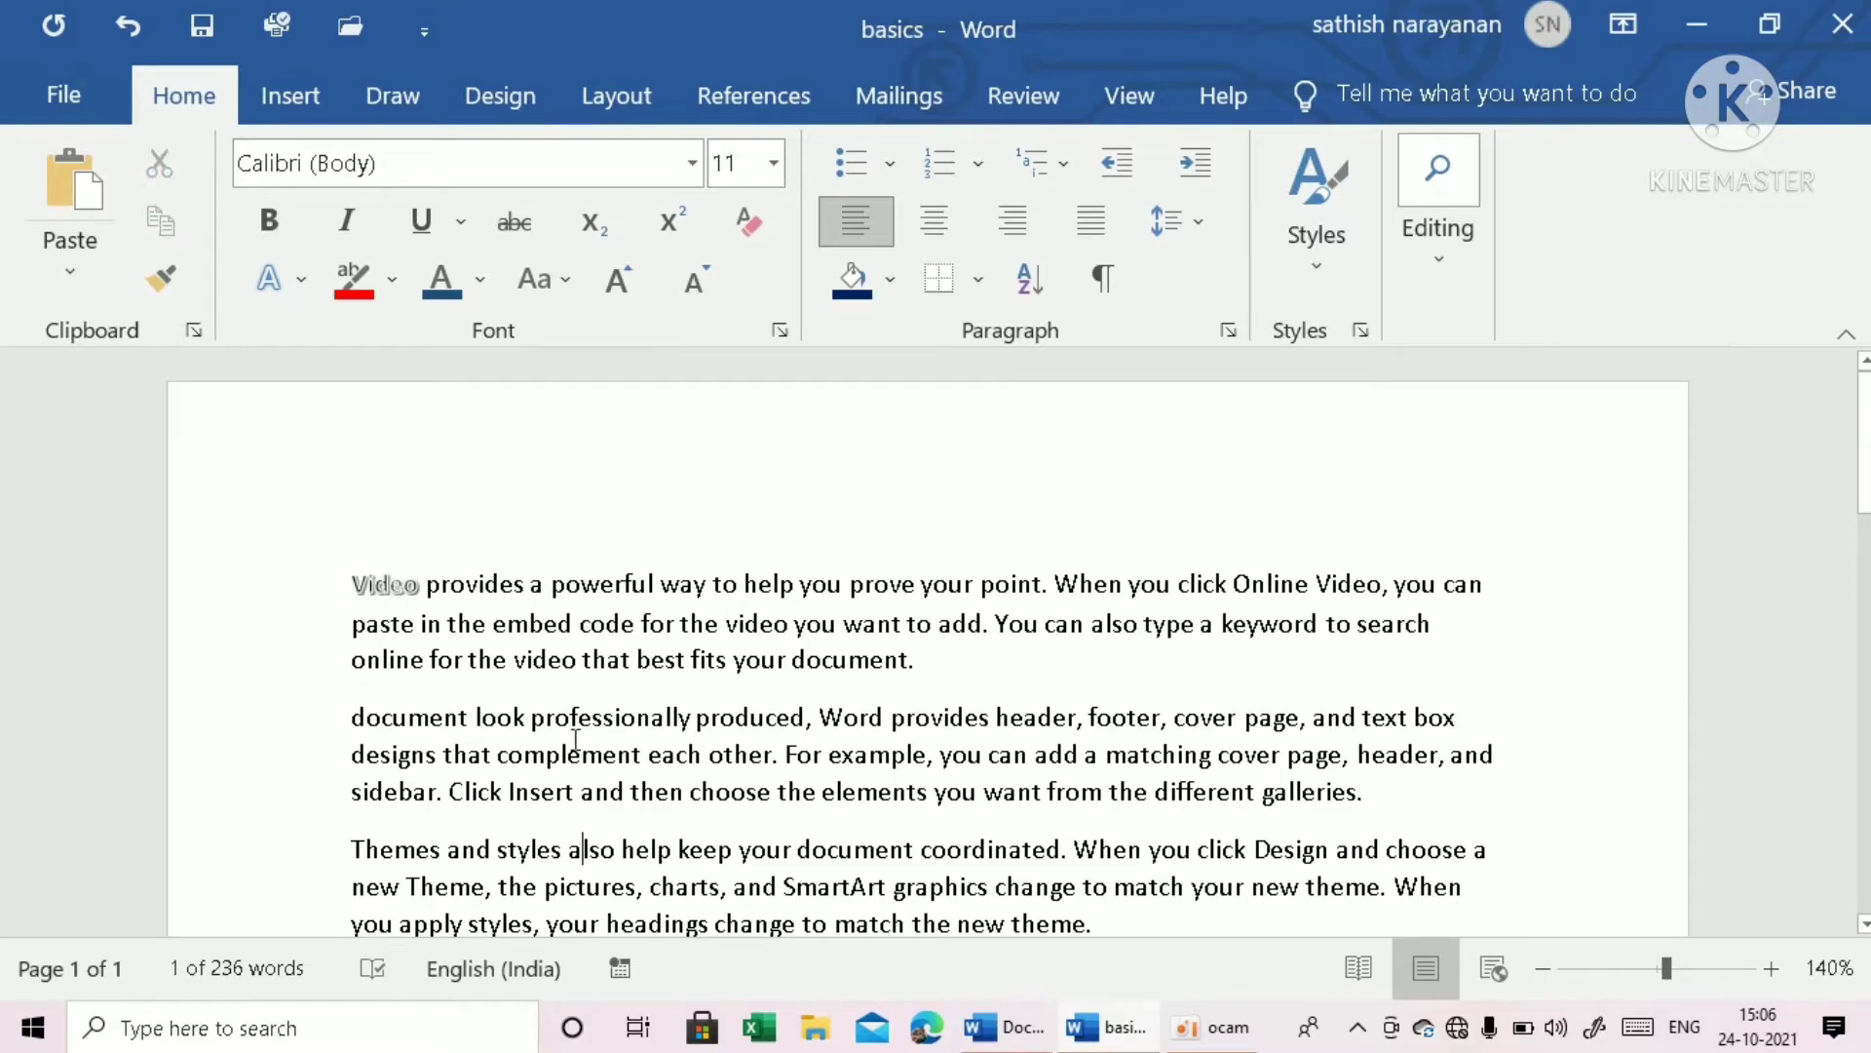
left_click(585, 854)
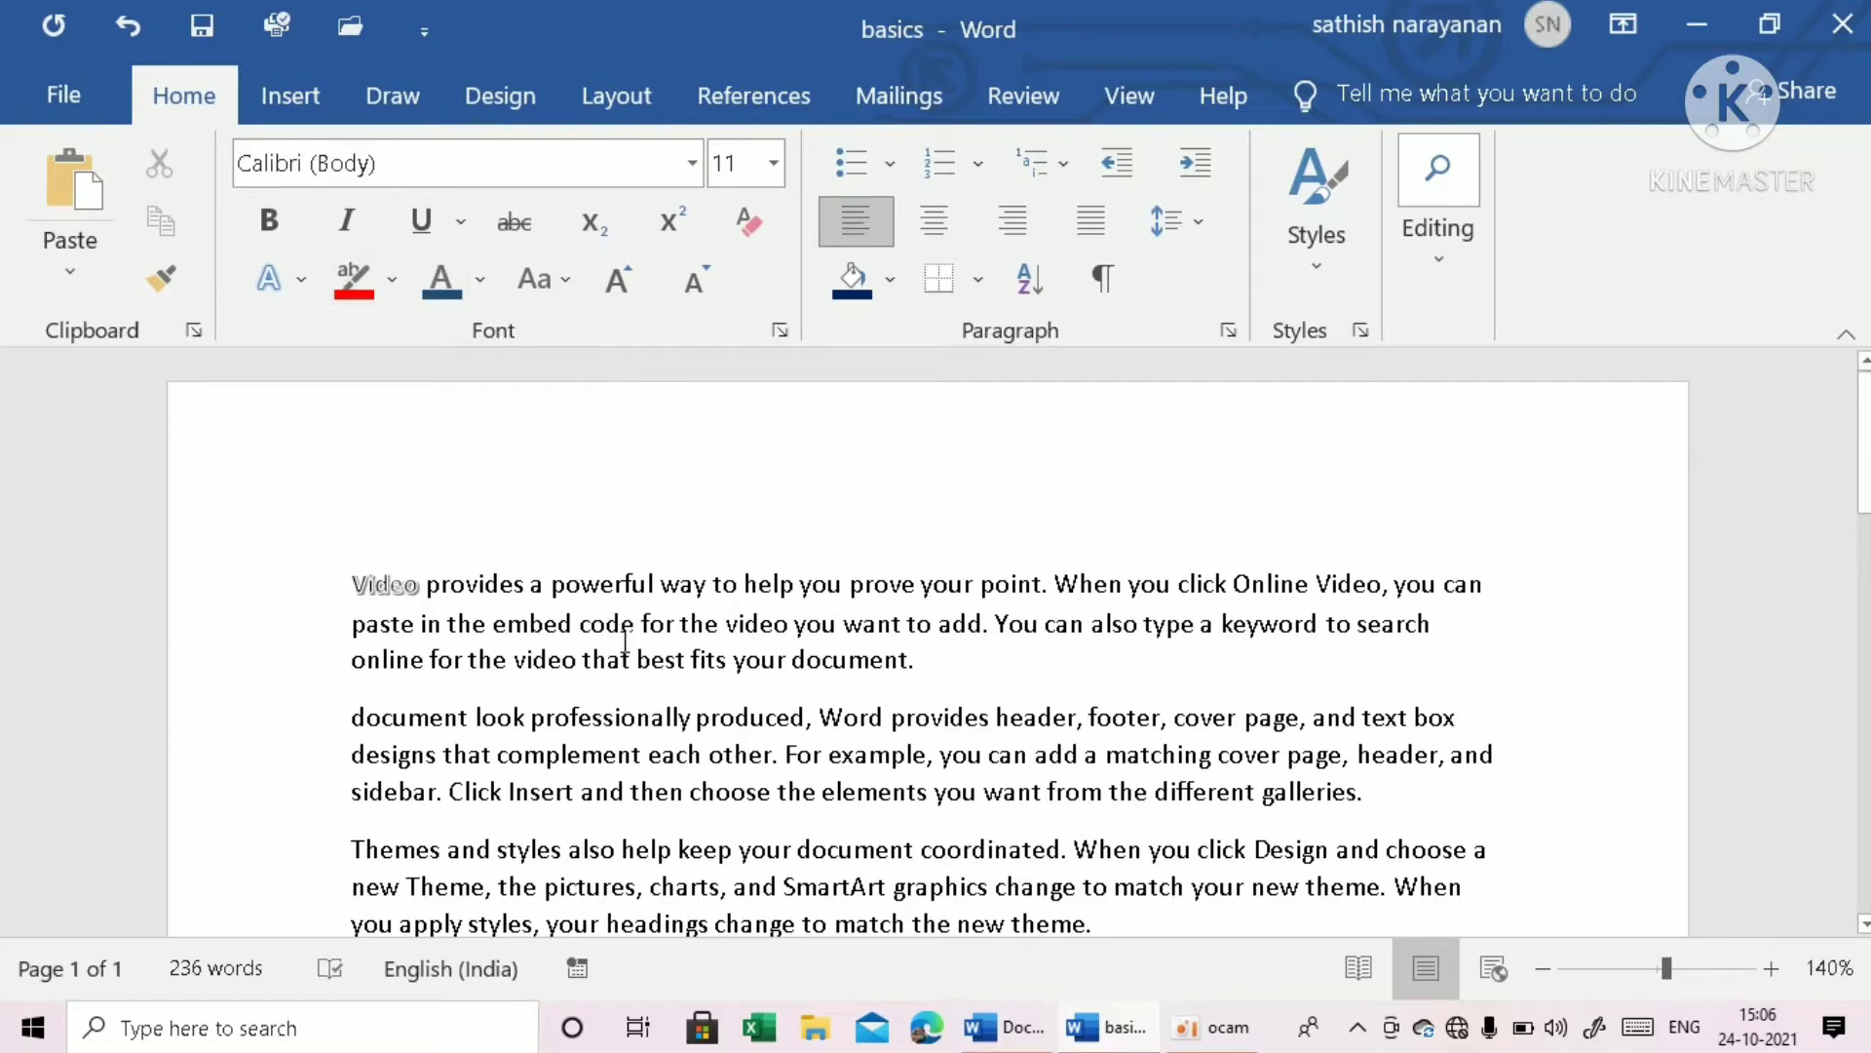
scroll(625, 640, "down", 1)
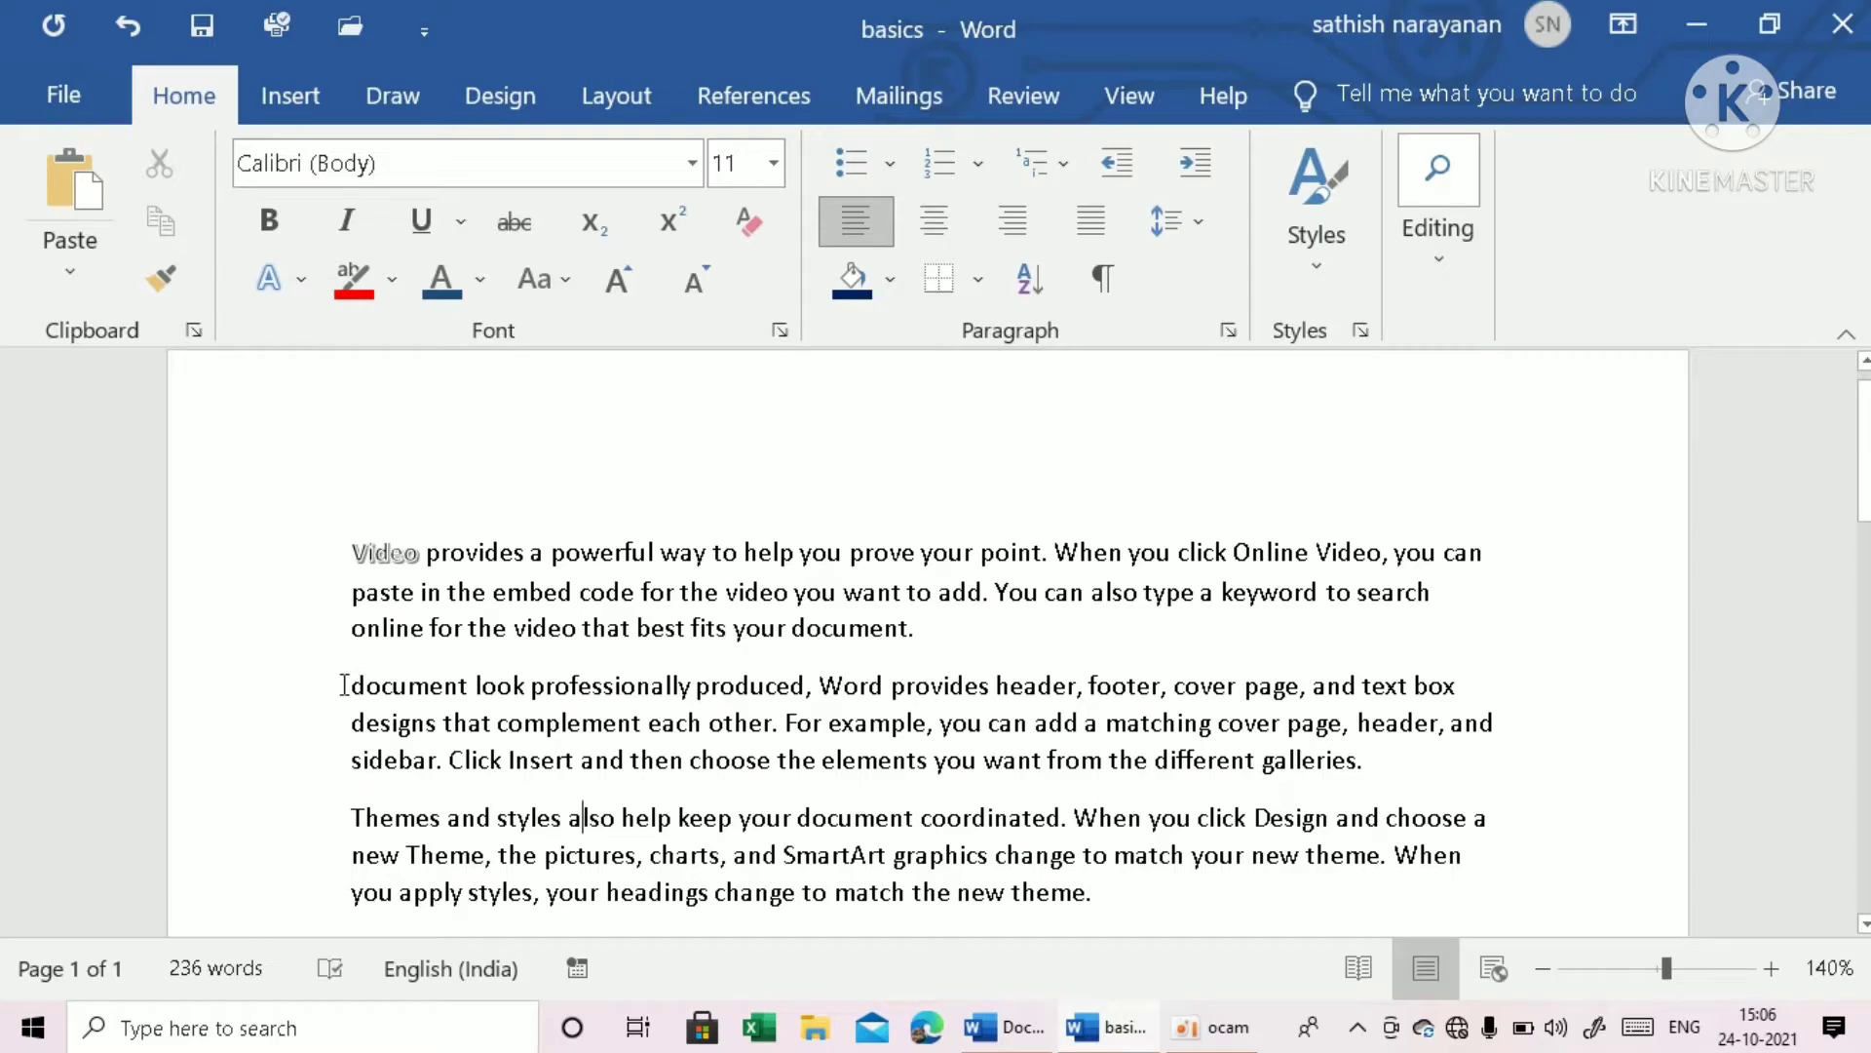
Highlight the word 'document' opening the second paragraph in Bright Green.
left_click_drag(344, 684, 475, 685)
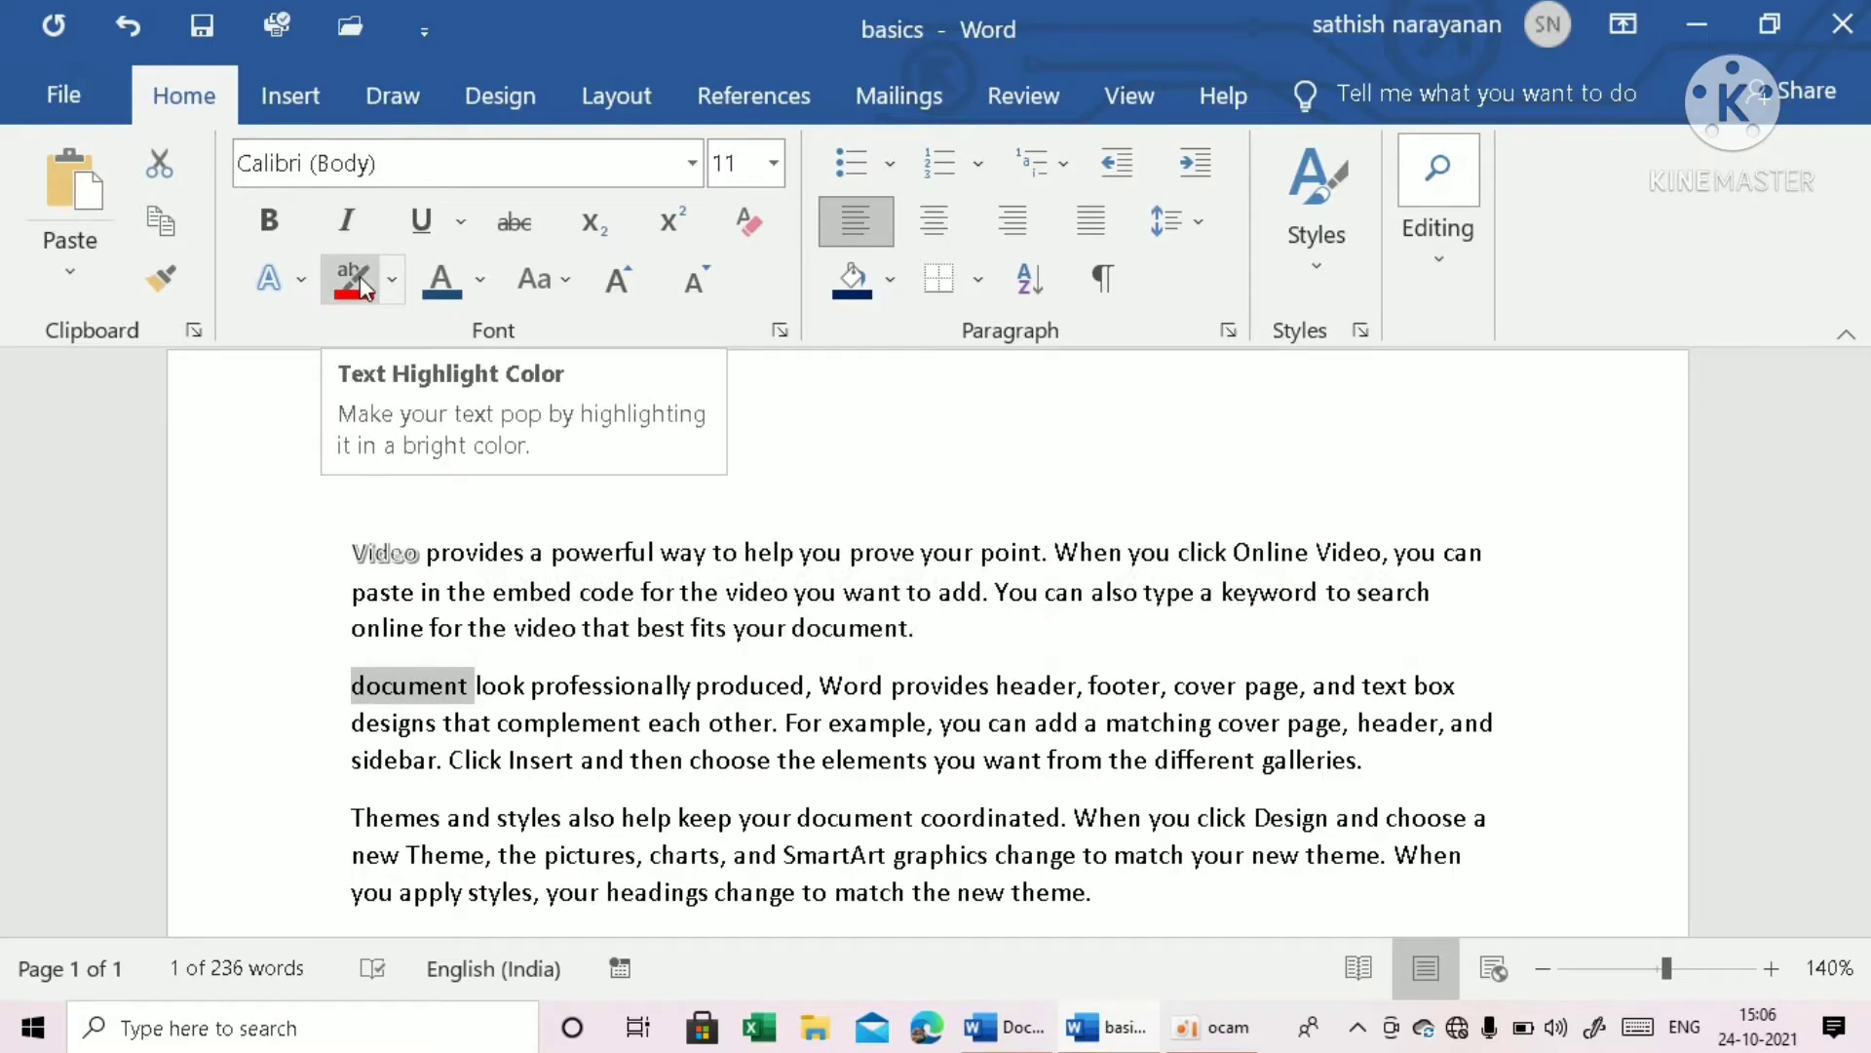
left_click(393, 282)
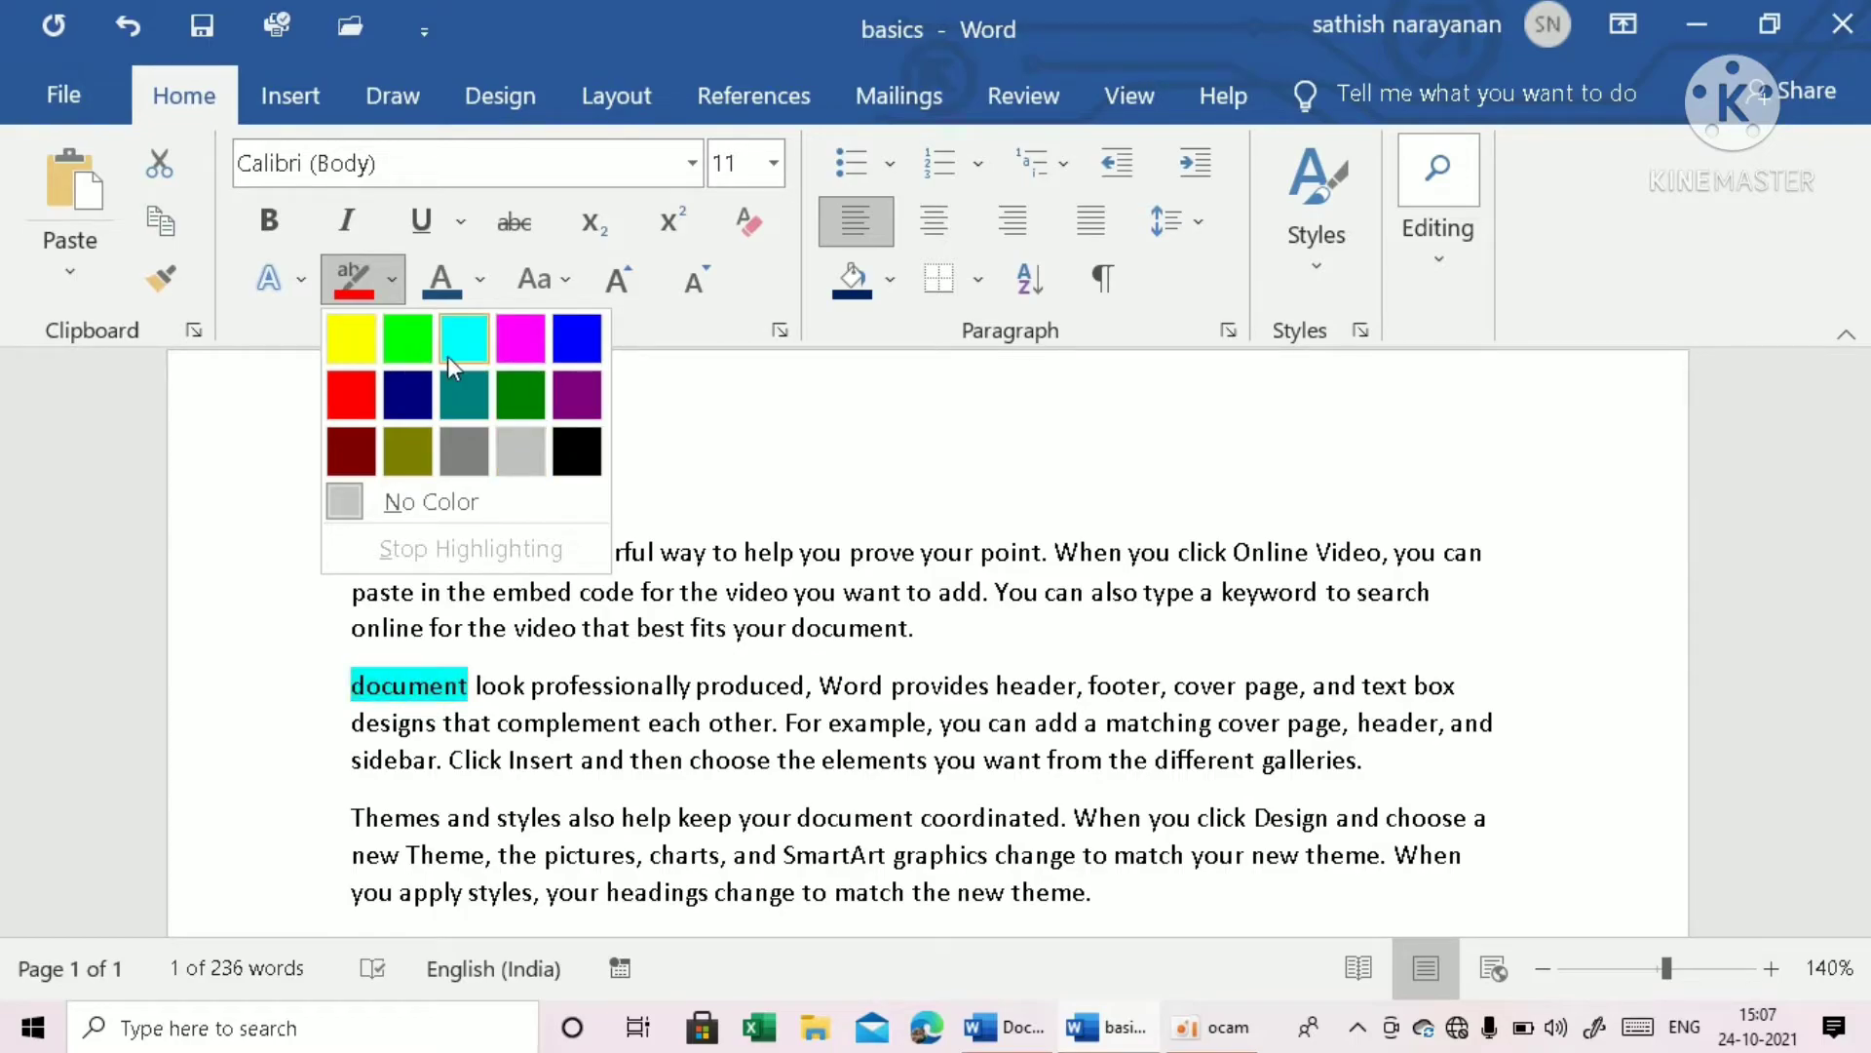
left_click(406, 338)
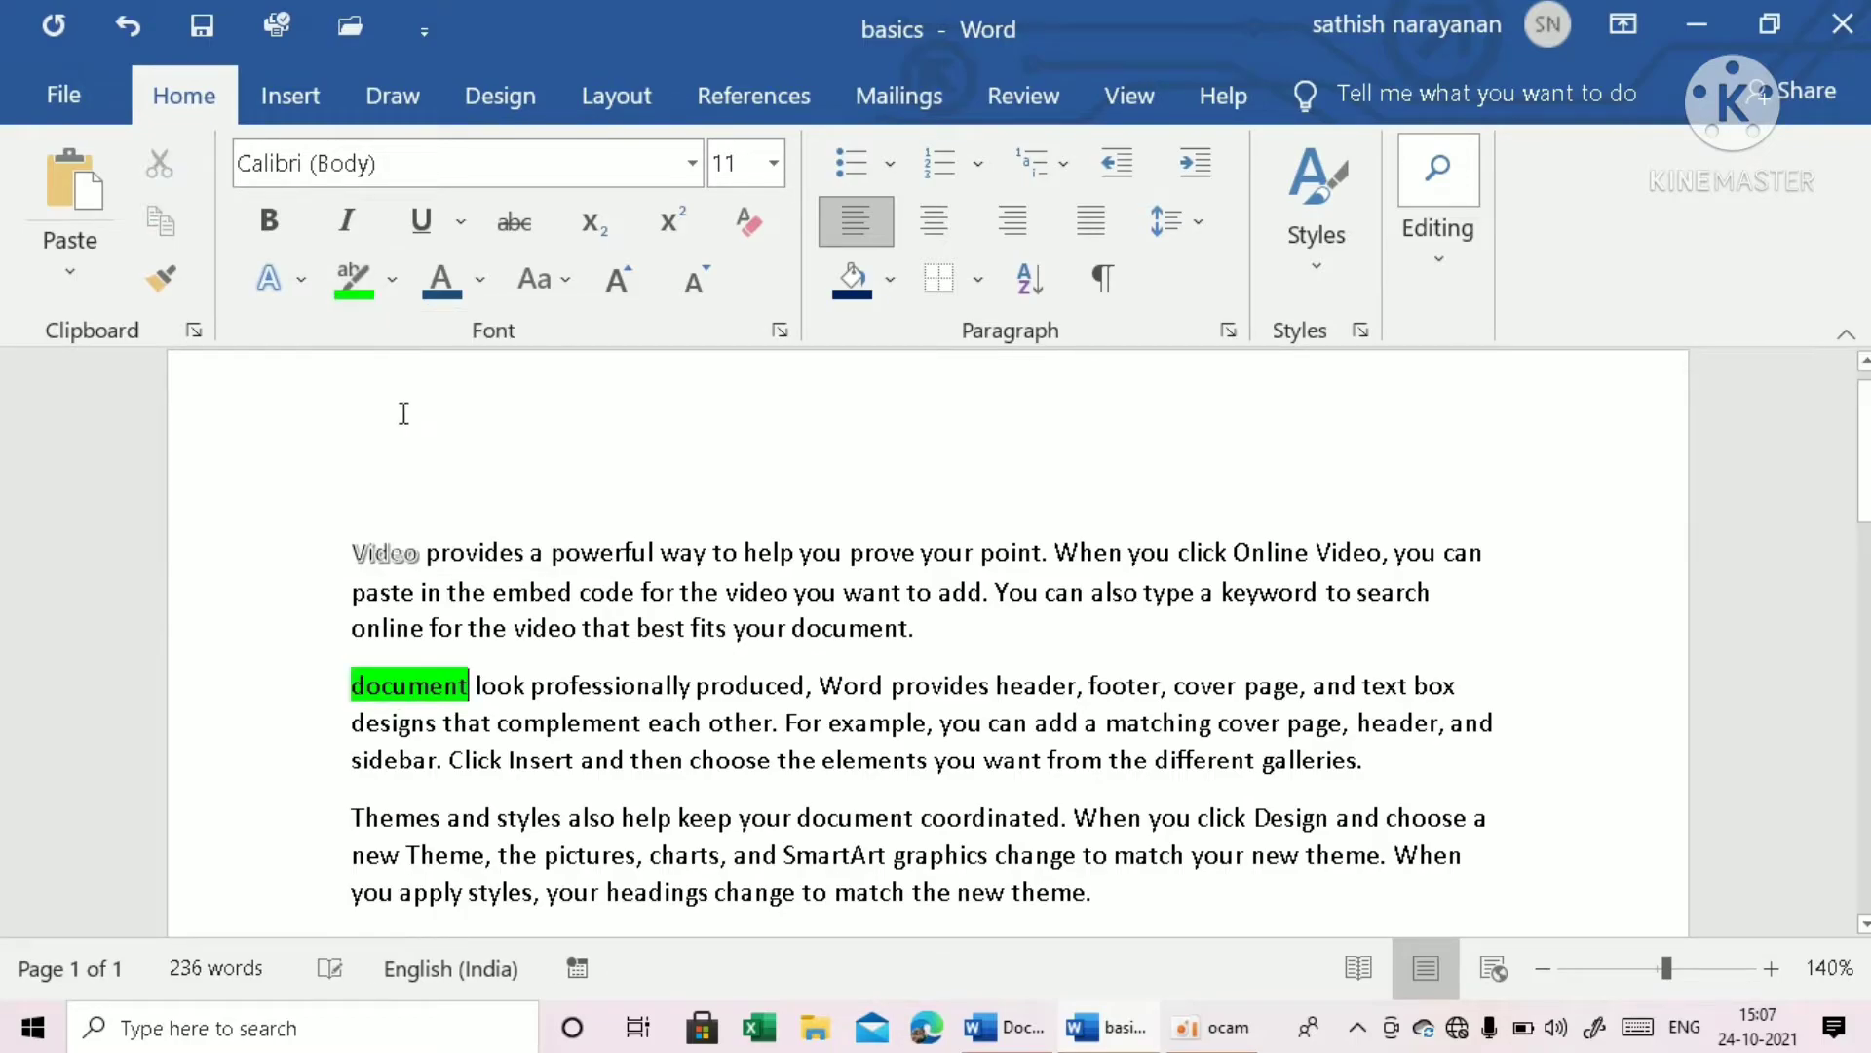
scroll(561, 707, "down", 1)
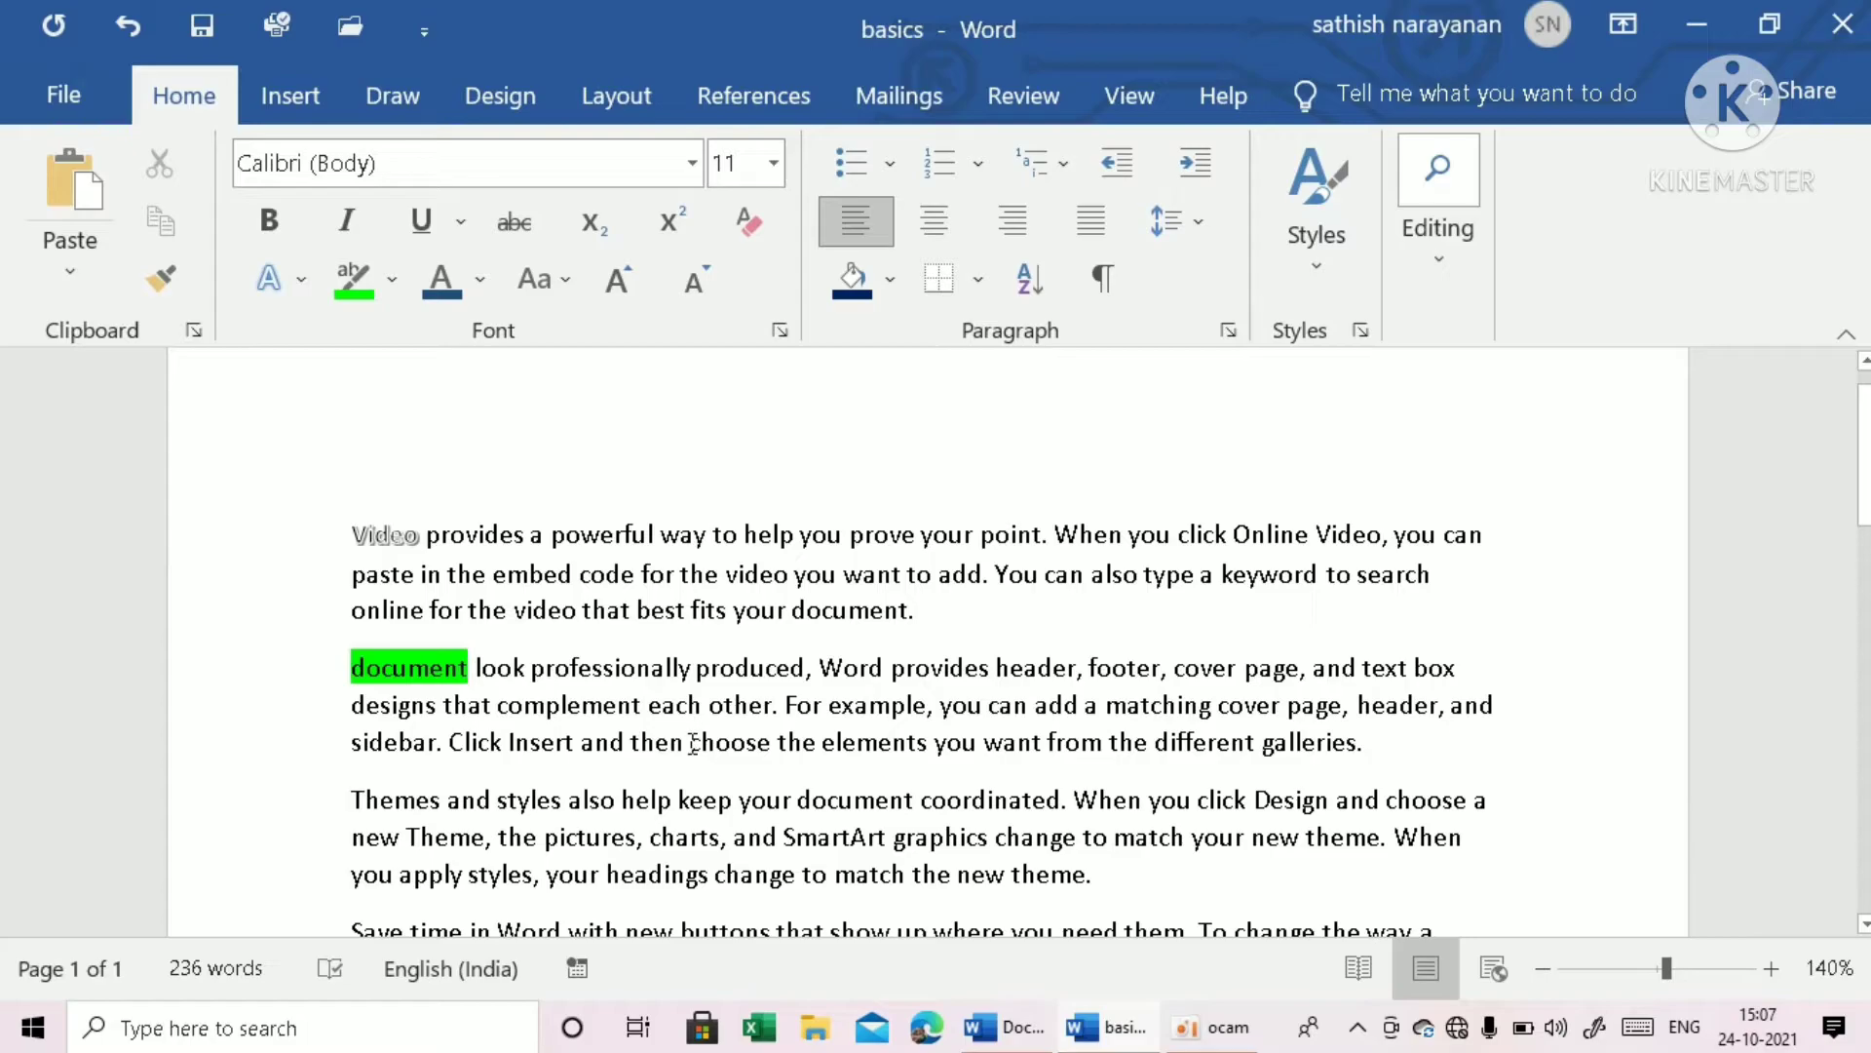
Colour the word 'choose' red, then select the Themes and styles paragraph.
left_click_drag(691, 744, 773, 749)
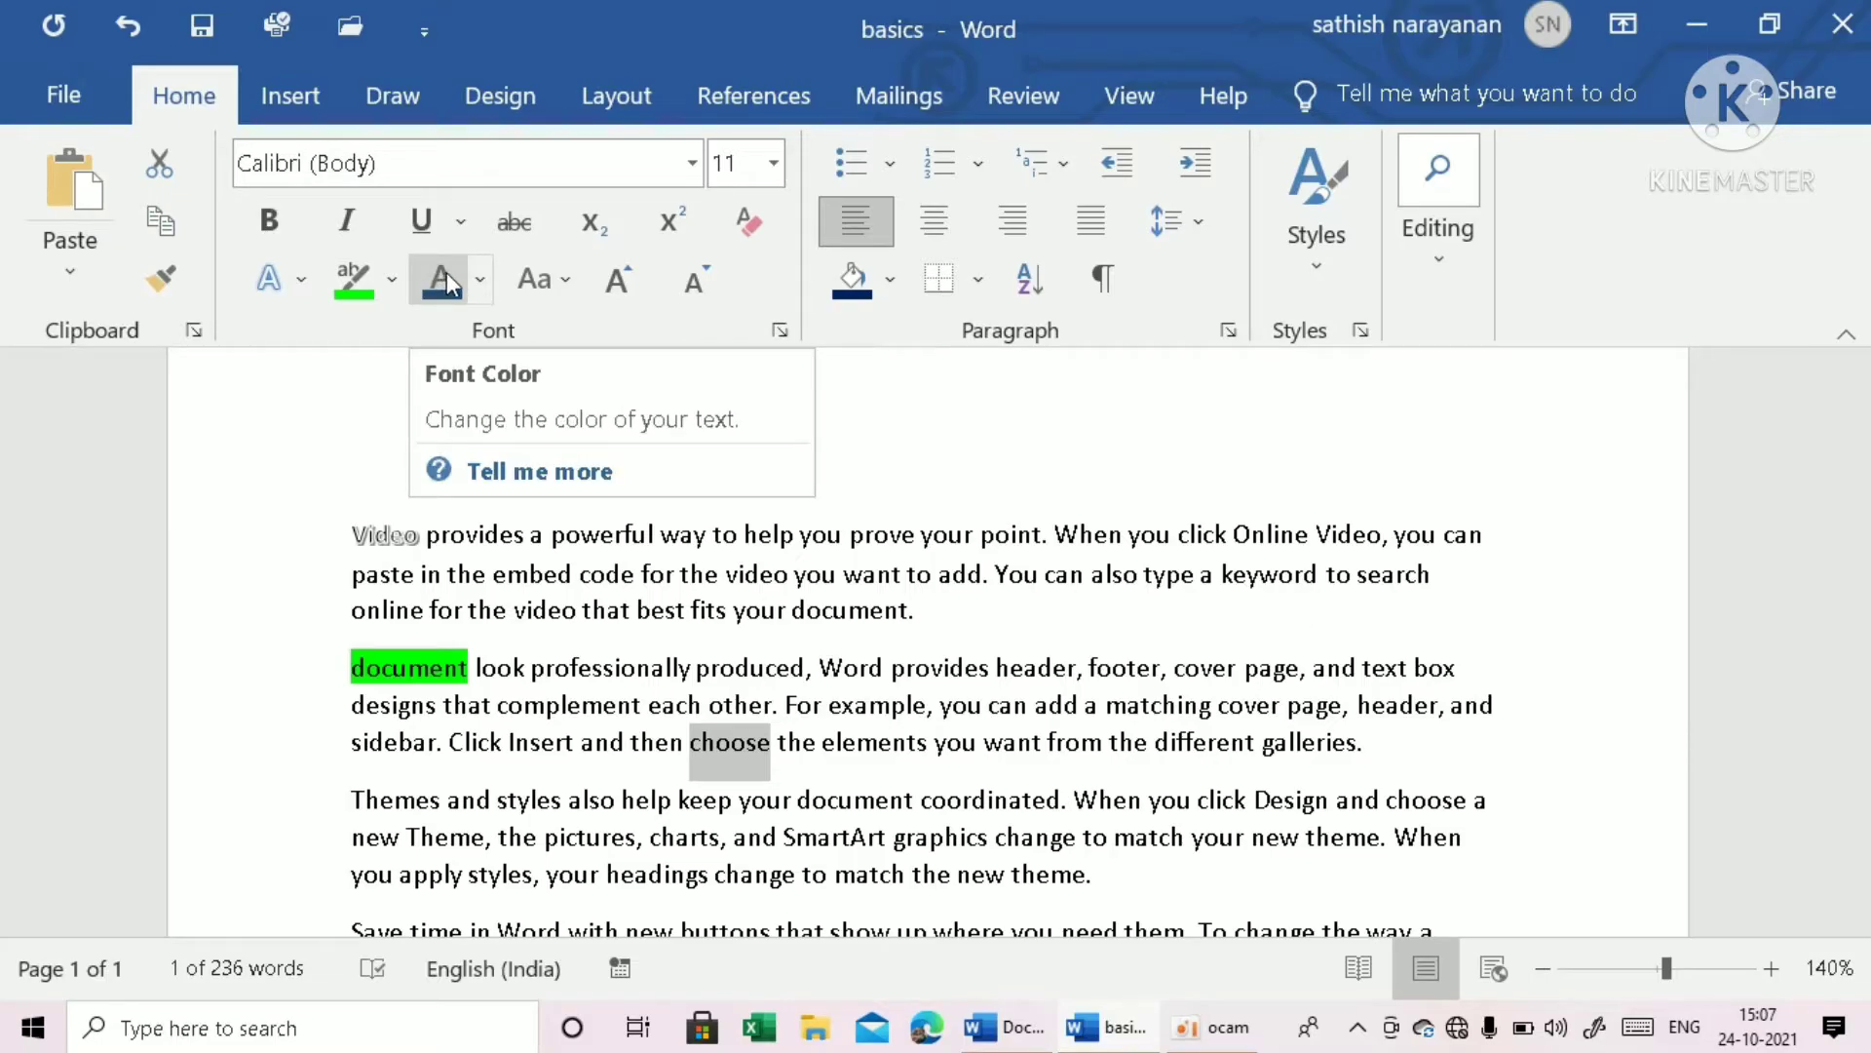
left_click(481, 286)
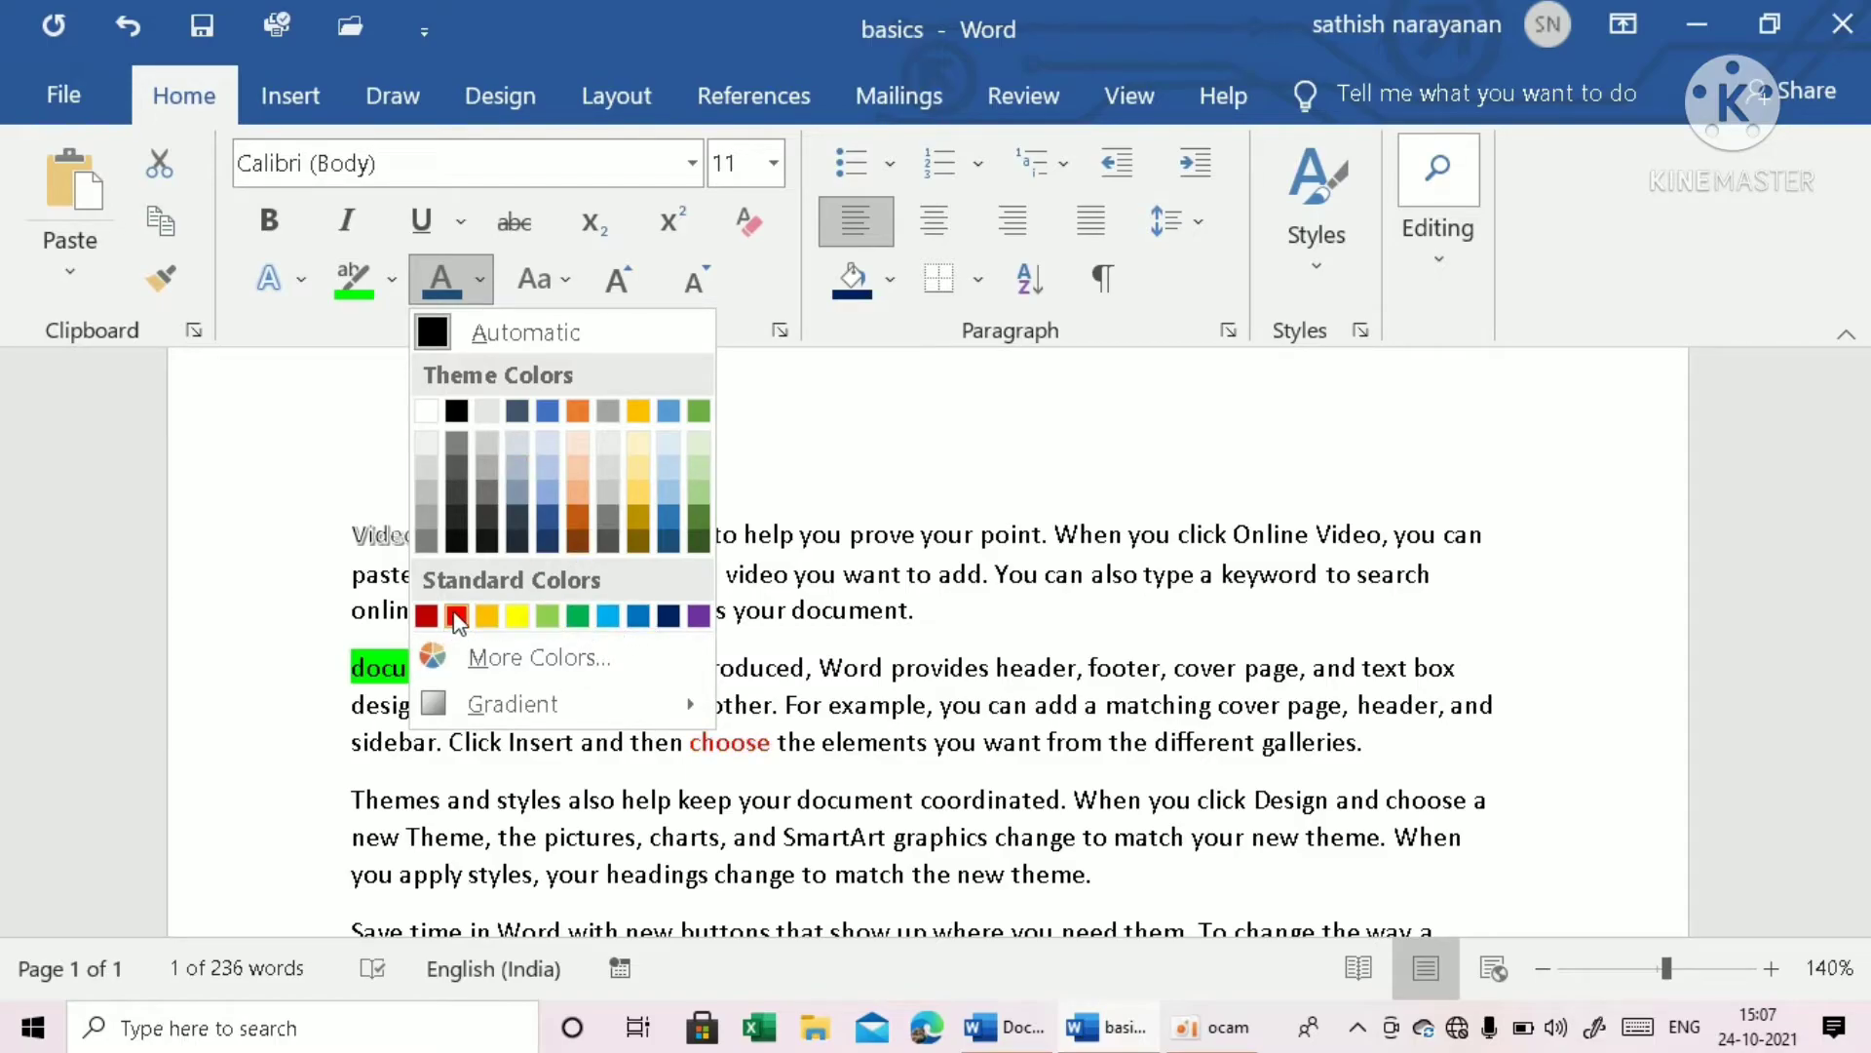
left_click(457, 615)
left_click(775, 703)
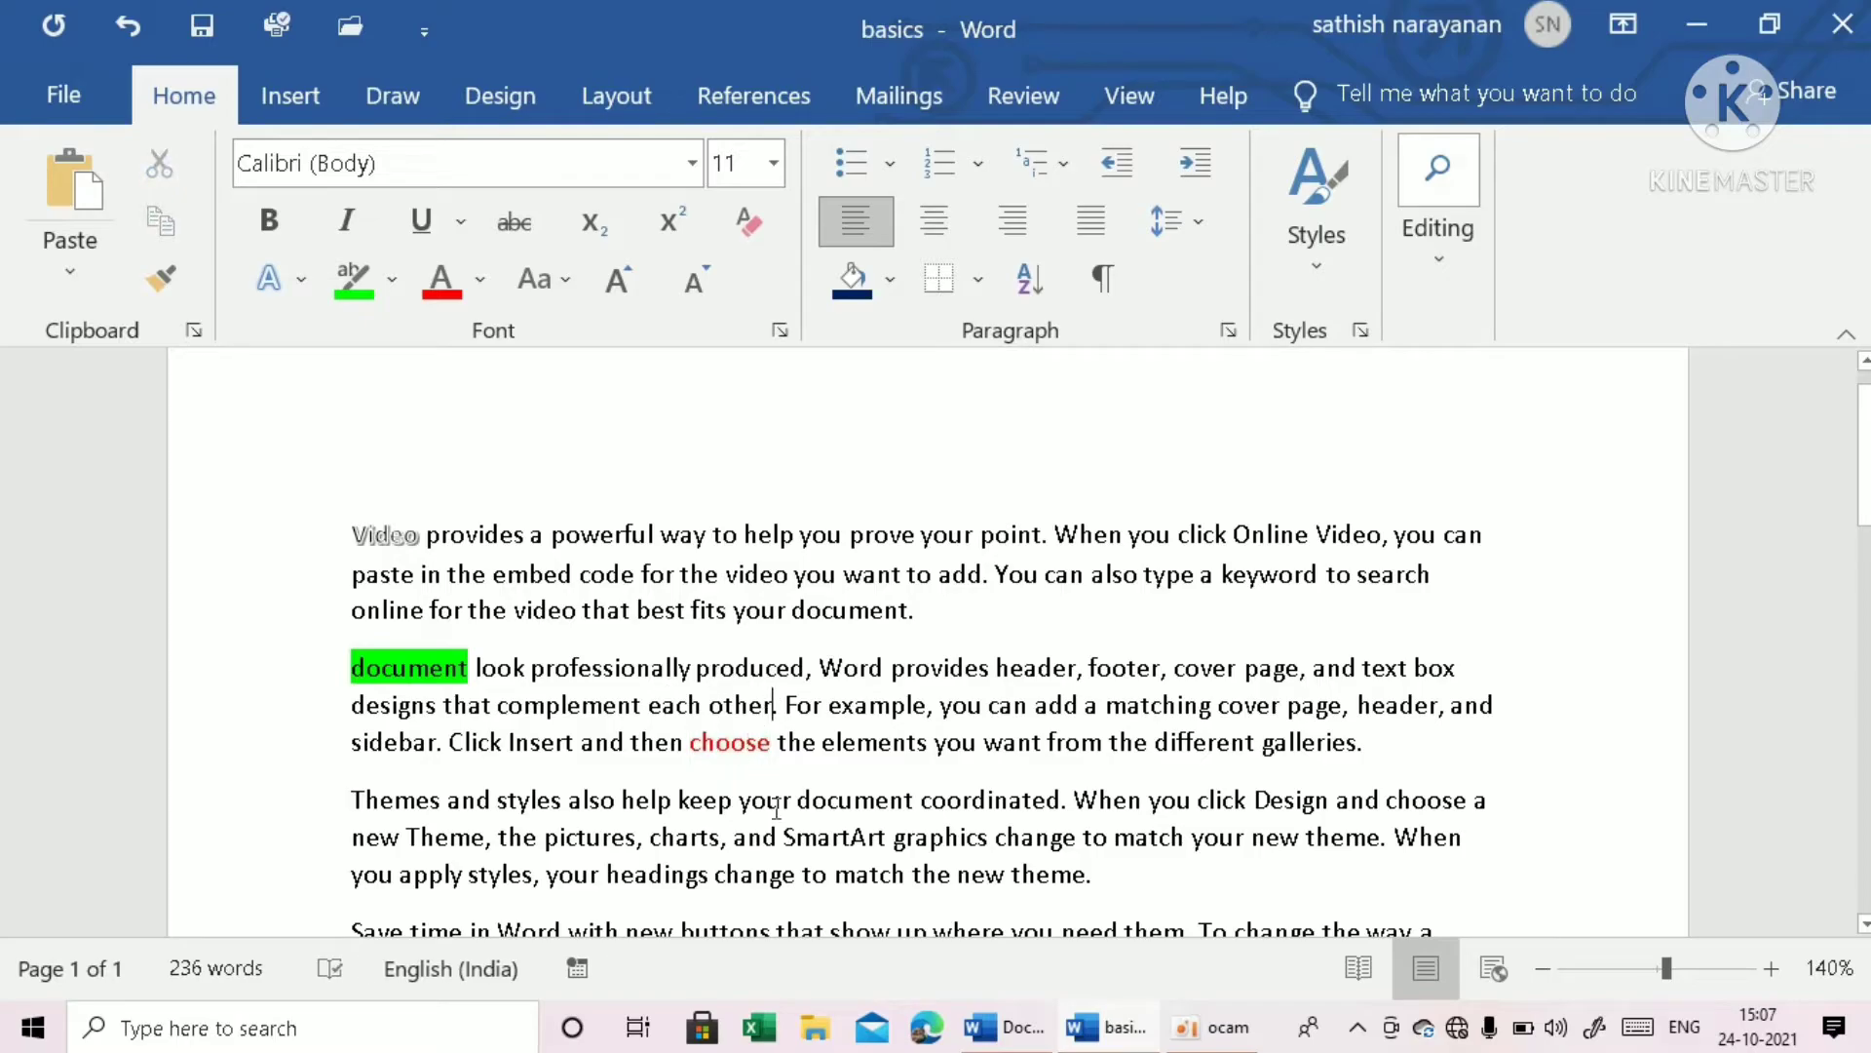
scroll(770, 709, "down", 1)
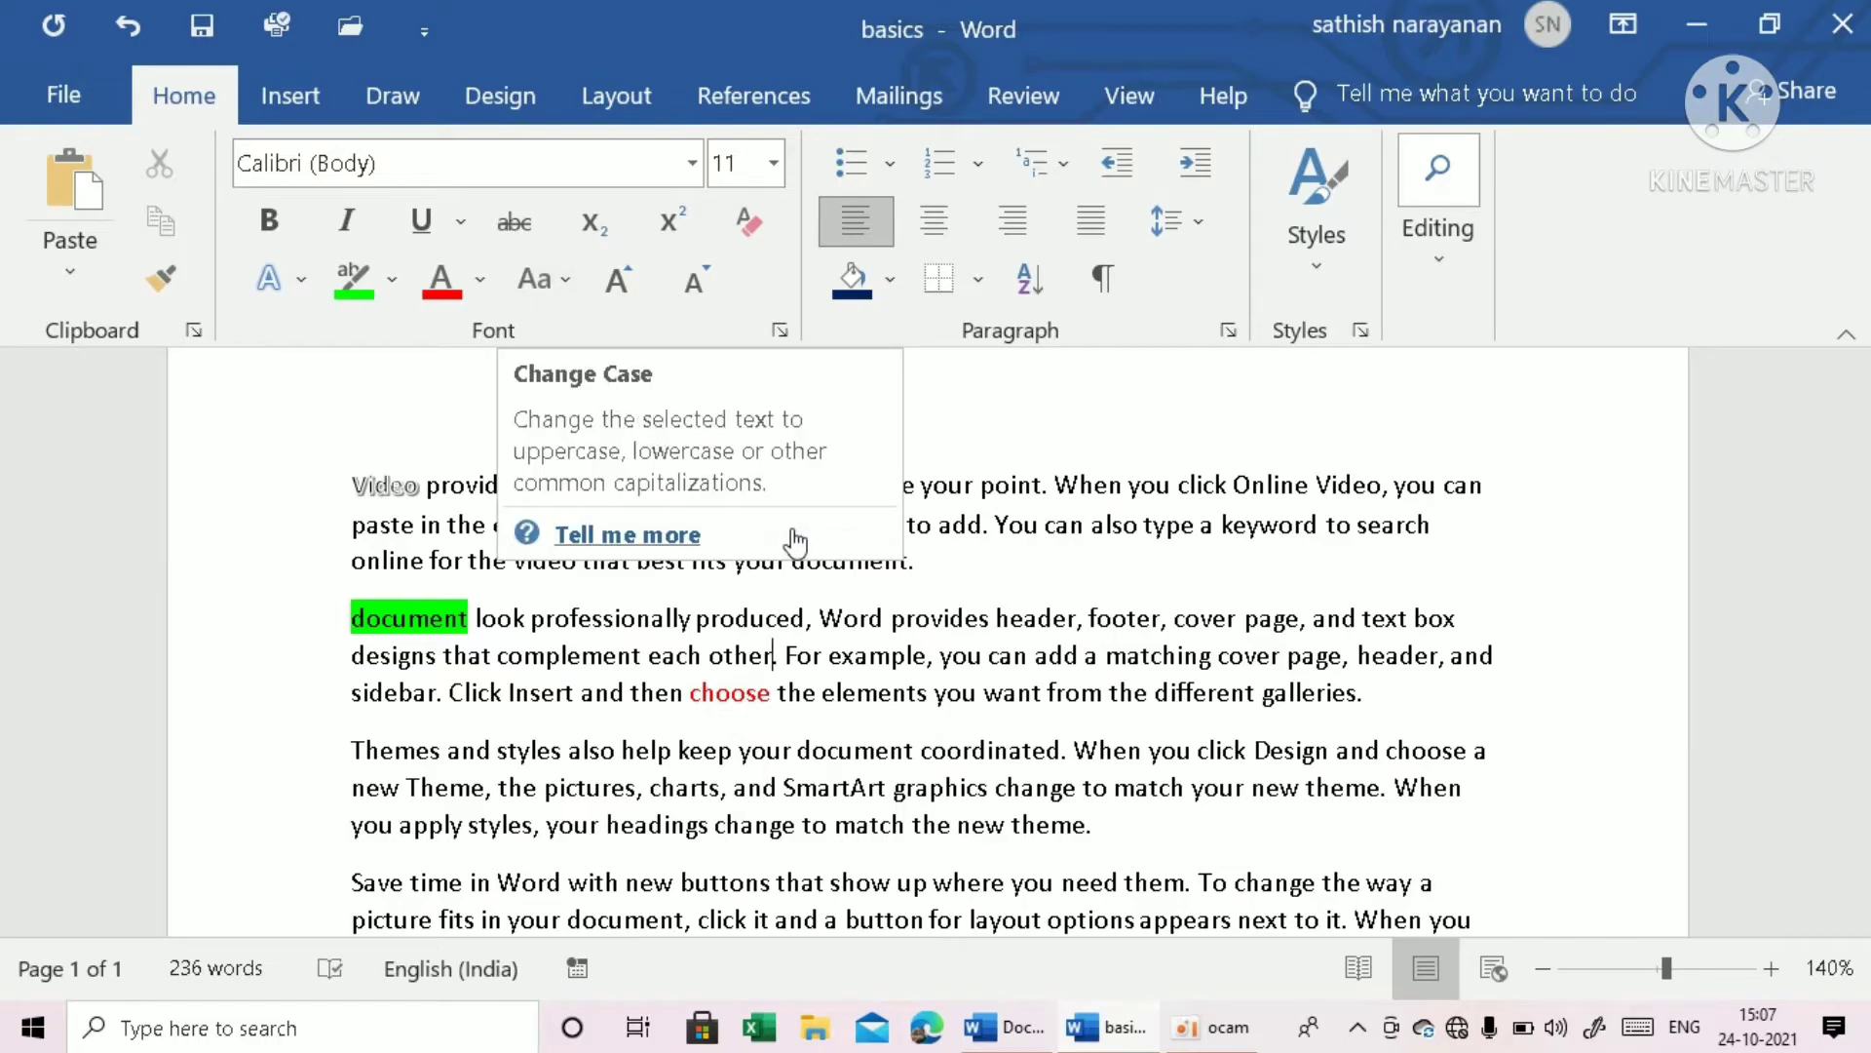
scroll(809, 584, "down", 1)
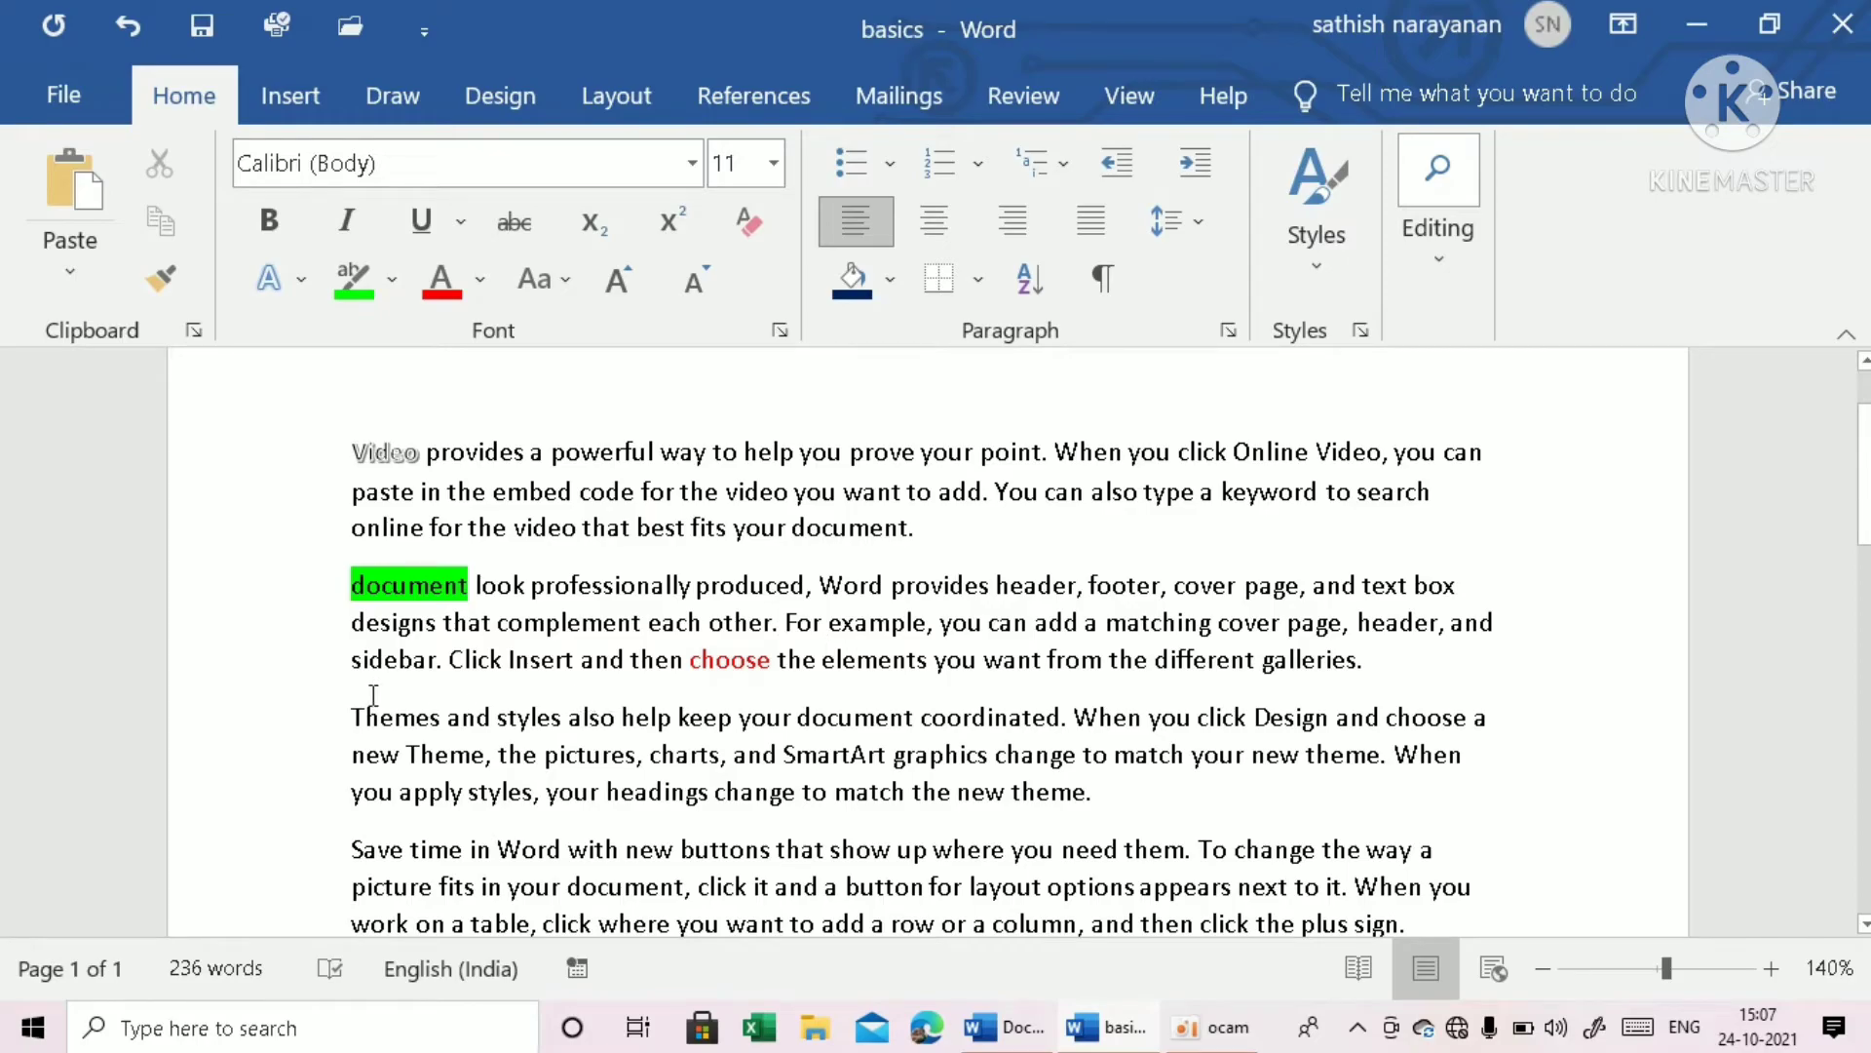
left_click_drag(351, 716, 1089, 784)
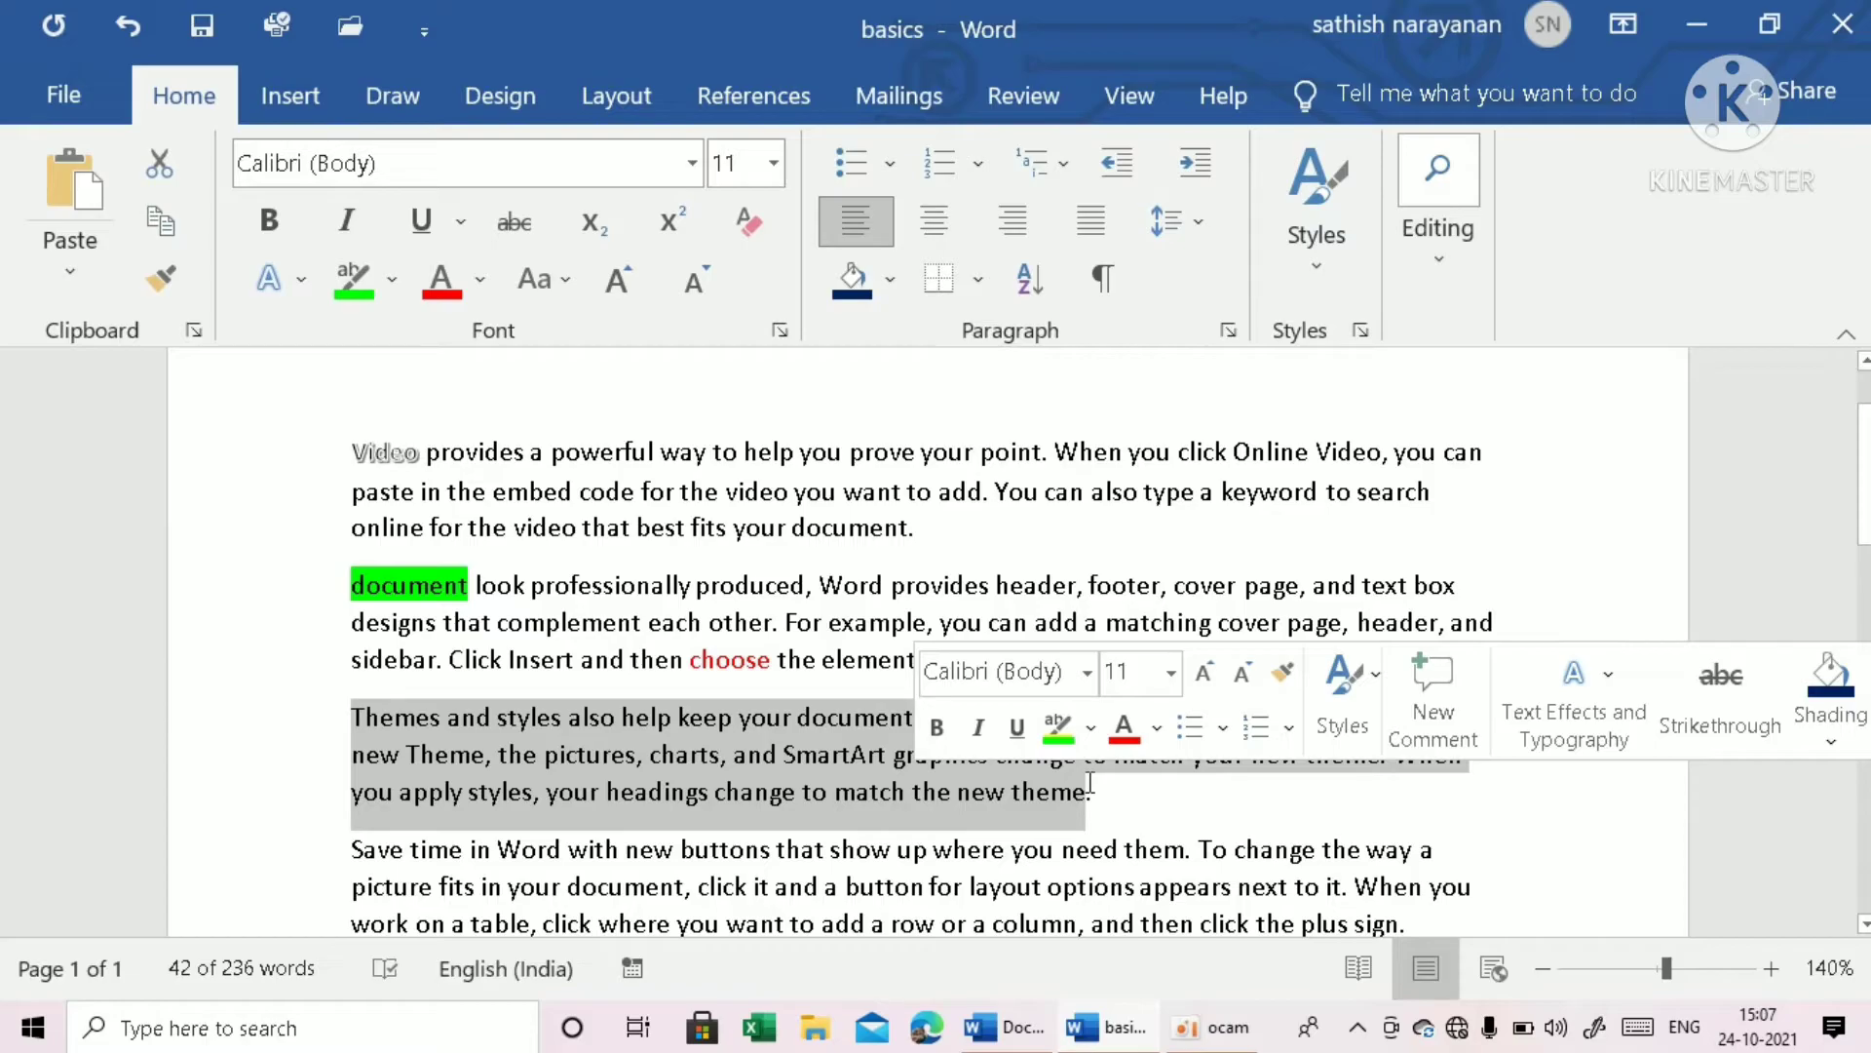
Cycle the Themes paragraph through UPPERCASE (undone) and lowercase, ending in Sentence case.
left_click(567, 271)
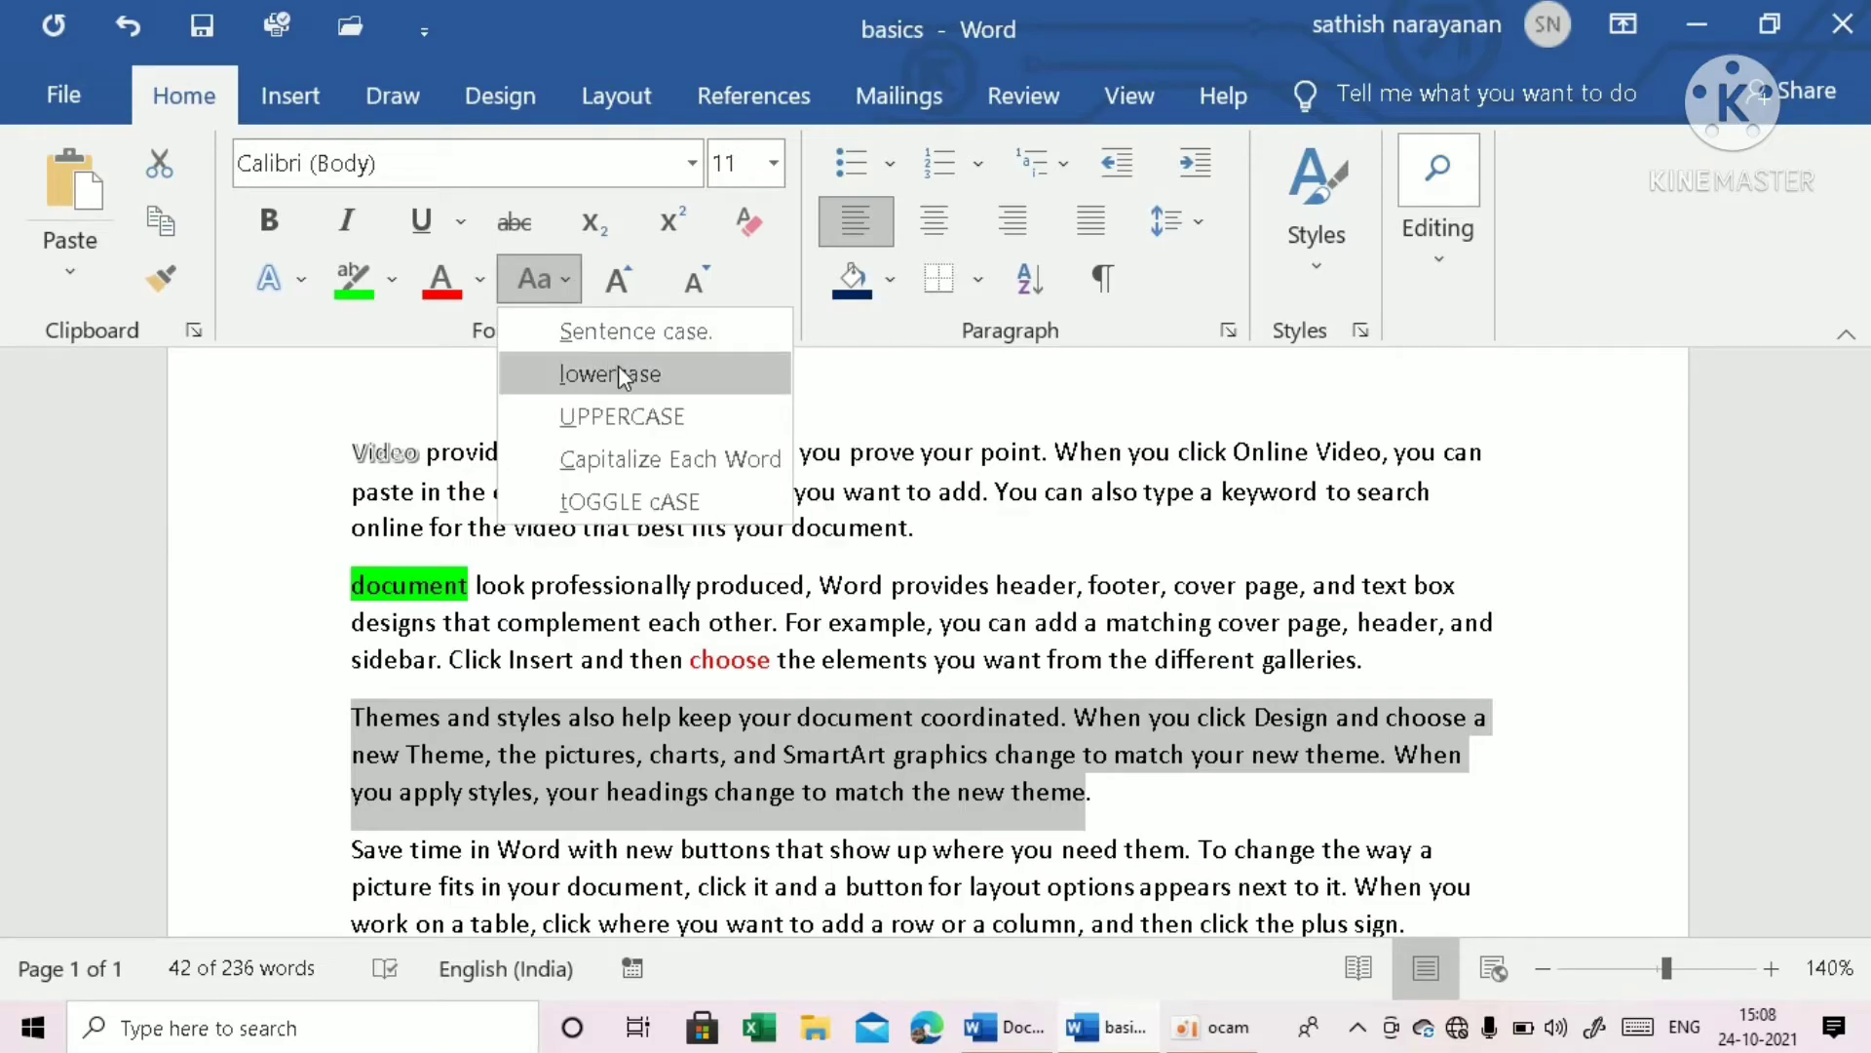
left_click(622, 413)
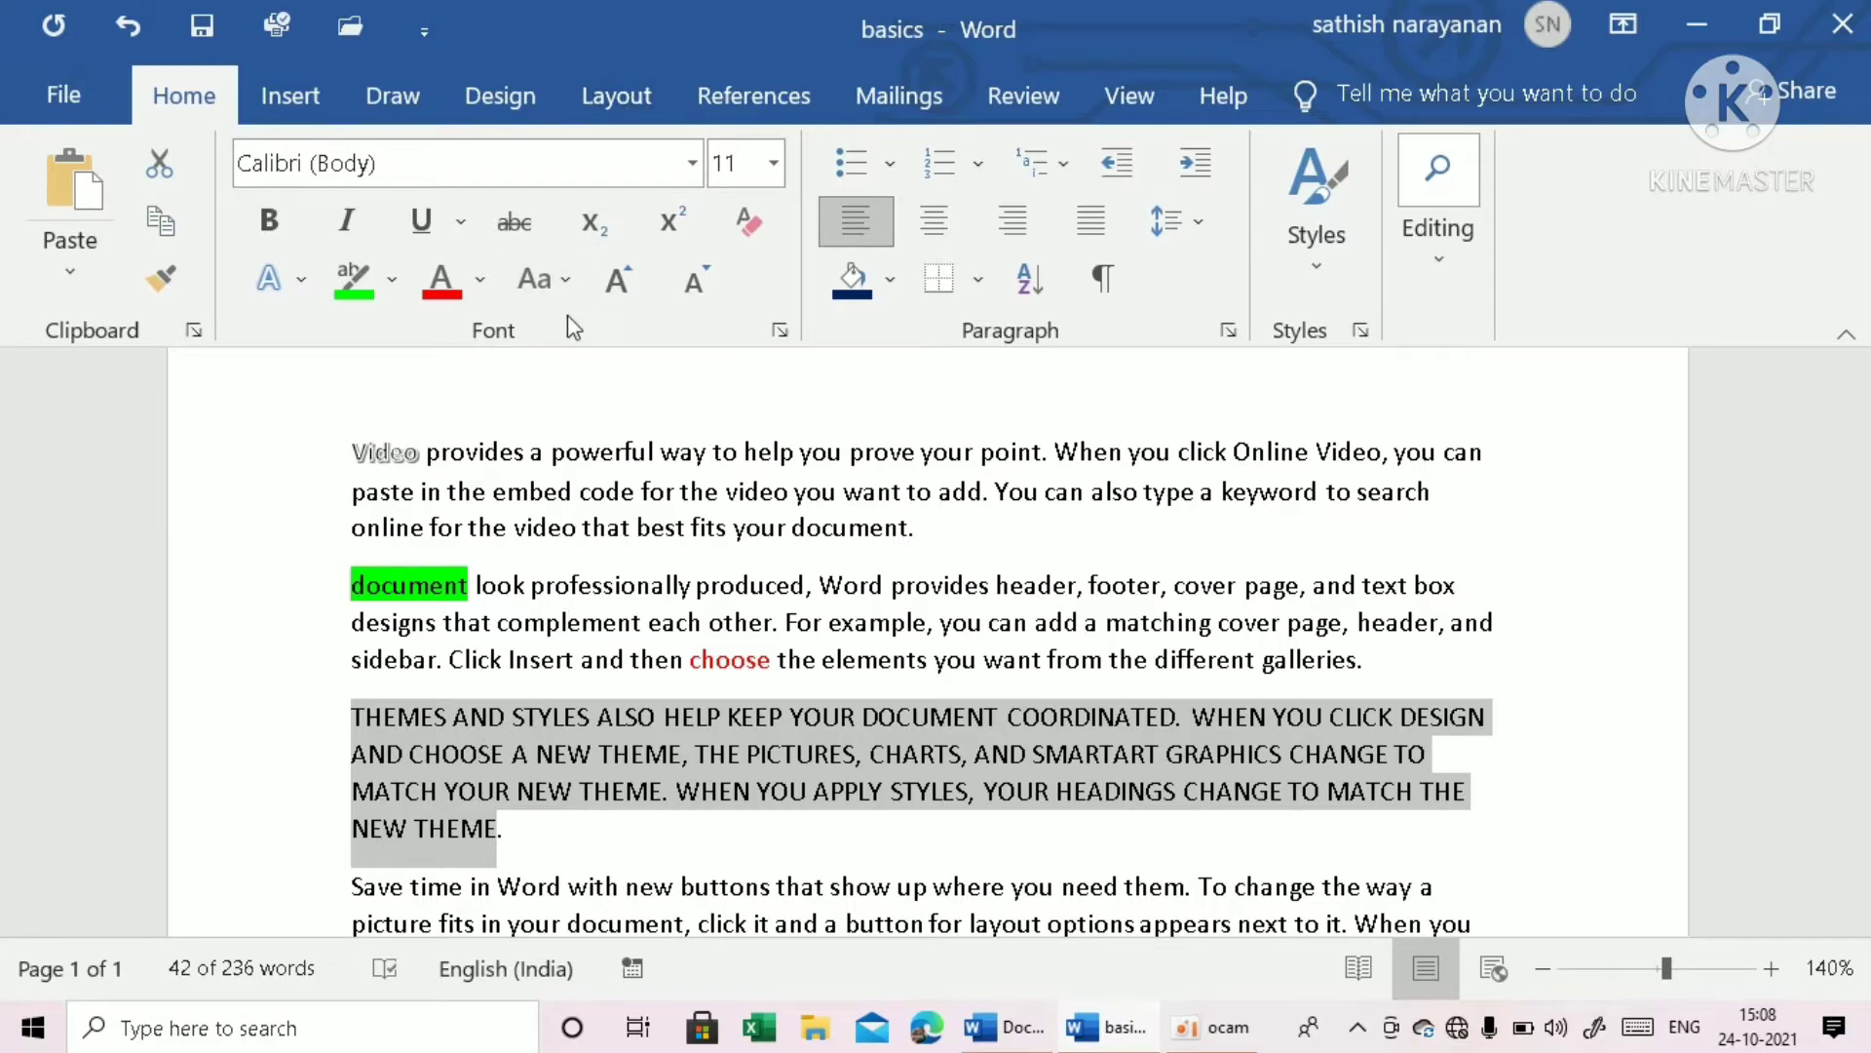
key("ctrl+z")
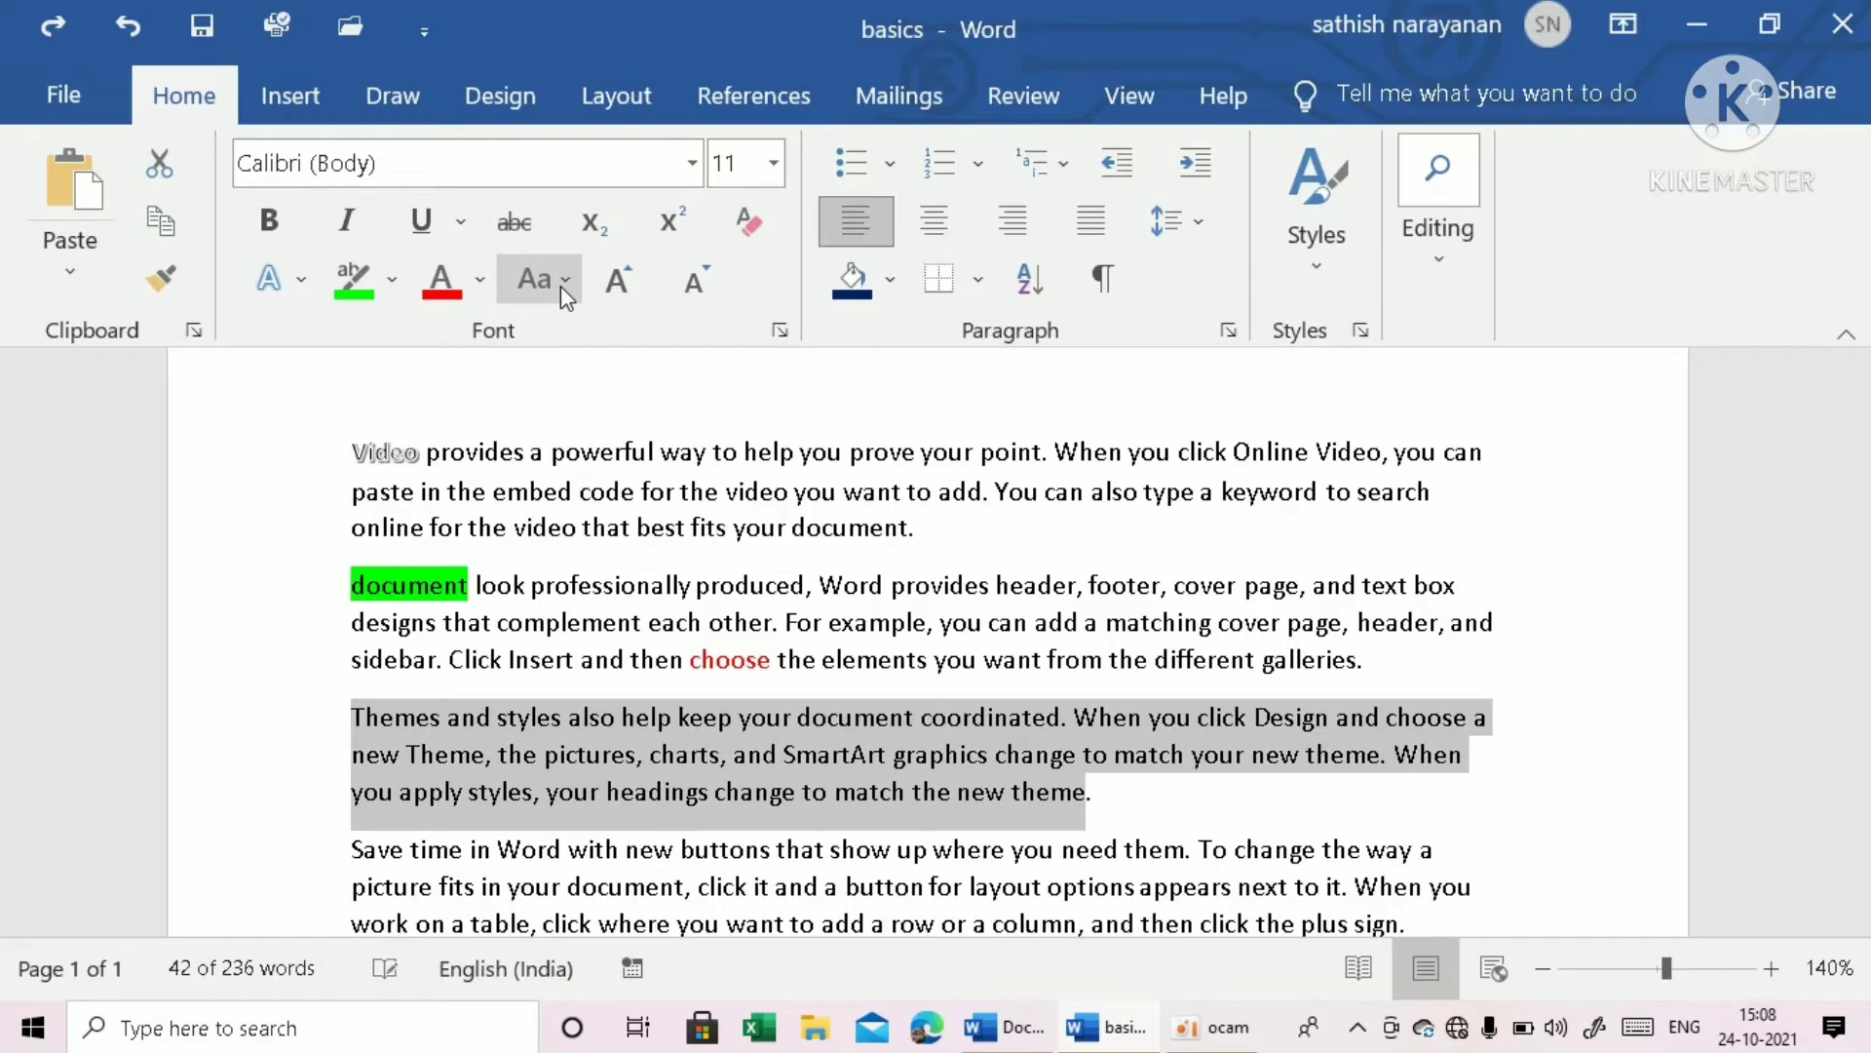
left_click(559, 285)
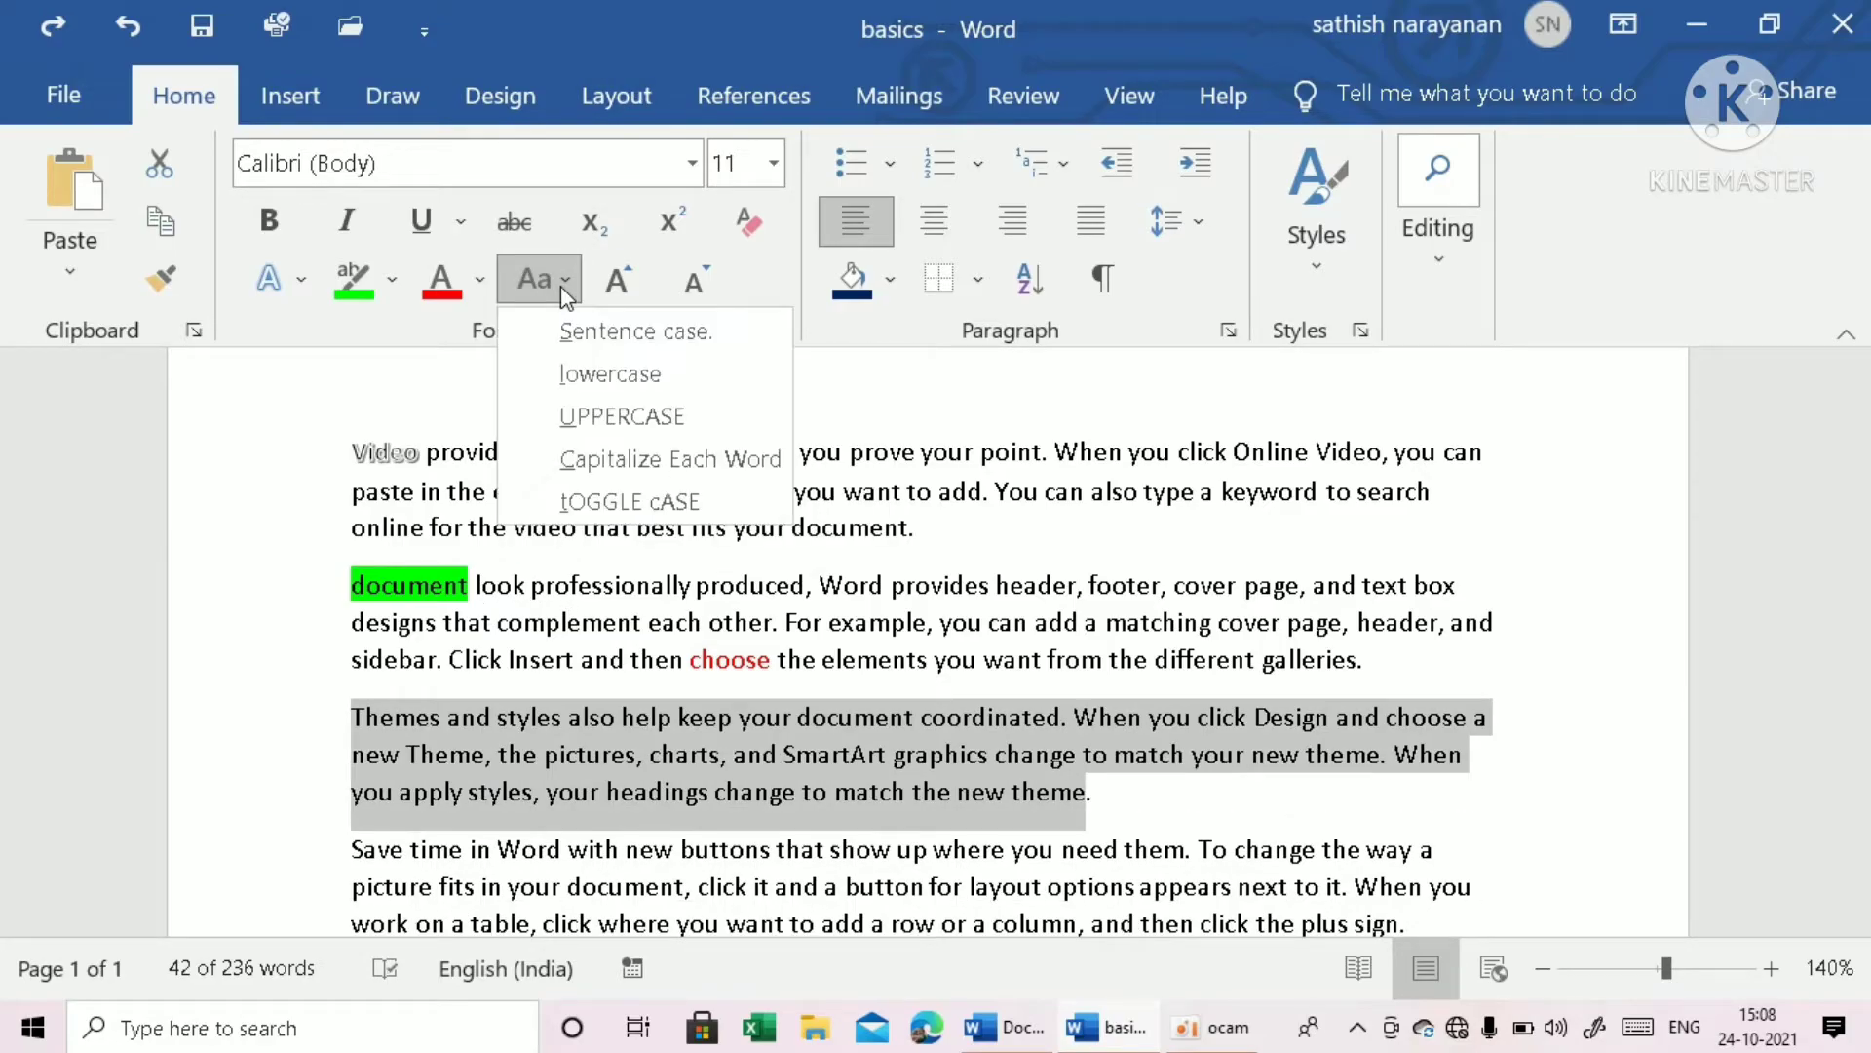
left_click(590, 372)
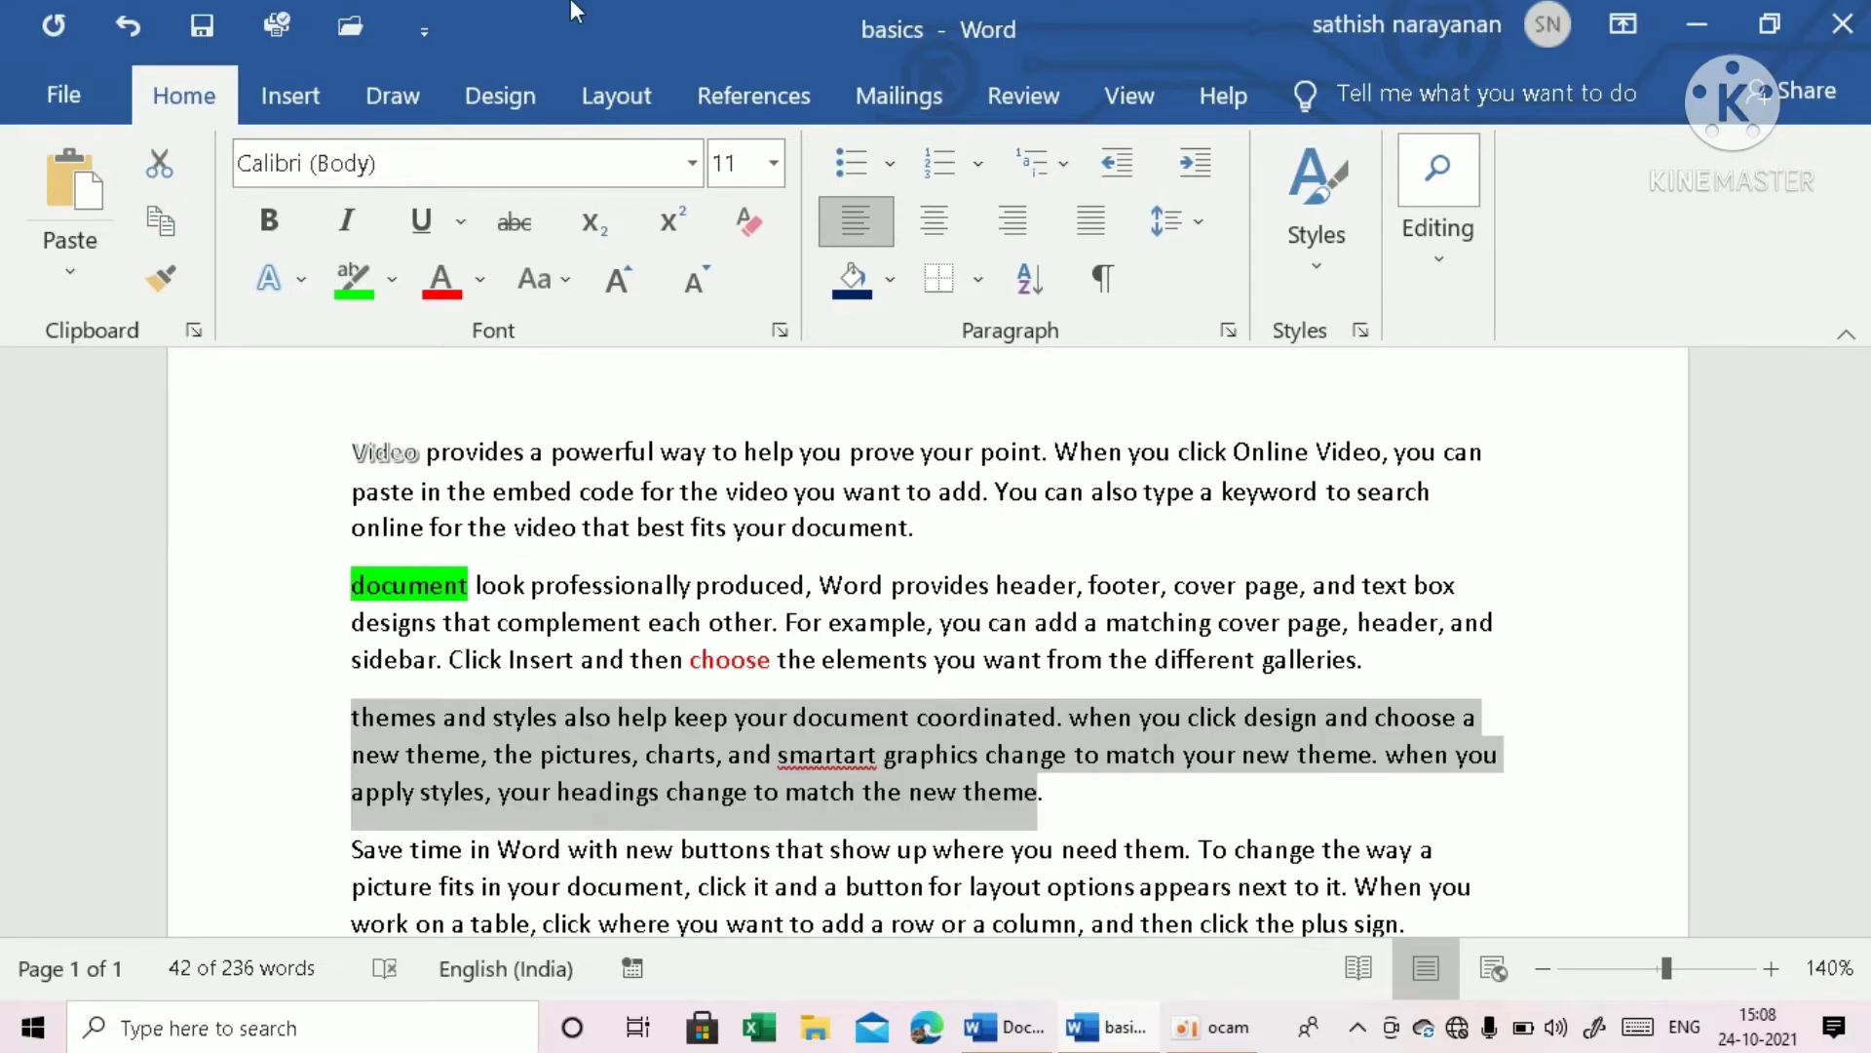
left_click(539, 280)
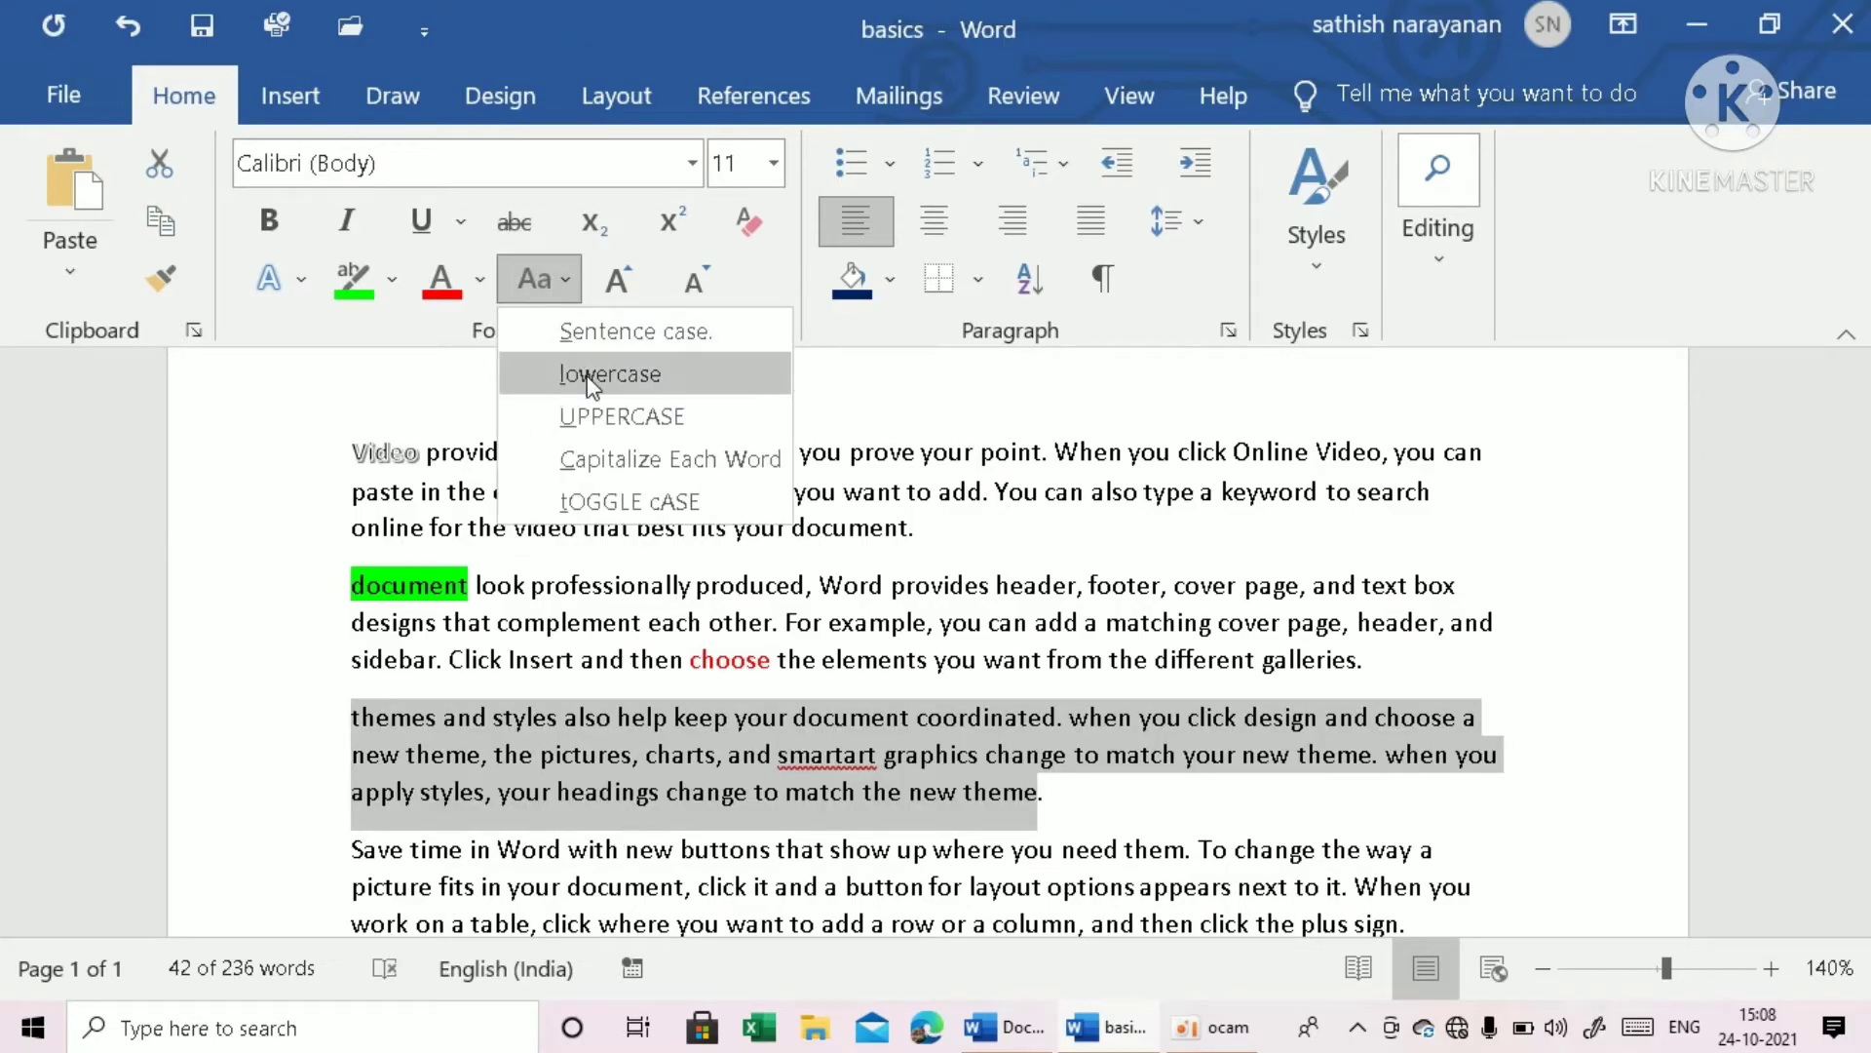
left_click(620, 341)
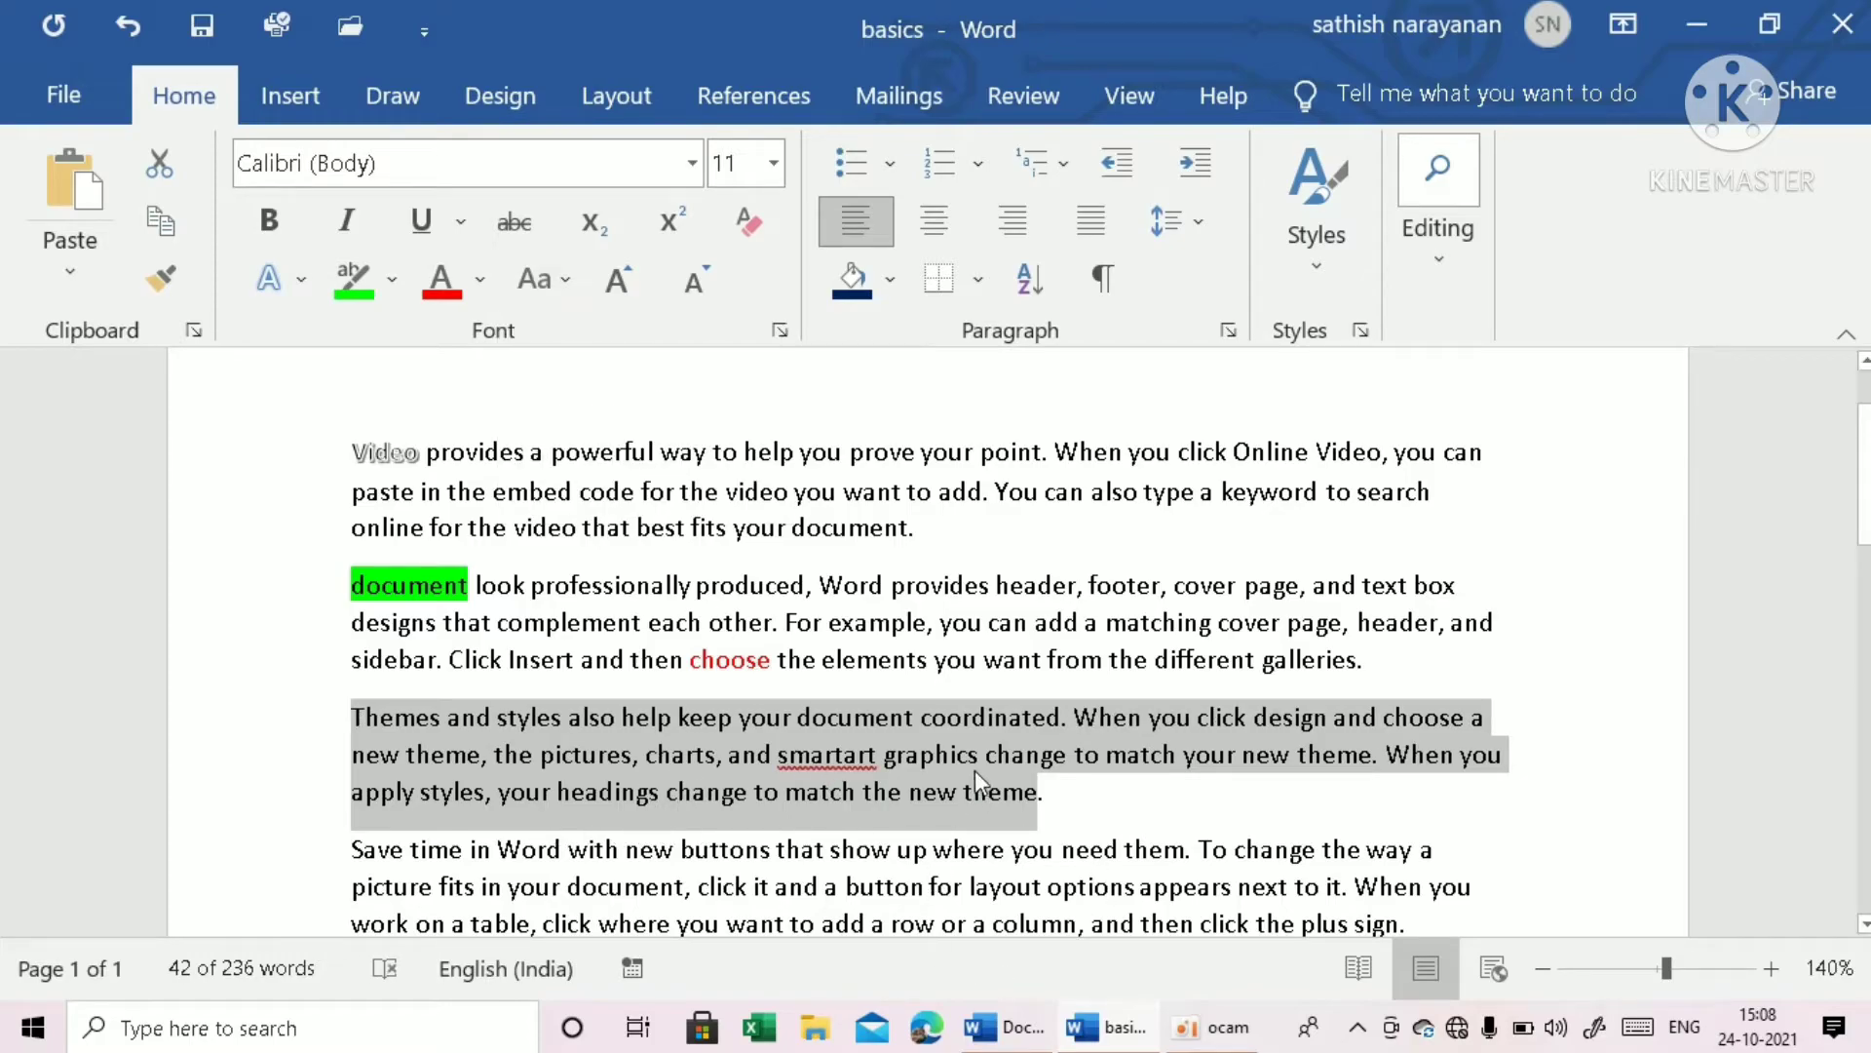
left_click(1009, 774)
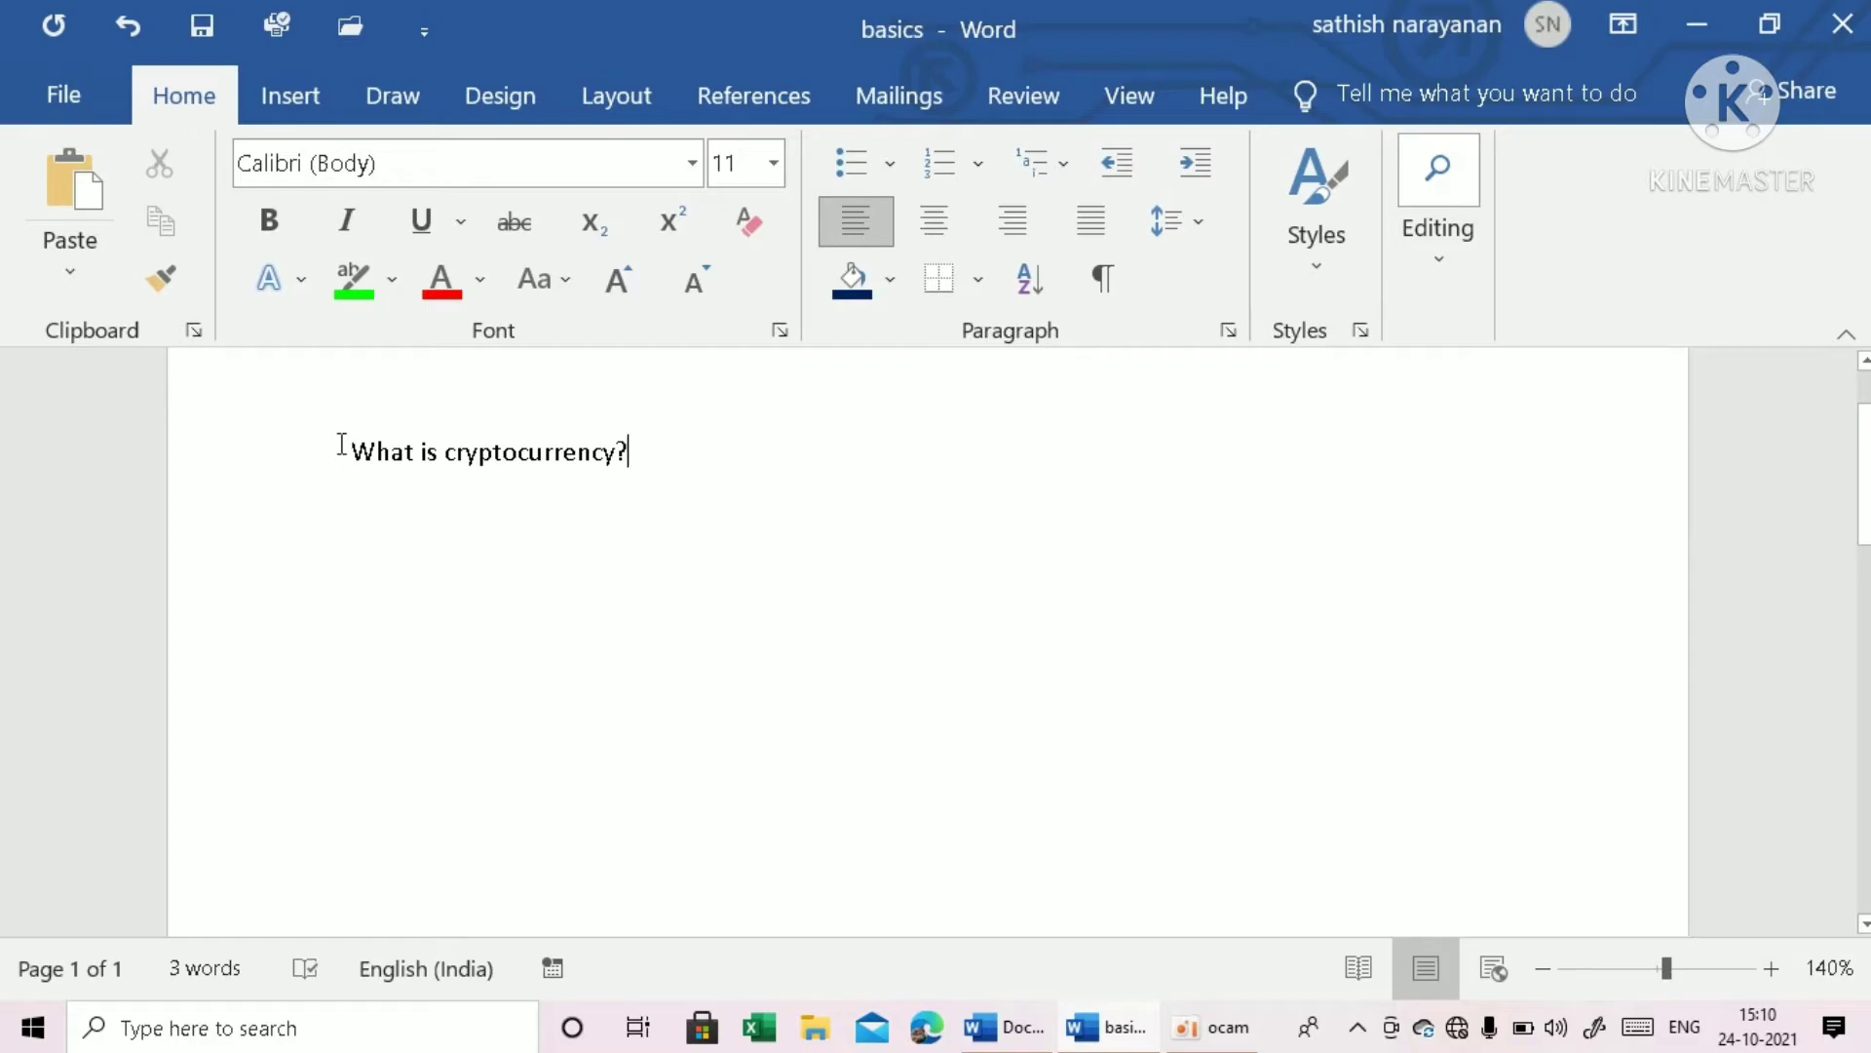
left_click_drag(347, 454, 644, 420)
left_click(267, 522)
mouse_move(349, 451)
left_mouse_down()
mouse_move(493, 468)
mouse_move(718, 434)
left_mouse_up()
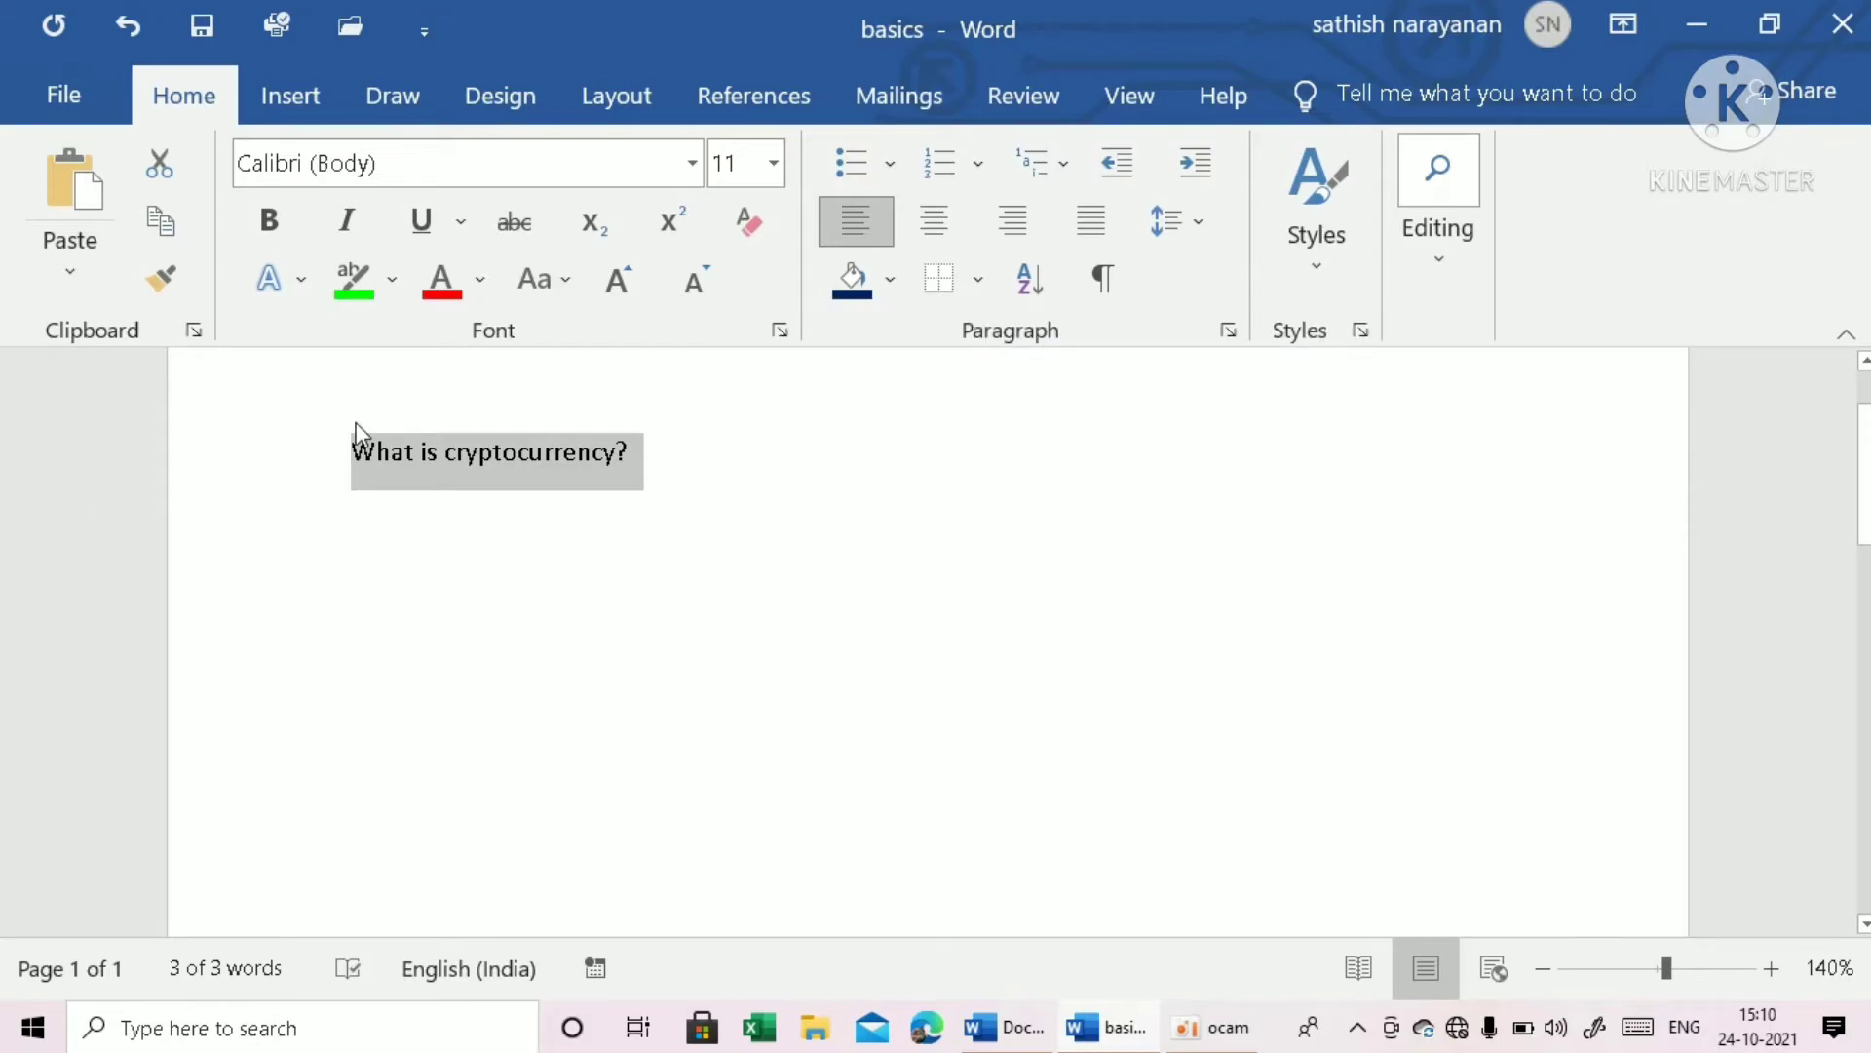
left_click(685, 436)
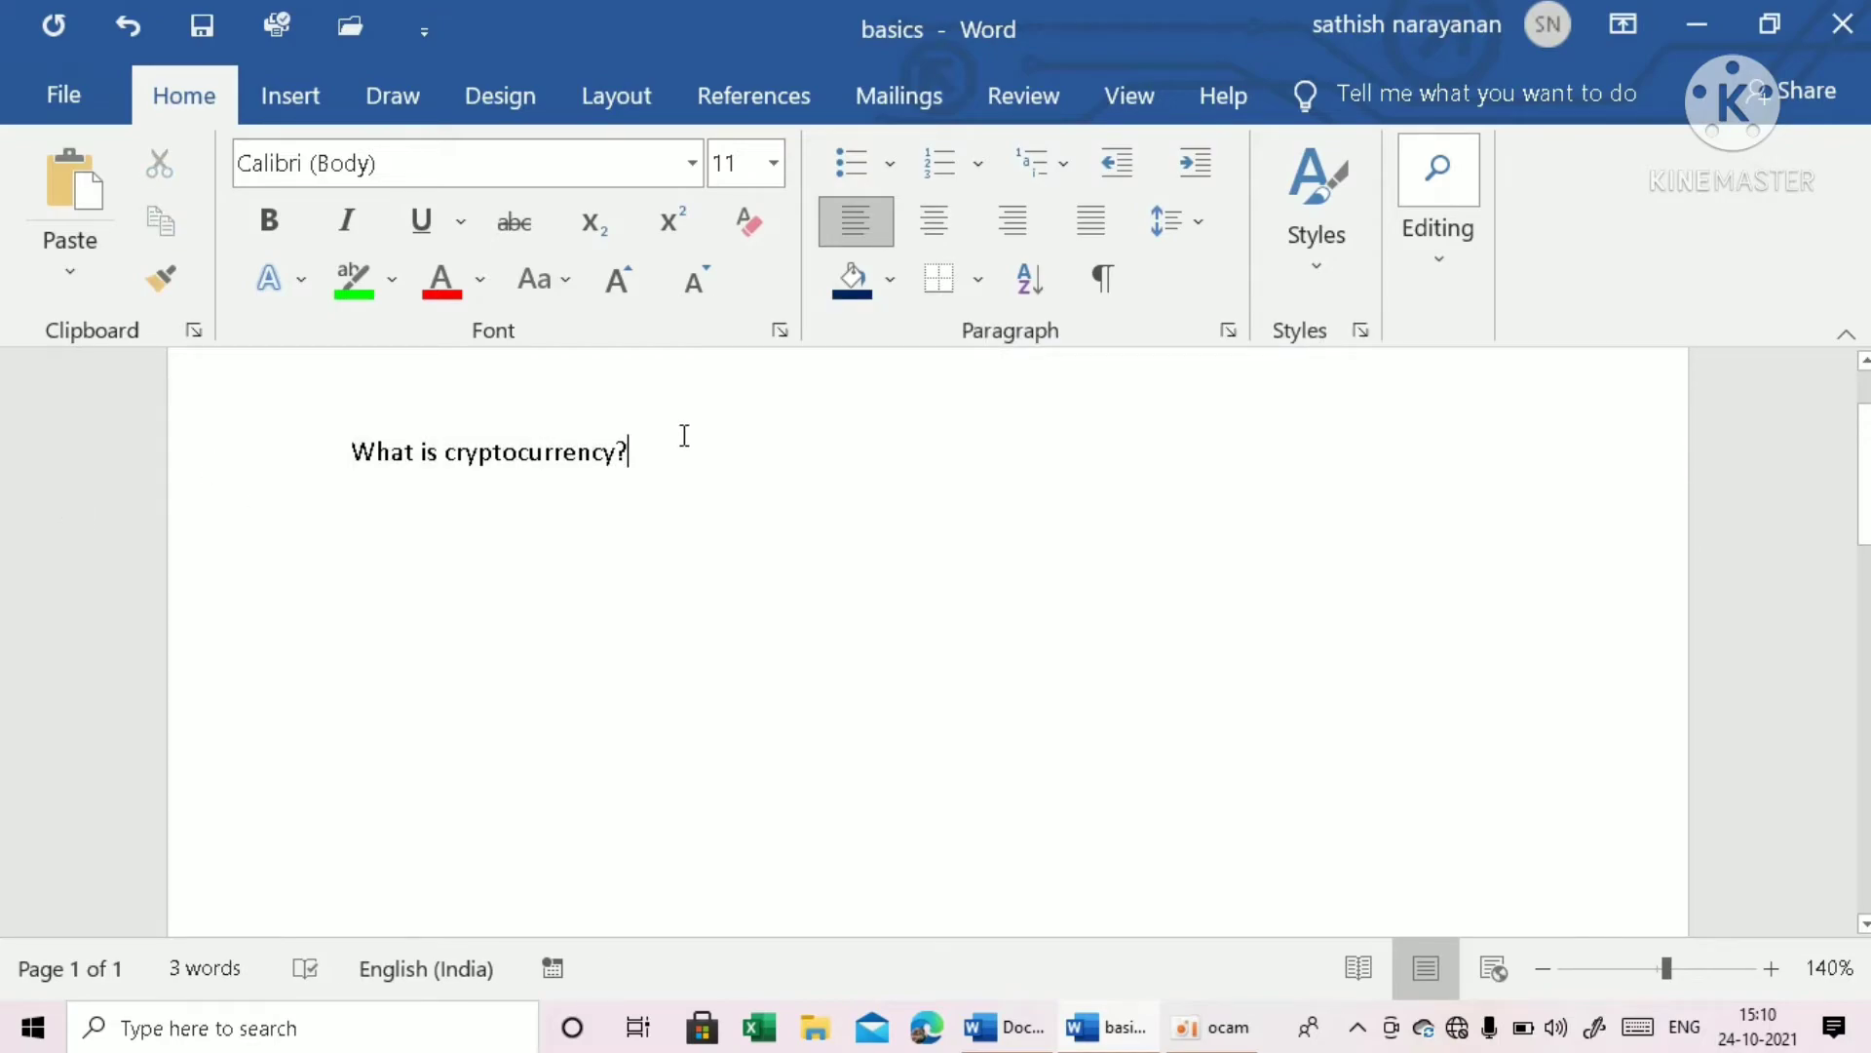
left_click(350, 451)
type("1")
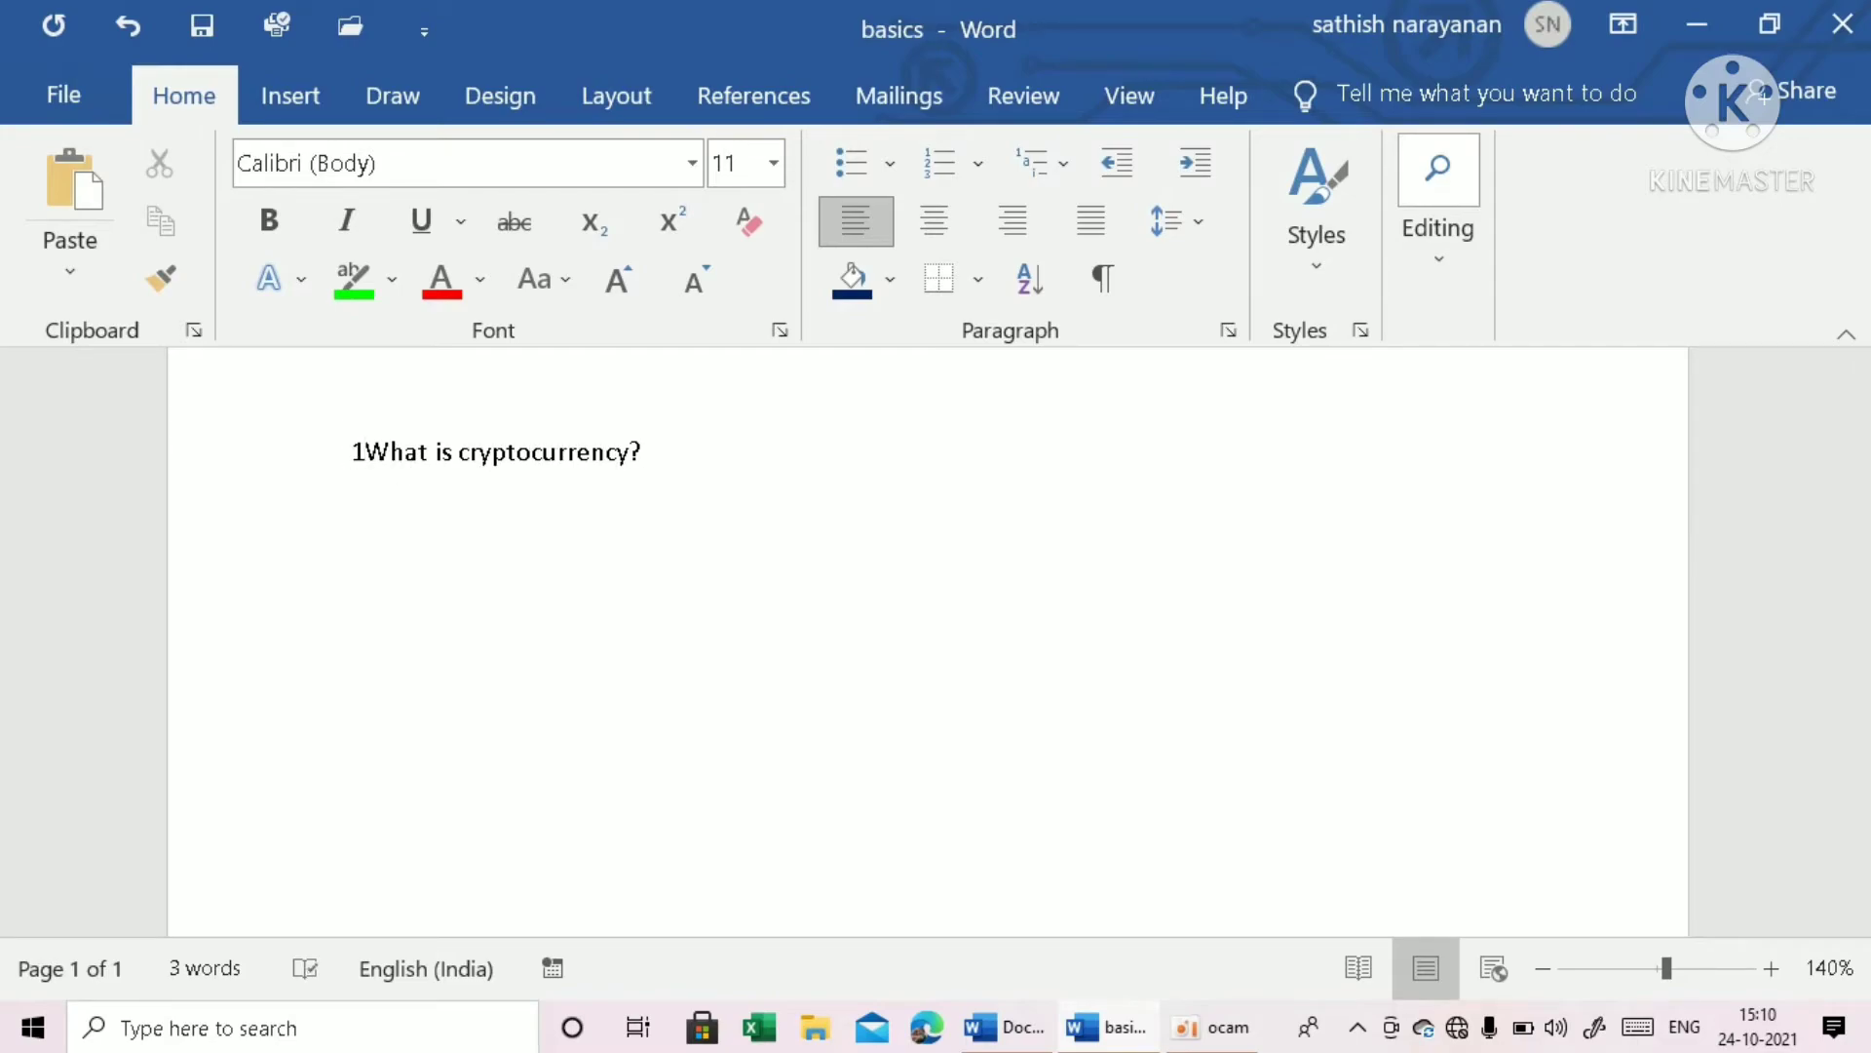
type(".")
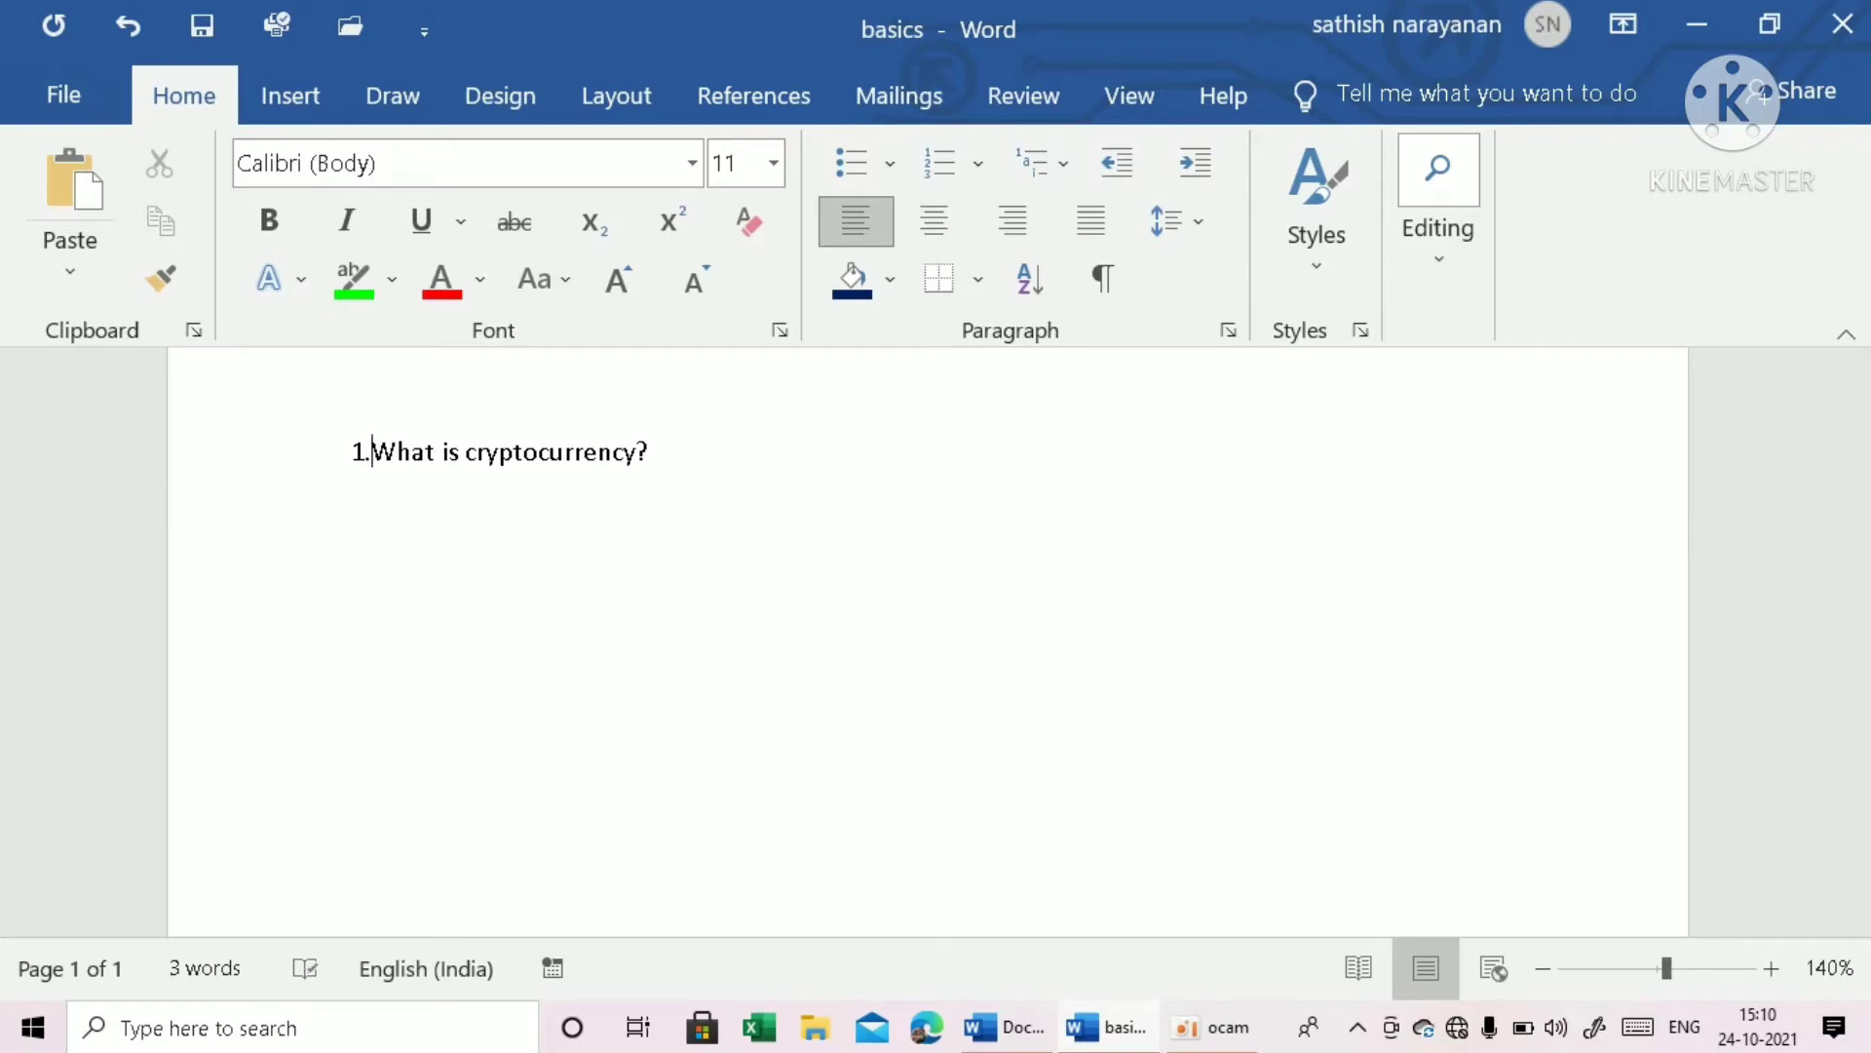
key("BackSpace")
key("BackSpace")
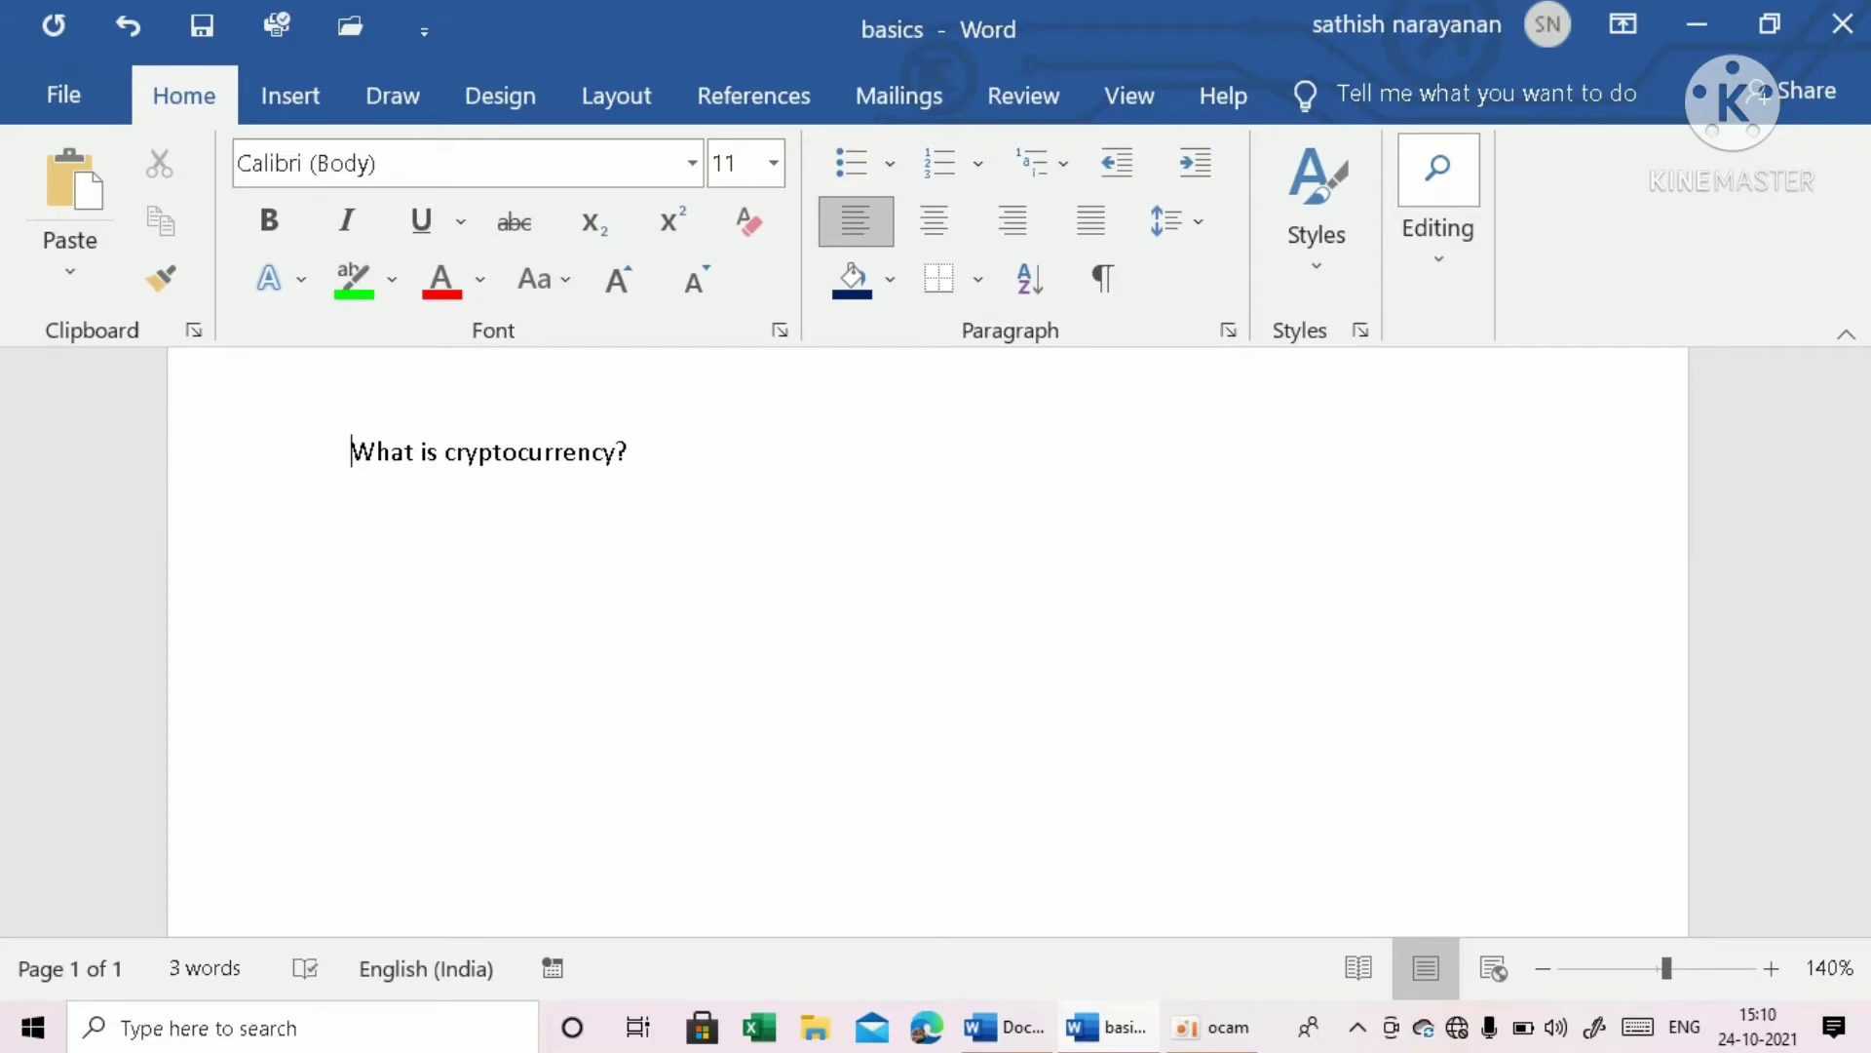
Number the question line in the 1) 2) 3) style, testing and removing an empty second item.
left_click(975, 166)
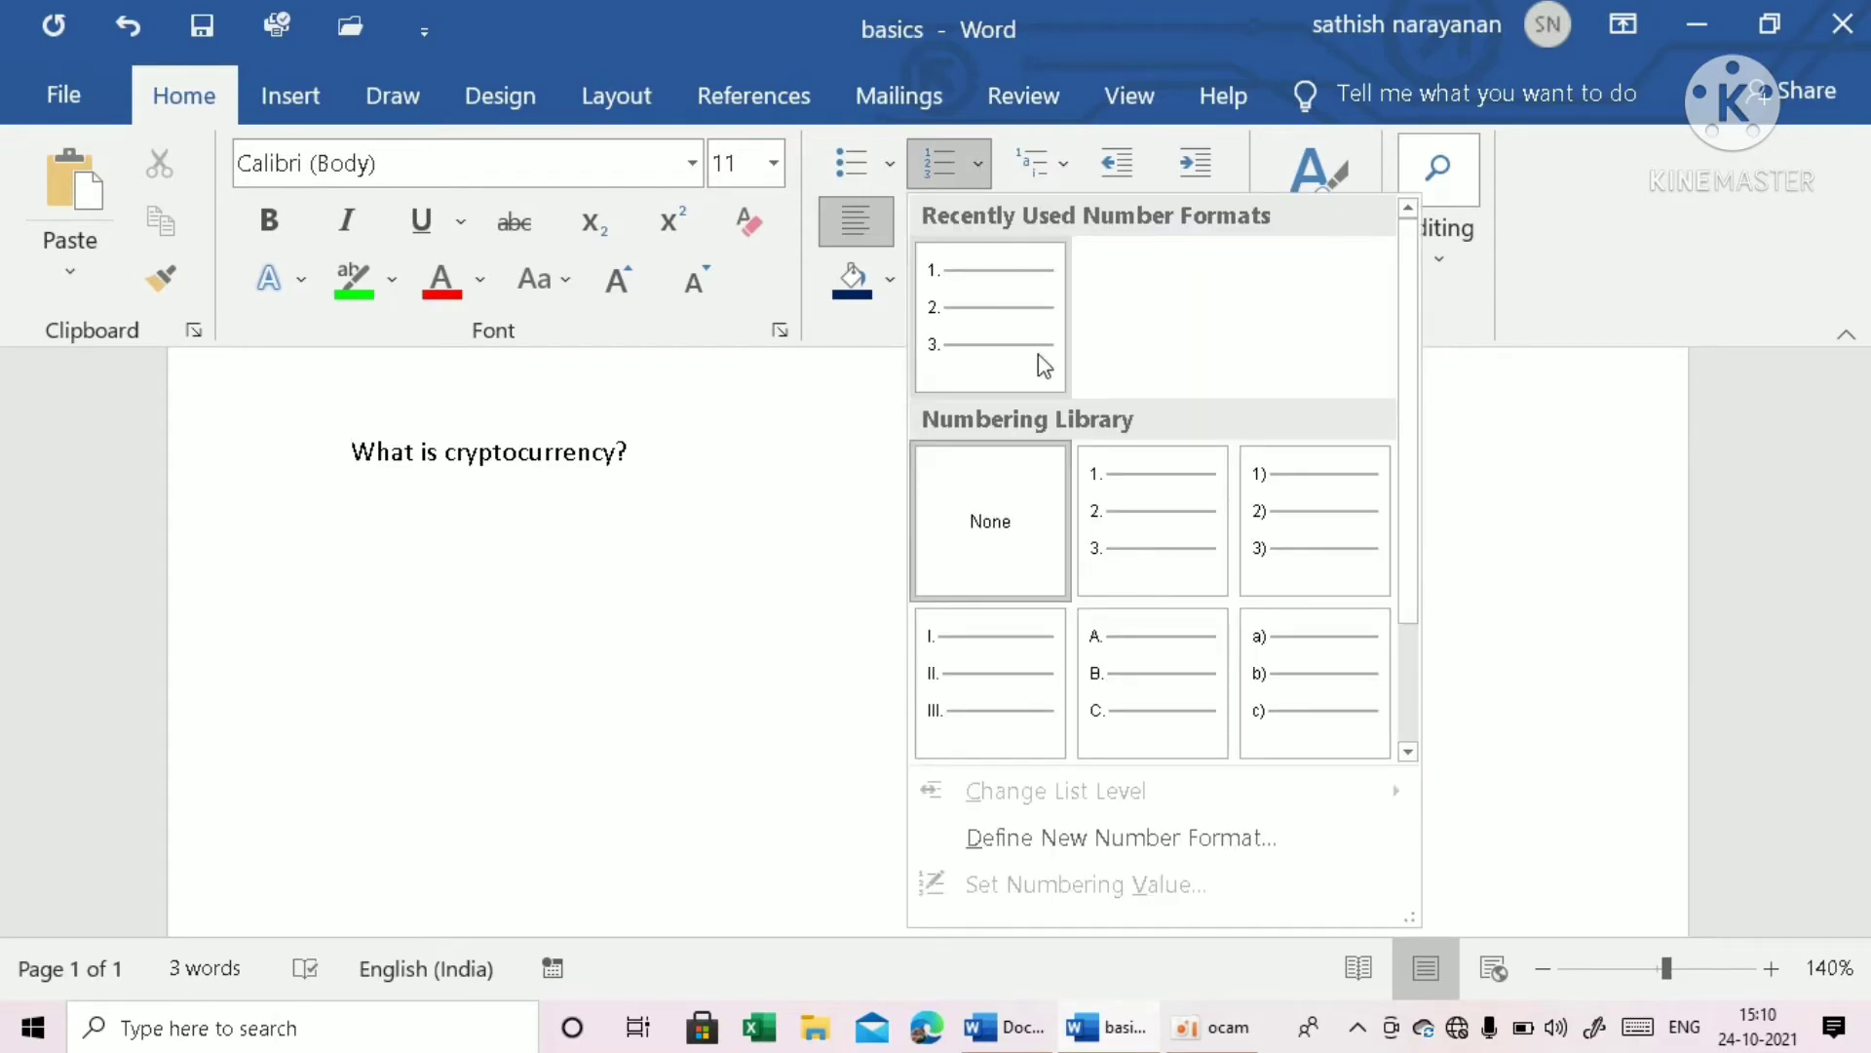
left_click(1294, 523)
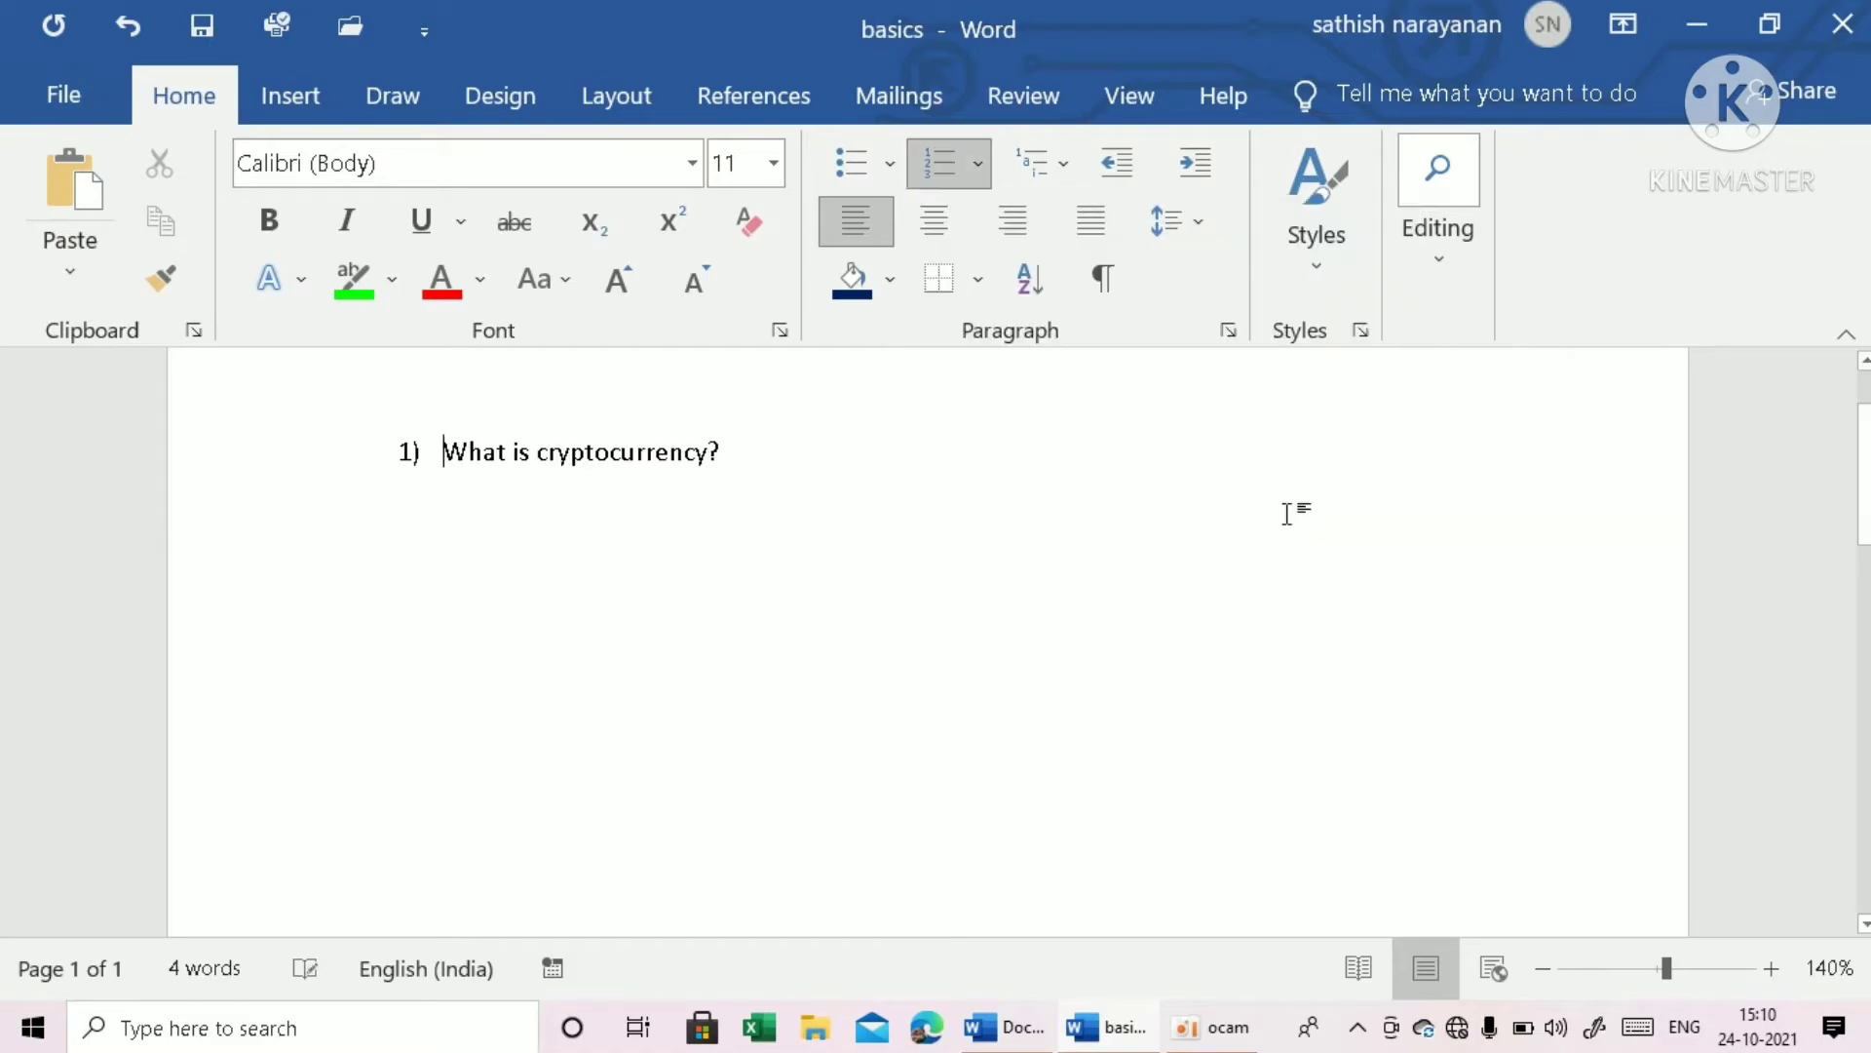
left_click(777, 456)
key("Return")
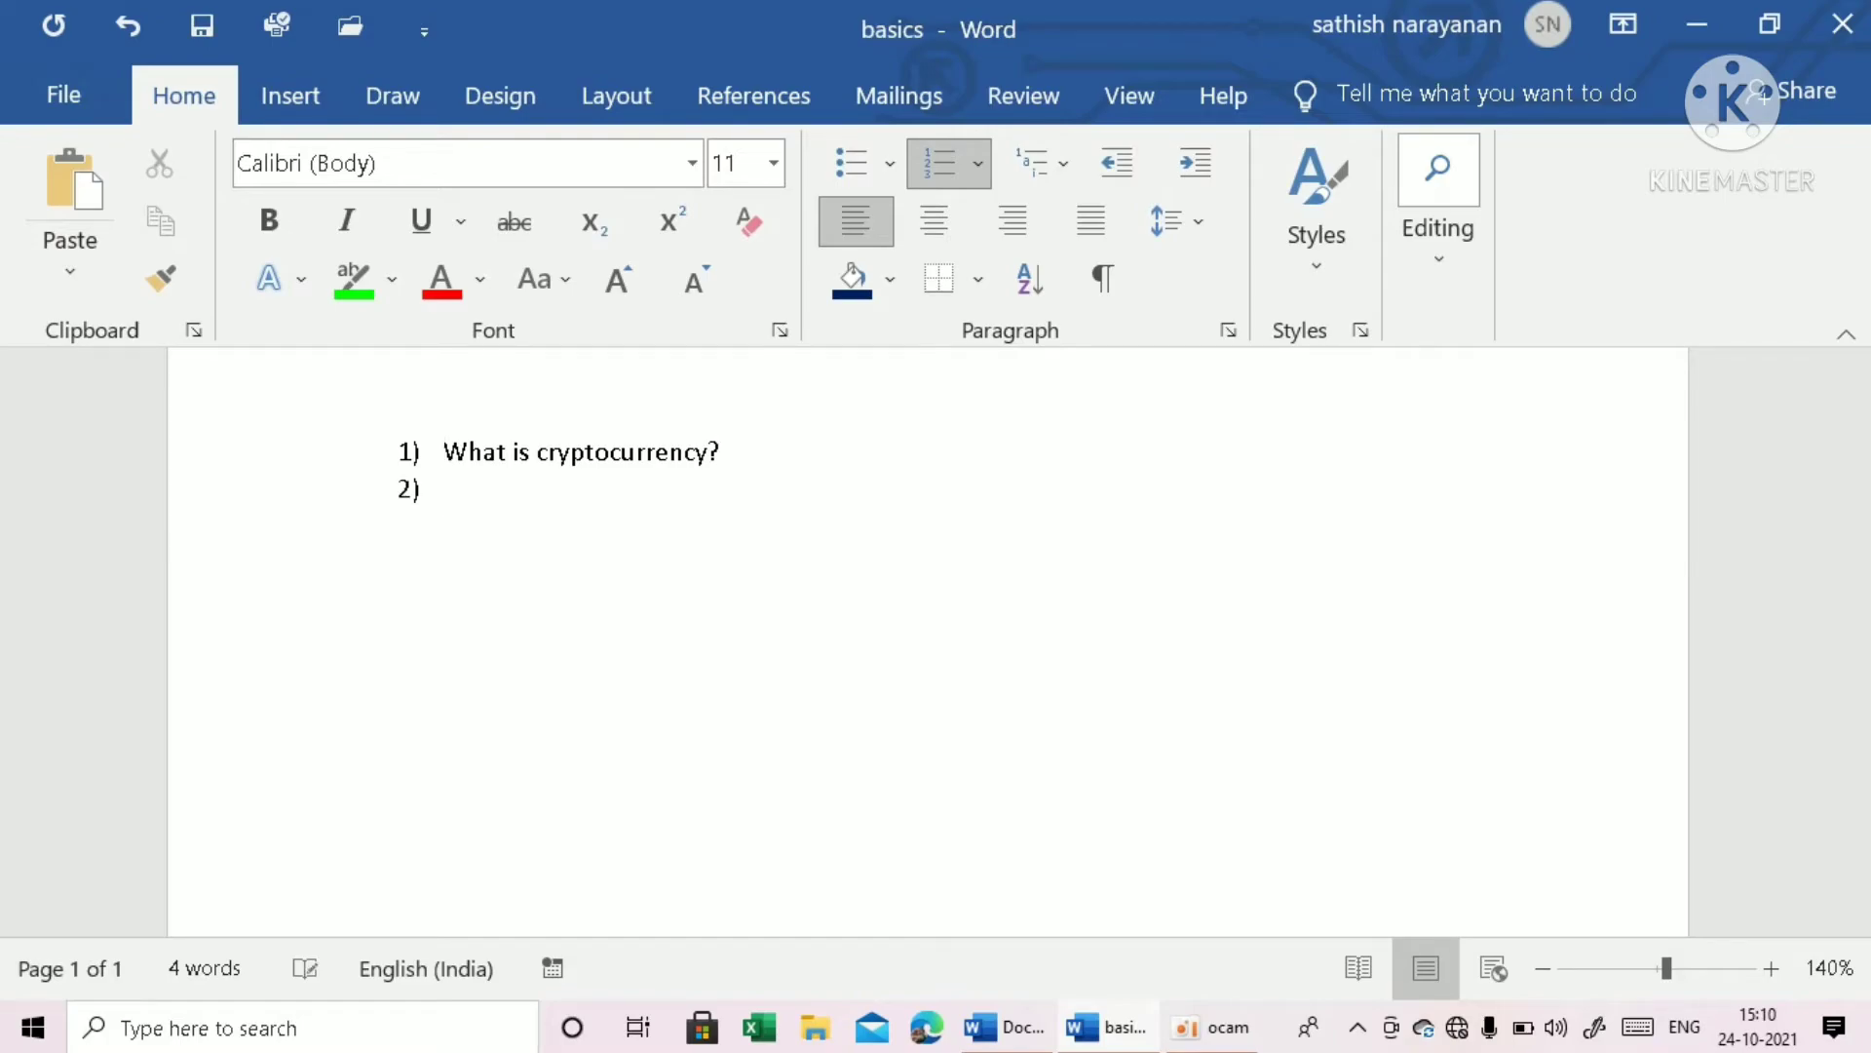
key("Return")
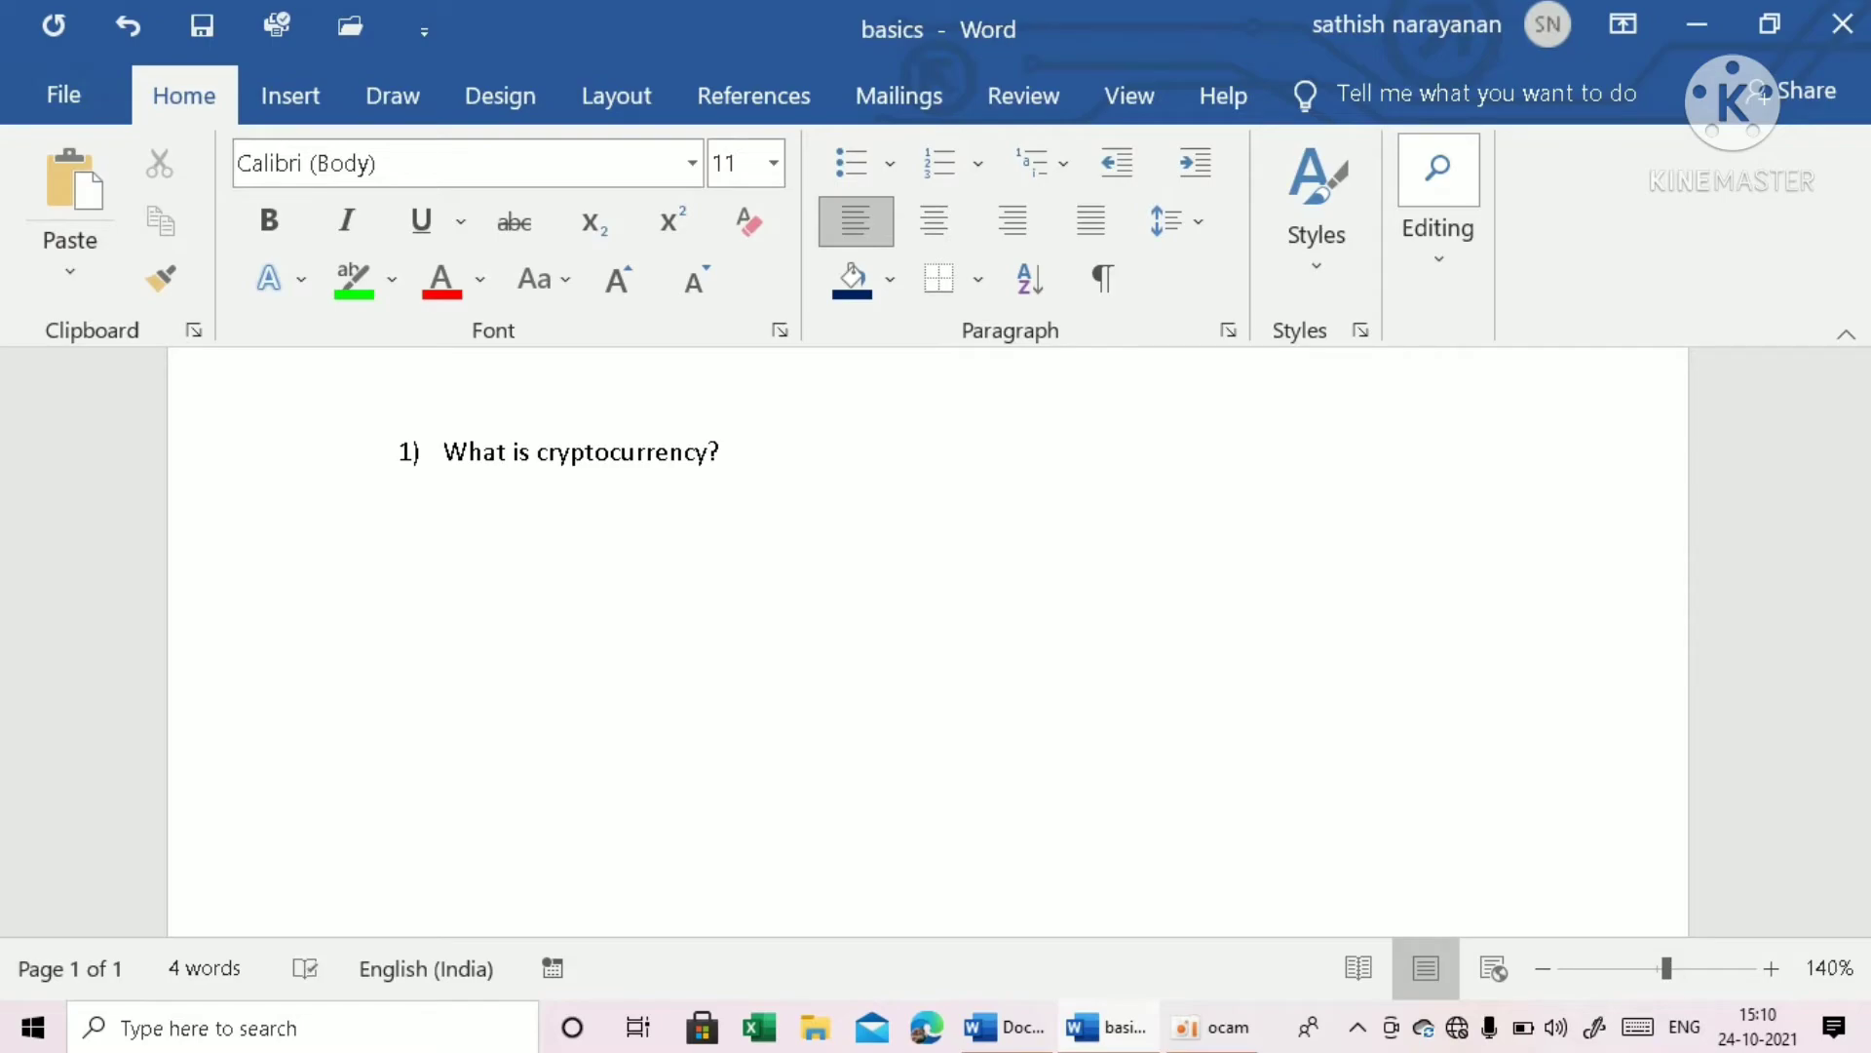
key("BackSpace")
Add trial list items 'jhrytuh' and 'lknuinu', then undo them back to the single question item.
key("Return")
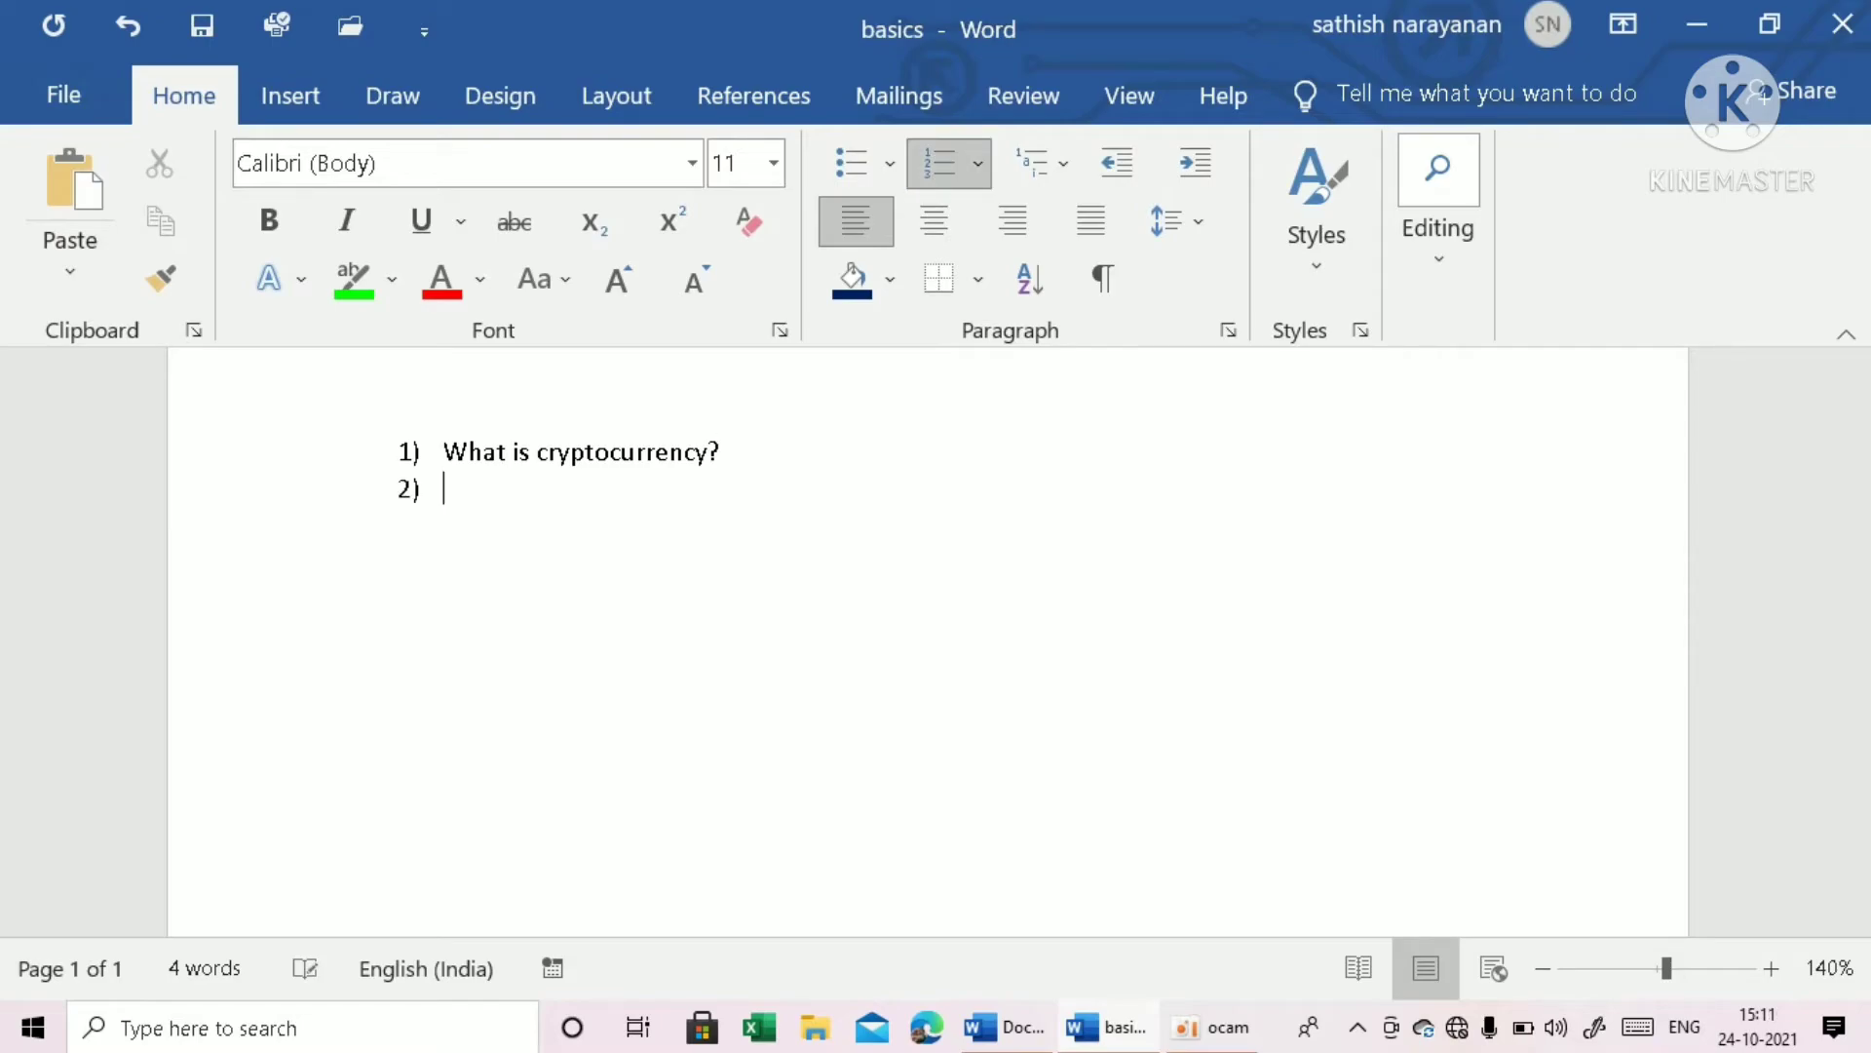
type("jhrytuh")
key("Return")
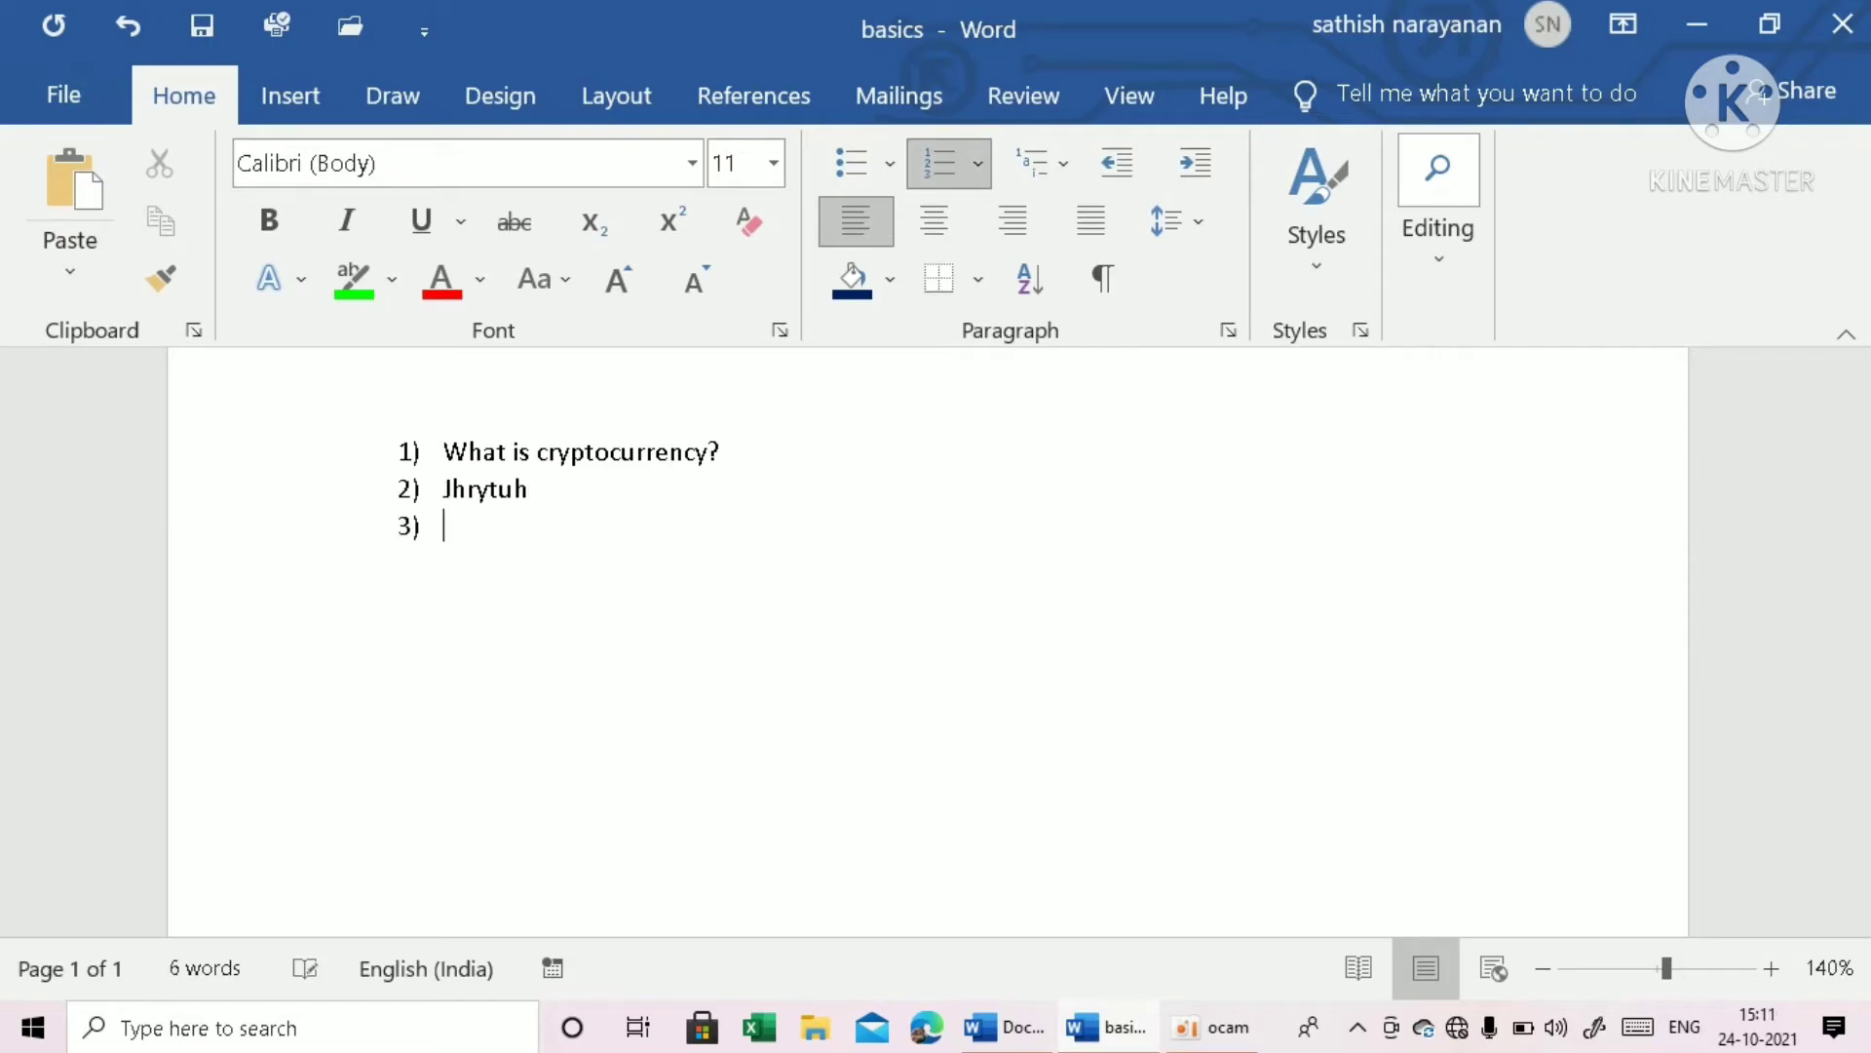
type("lknuinu")
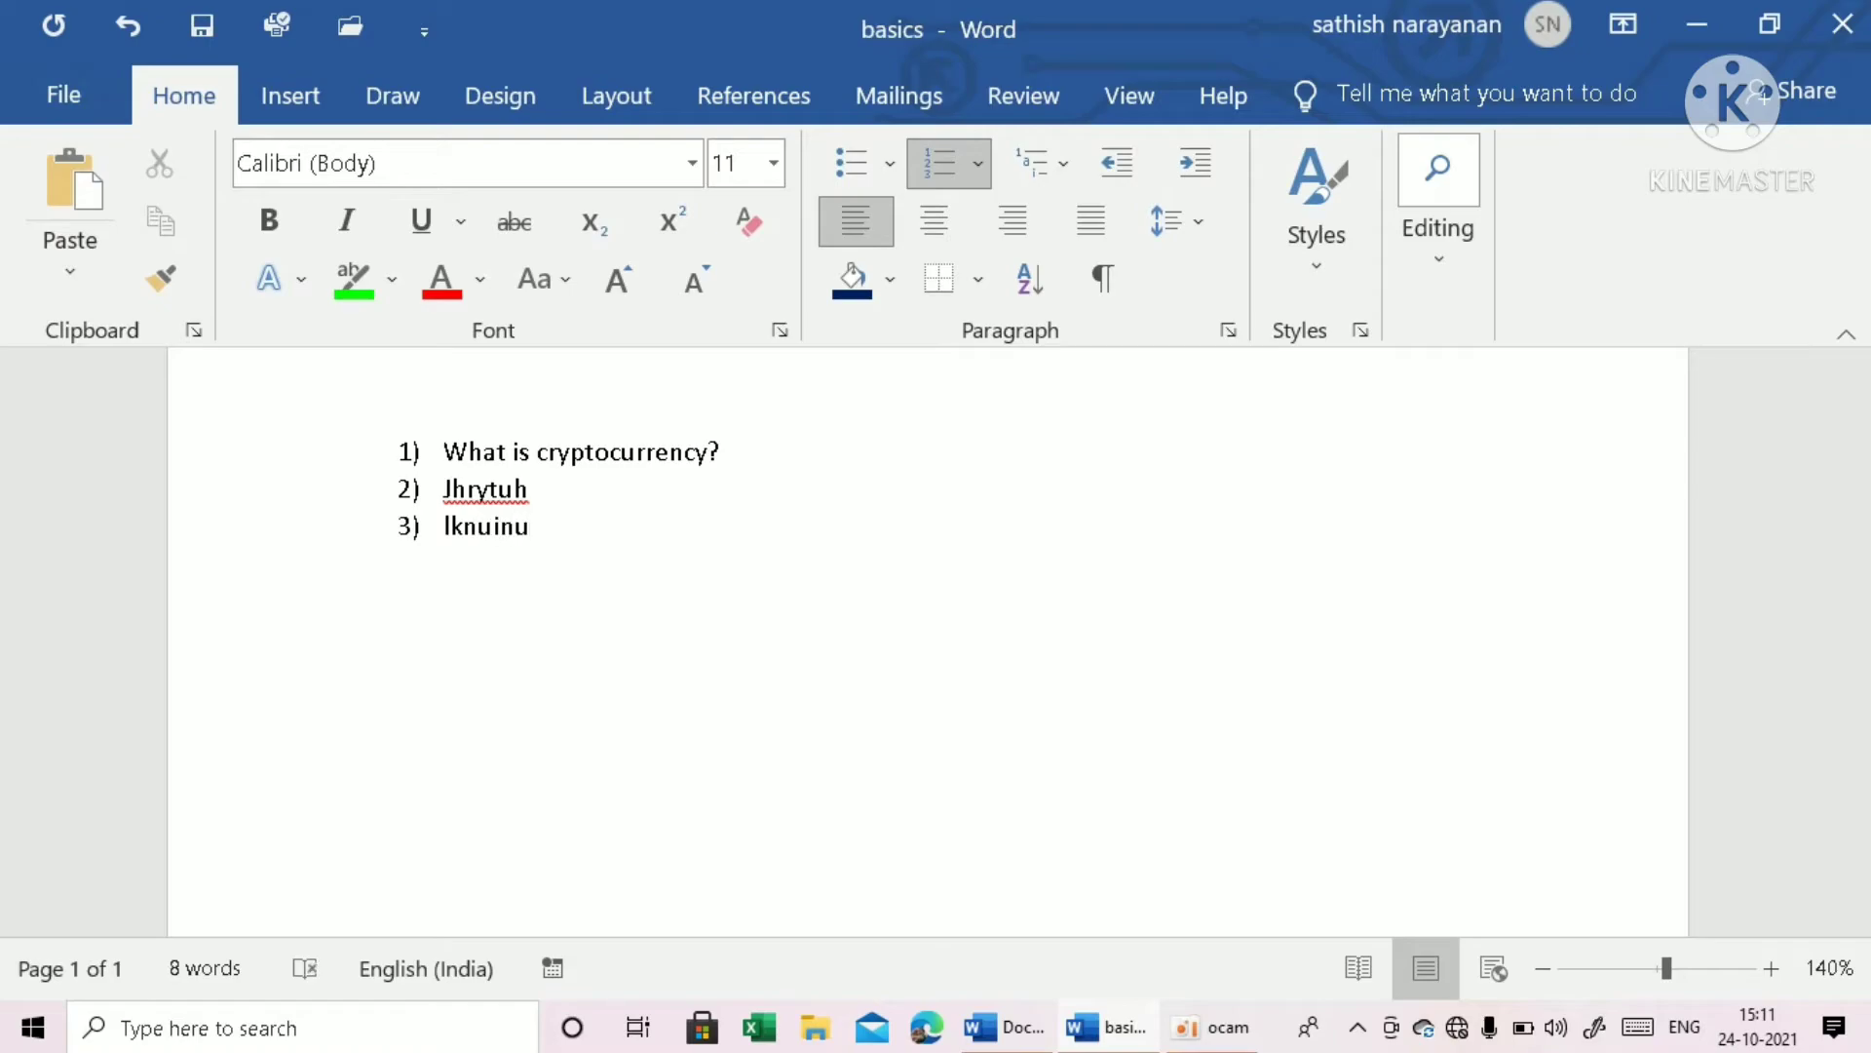
key("ctrl+z")
key("ctrl+z")
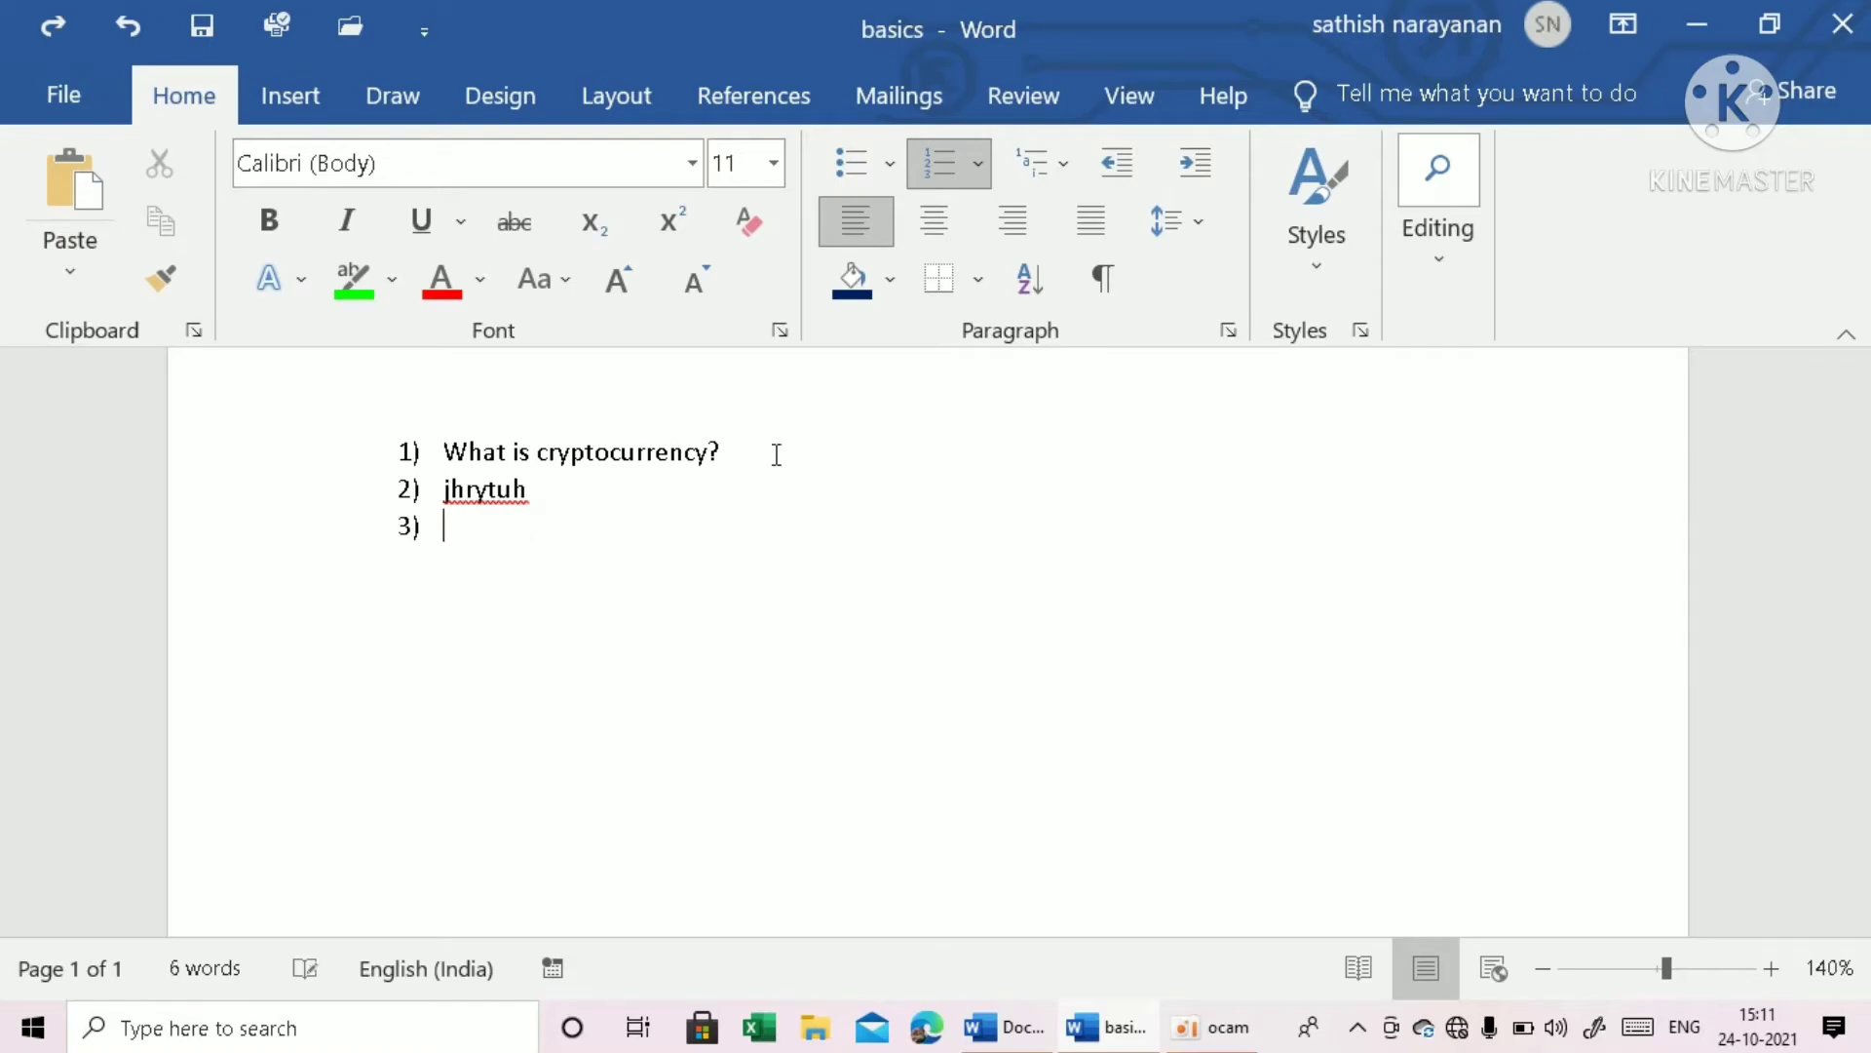
key("ctrl+z")
key("ctrl+z")
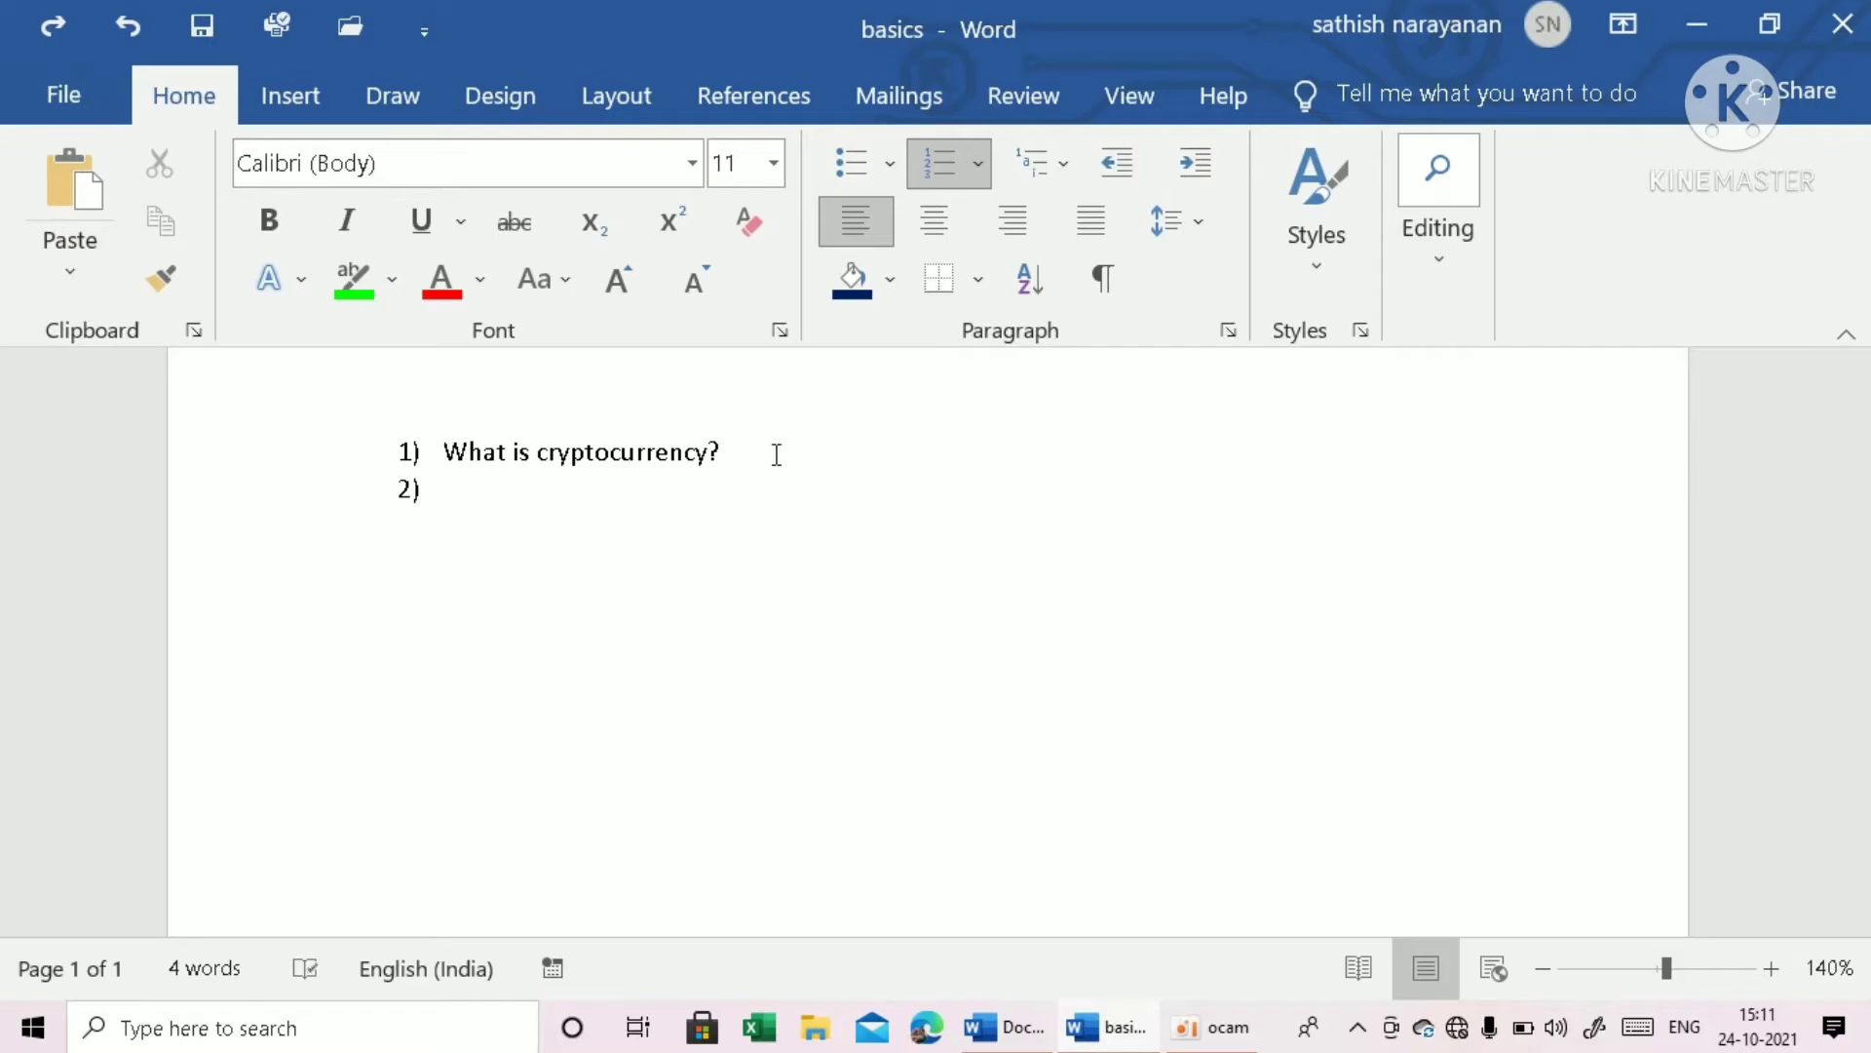
key("ctrl+z")
key("Return")
key("ctrl+z")
Turn a new empty line below item 1) into an indented bullet point.
key("Return")
left_click(850, 161)
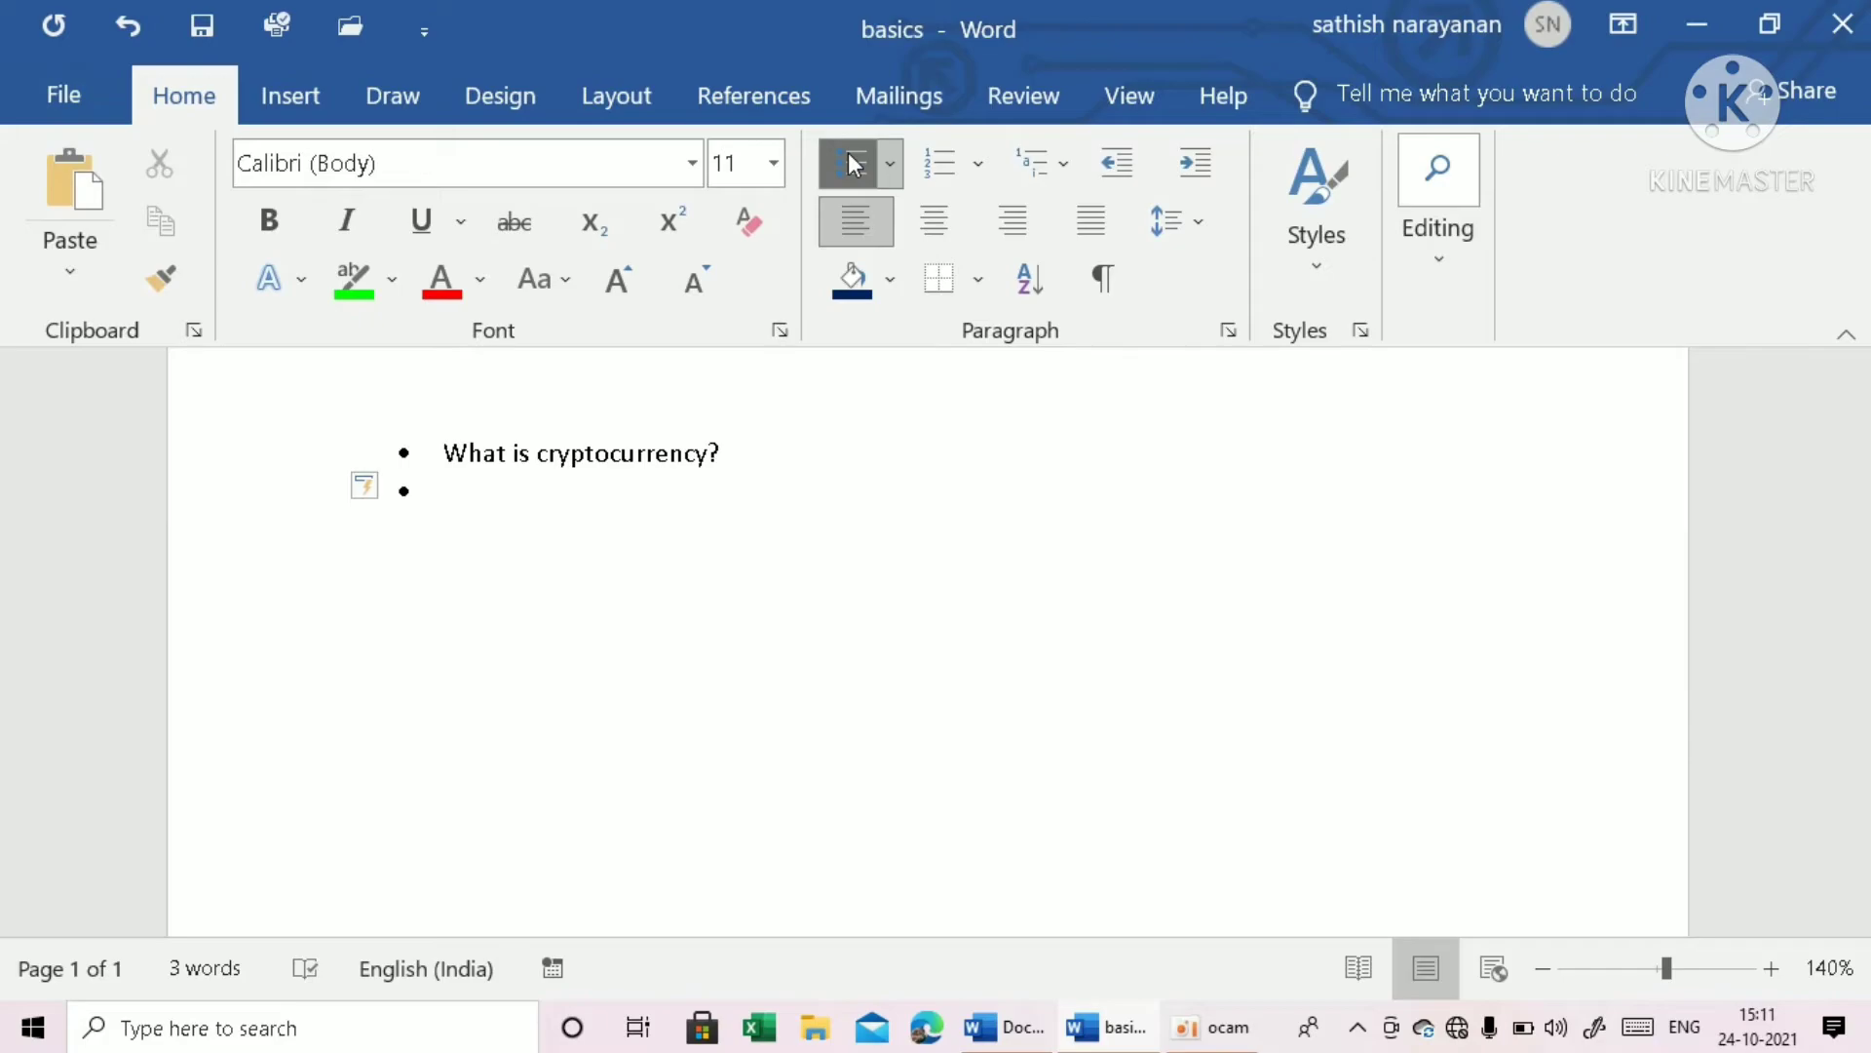
key("ctrl+z")
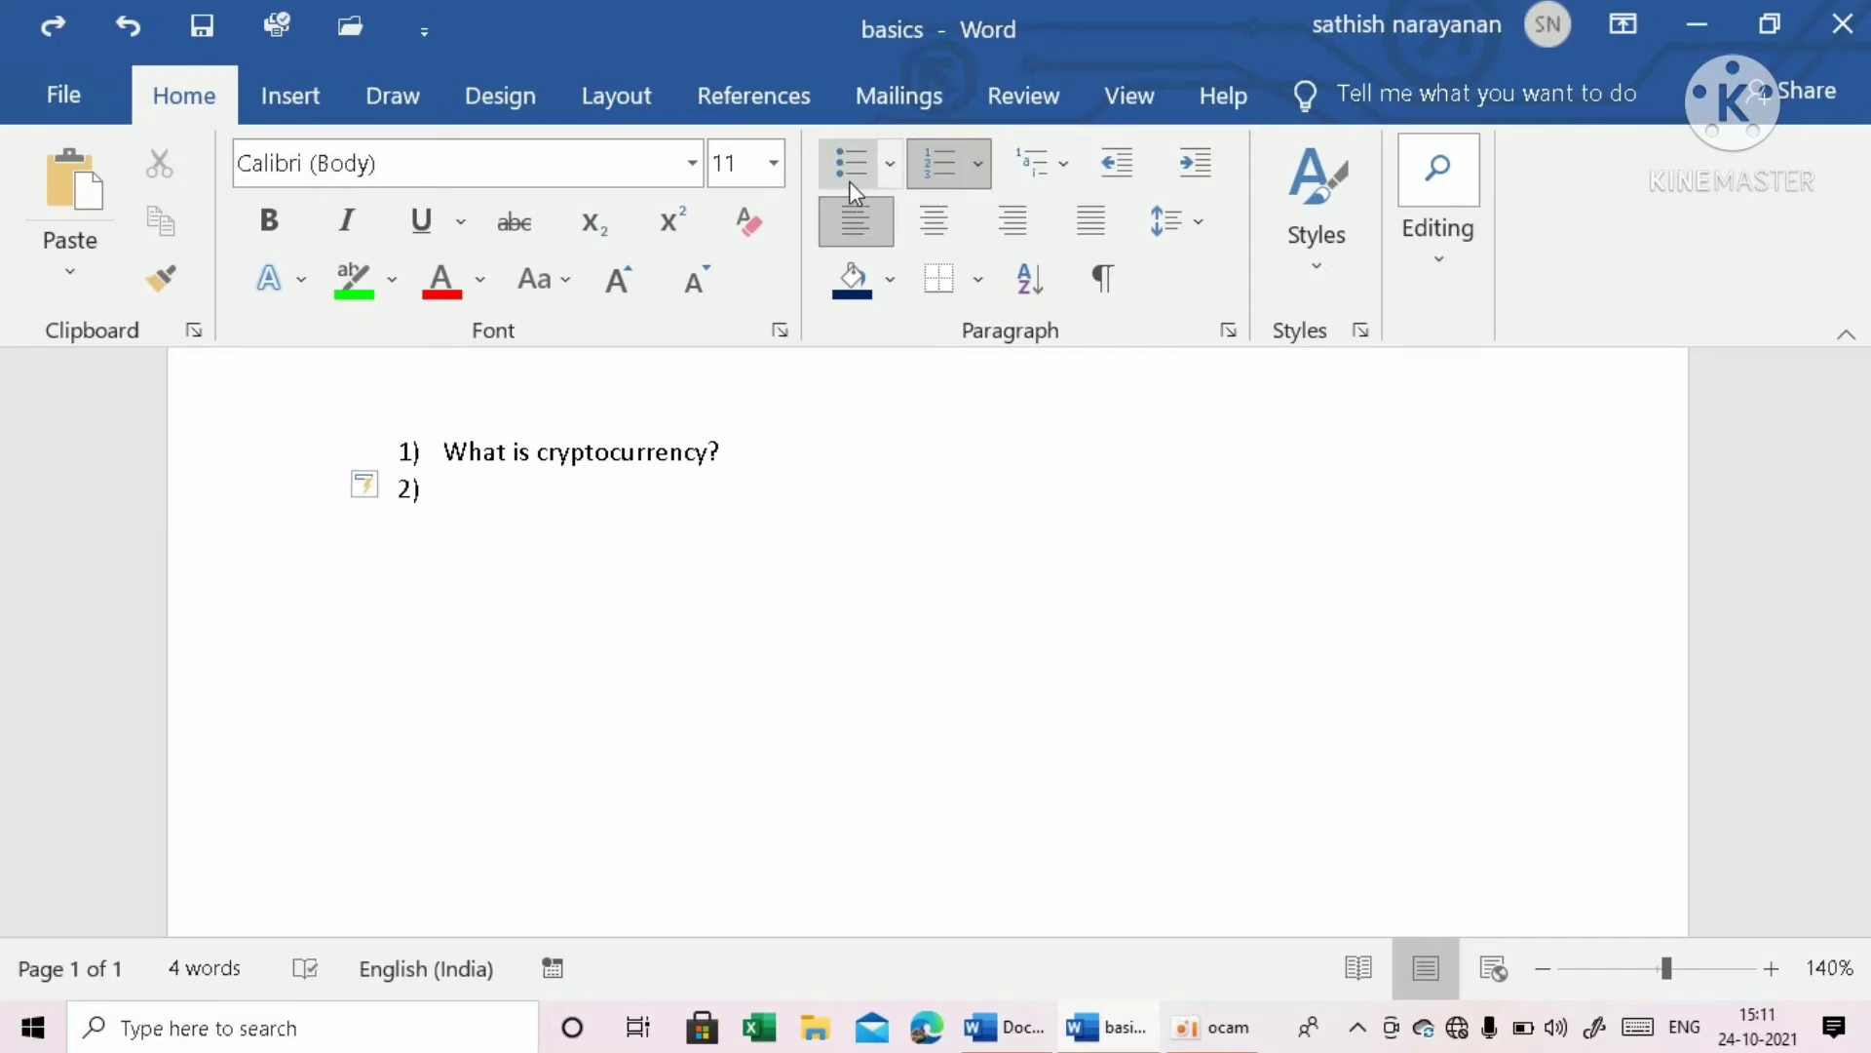
key("BackSpace")
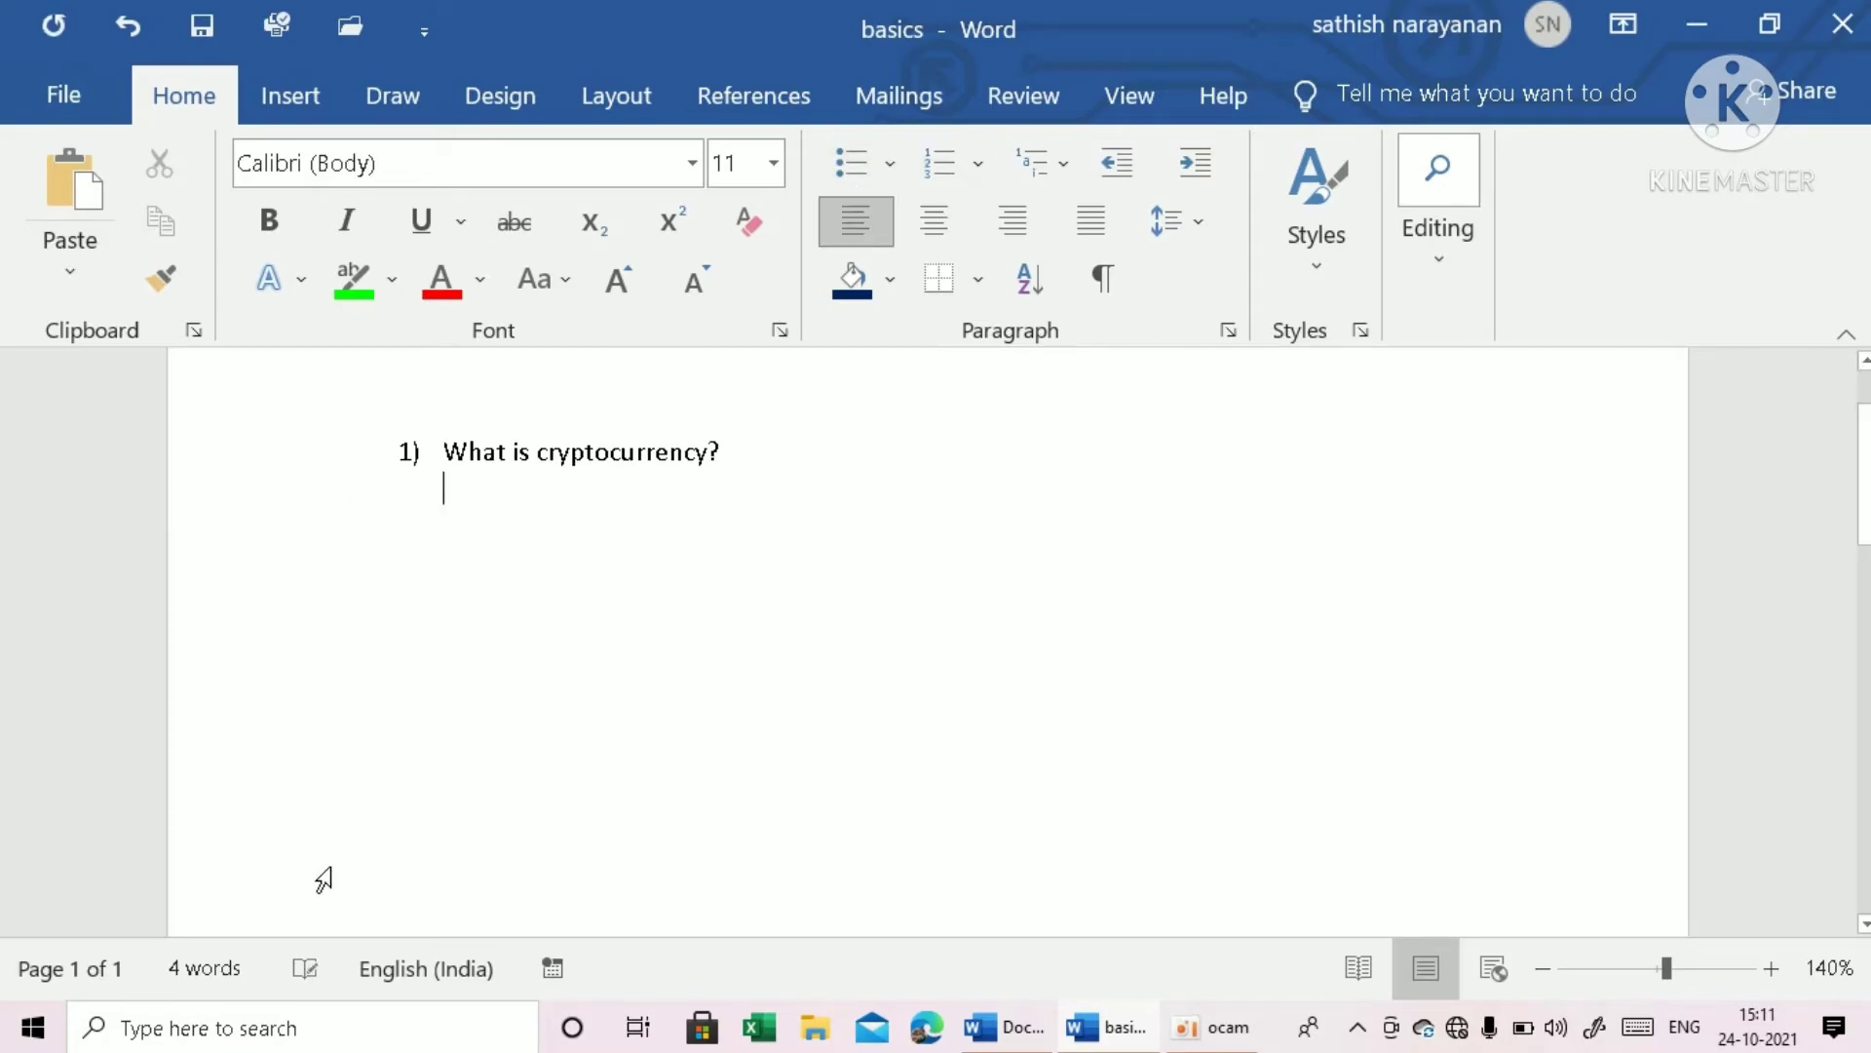
left_click(844, 155)
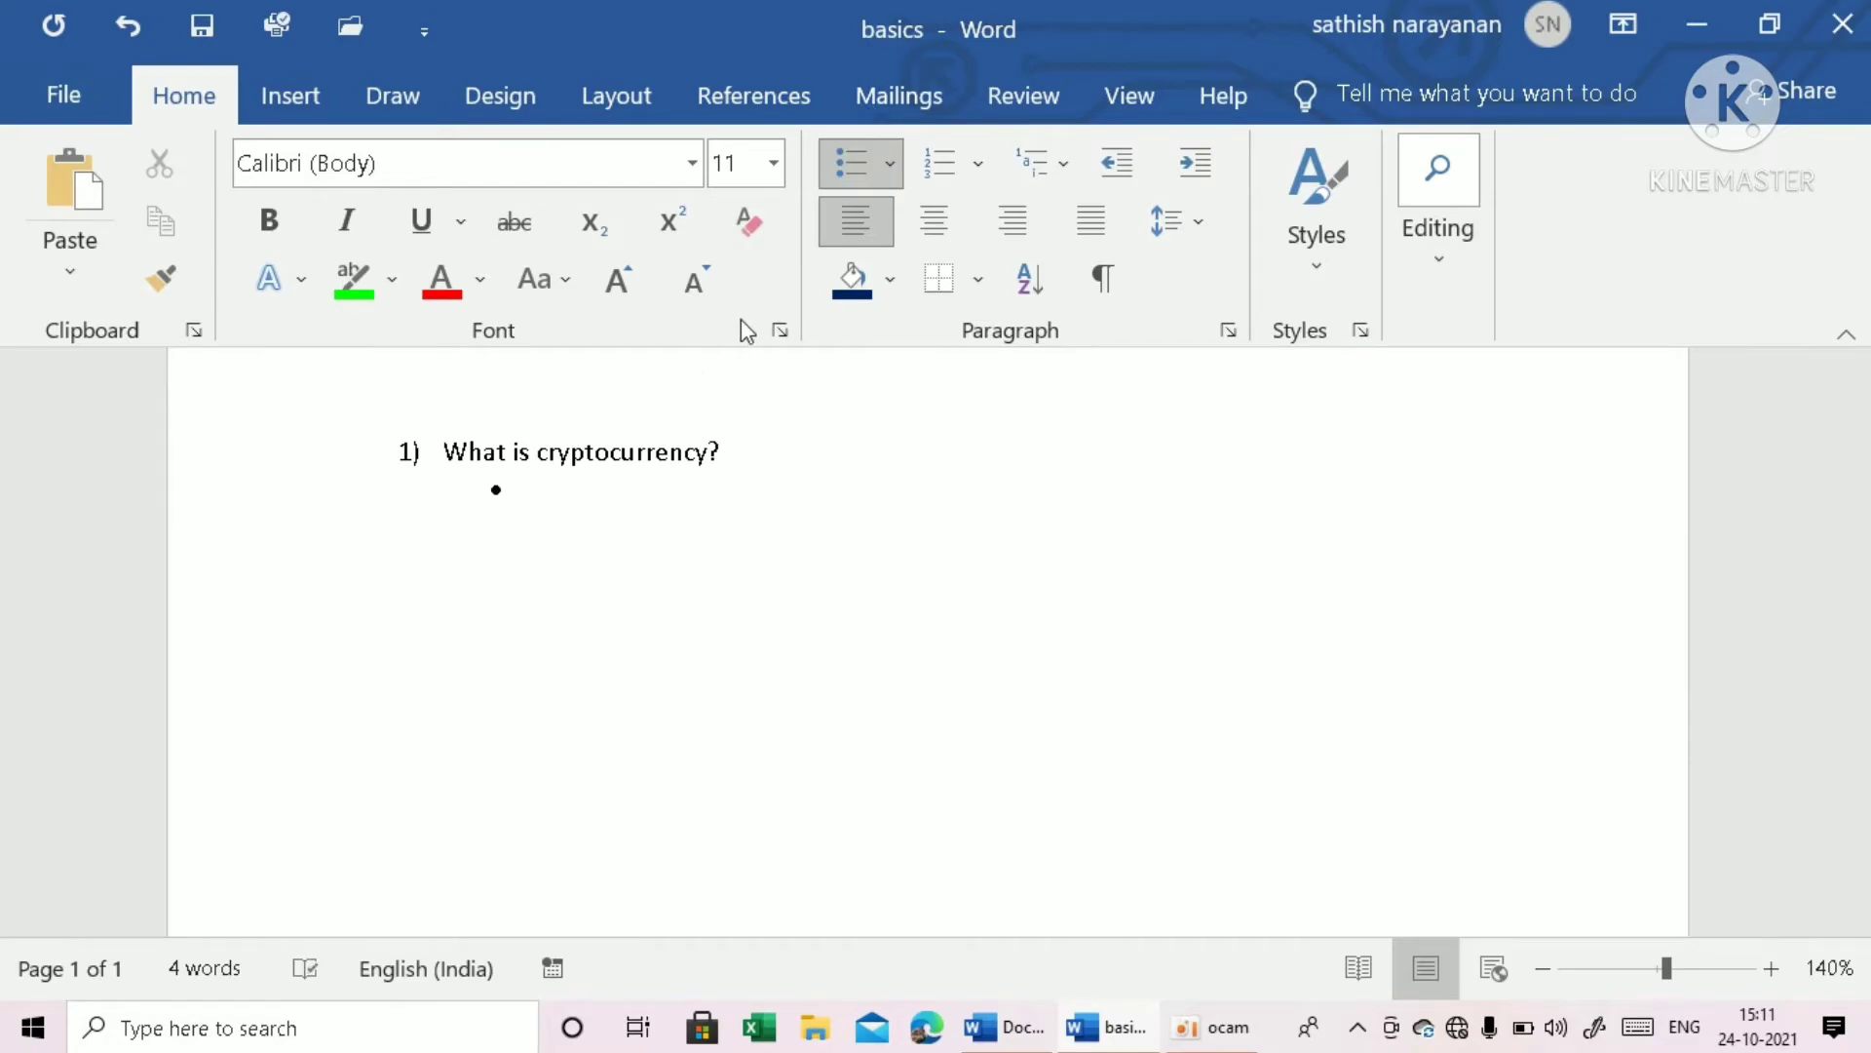
Type sample bullet text, drop the extra line, and apply a multilevel list style starting at (a).
type("hjfguyhfg")
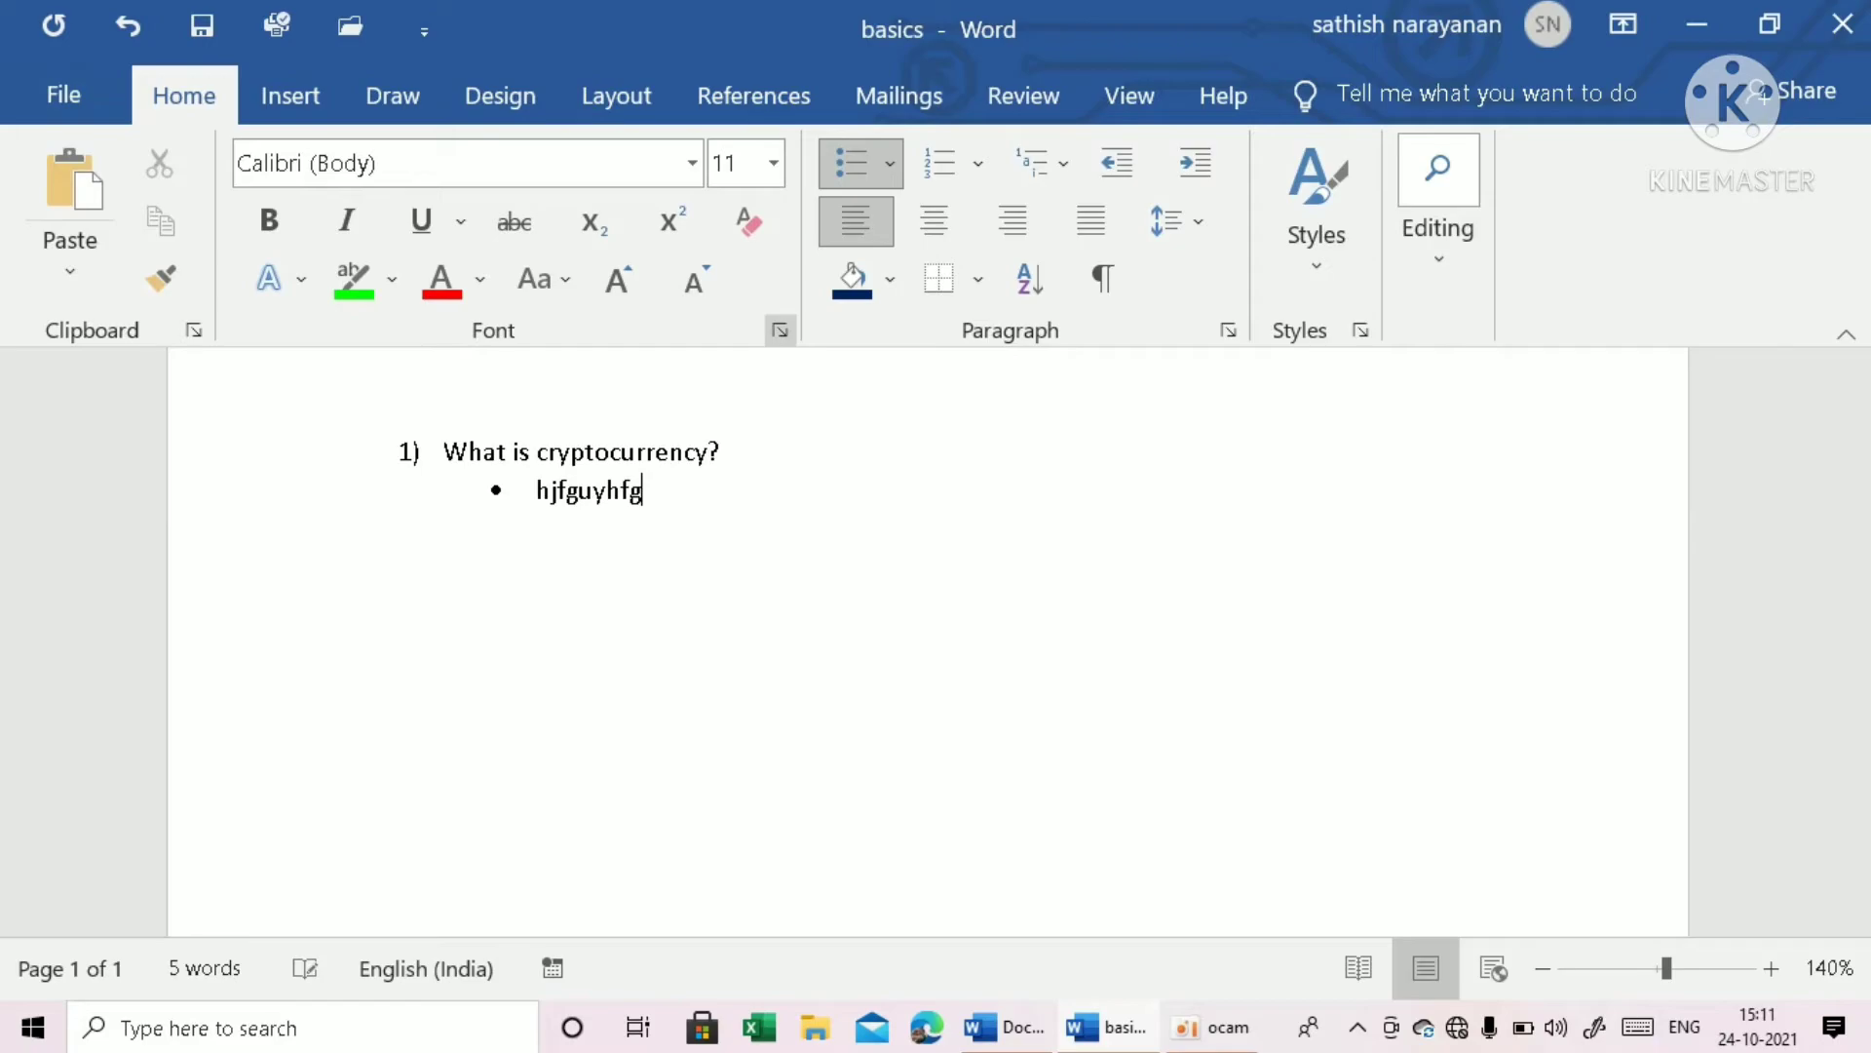
type("uy")
type("76g6rtytgr")
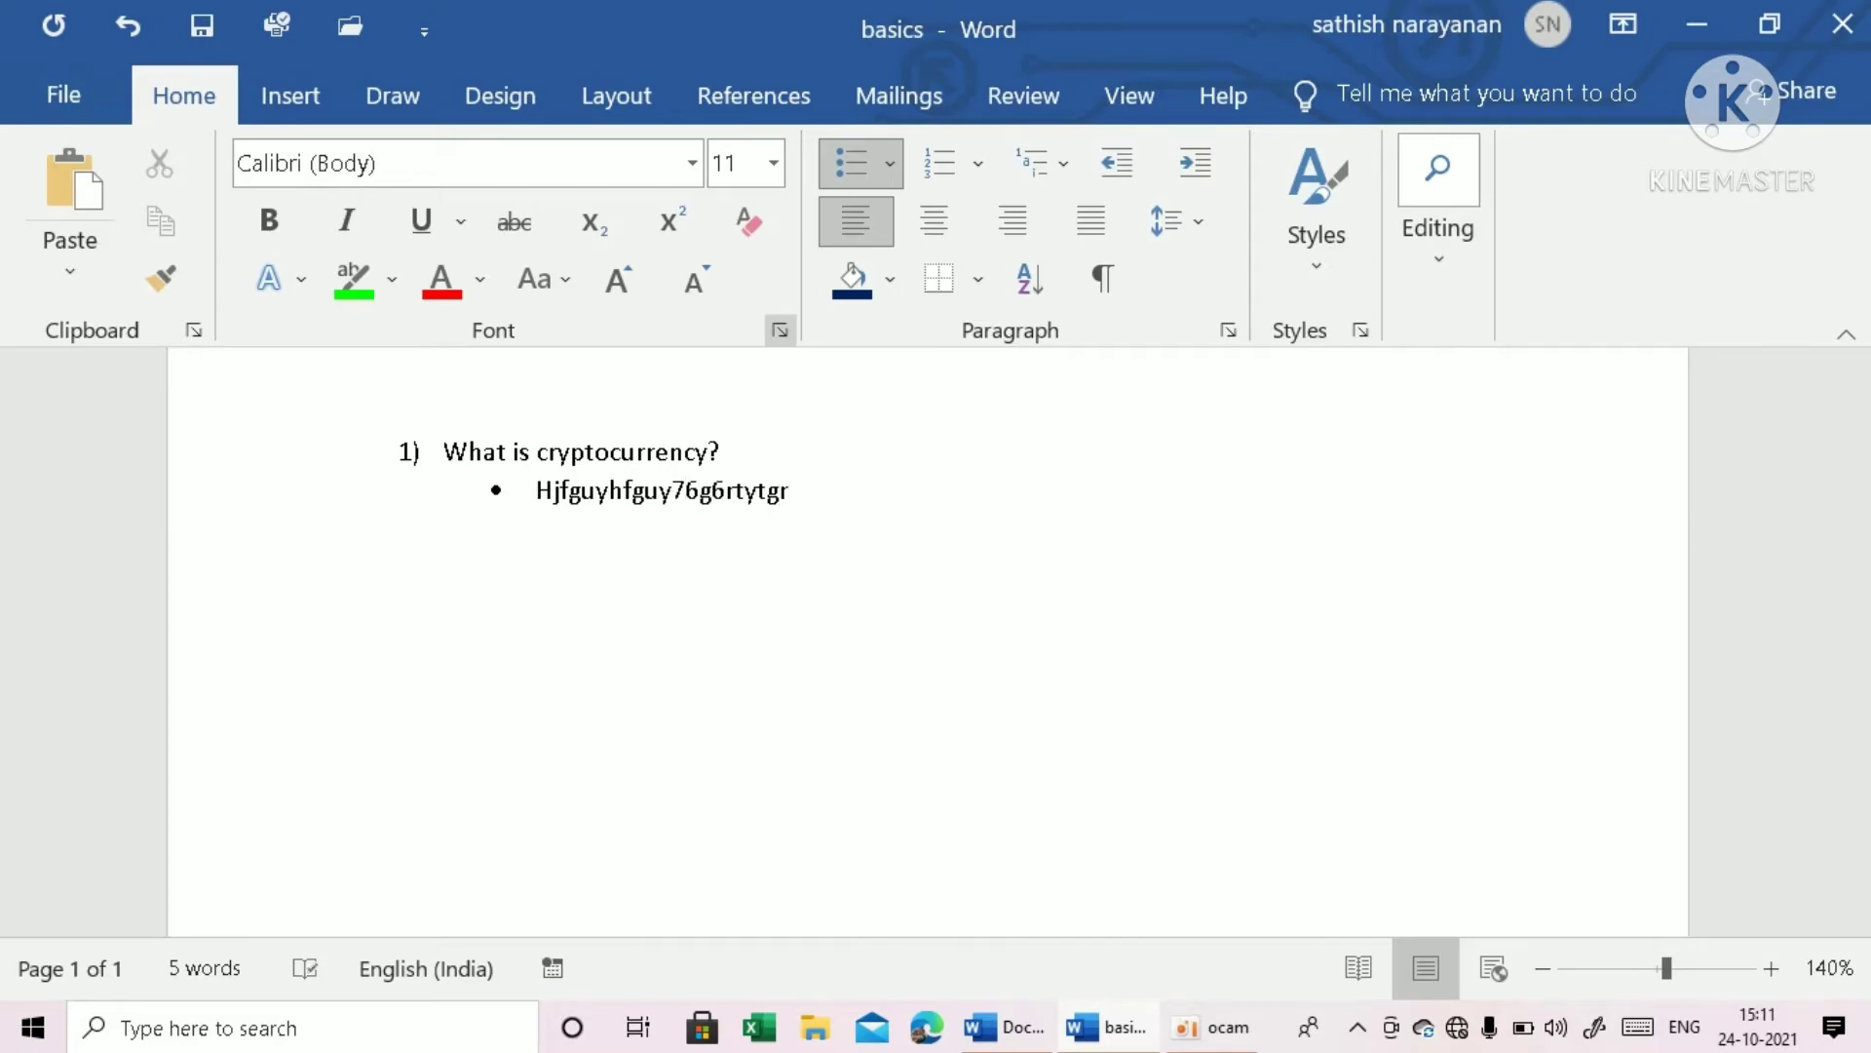
key("Return")
type("gftyfrttf")
key("BackSpace")
key("BackSpace")
key("BackSpace")
key("BackSpace")
key("BackSpace")
key("BackSpace")
key("BackSpace")
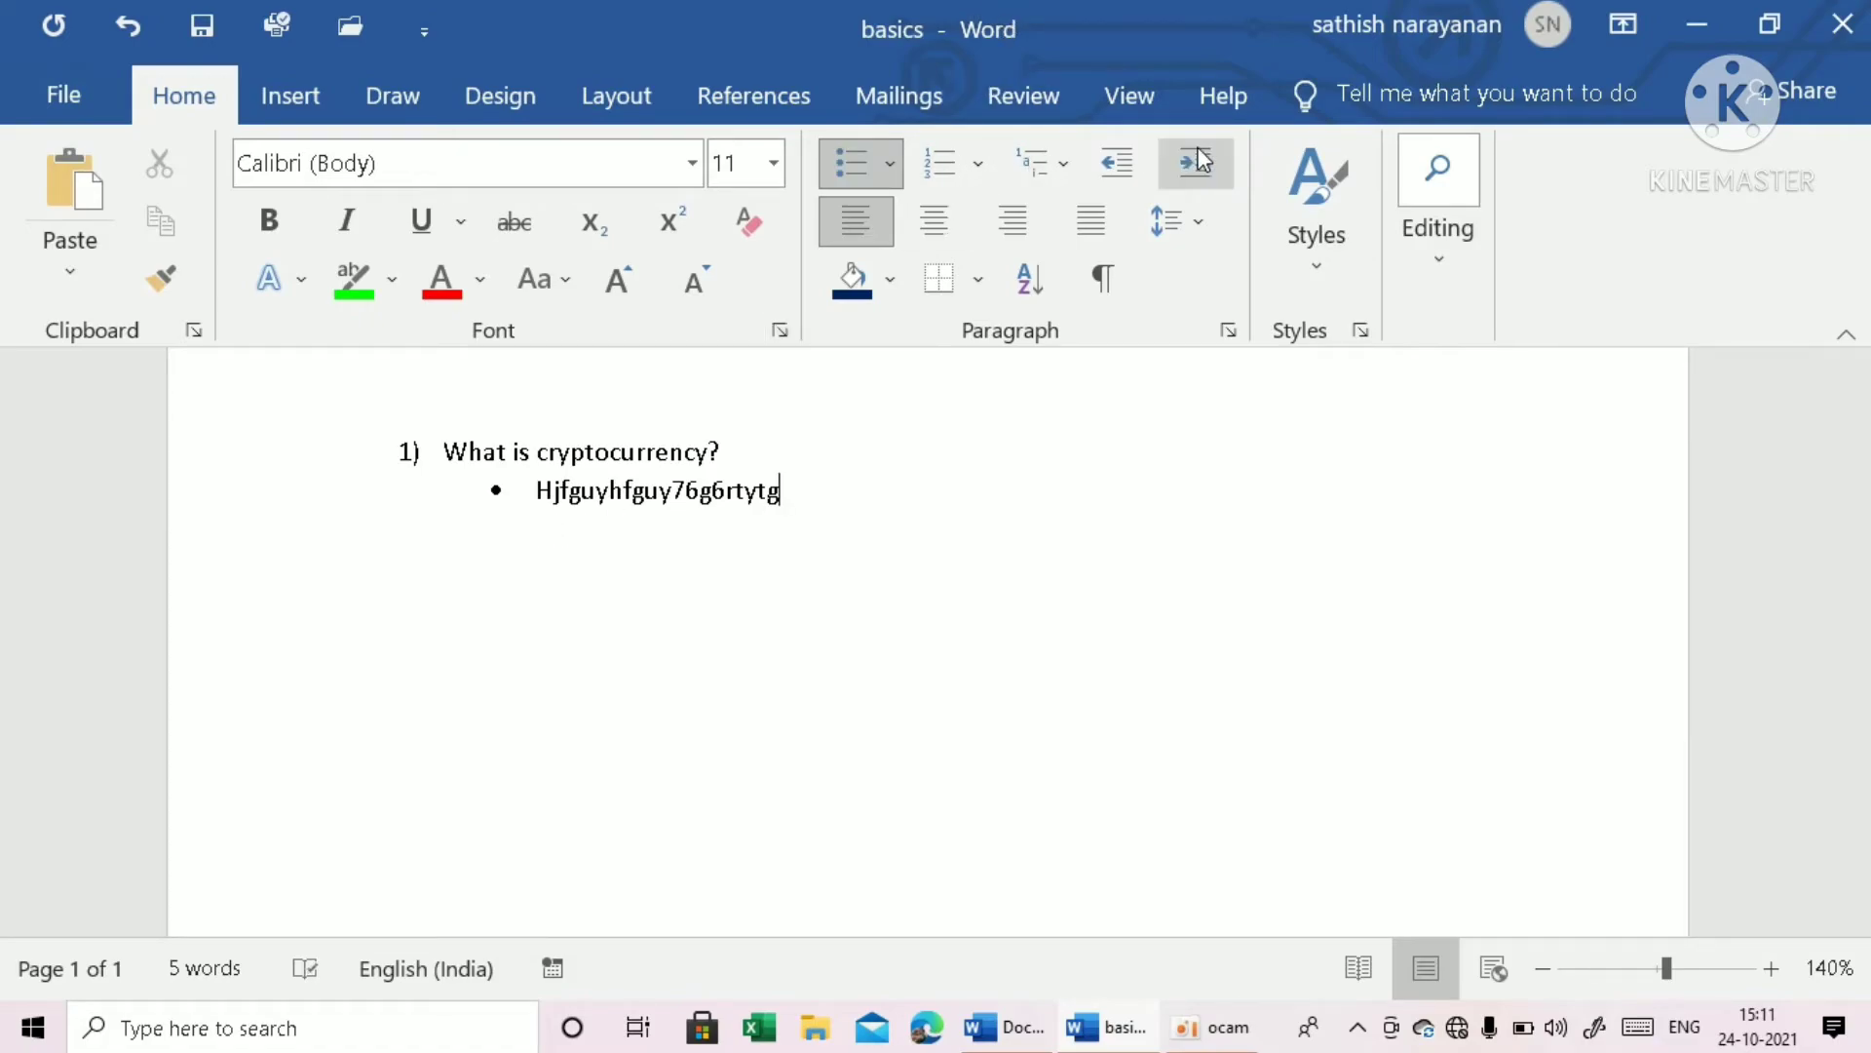
left_click(1066, 177)
left_click(1077, 716)
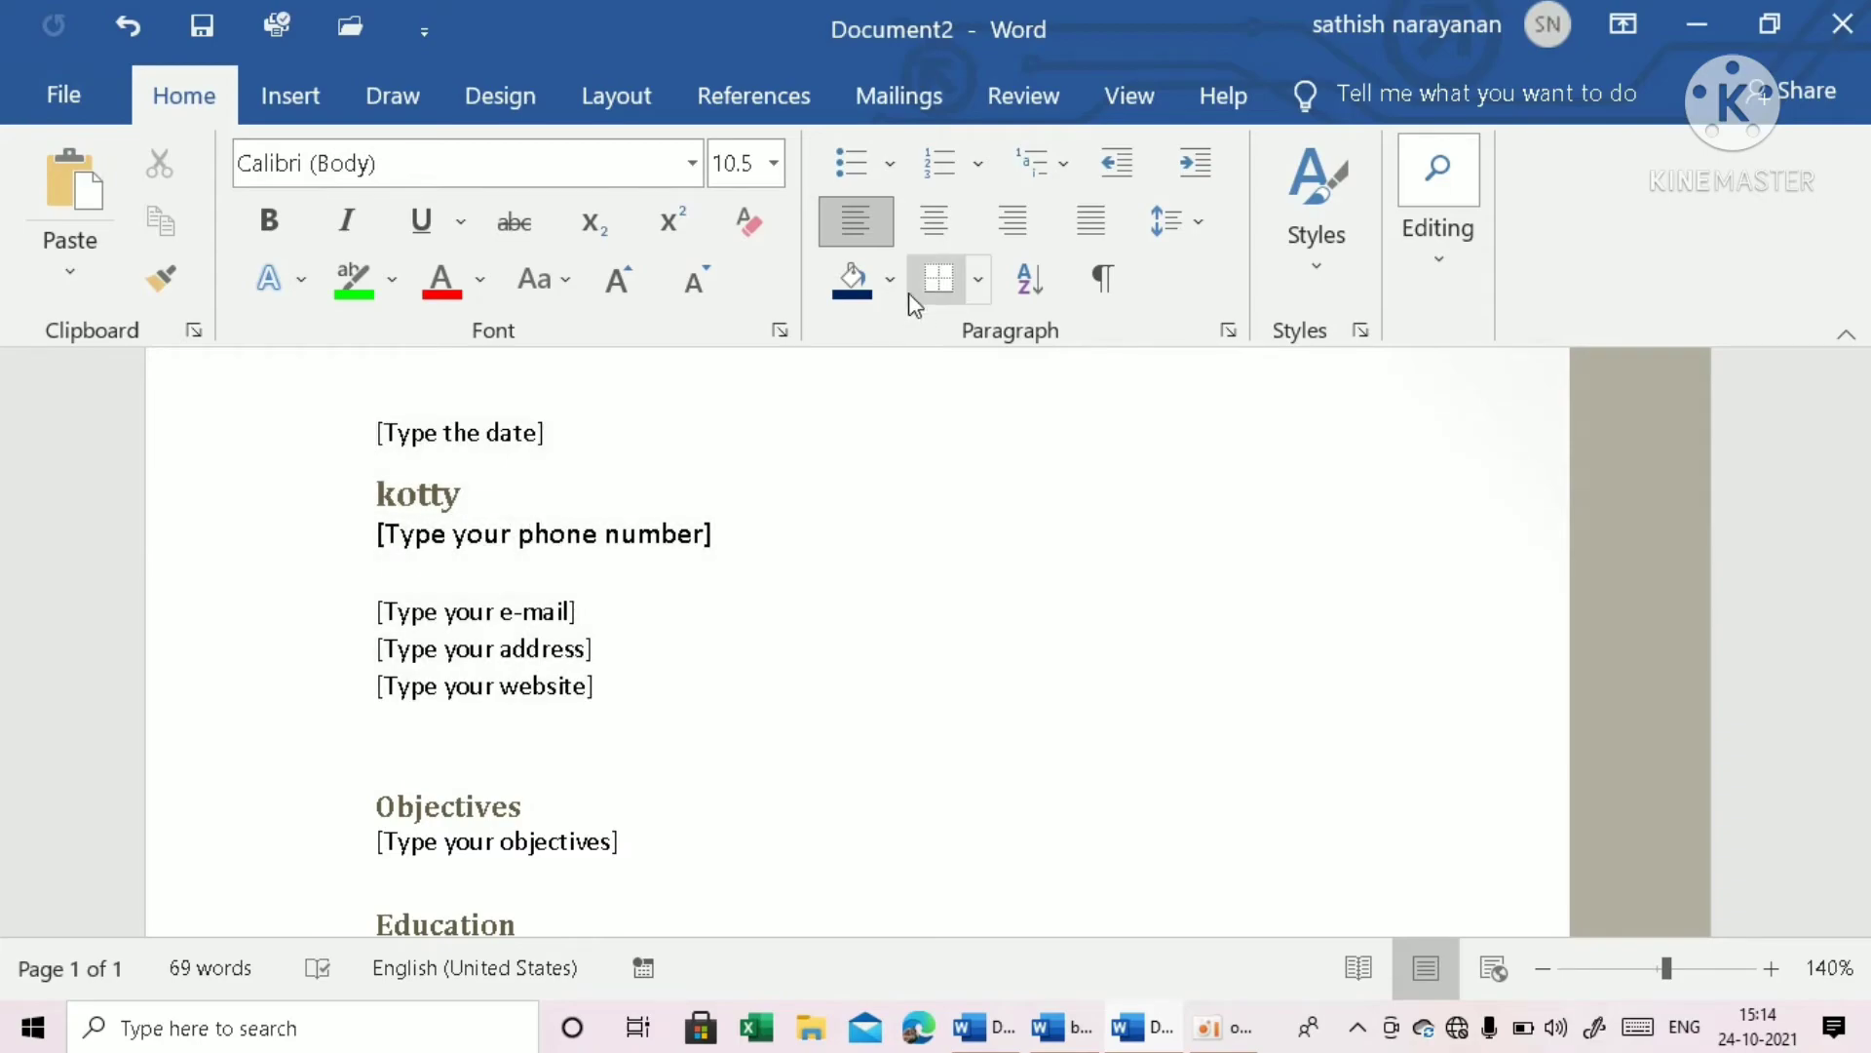
Right-align the [Type your e-mail] placeholder in the resume's contact box, after trying Center.
left_click(385, 615)
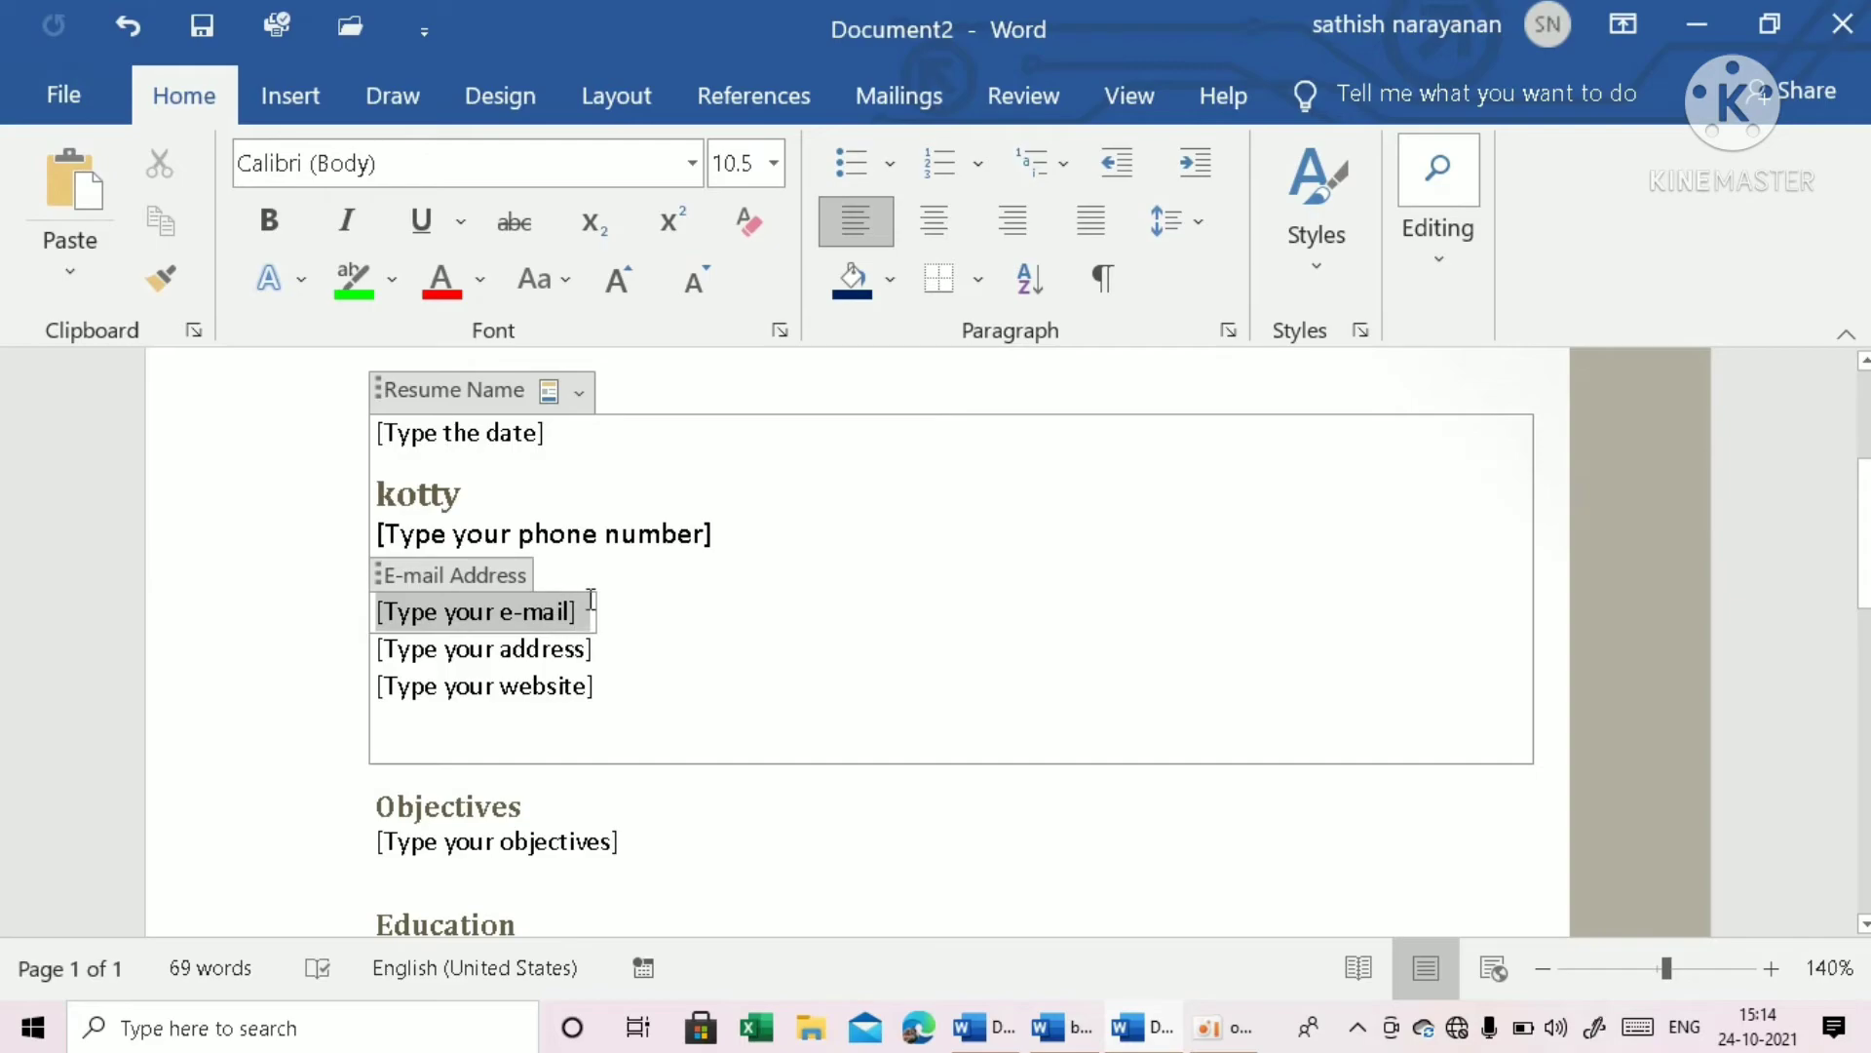
left_click(937, 218)
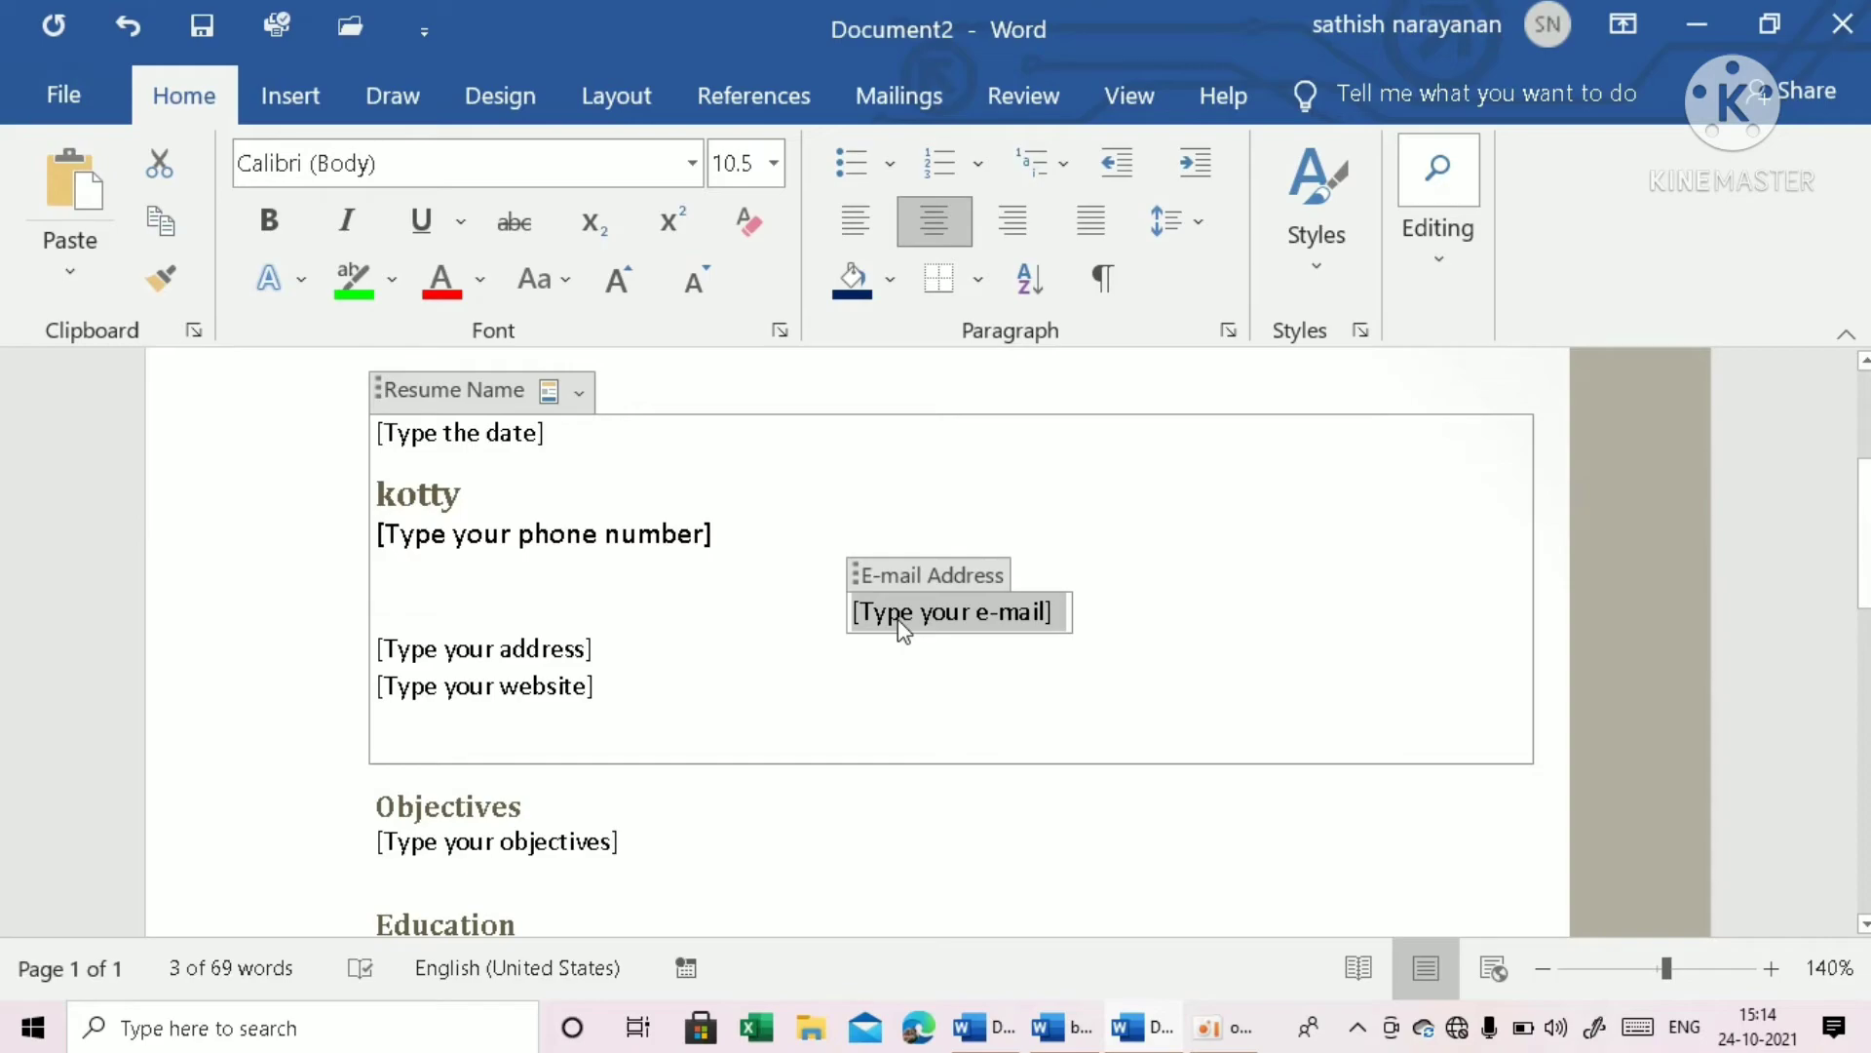
left_click(1014, 219)
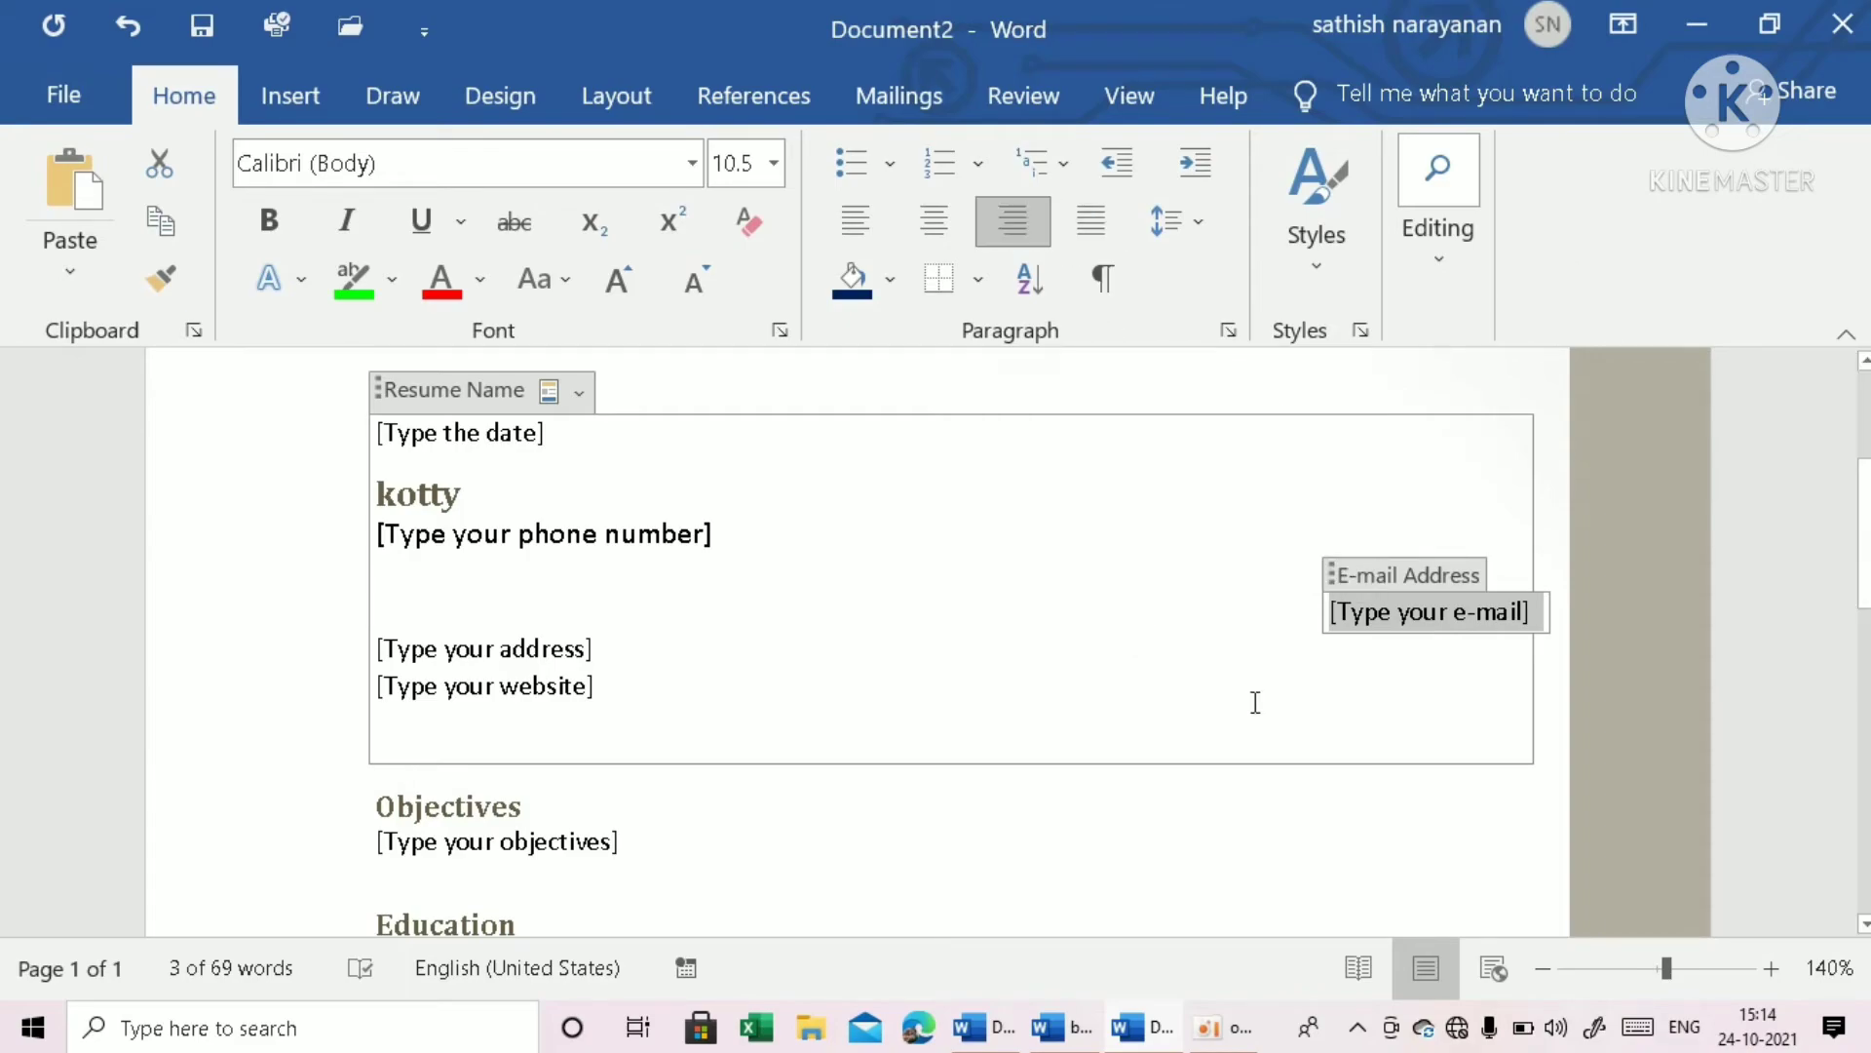
scroll(1246, 620, "down", 1)
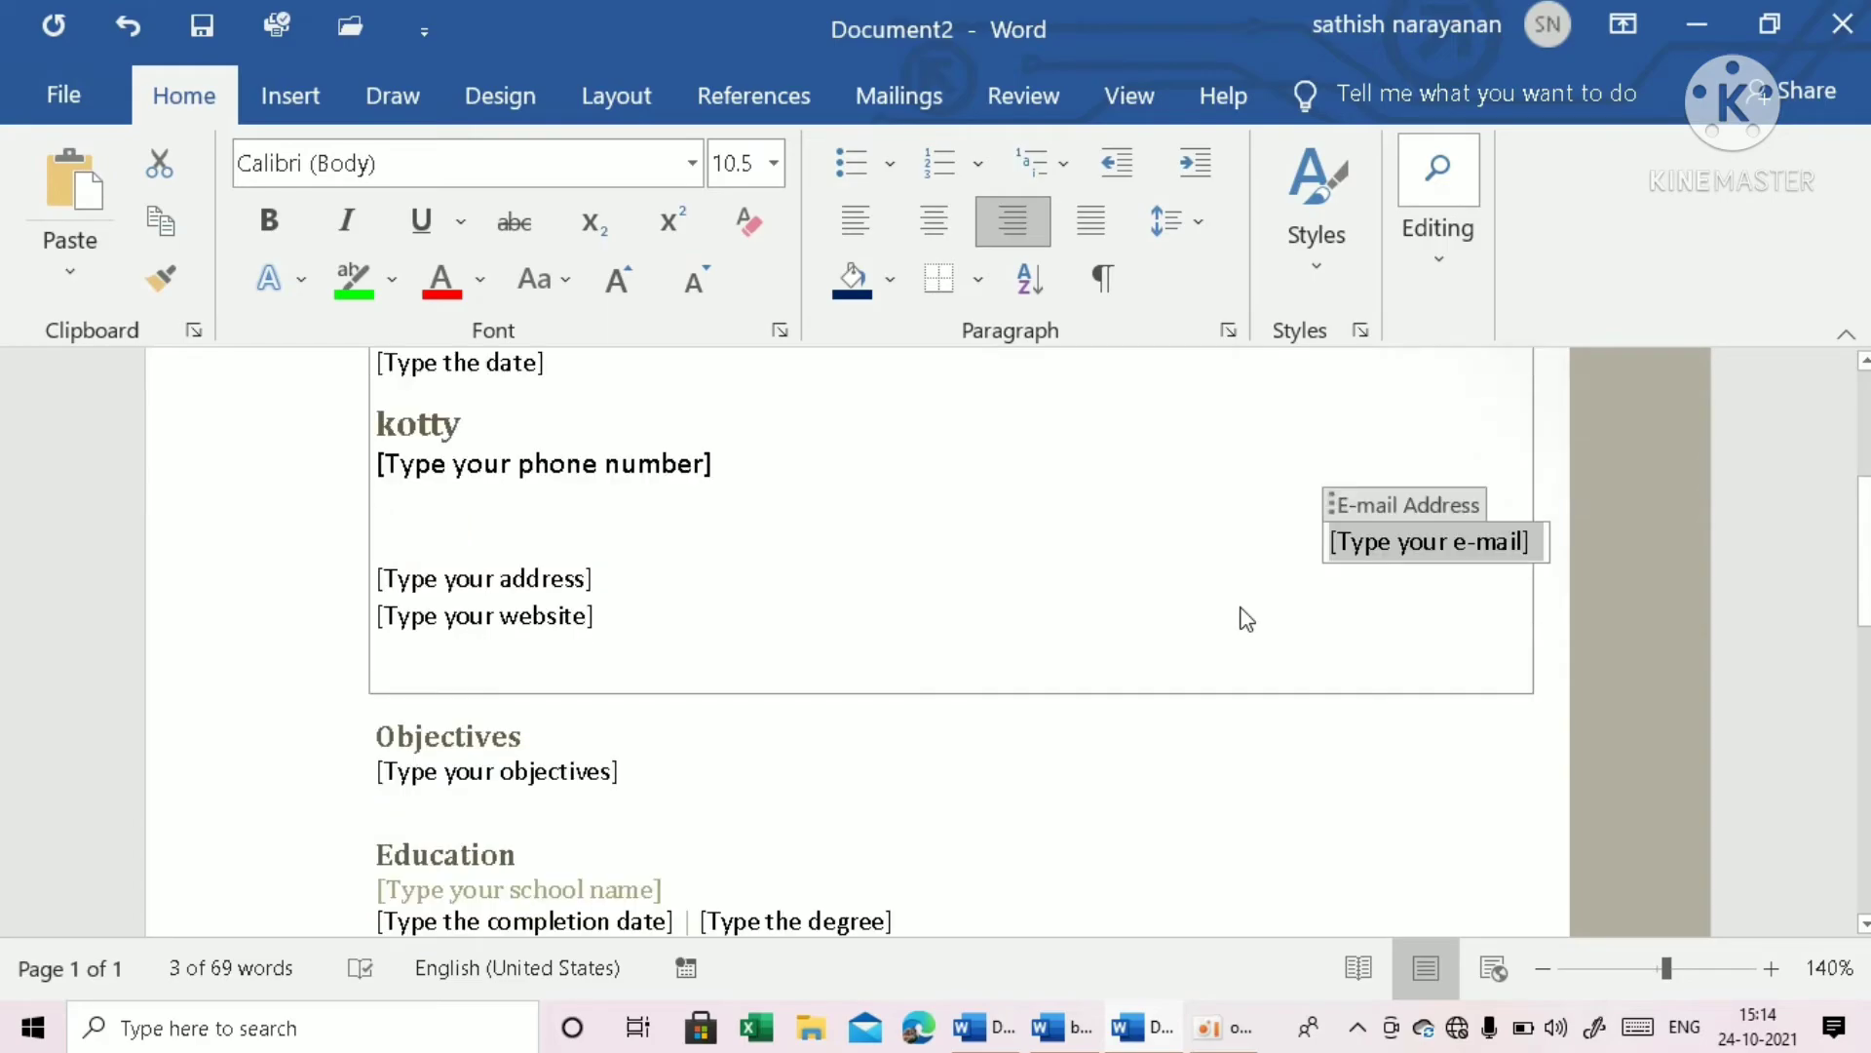
scroll(1277, 563, "down", 2)
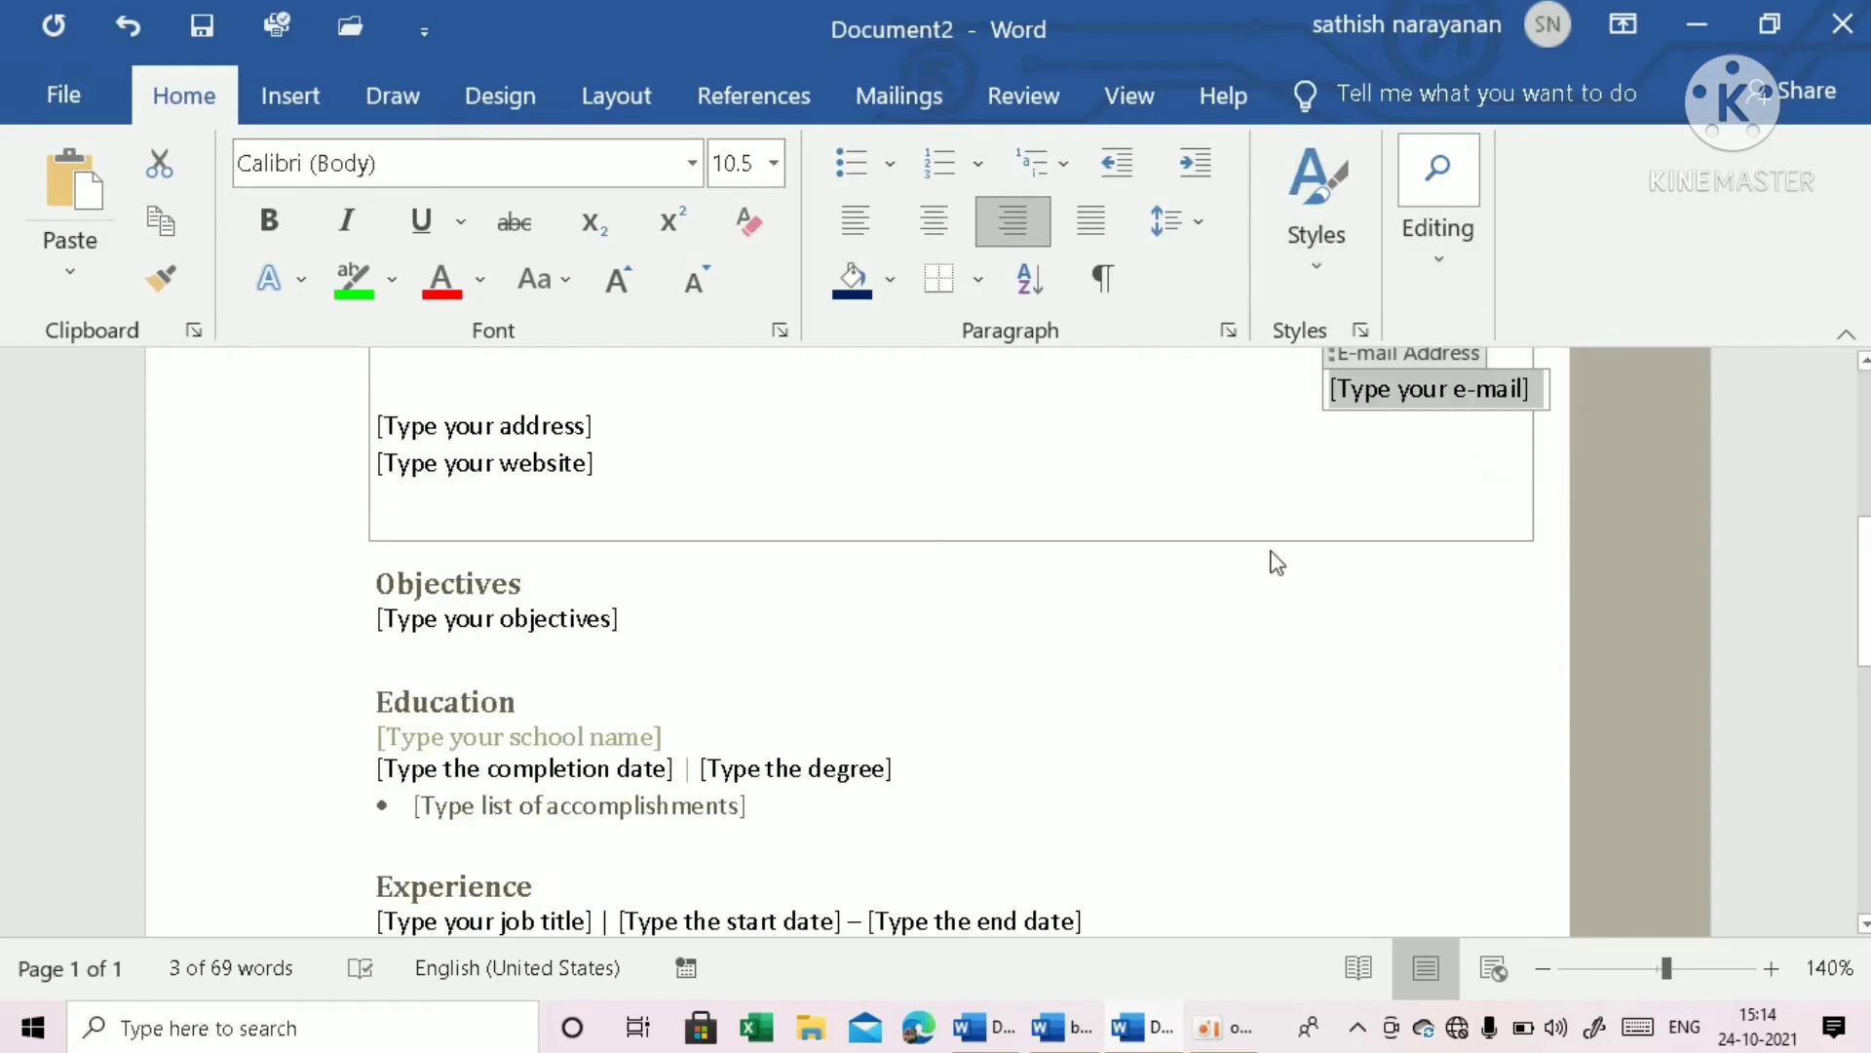
scroll(1277, 564, "down", 2)
scroll(1275, 555, "down", 2)
scroll(1273, 551, "down", 3)
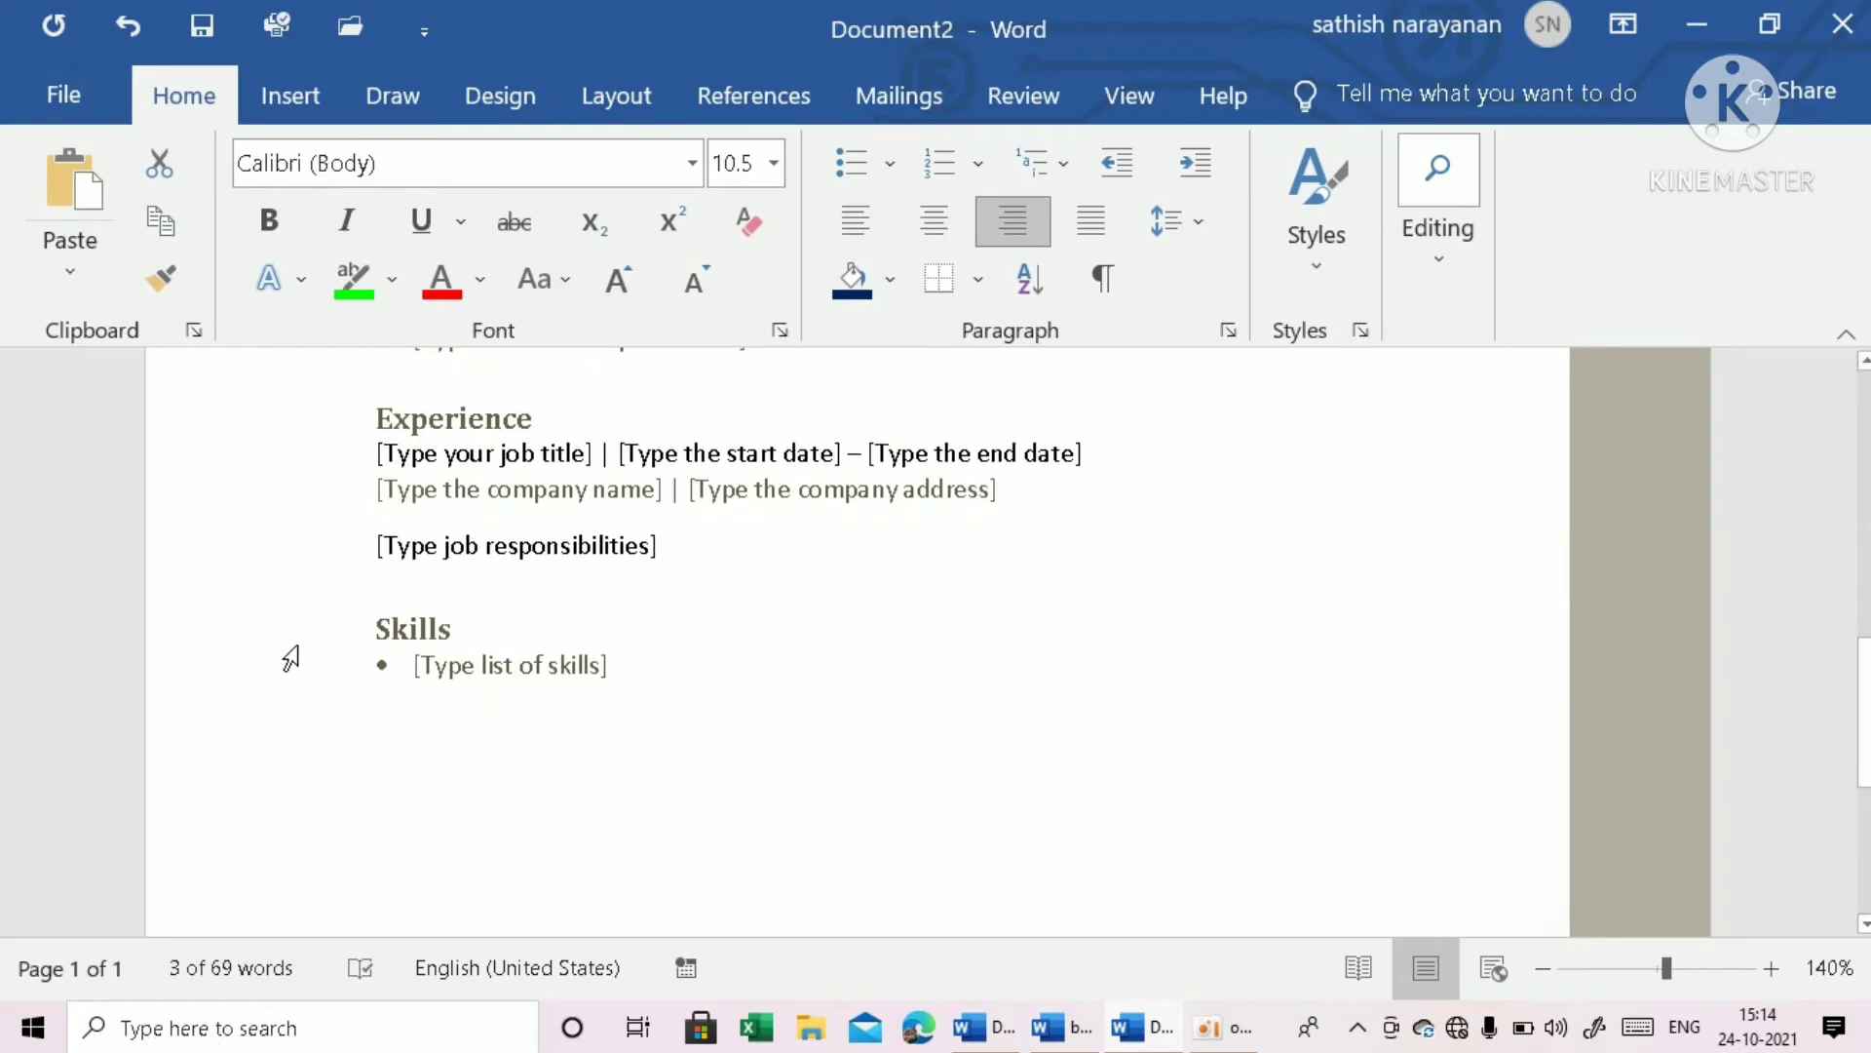
Right-align the resume's Skills heading.
left_click_drag(363, 627, 472, 622)
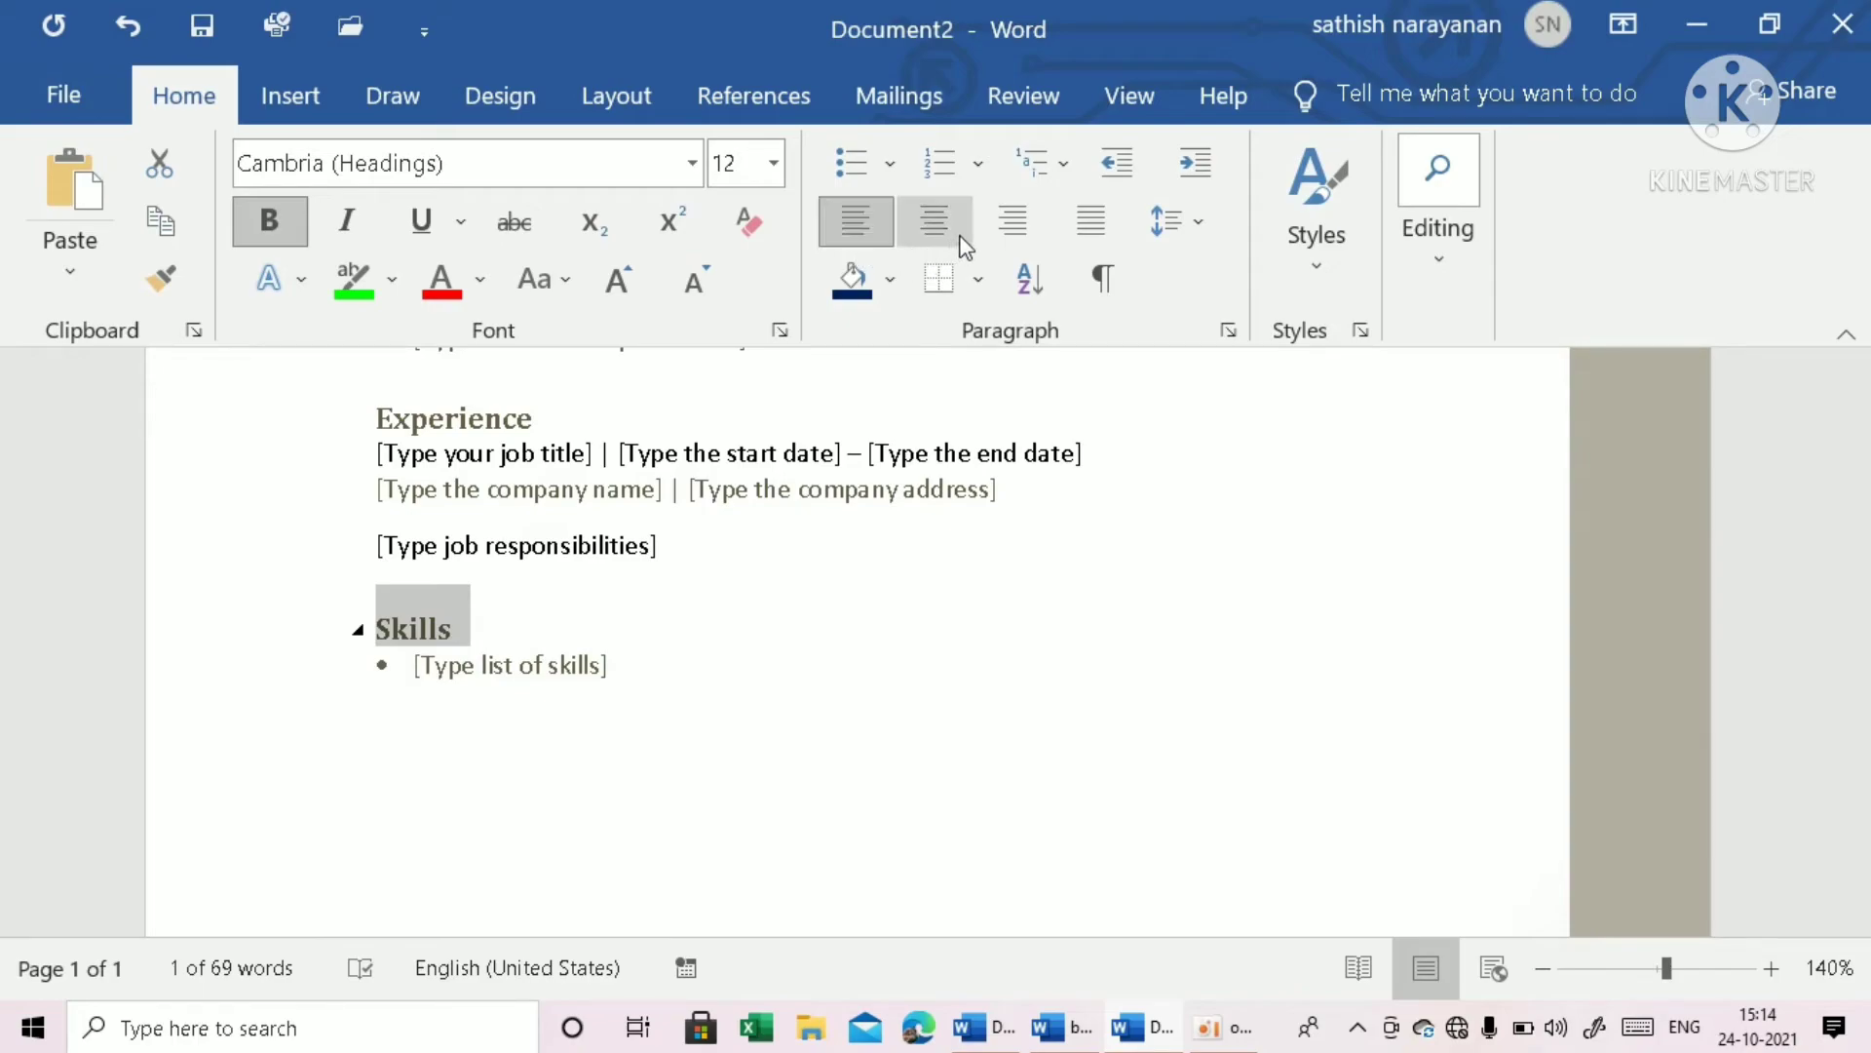
left_click(1013, 221)
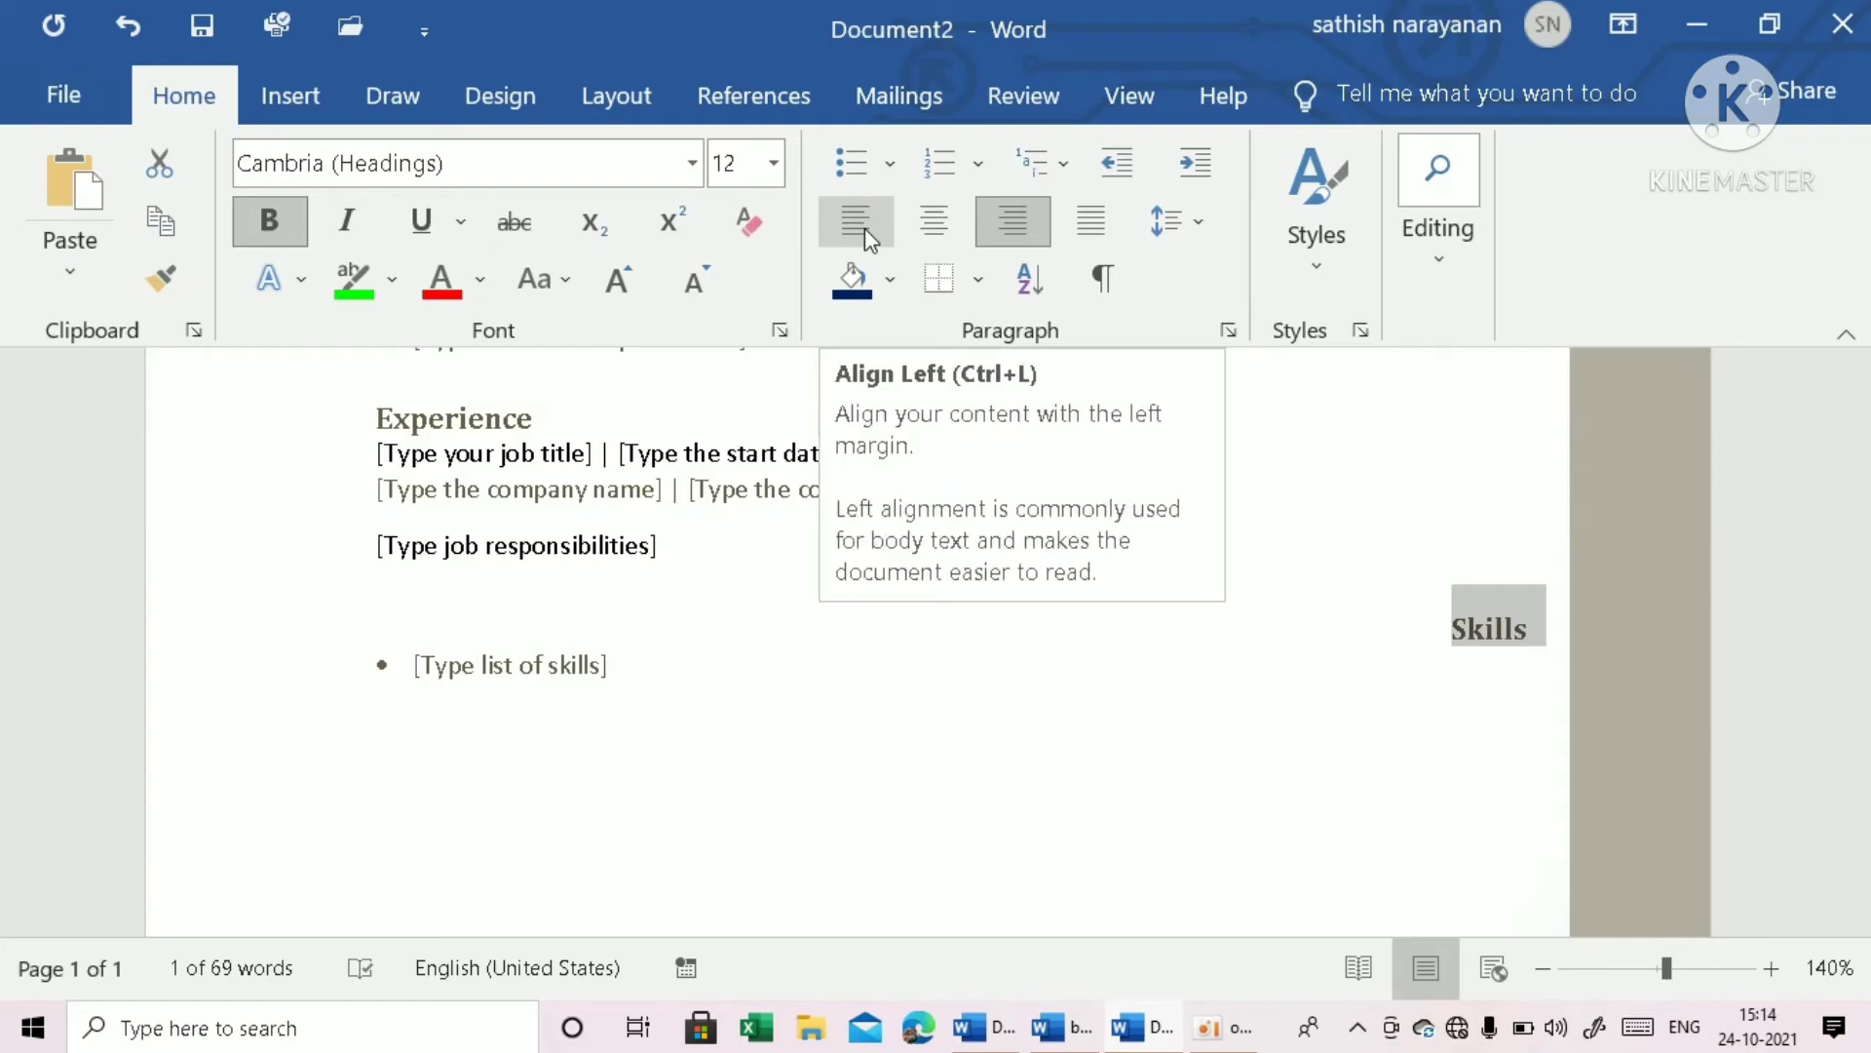
scroll(1324, 455, "down", 1)
scroll(1326, 458, "up", 1)
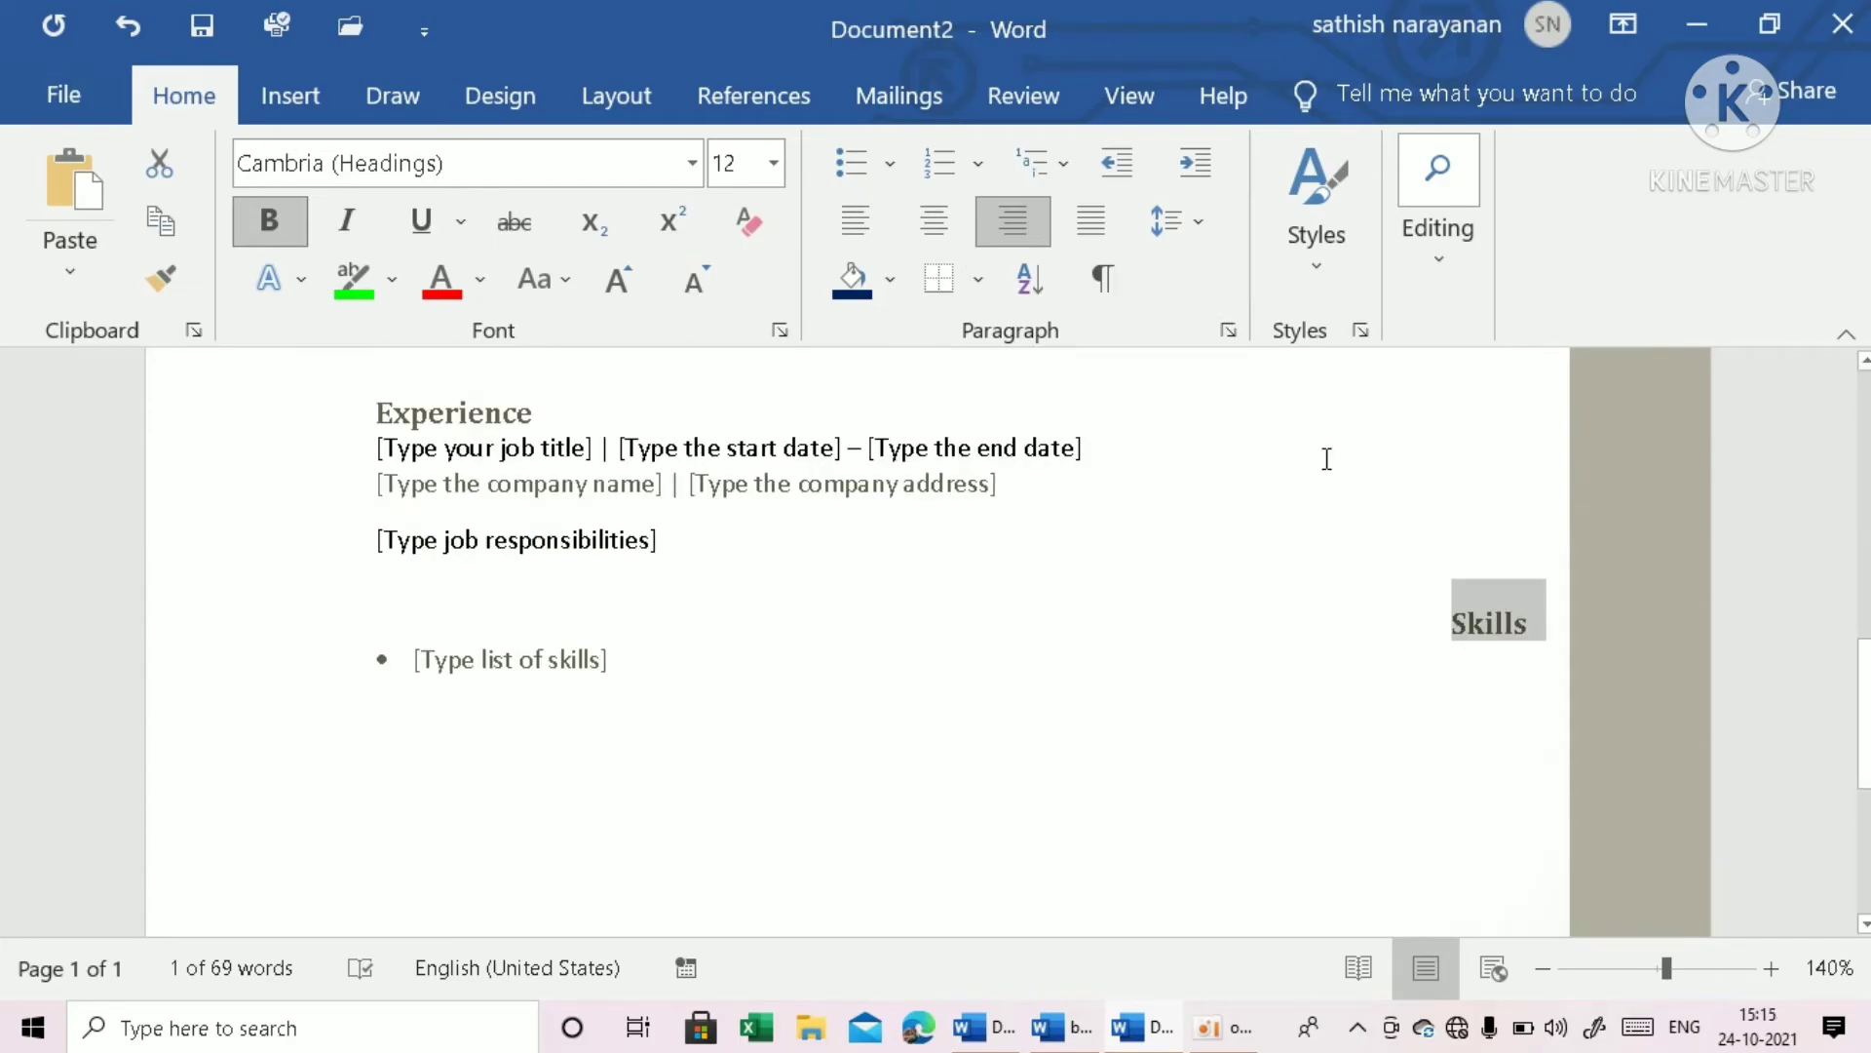
scroll(1326, 458, "up", 4)
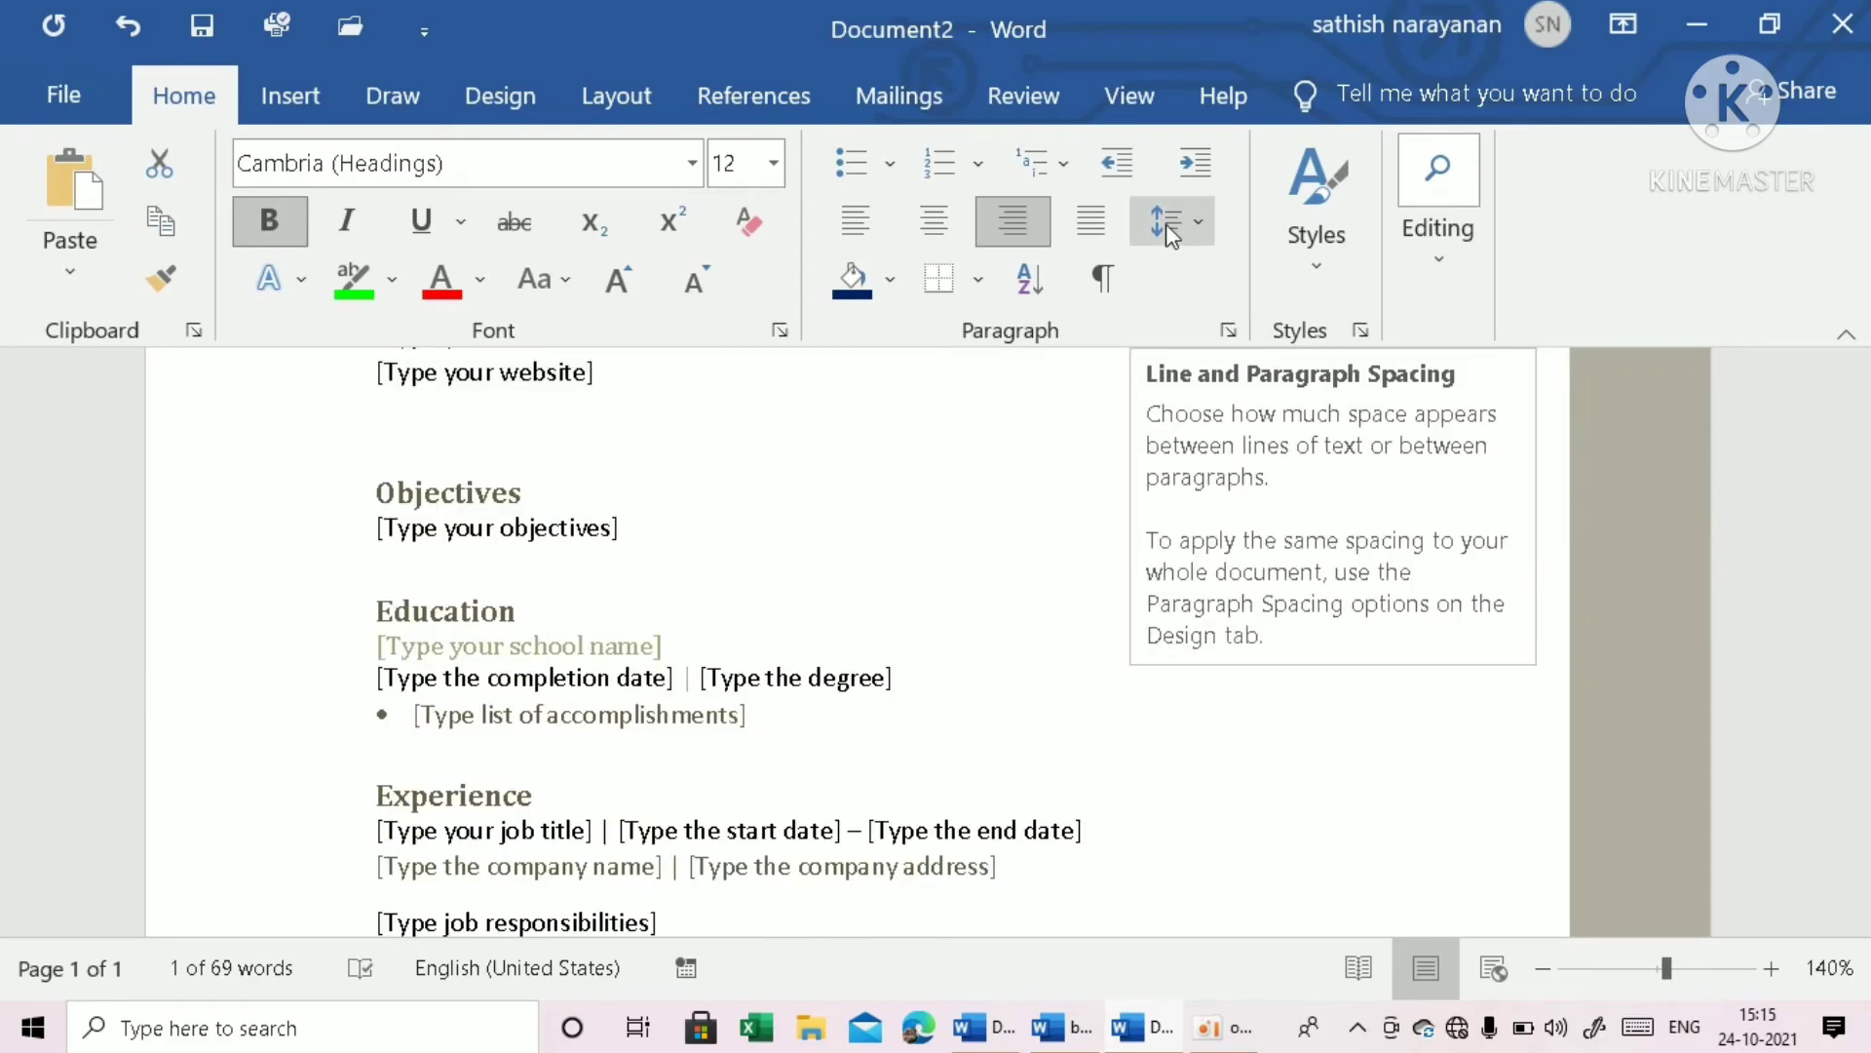
Add a blank line under the Education heading and give it 3.0 line spacing.
left_click(443, 588)
left_click(577, 610)
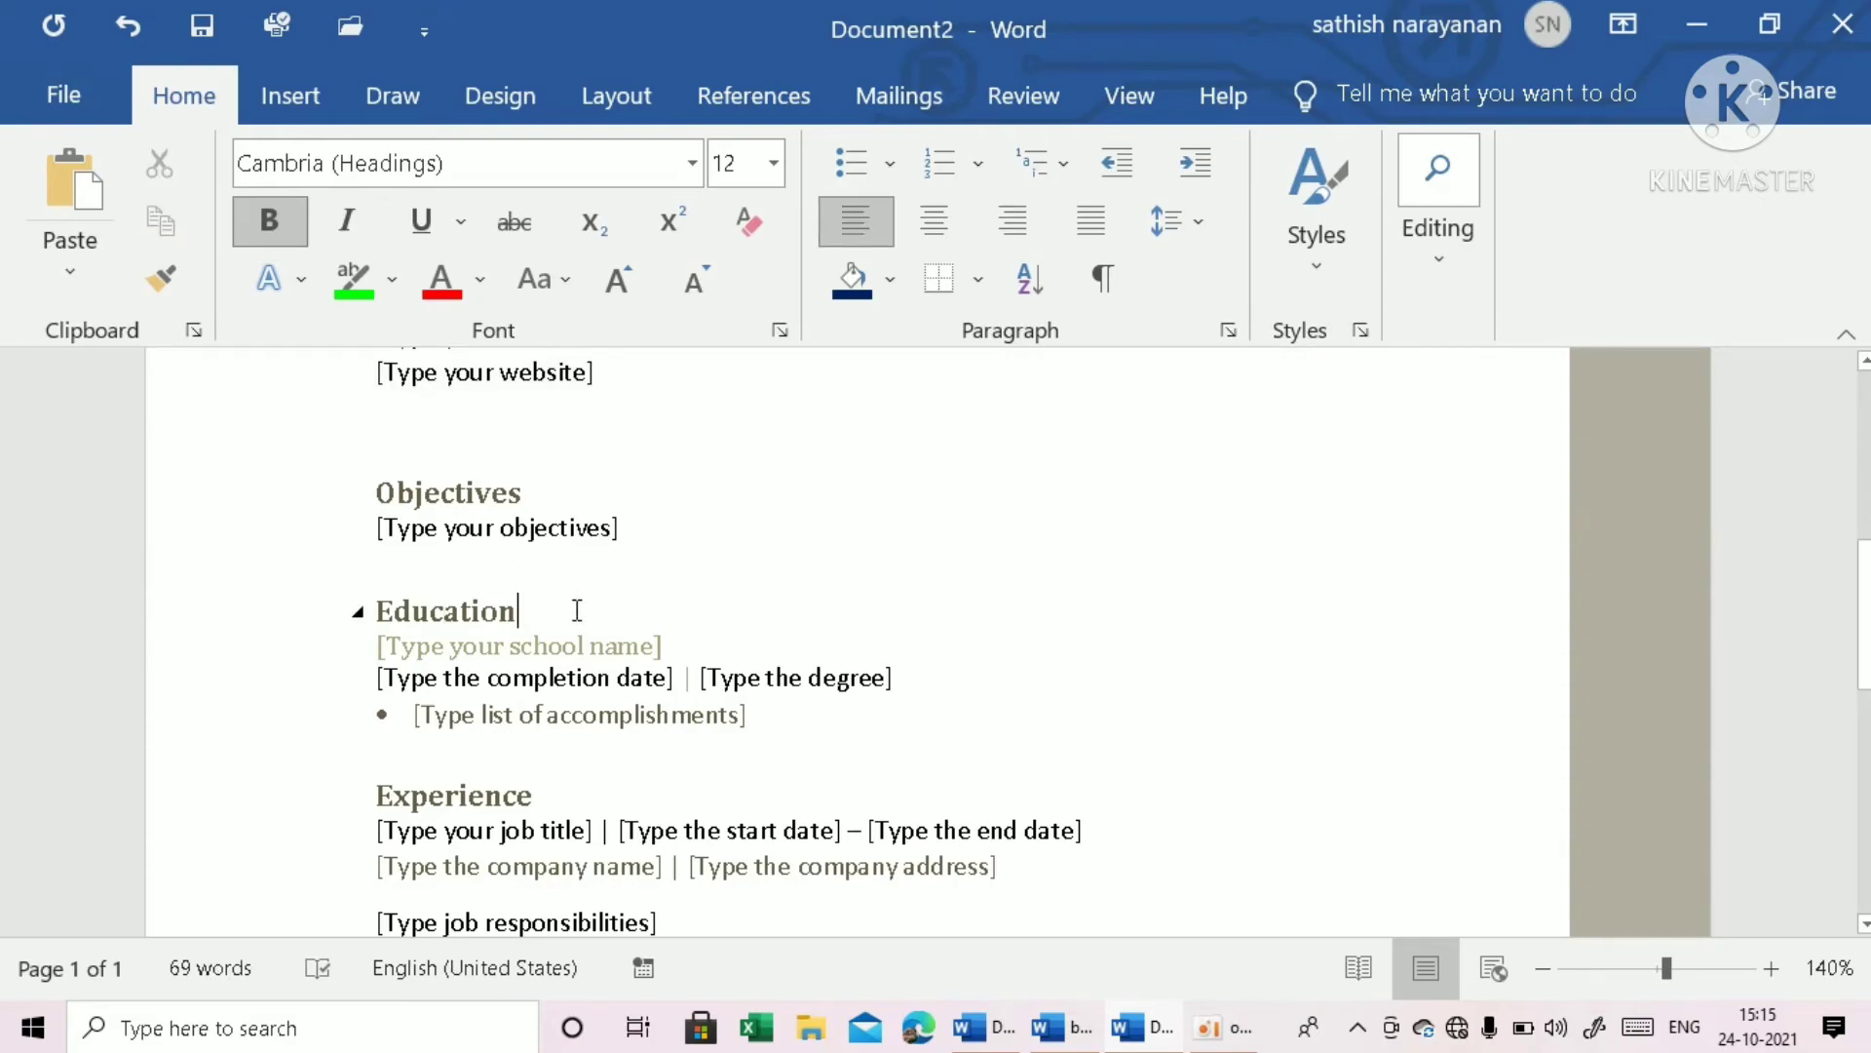
key("Return")
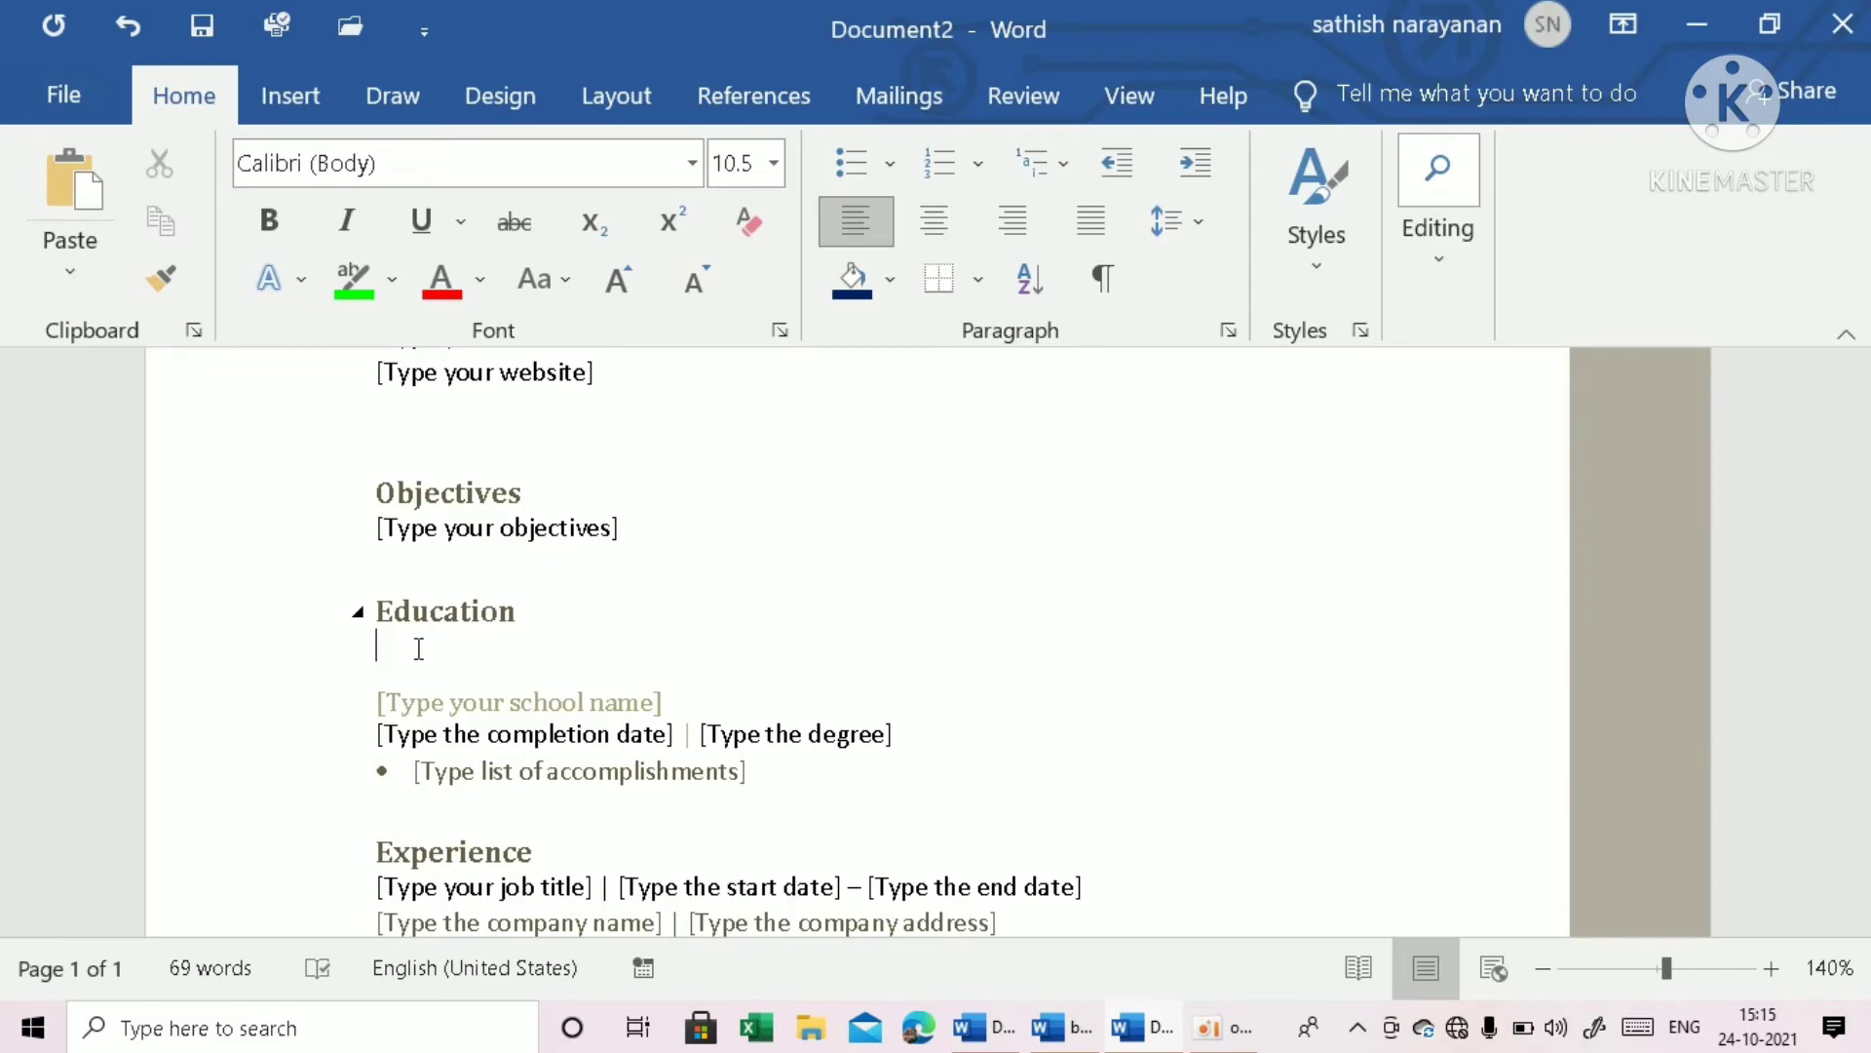
left_click(418, 649)
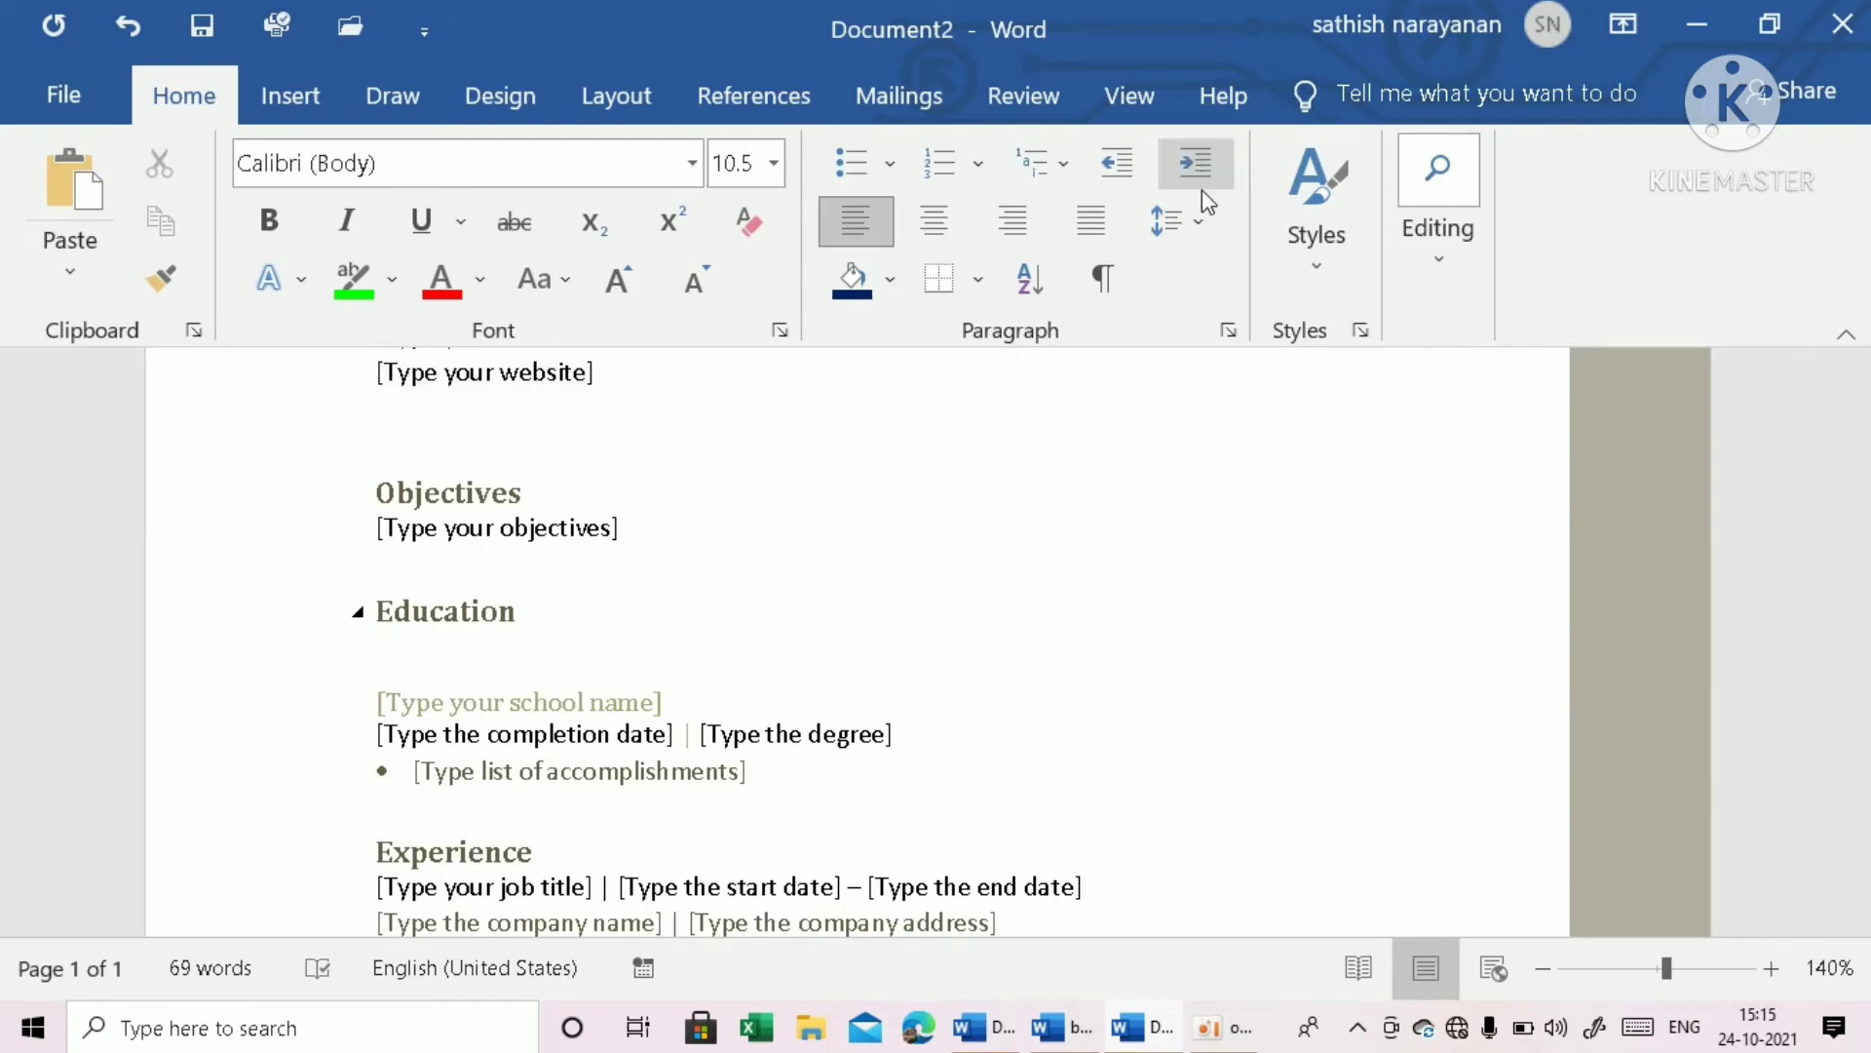
left_click(1199, 222)
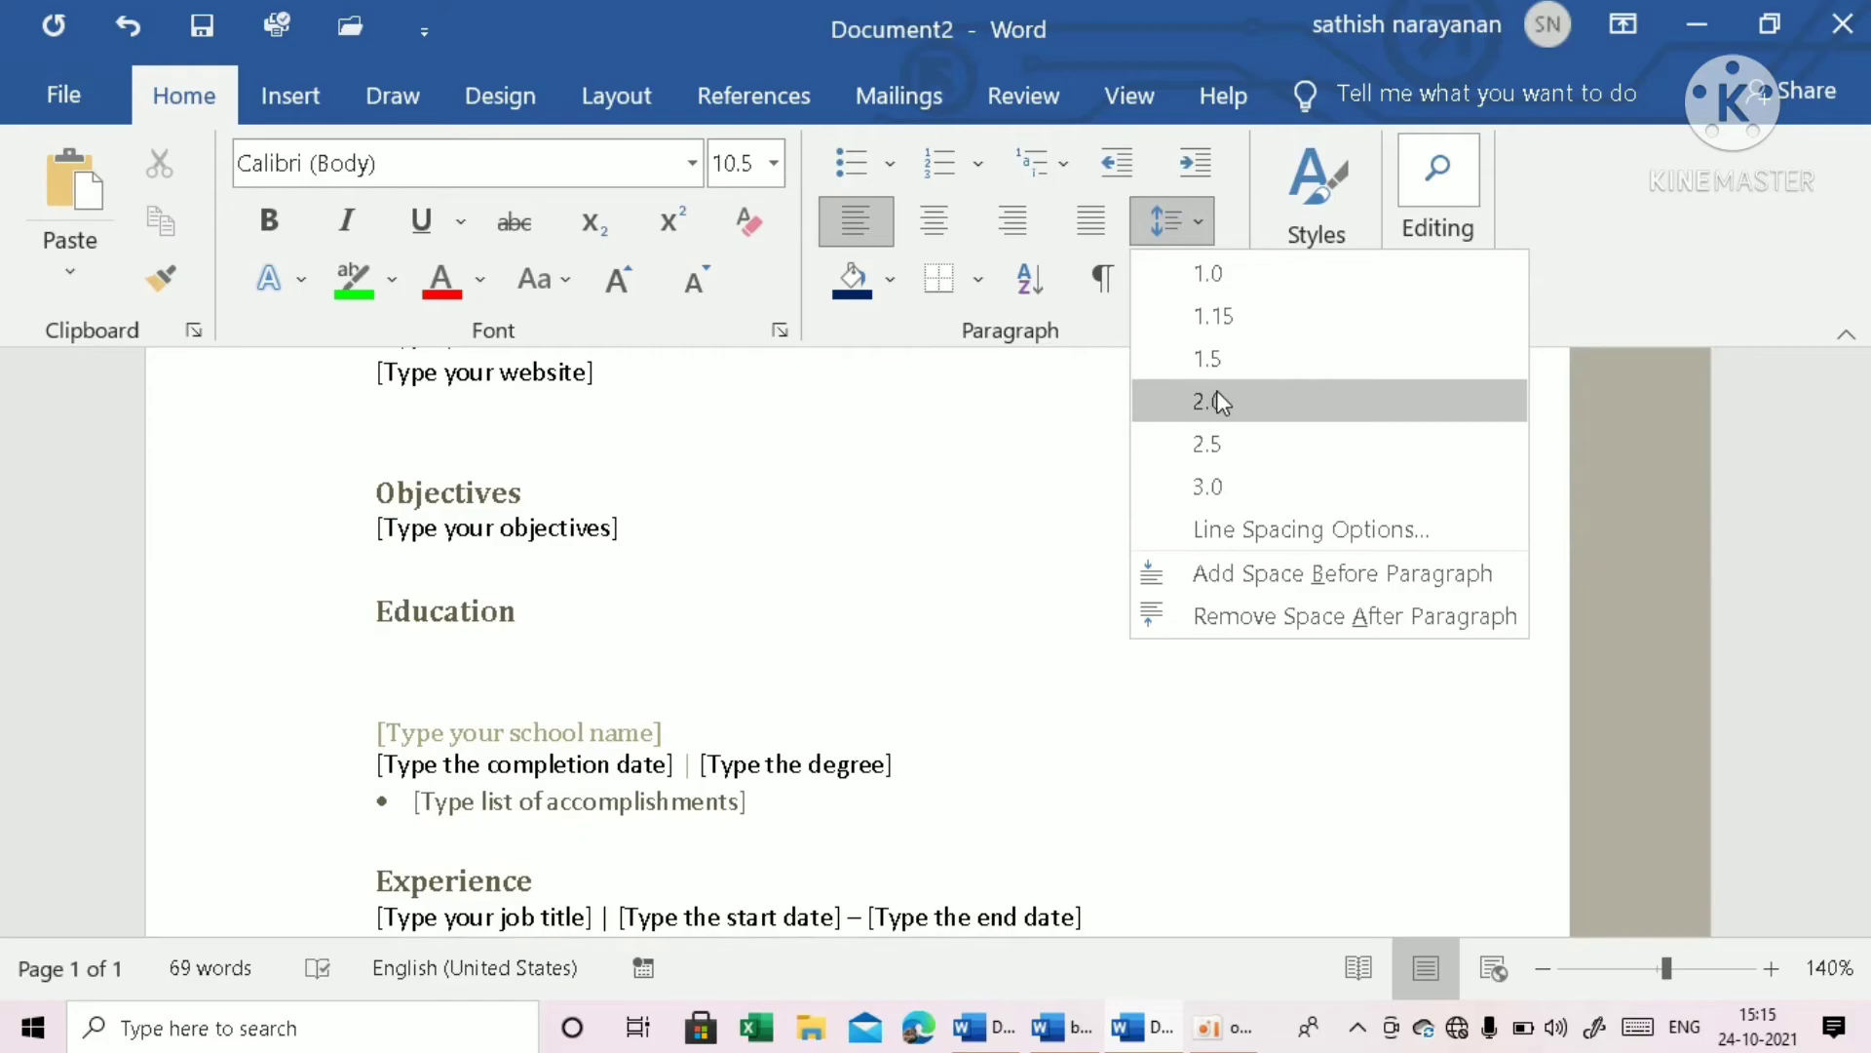
left_click(1213, 489)
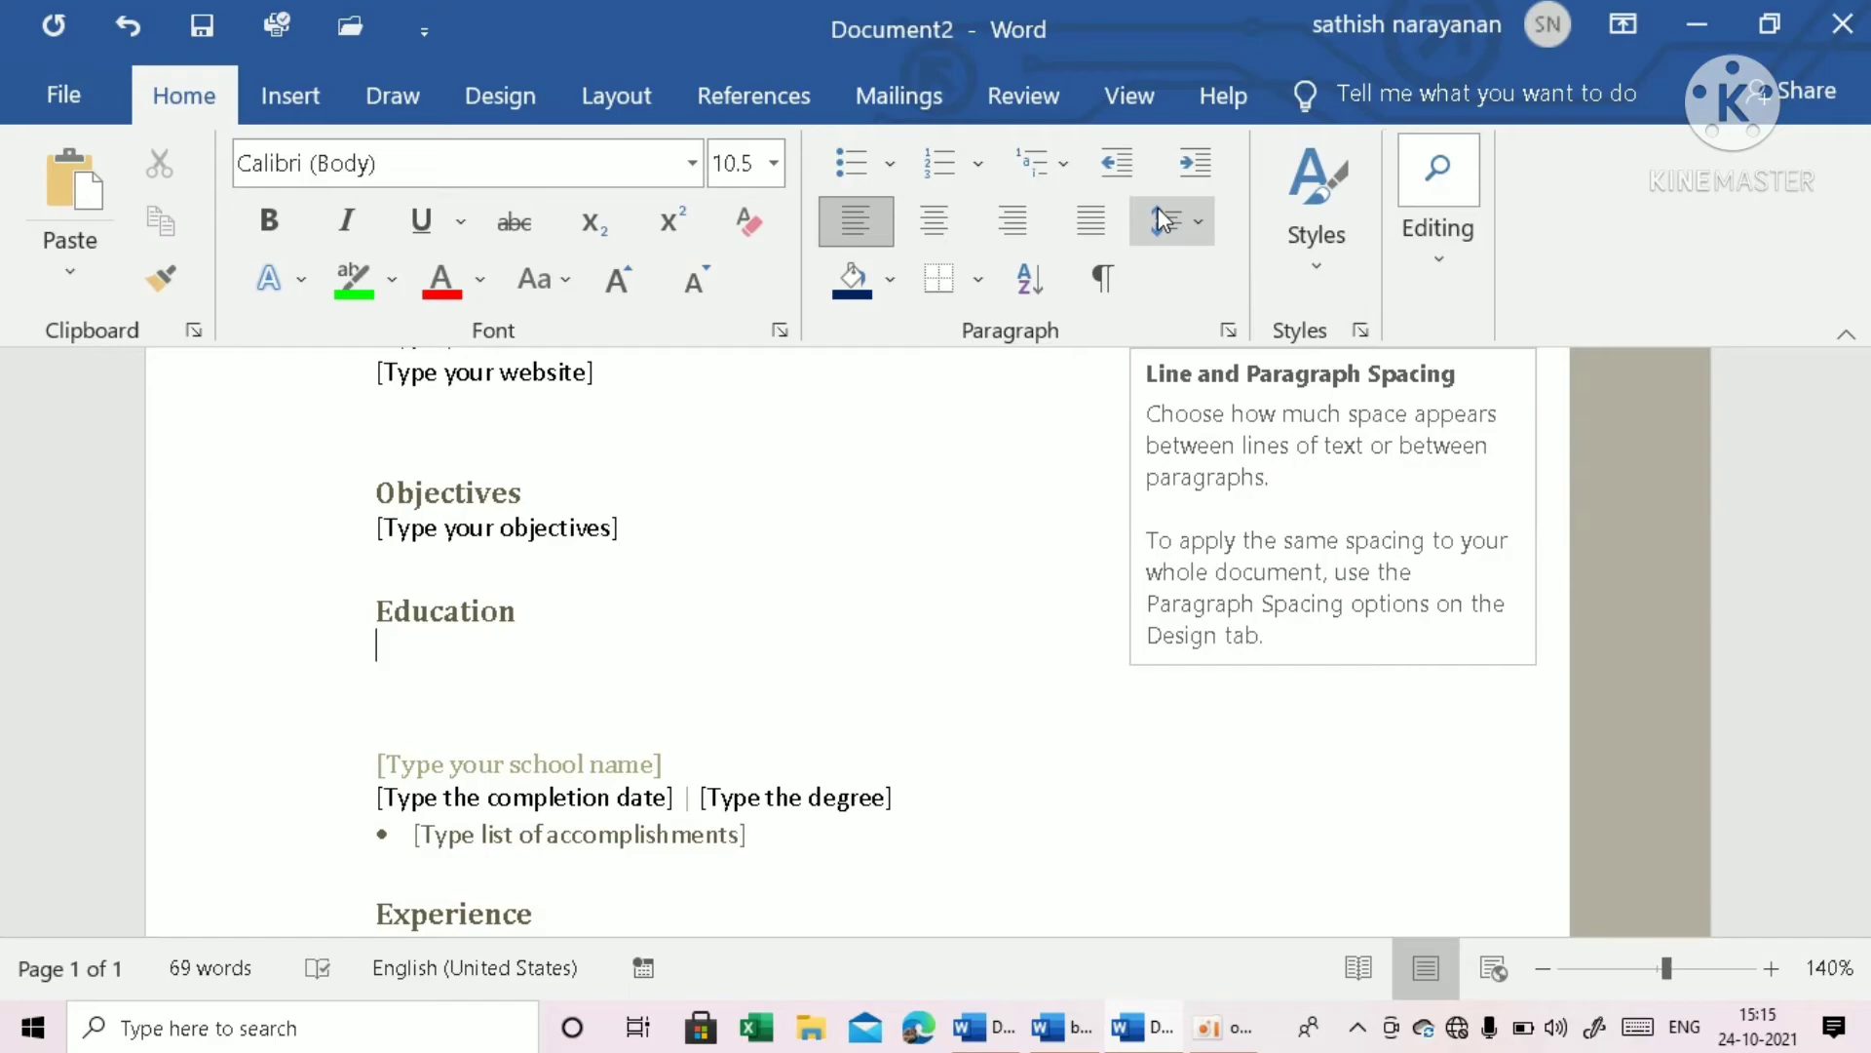
scroll(612, 612, "down", 1)
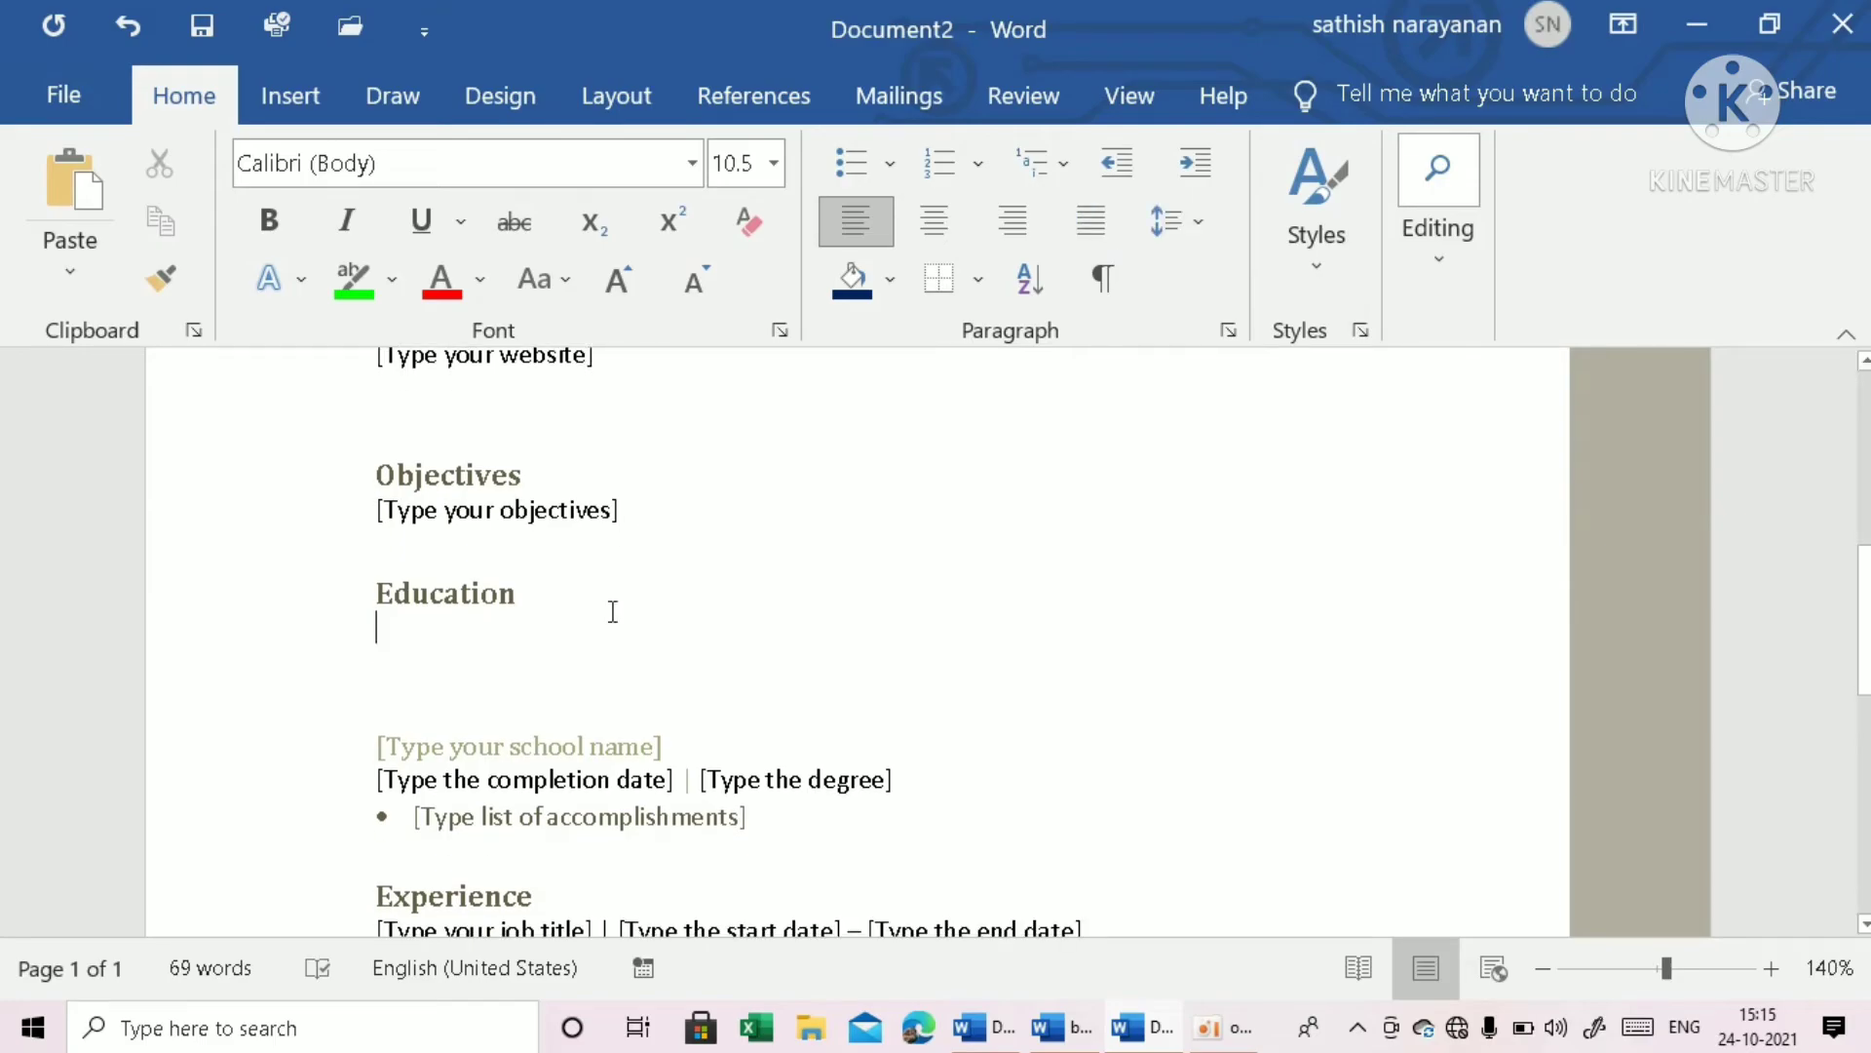
scroll(612, 611, "up", 2)
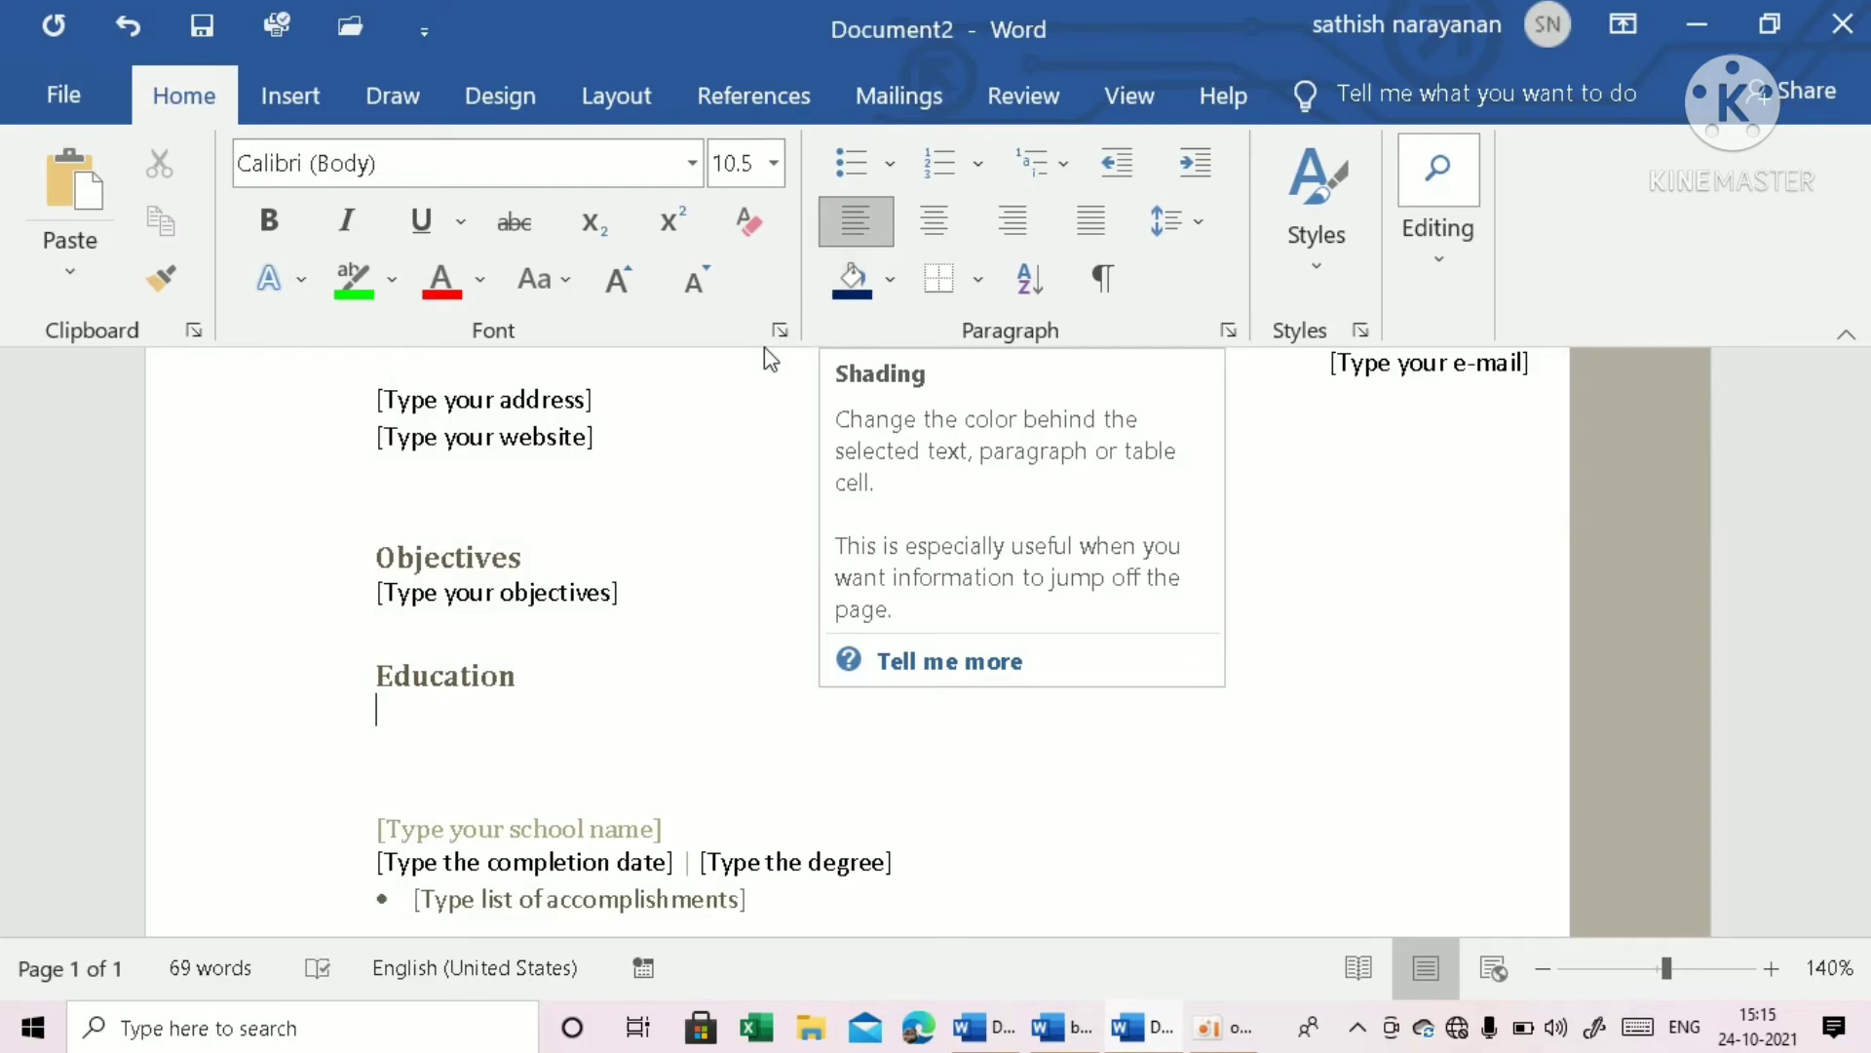
Shade the Objectives heading line Light Blue, undoing a trial green highlight first.
double_click(449, 557)
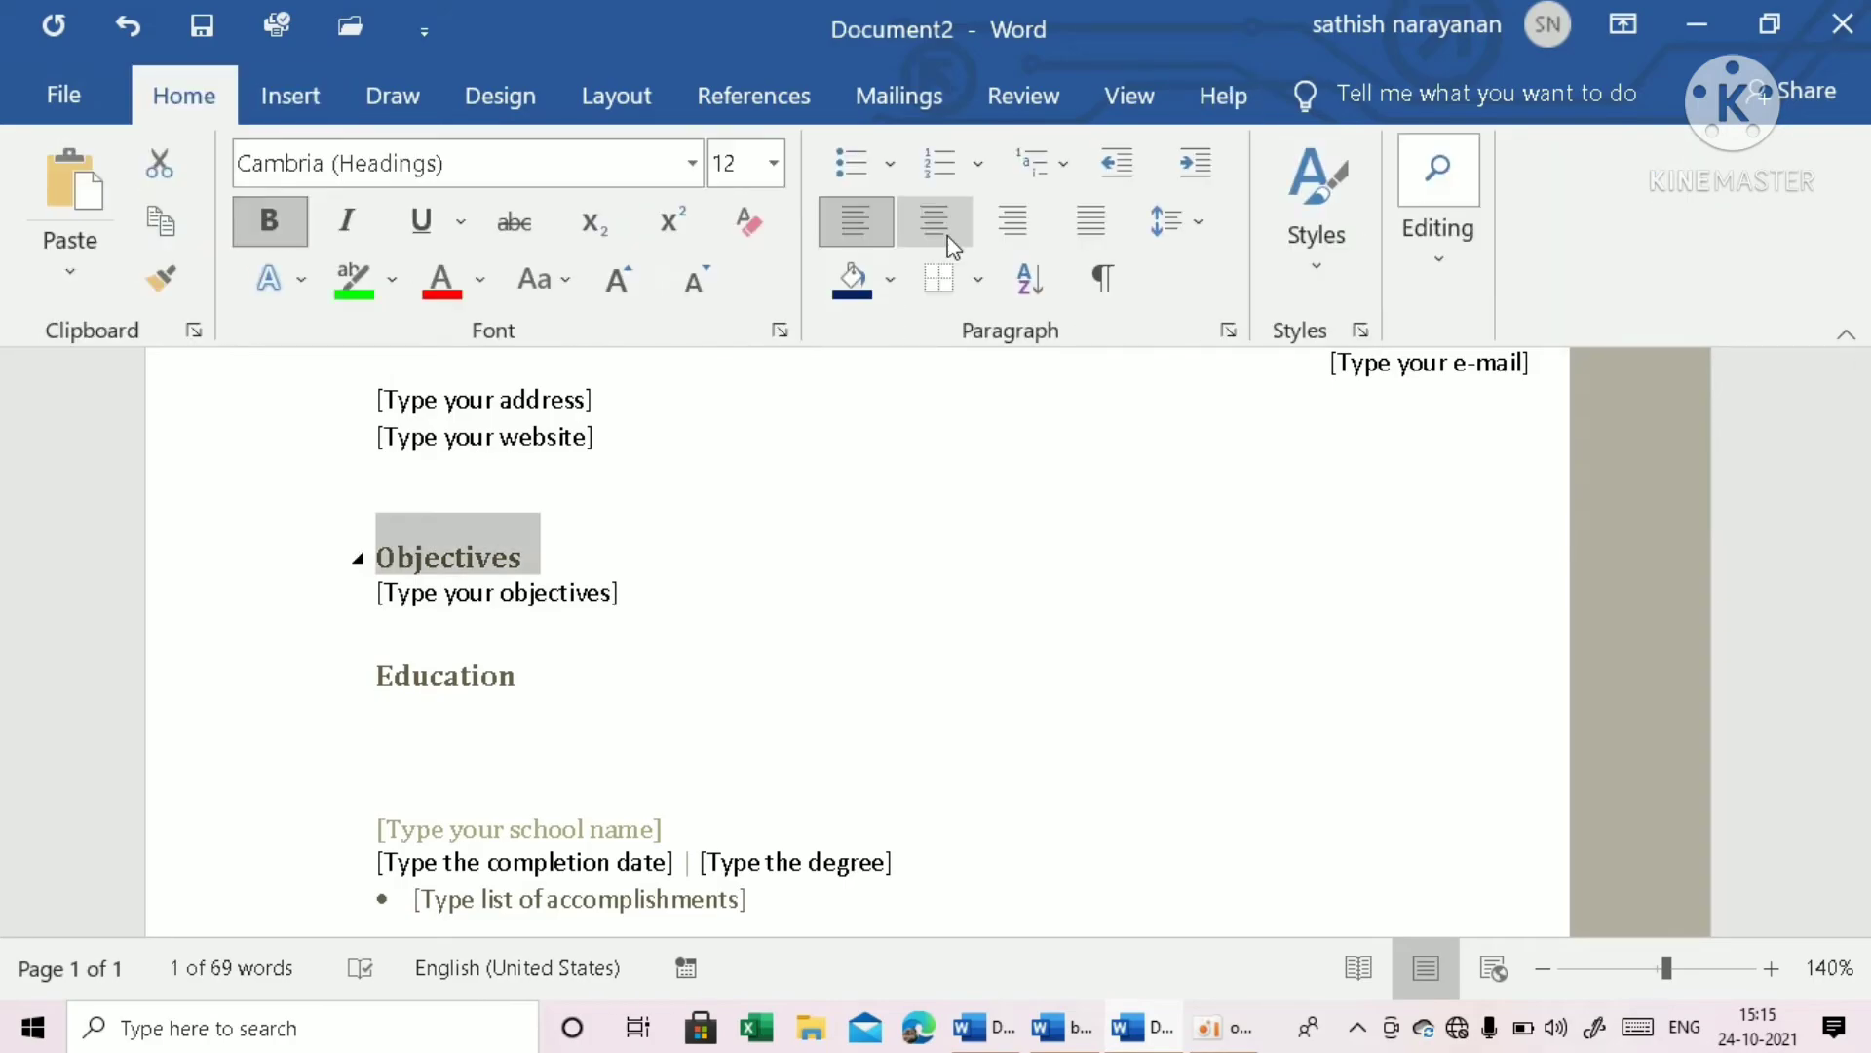
left_click(890, 280)
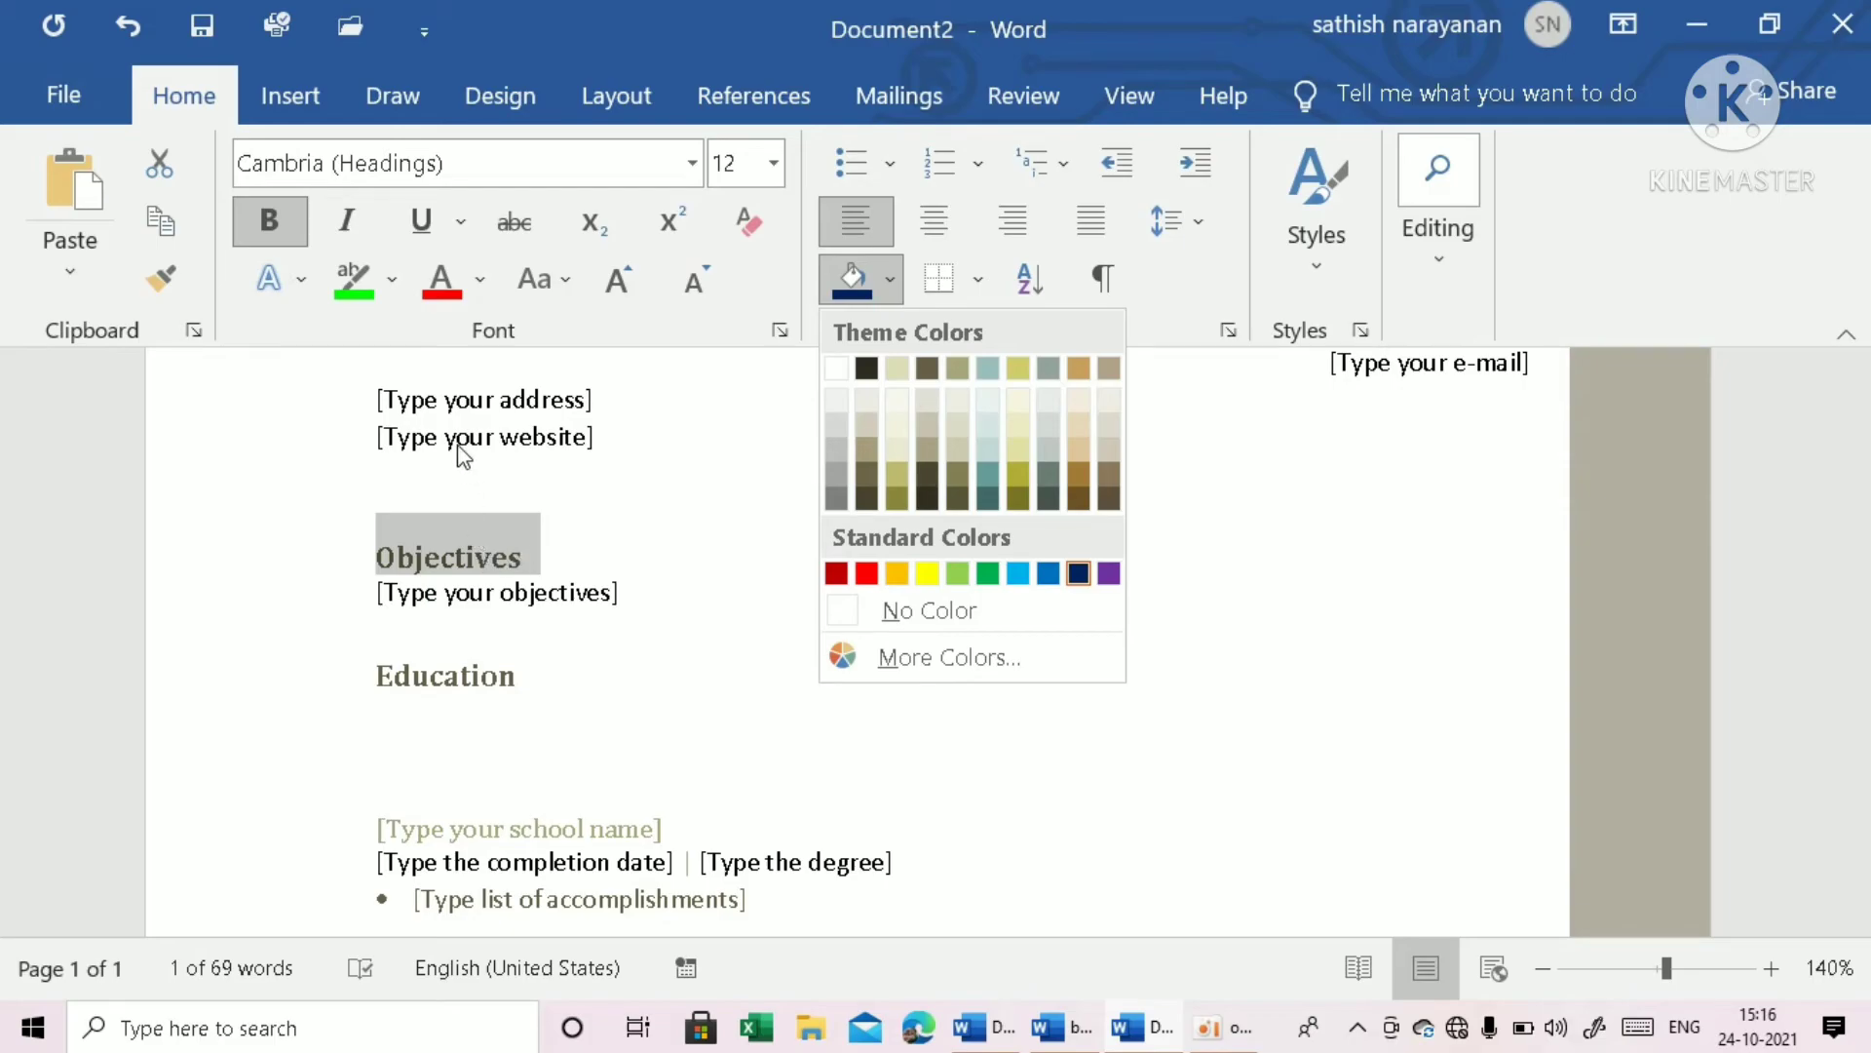
left_click(337, 284)
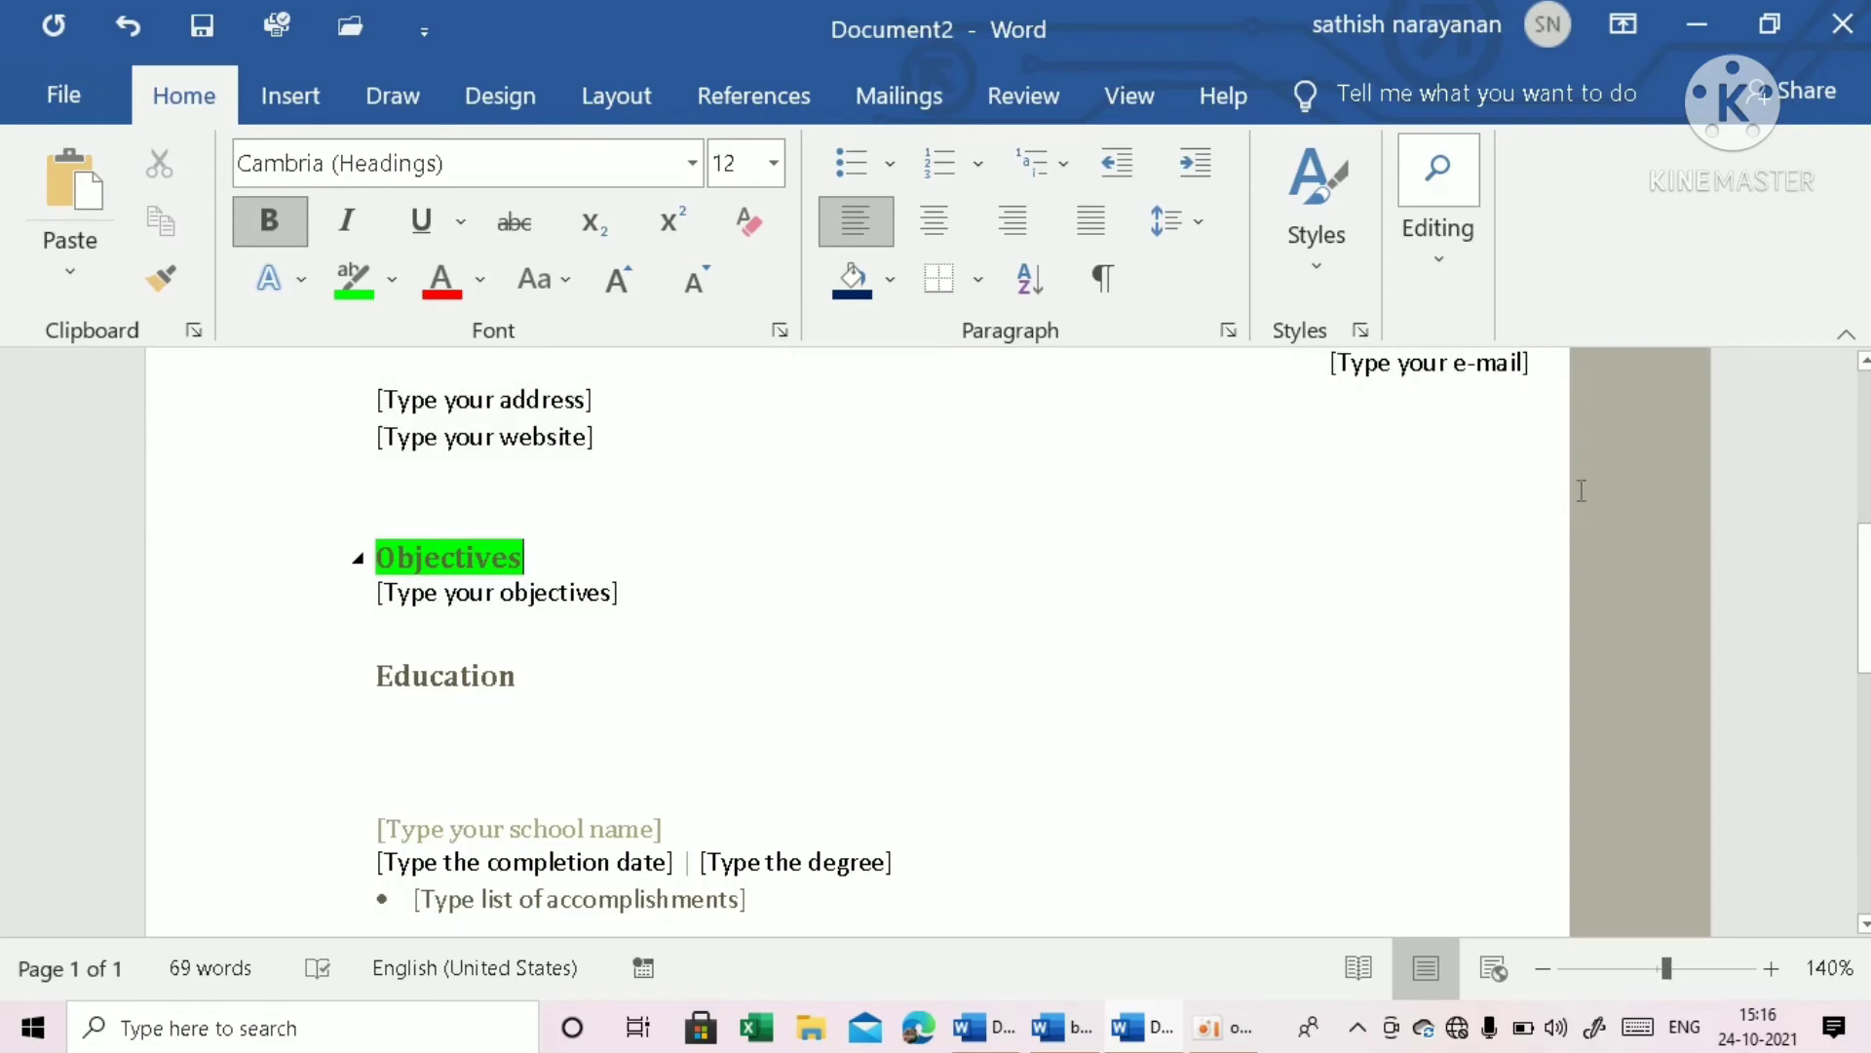
key("ctrl+z")
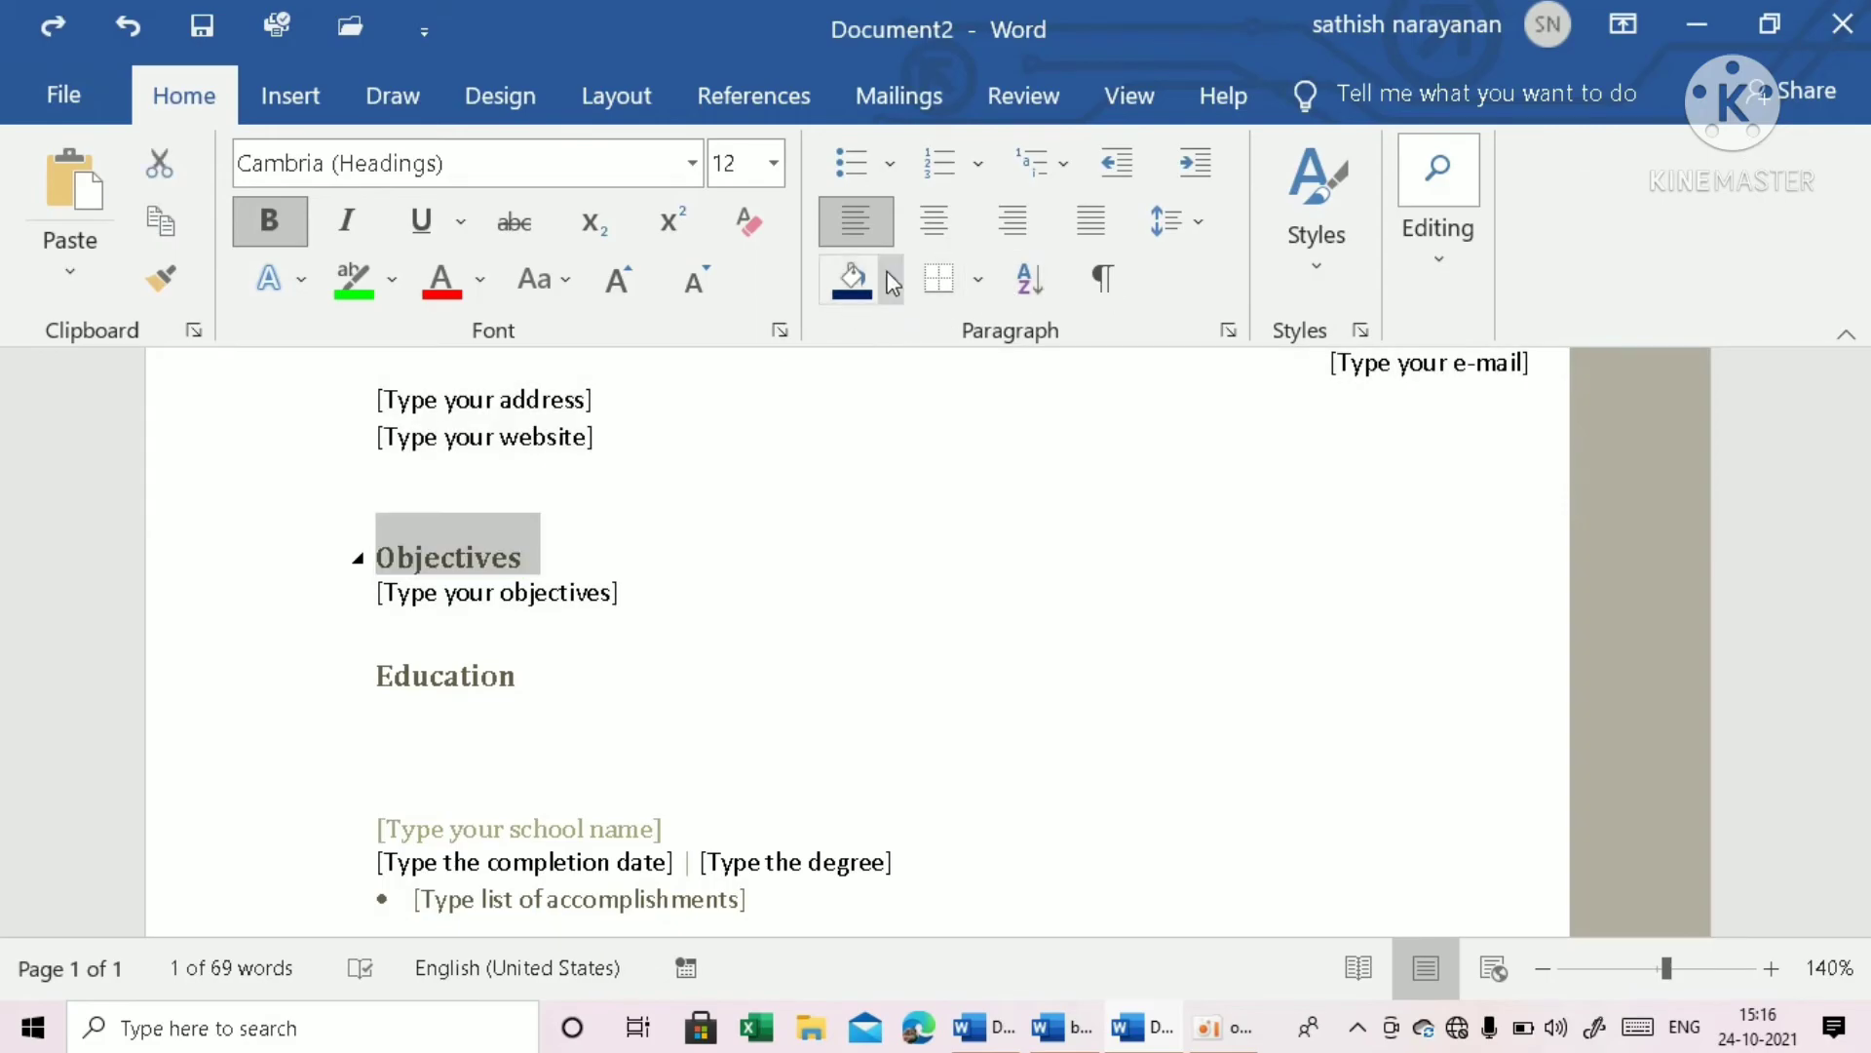
left_click(891, 283)
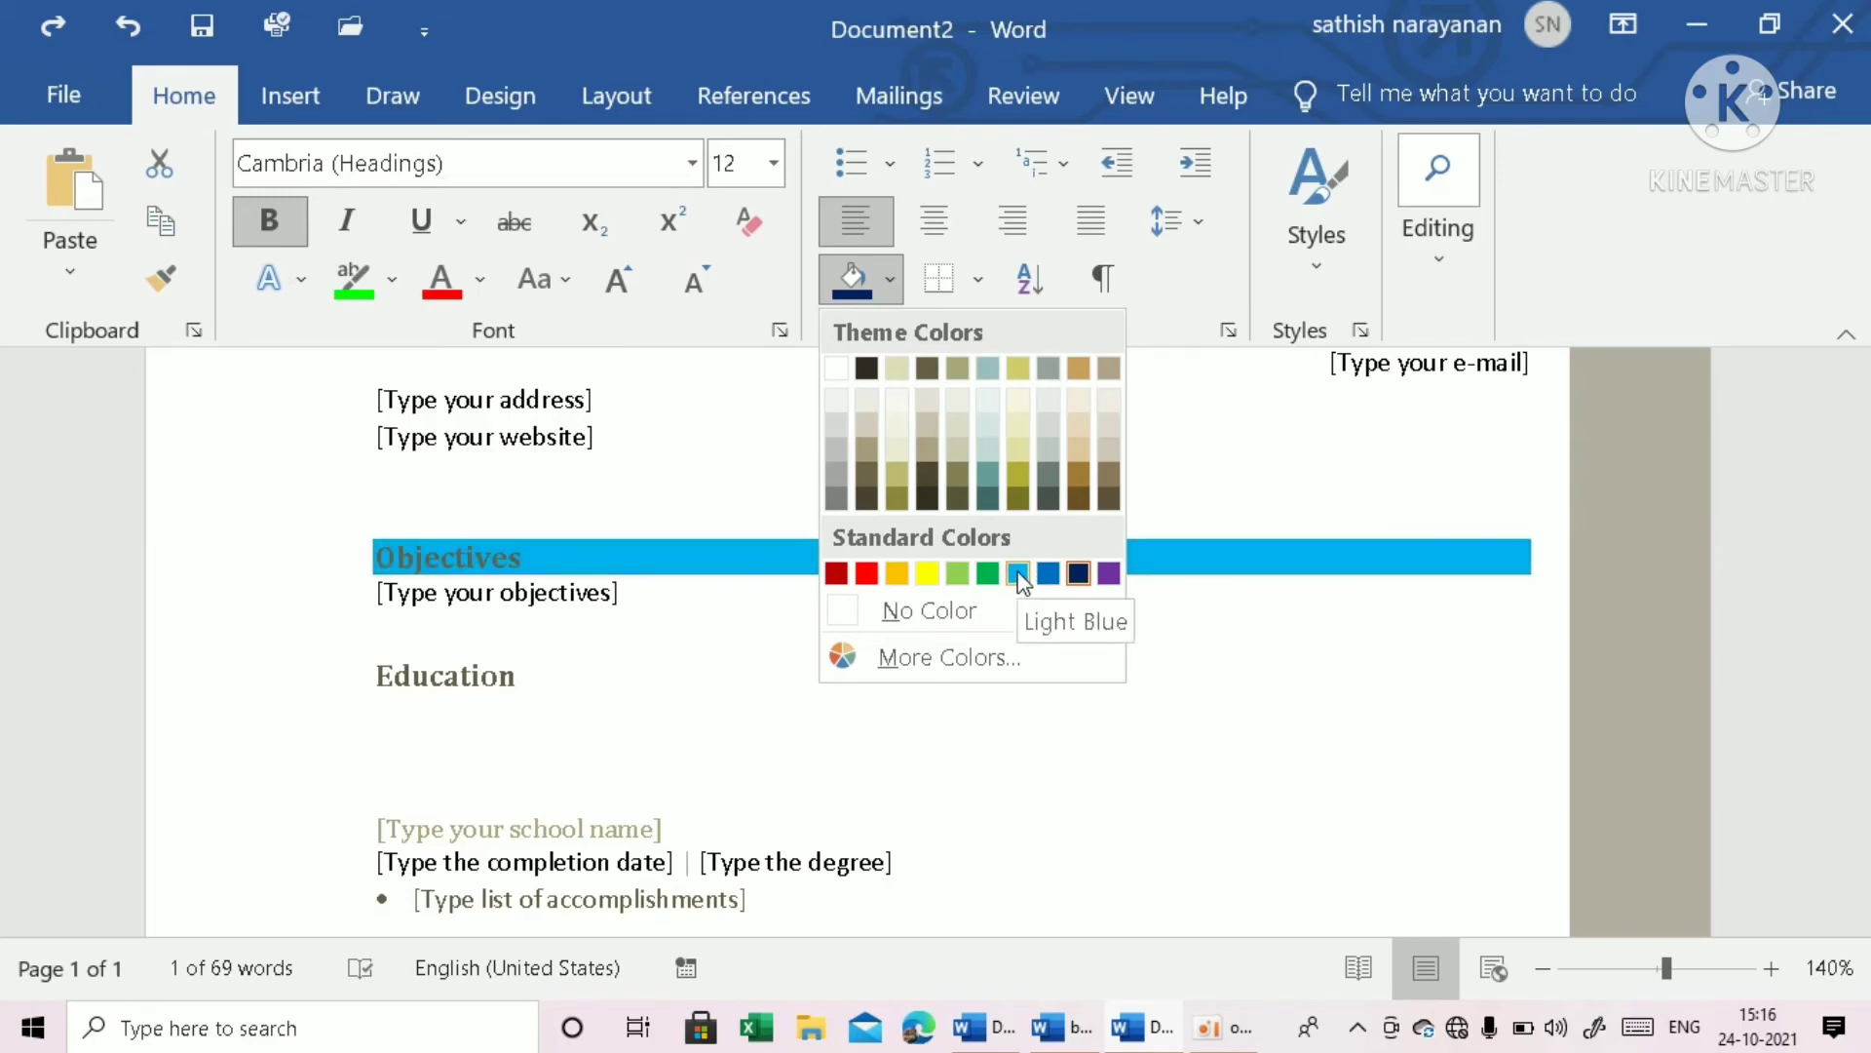
left_click(1017, 573)
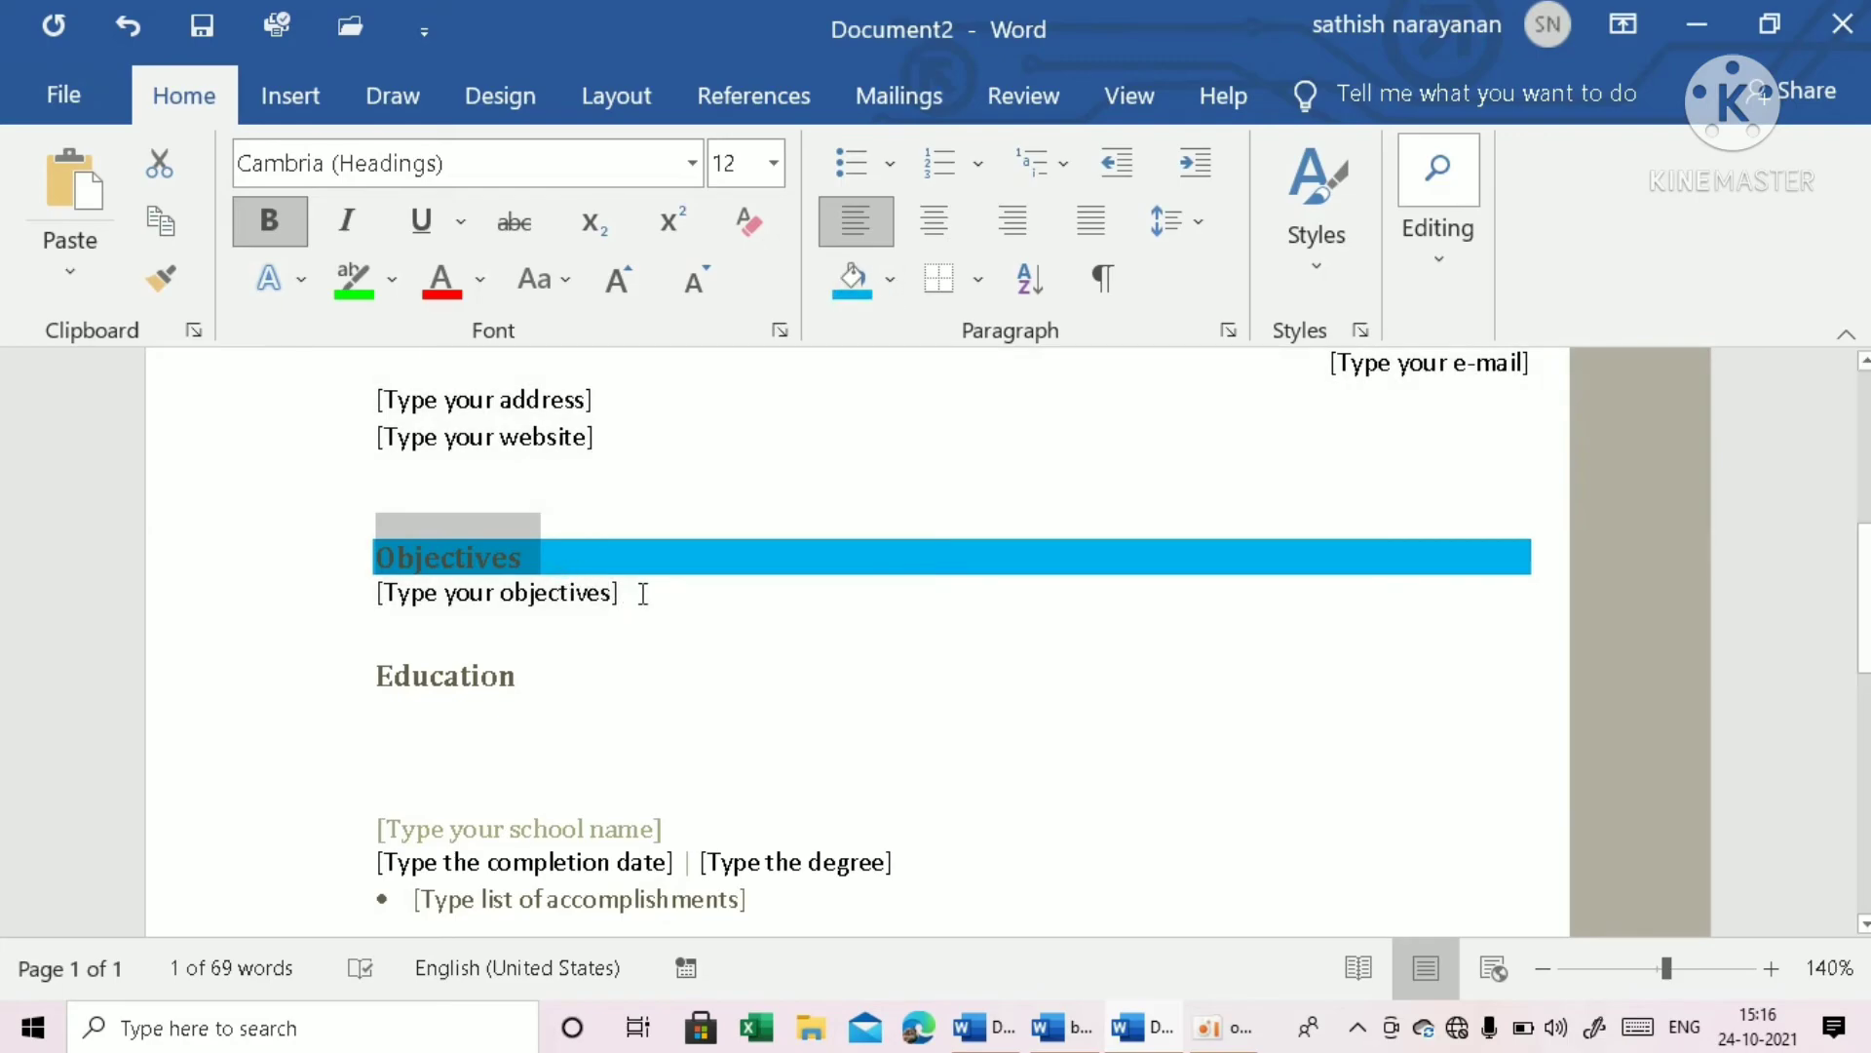
left_click(639, 592)
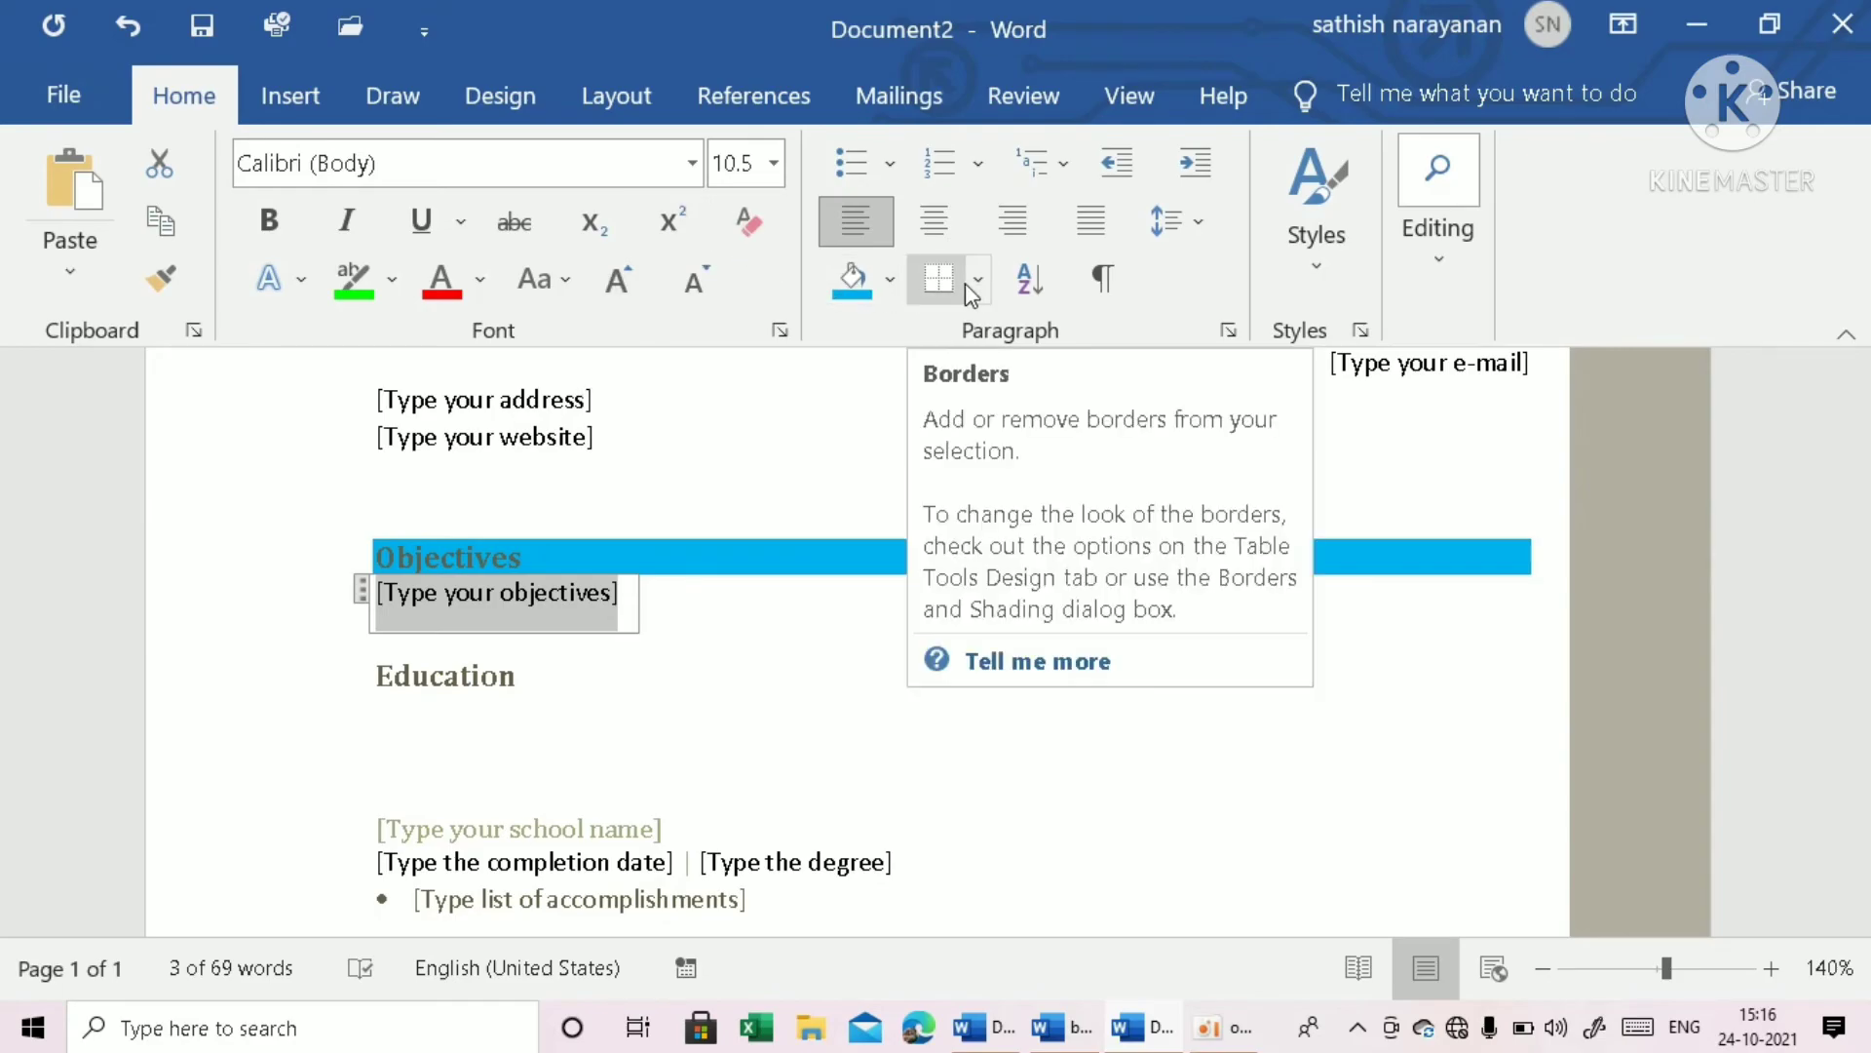
scroll(821, 549, "down", 1)
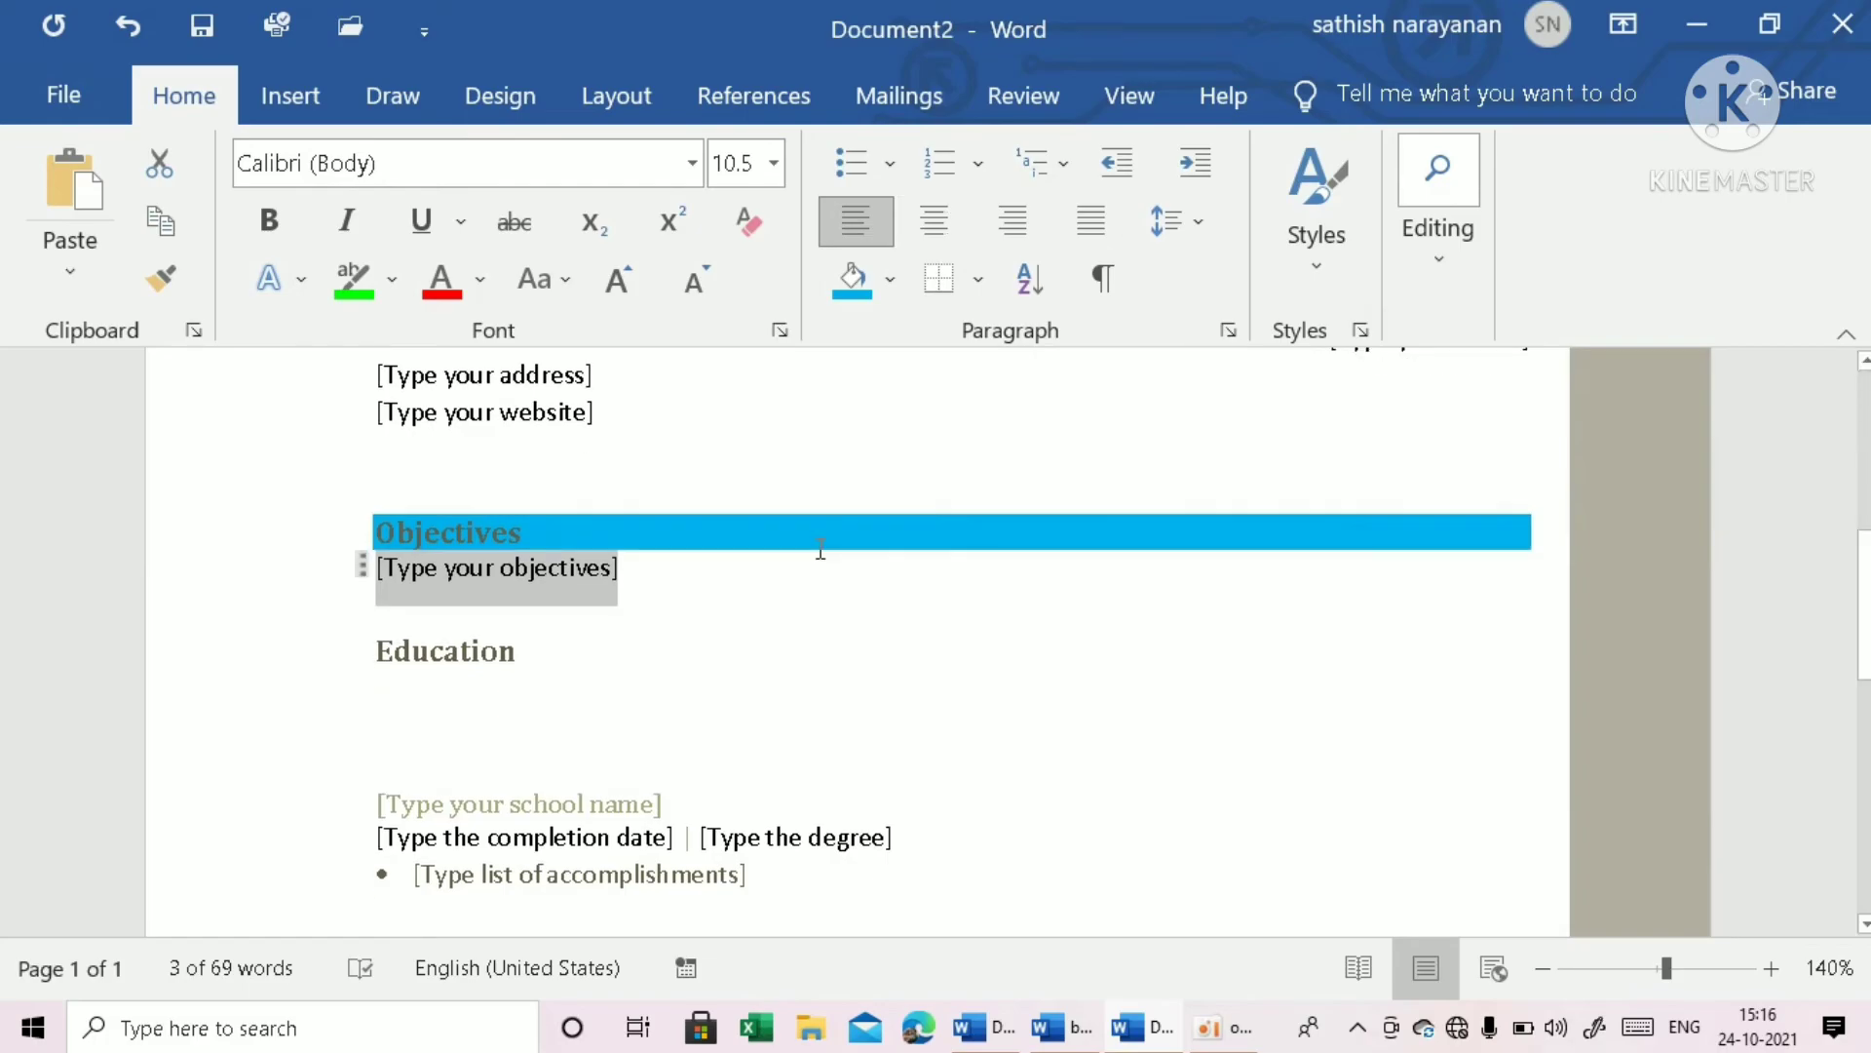
Collapse the Education section and put an Outside Borders box around the Education heading.
left_click(356, 650)
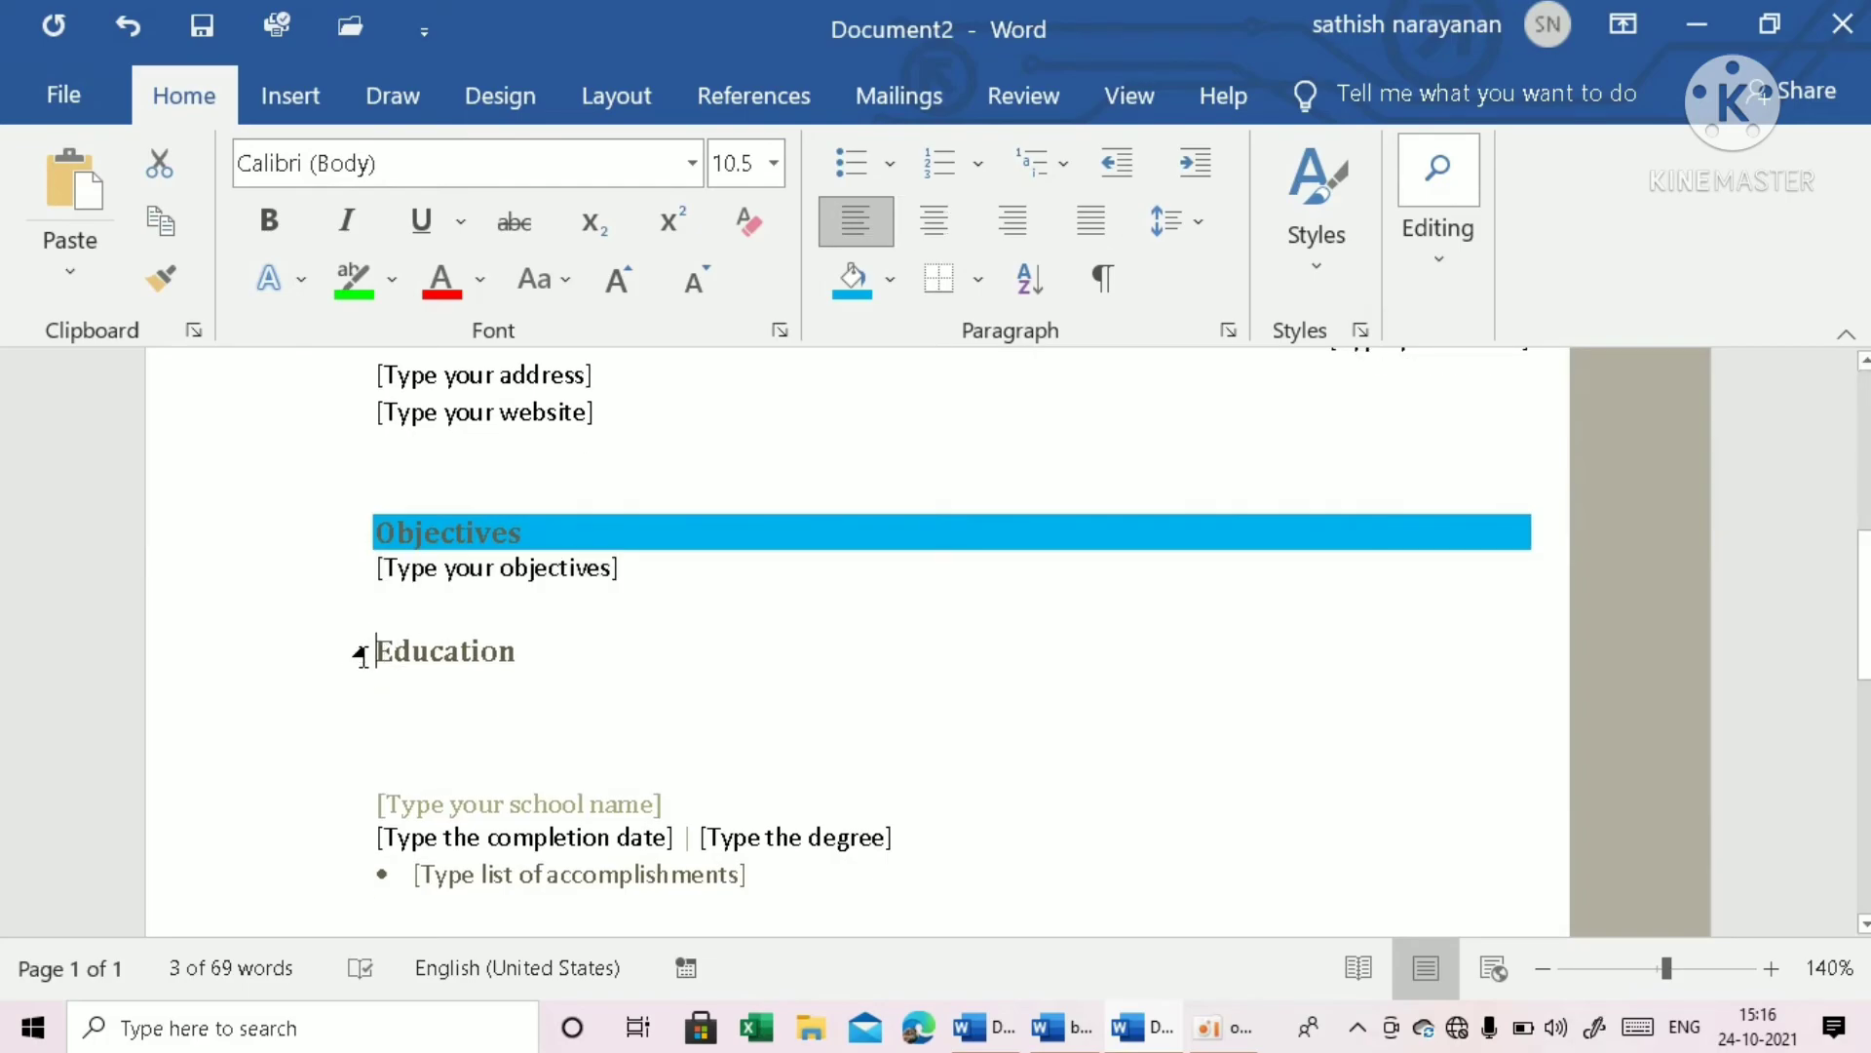
left_click_drag(511, 659, 379, 653)
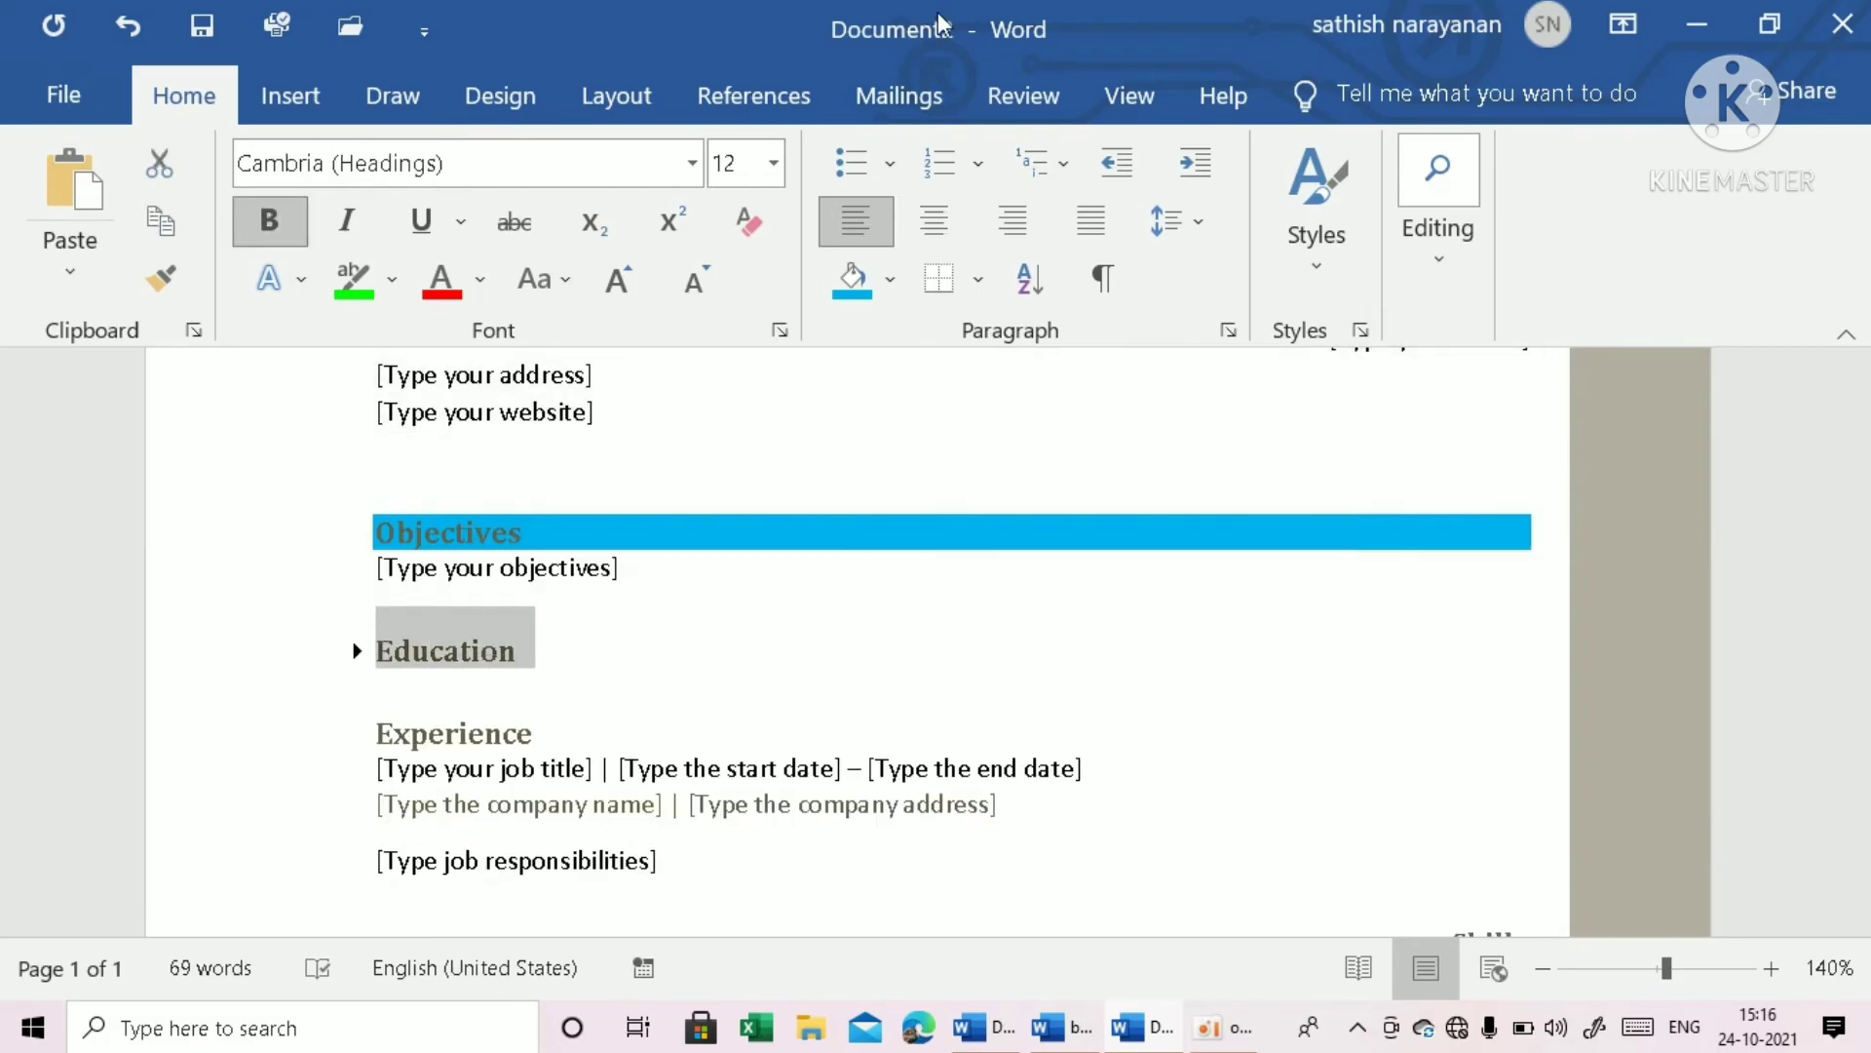
left_click(978, 280)
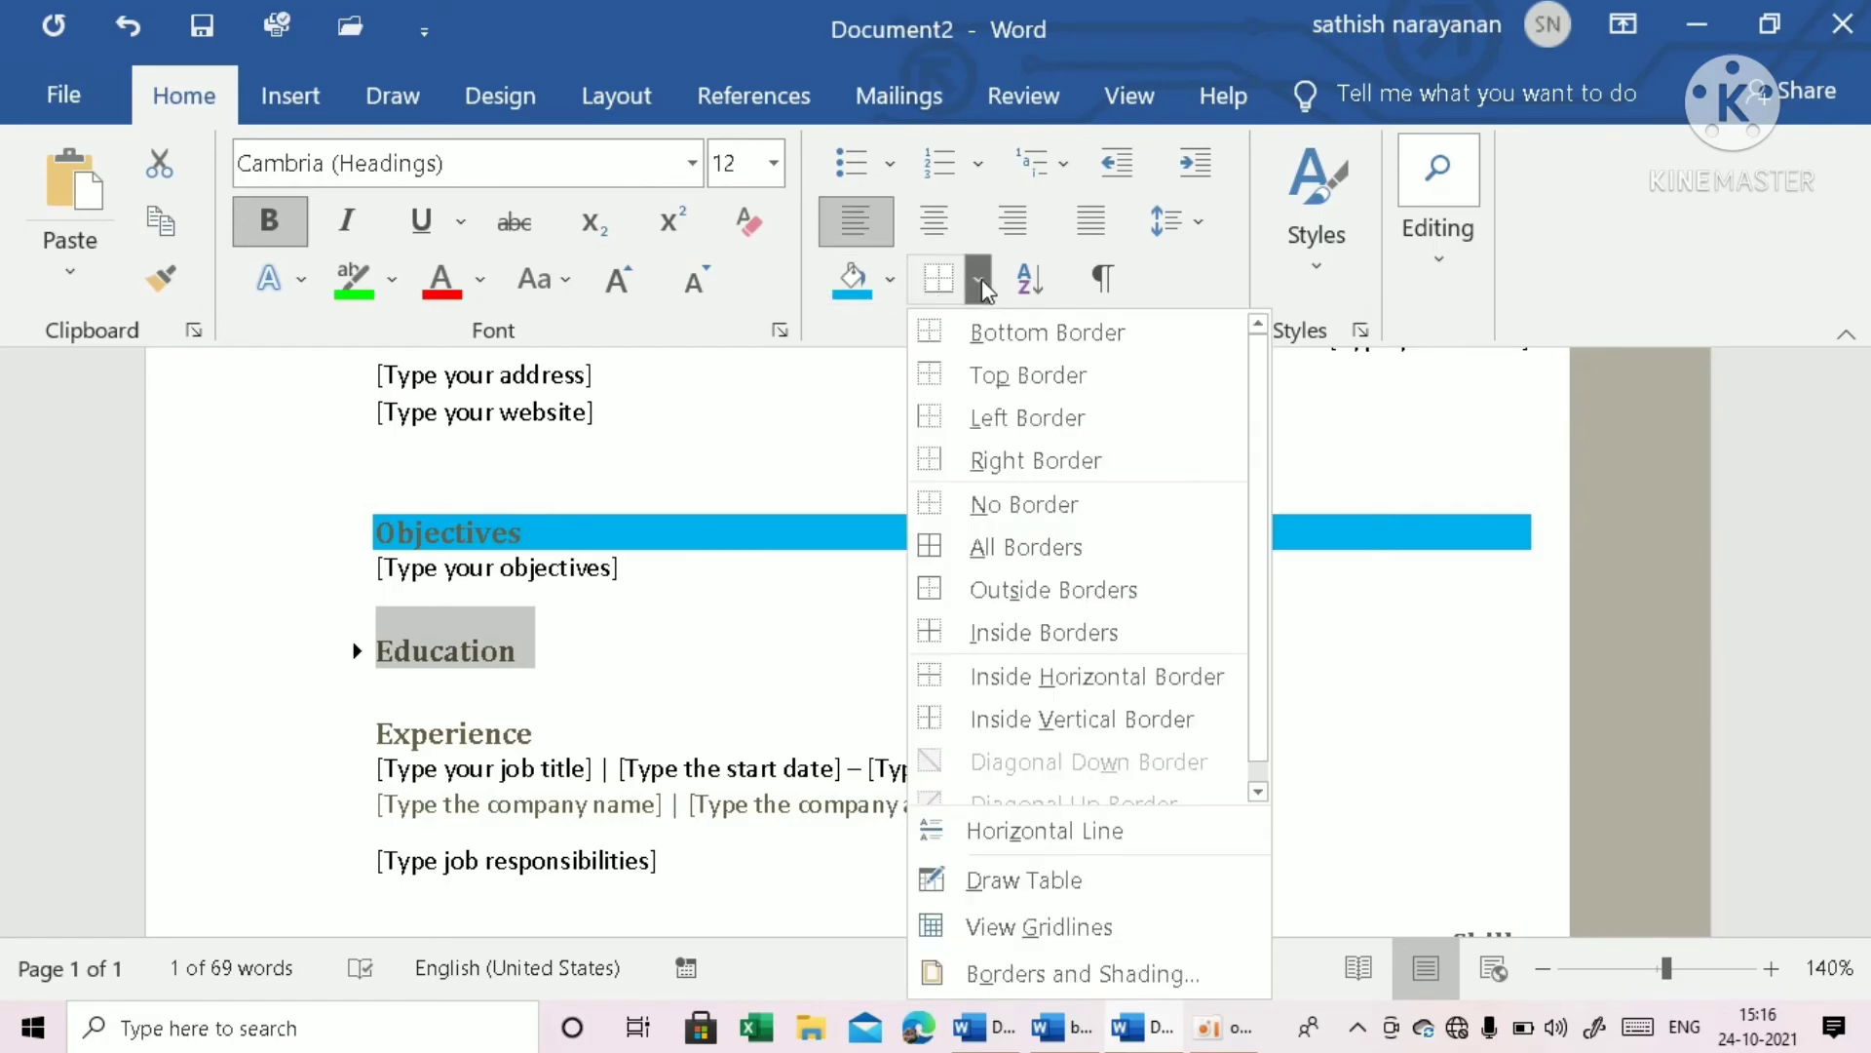
left_click(1043, 590)
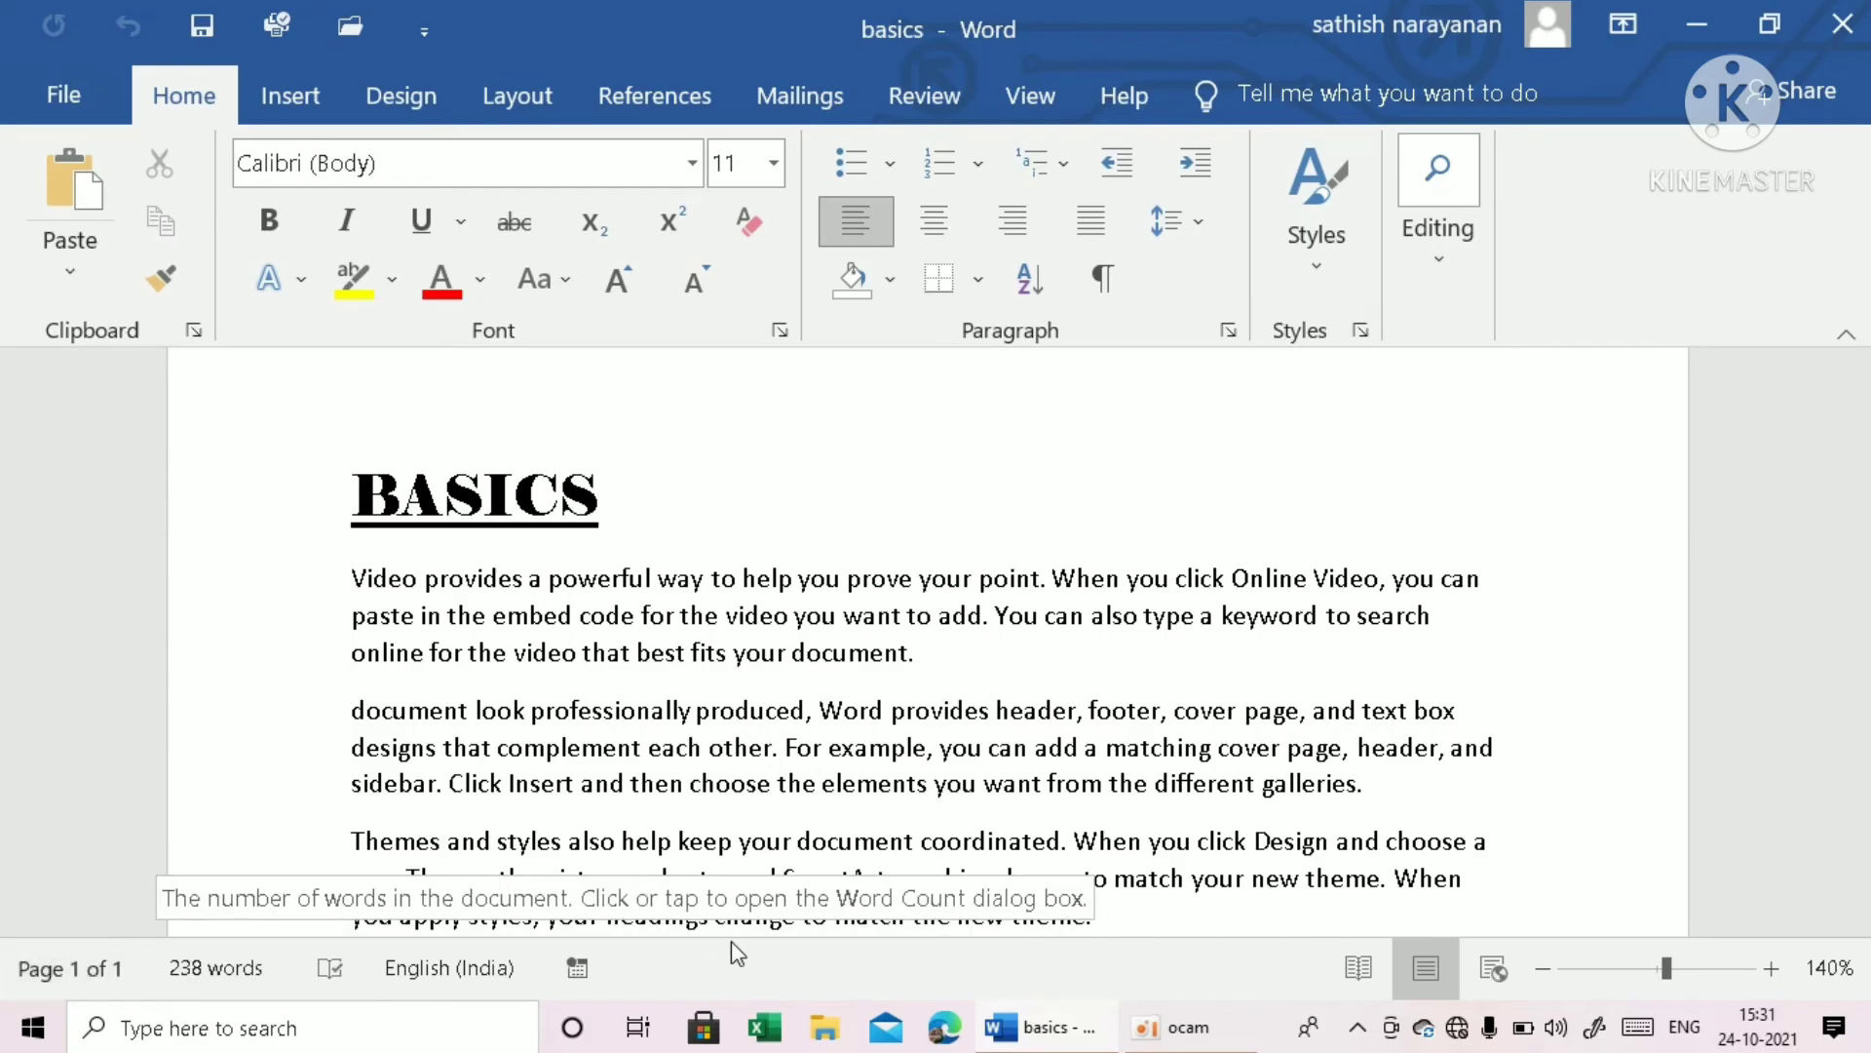
scroll(368, 765, "down", 1)
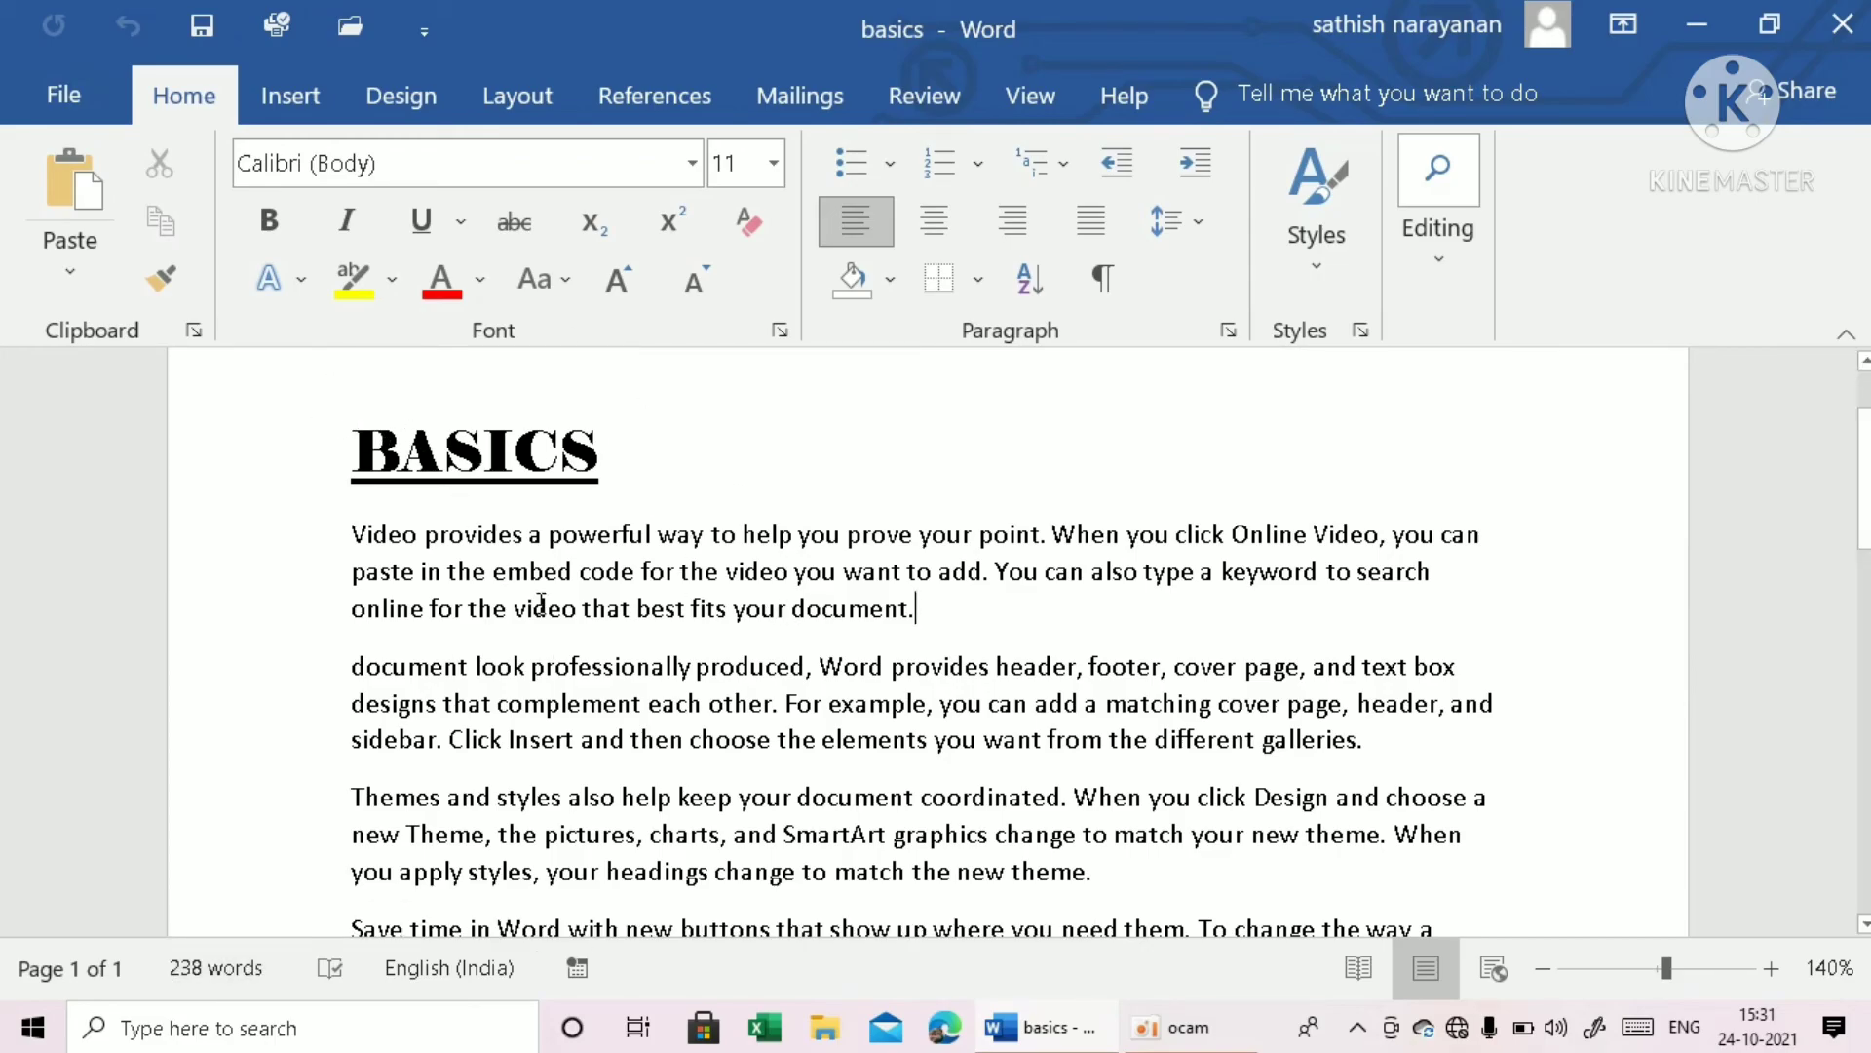
scroll(494, 855, "down", 1)
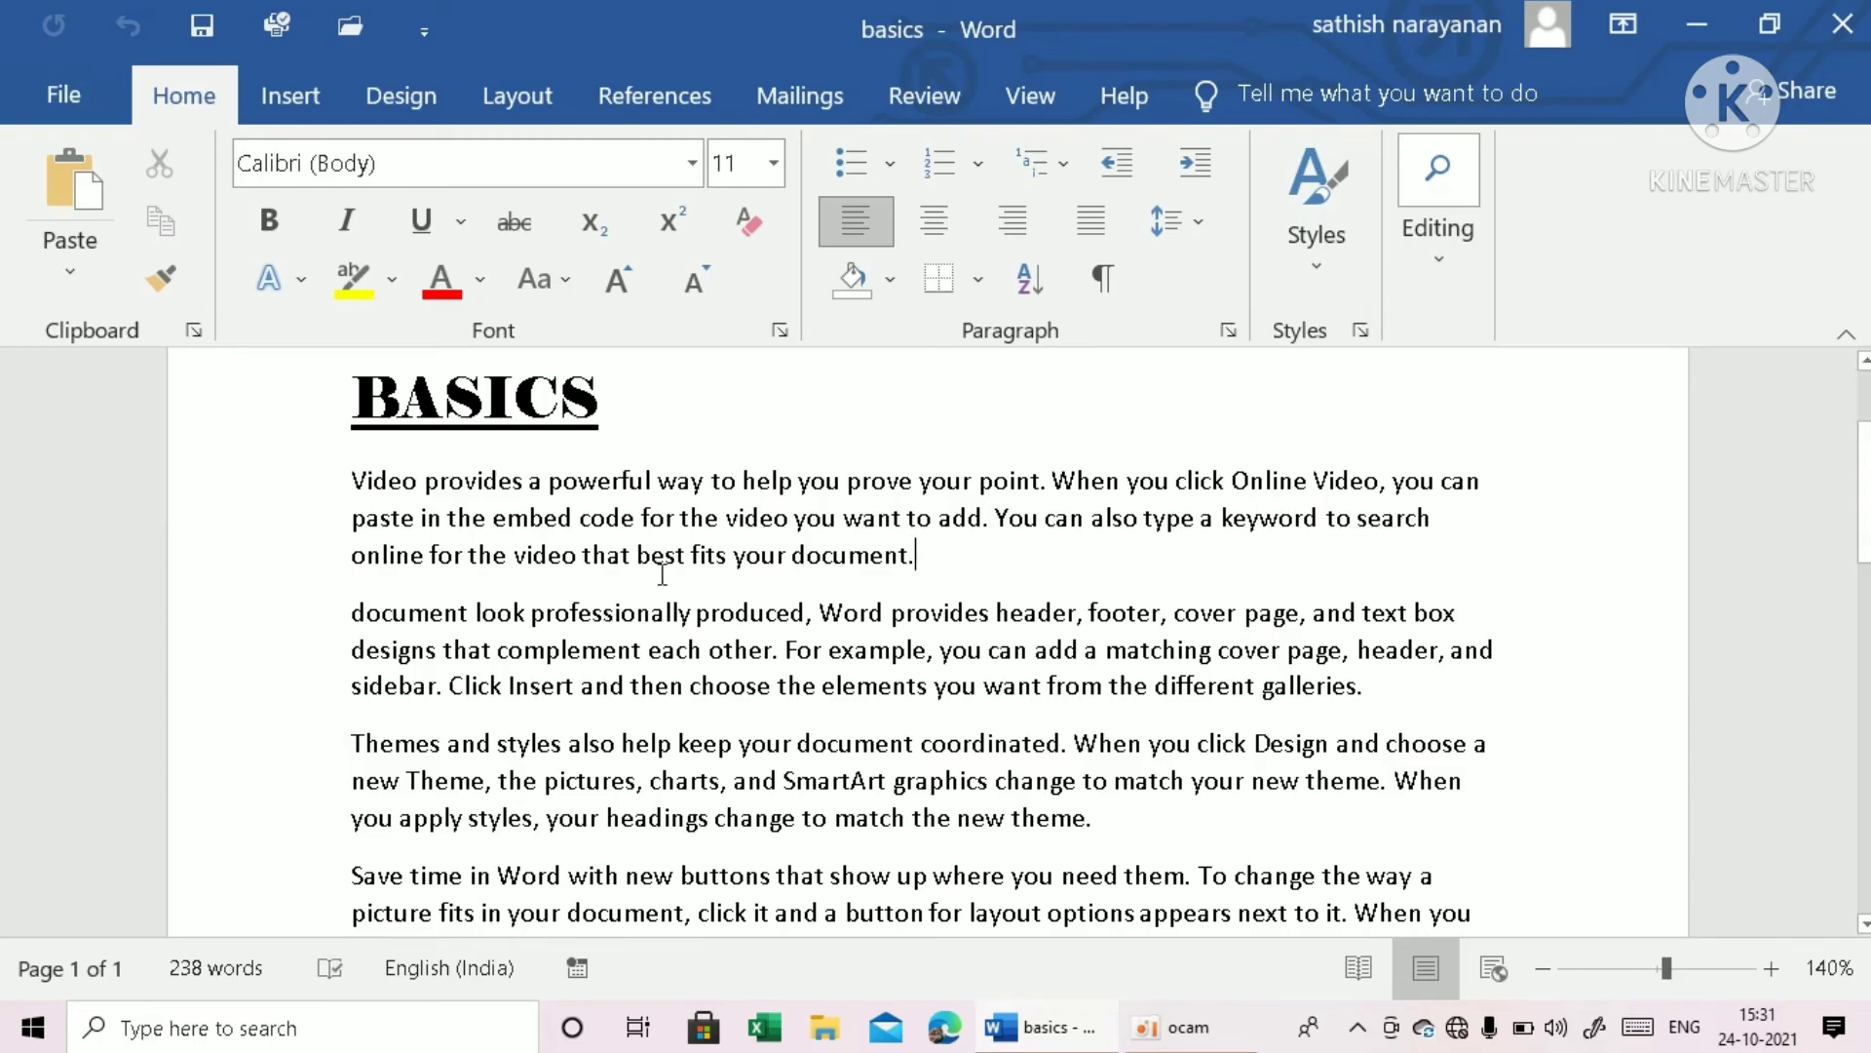
scroll(565, 634, "down", 1)
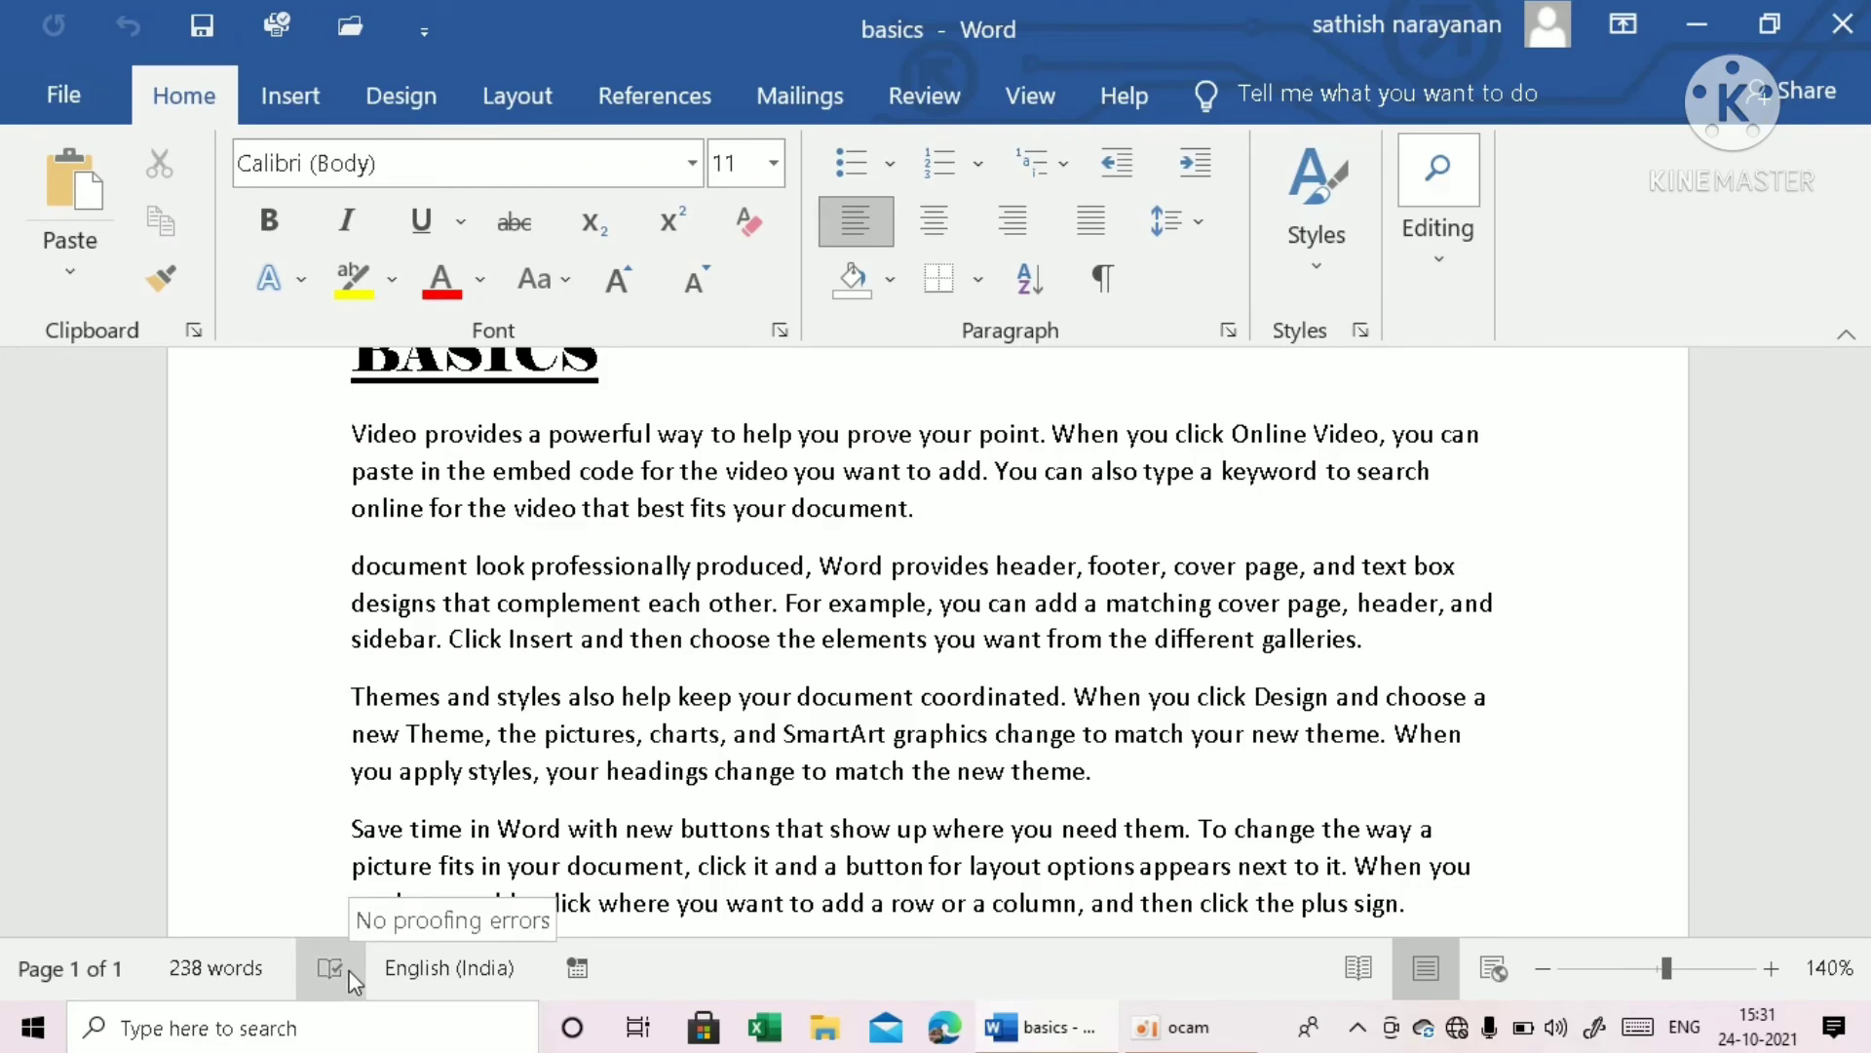
scroll(774, 608, "down", 1)
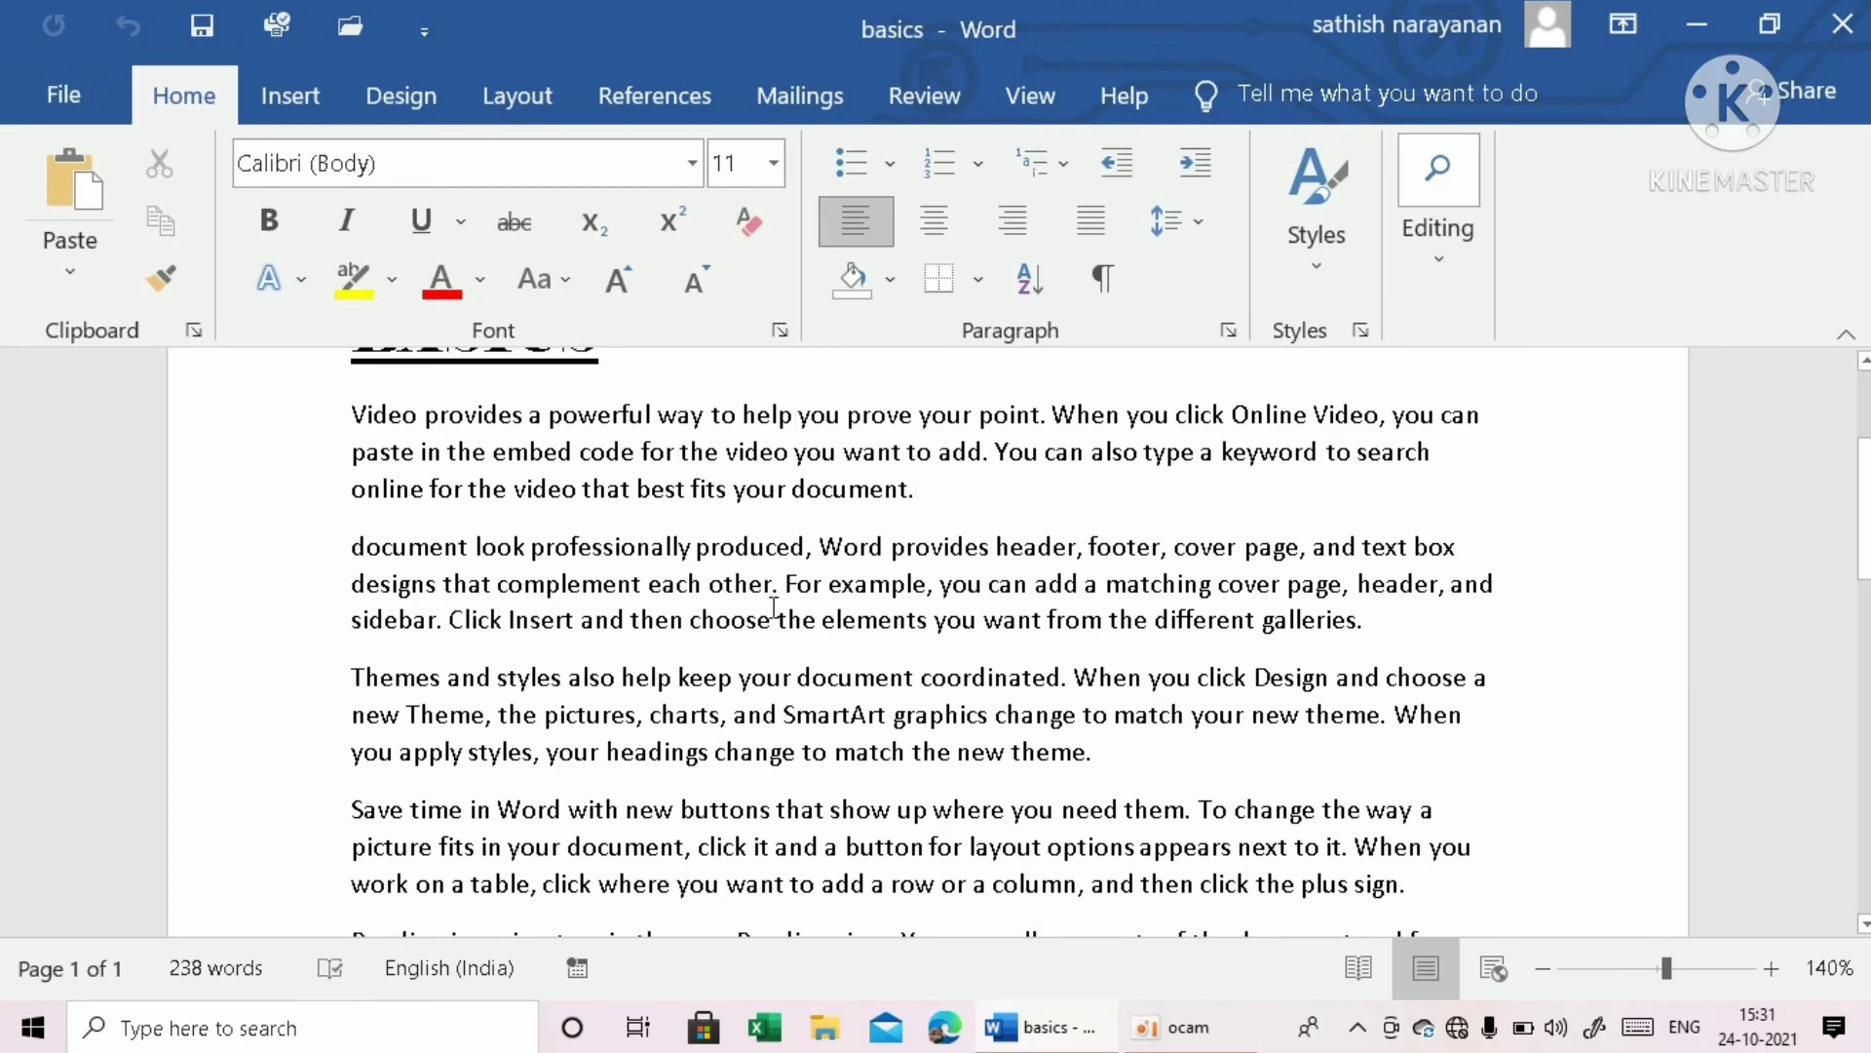
scroll(774, 607, "down", 2)
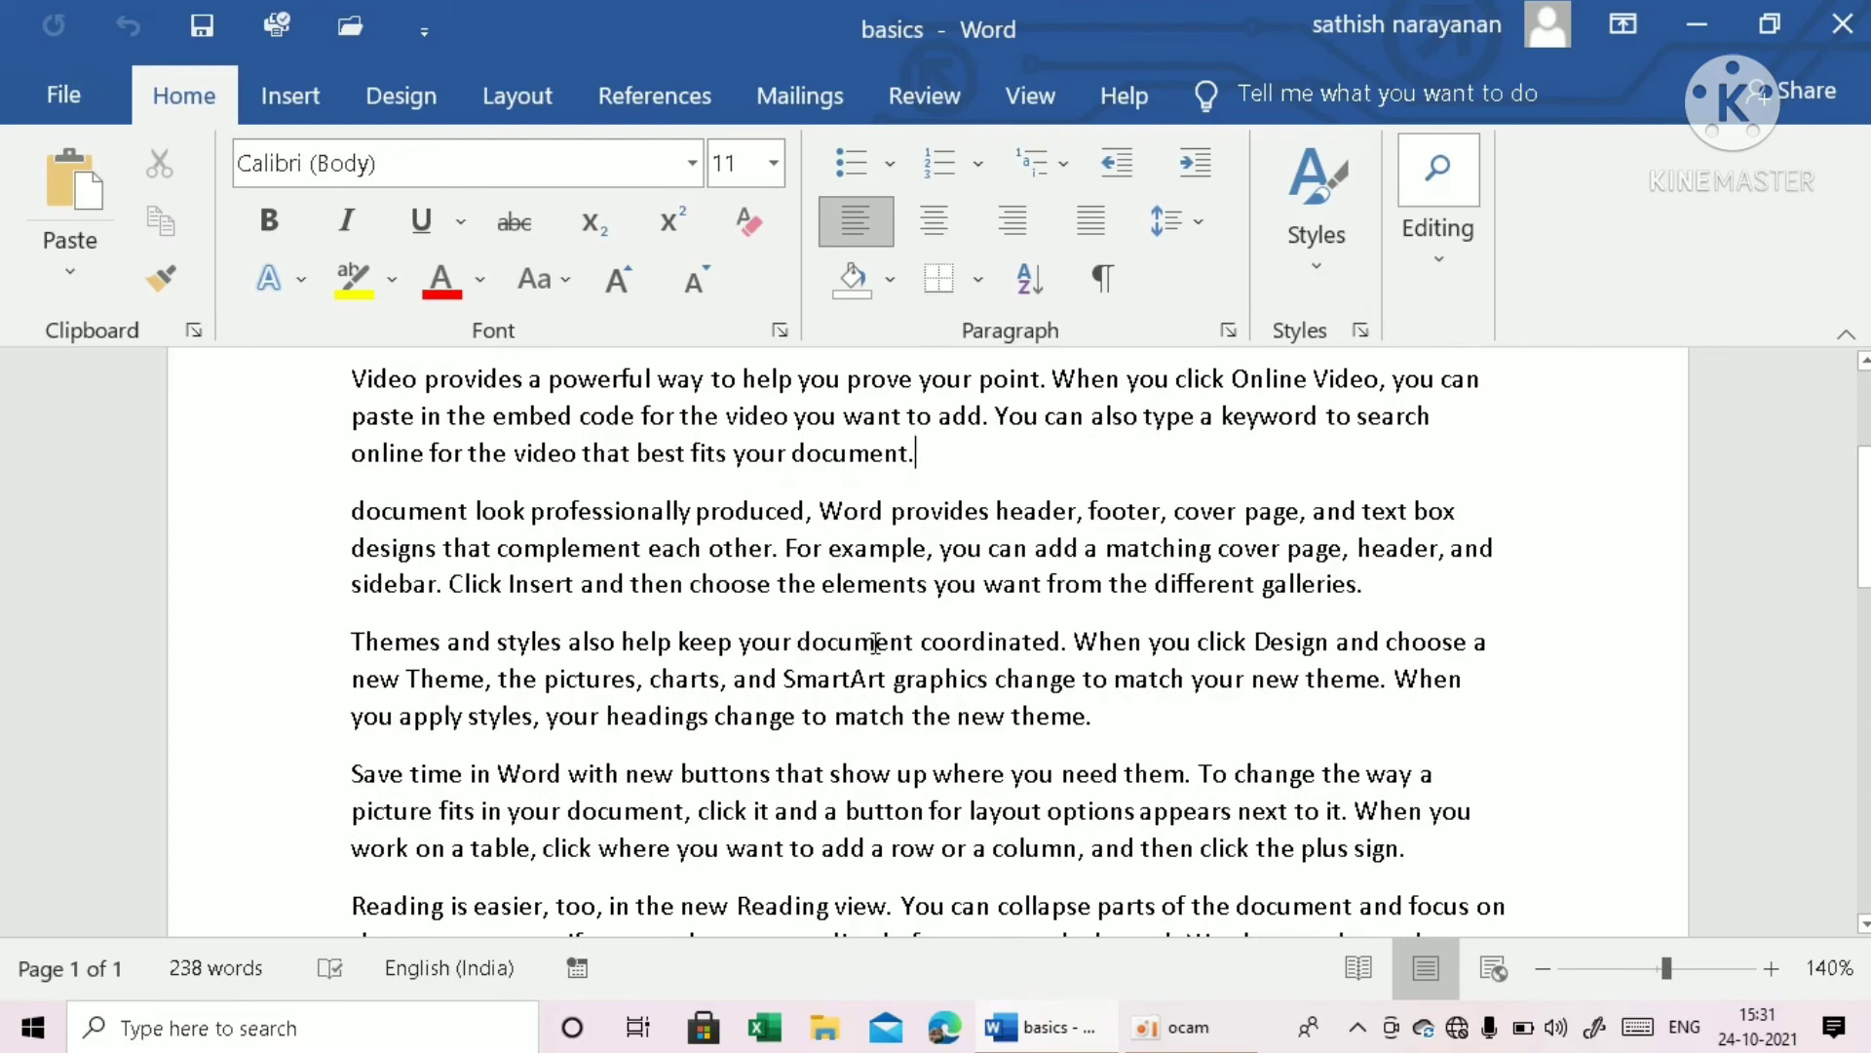
Misspell 'document' as 'docment' in the Themes paragraph, then run the spelling check.
left_click(856, 643)
key("BackSpace")
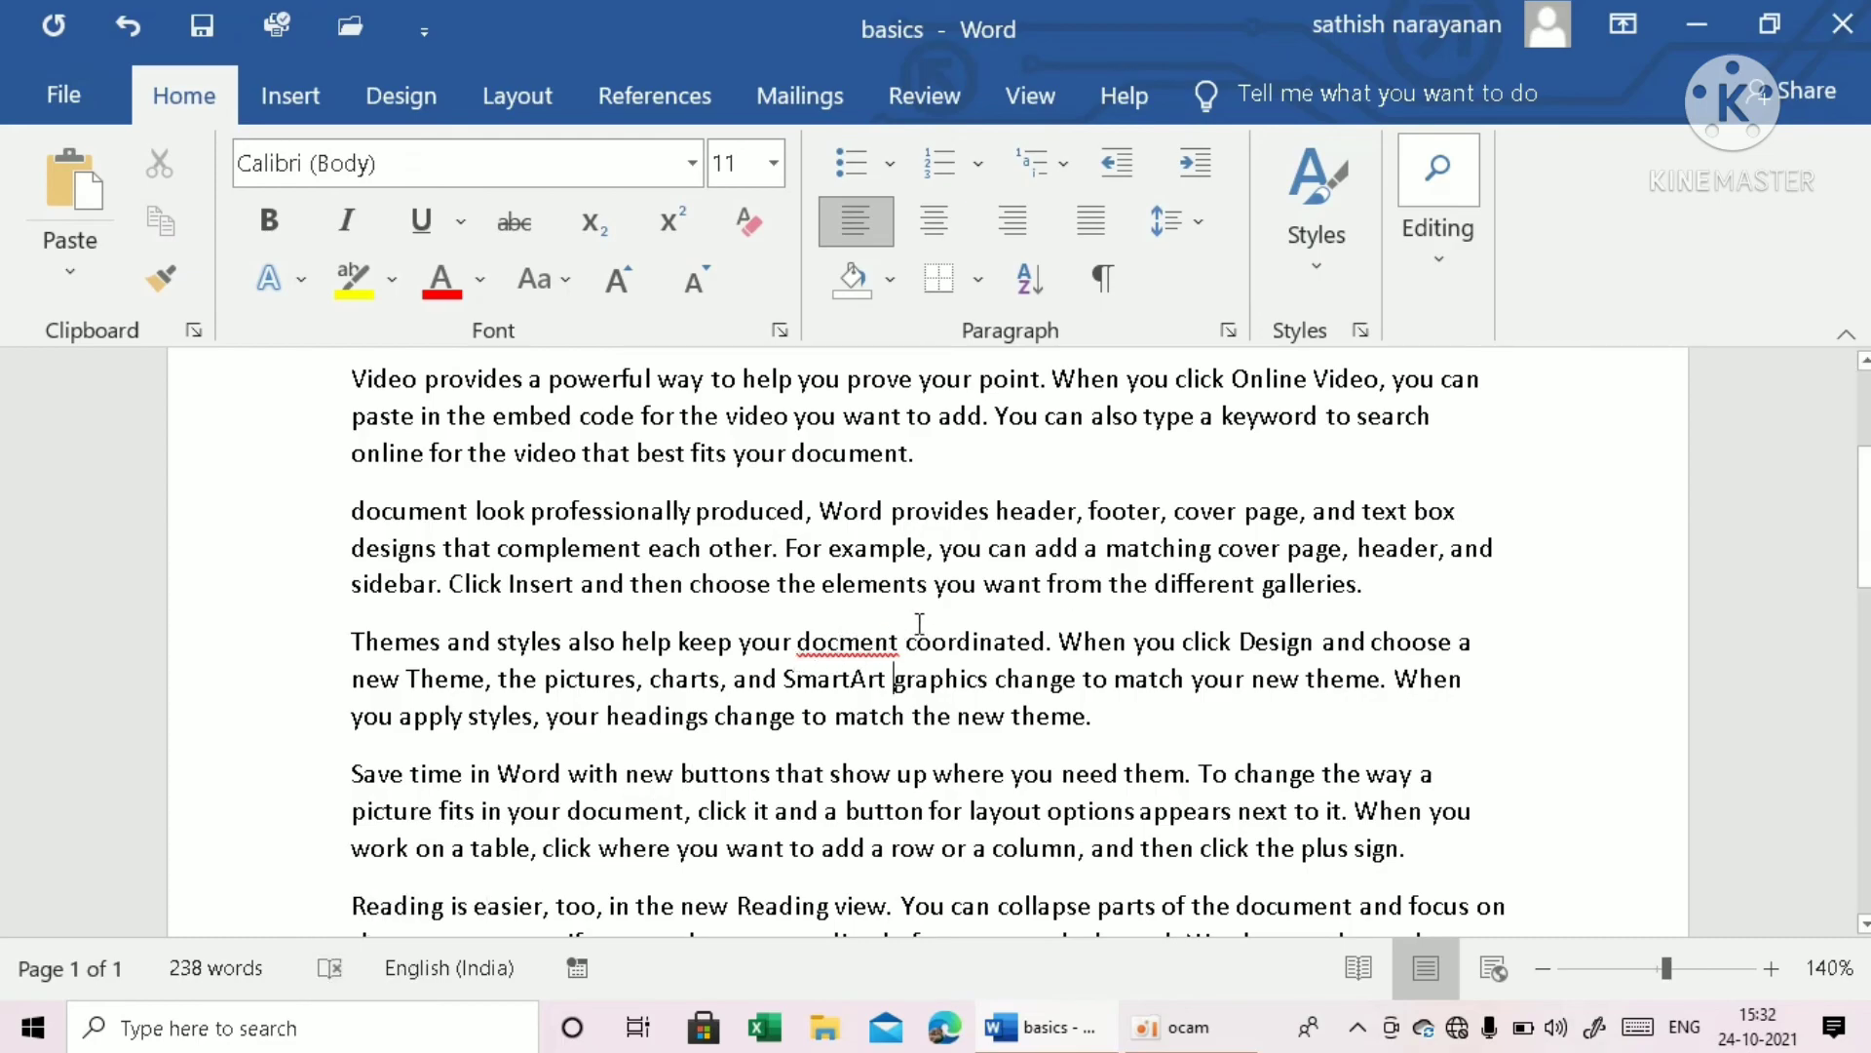
left_click(339, 969)
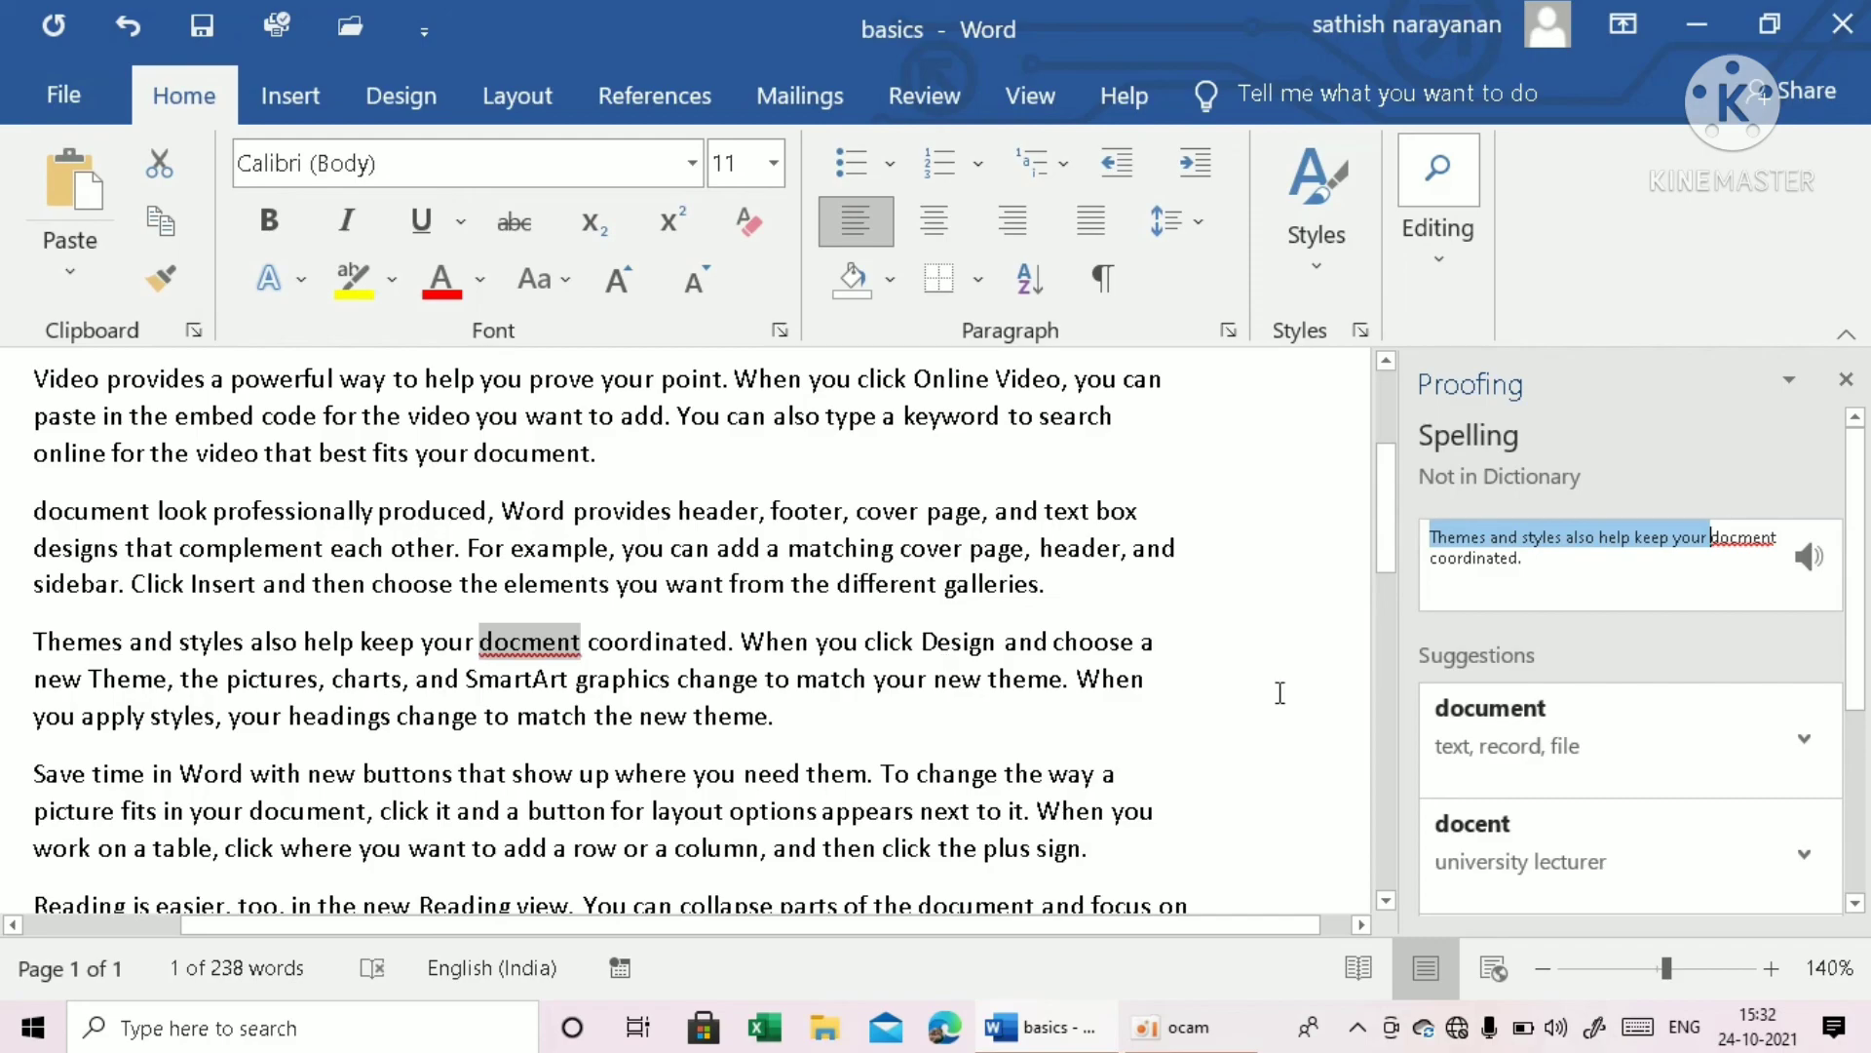
Replace 'docment' with the suggestion 'document' and dismiss the check-complete message.
scroll(1707, 764, "down", 3)
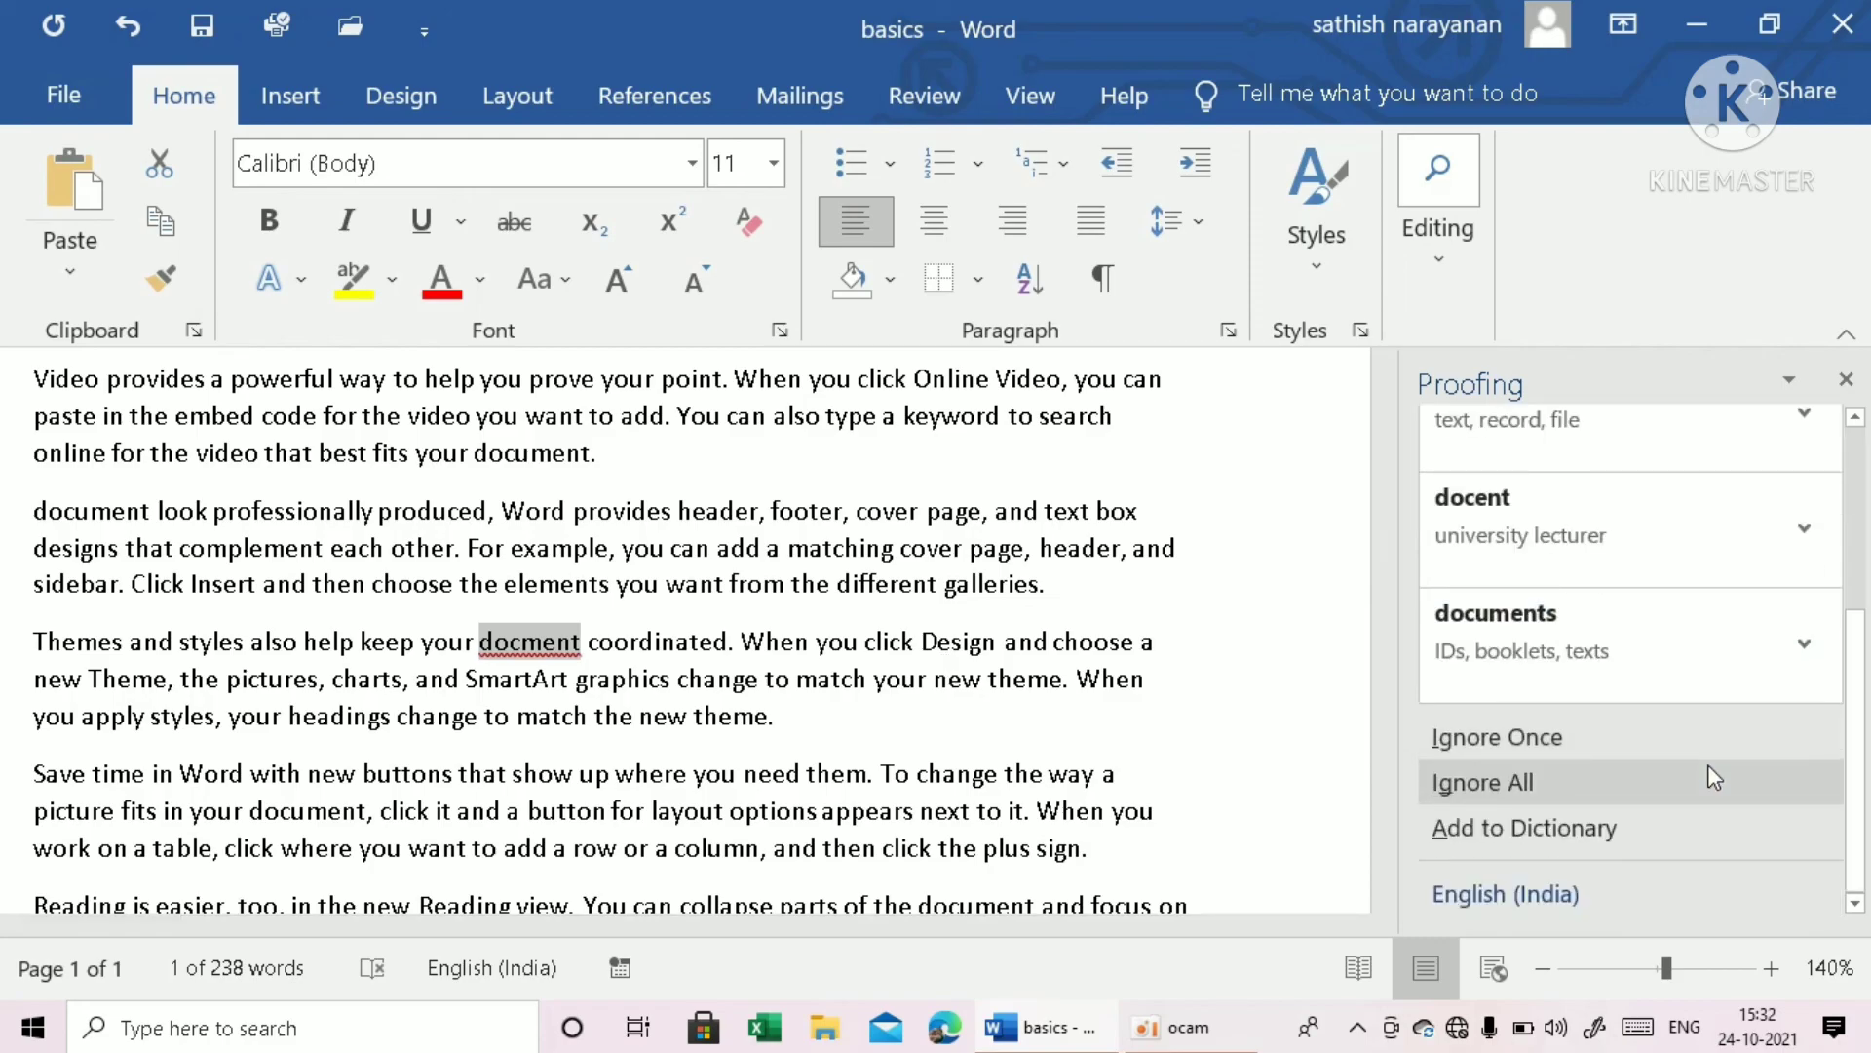
scroll(1708, 764, "up", 3)
scroll(1708, 764, "down", 1)
scroll(1708, 764, "down", 2)
scroll(1707, 764, "up", 3)
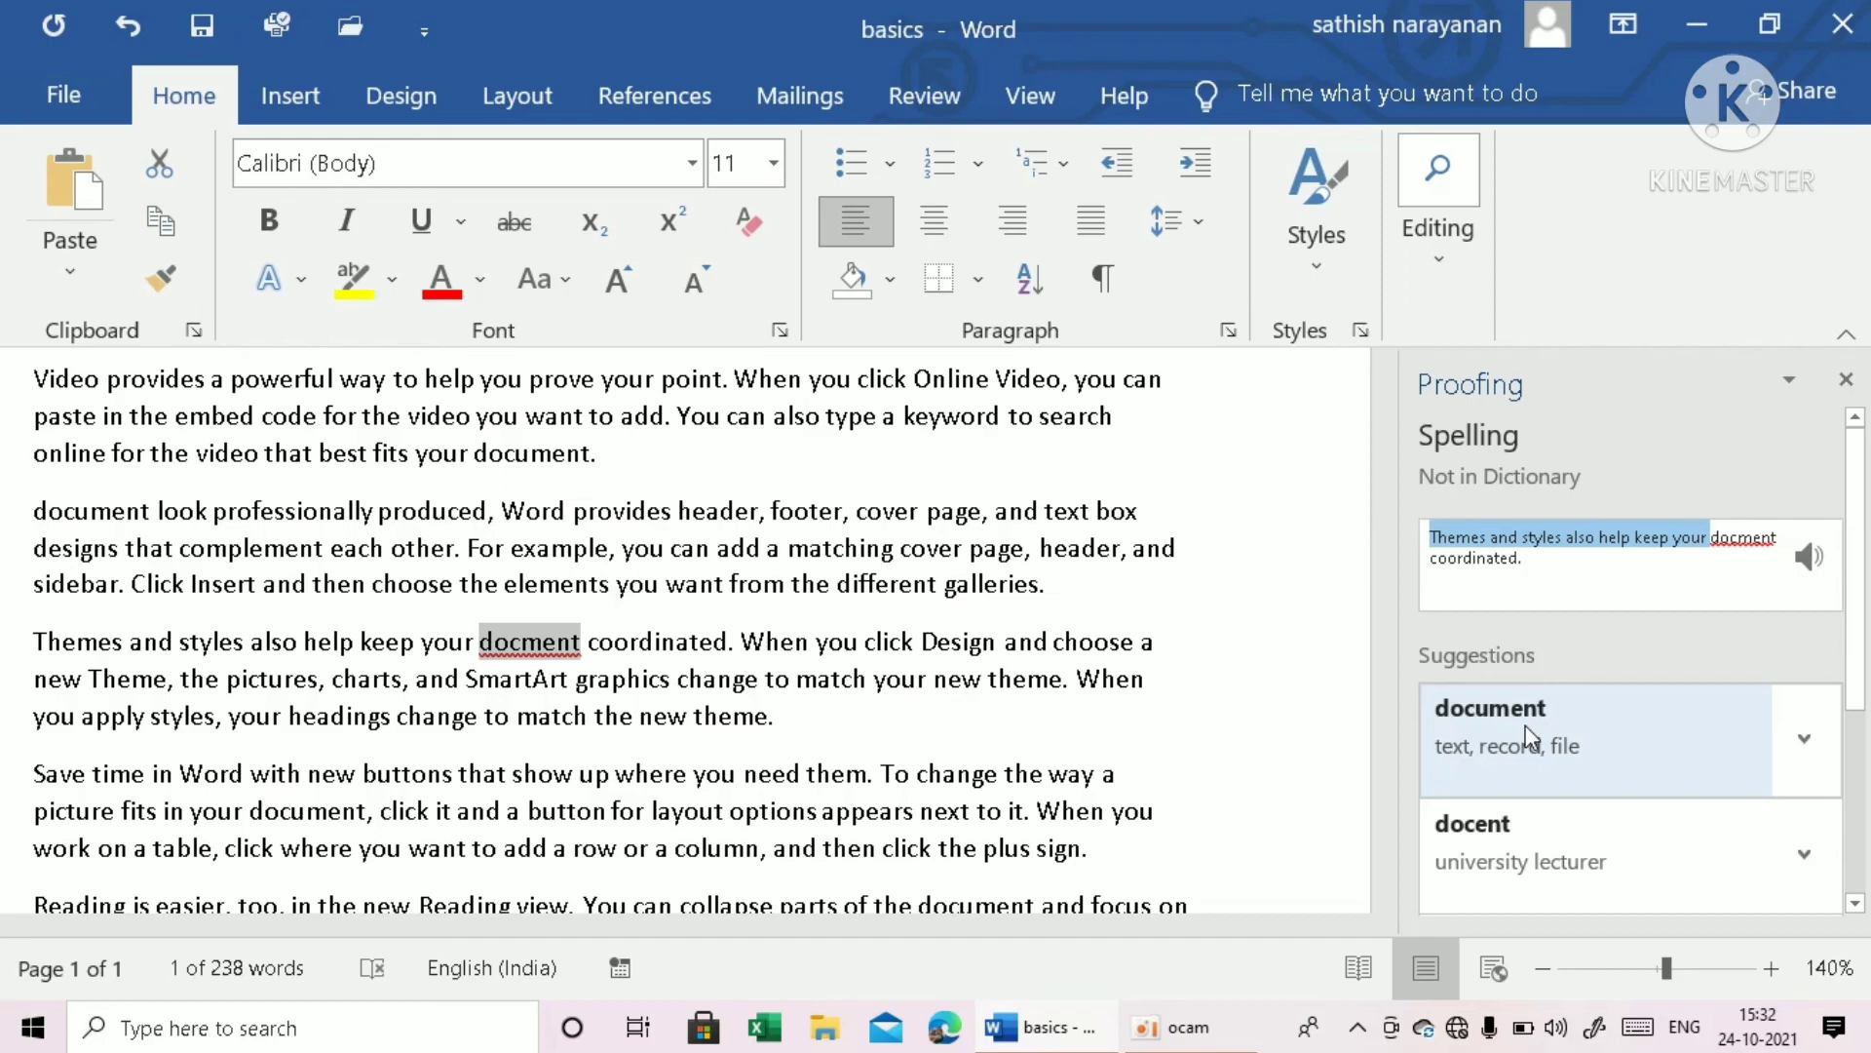
left_click(1525, 729)
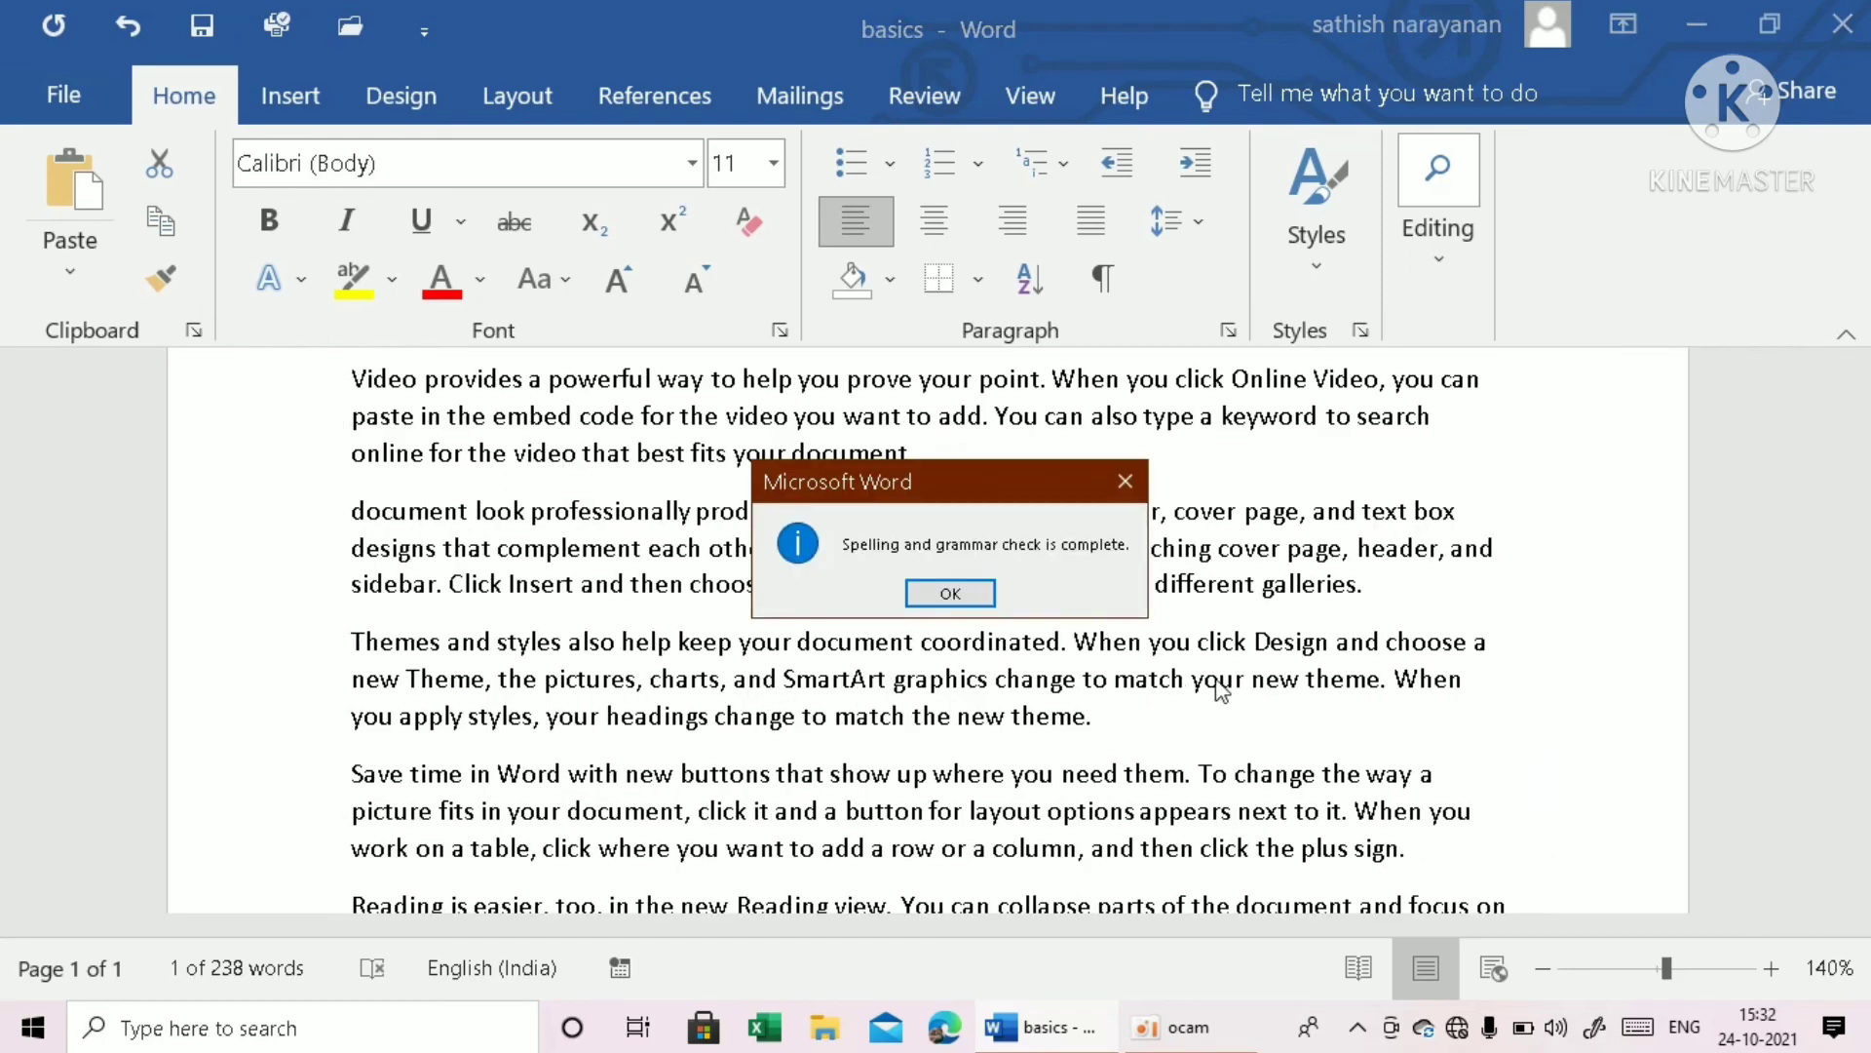
left_click(963, 597)
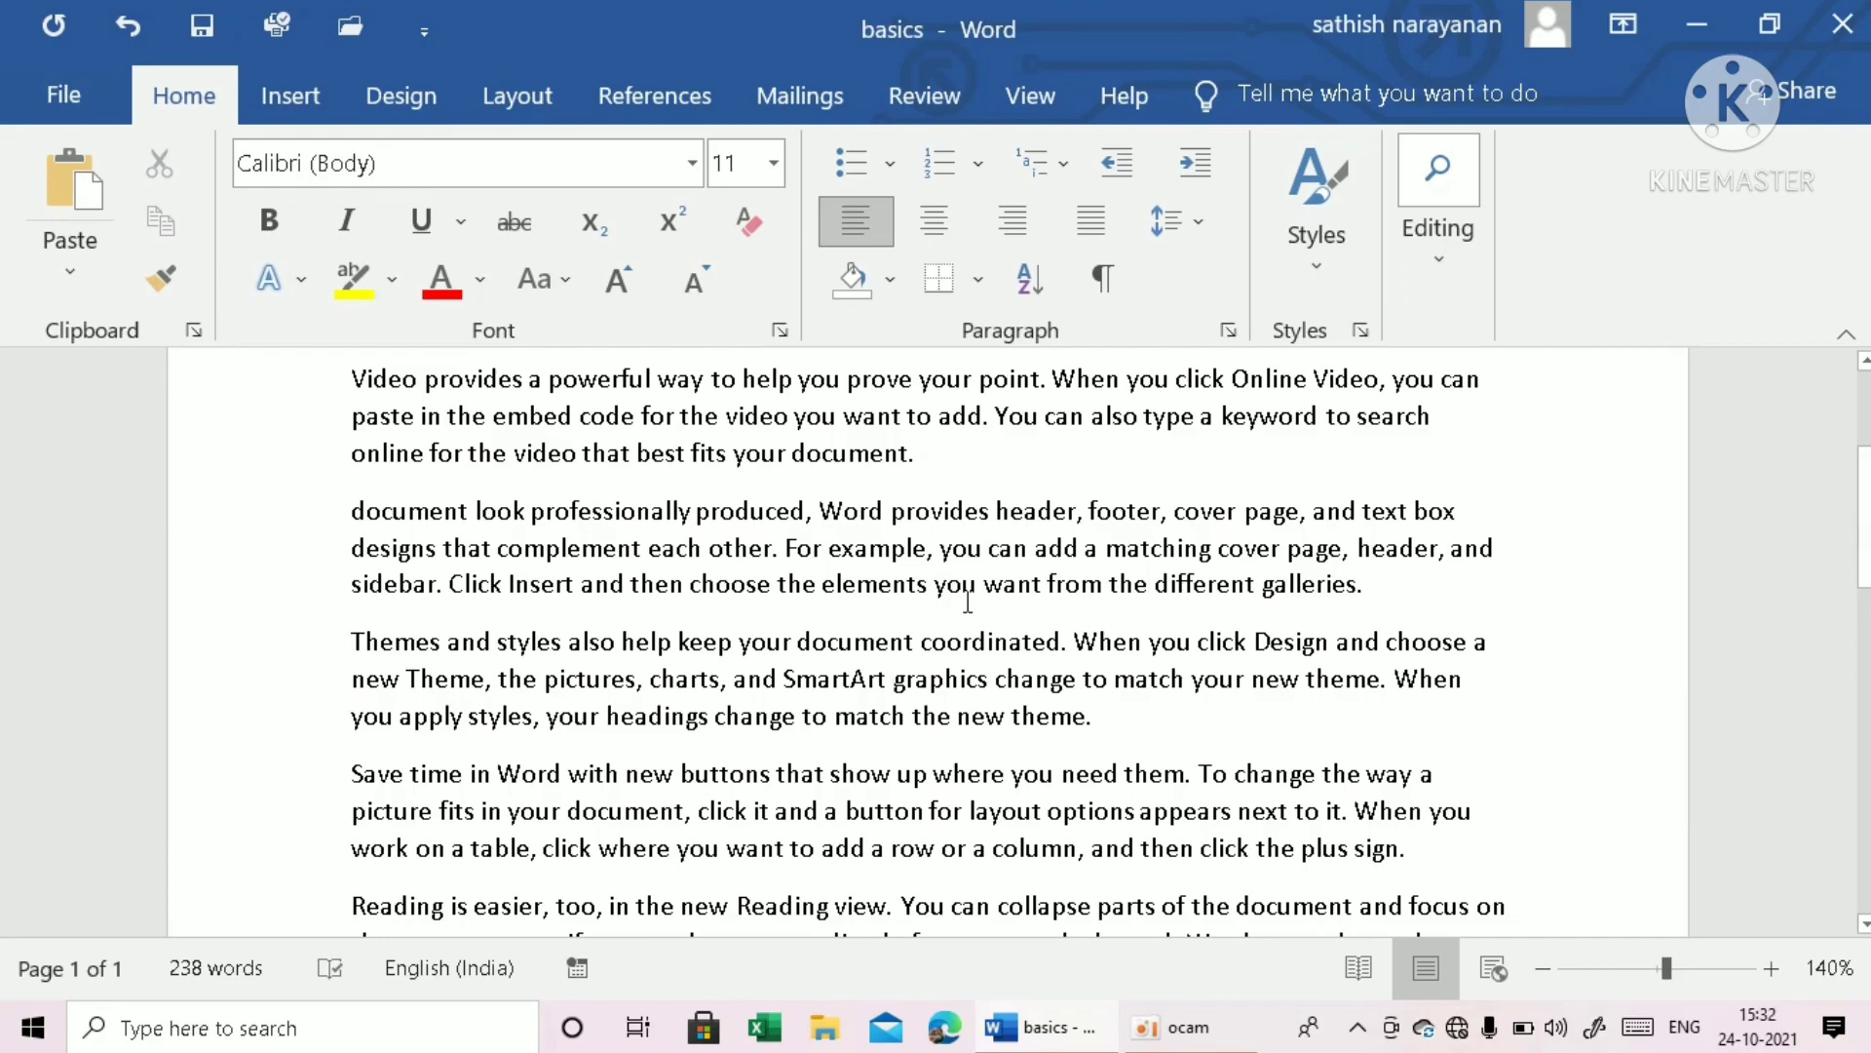
scroll(968, 603, "down", 1)
scroll(968, 602, "down", 3)
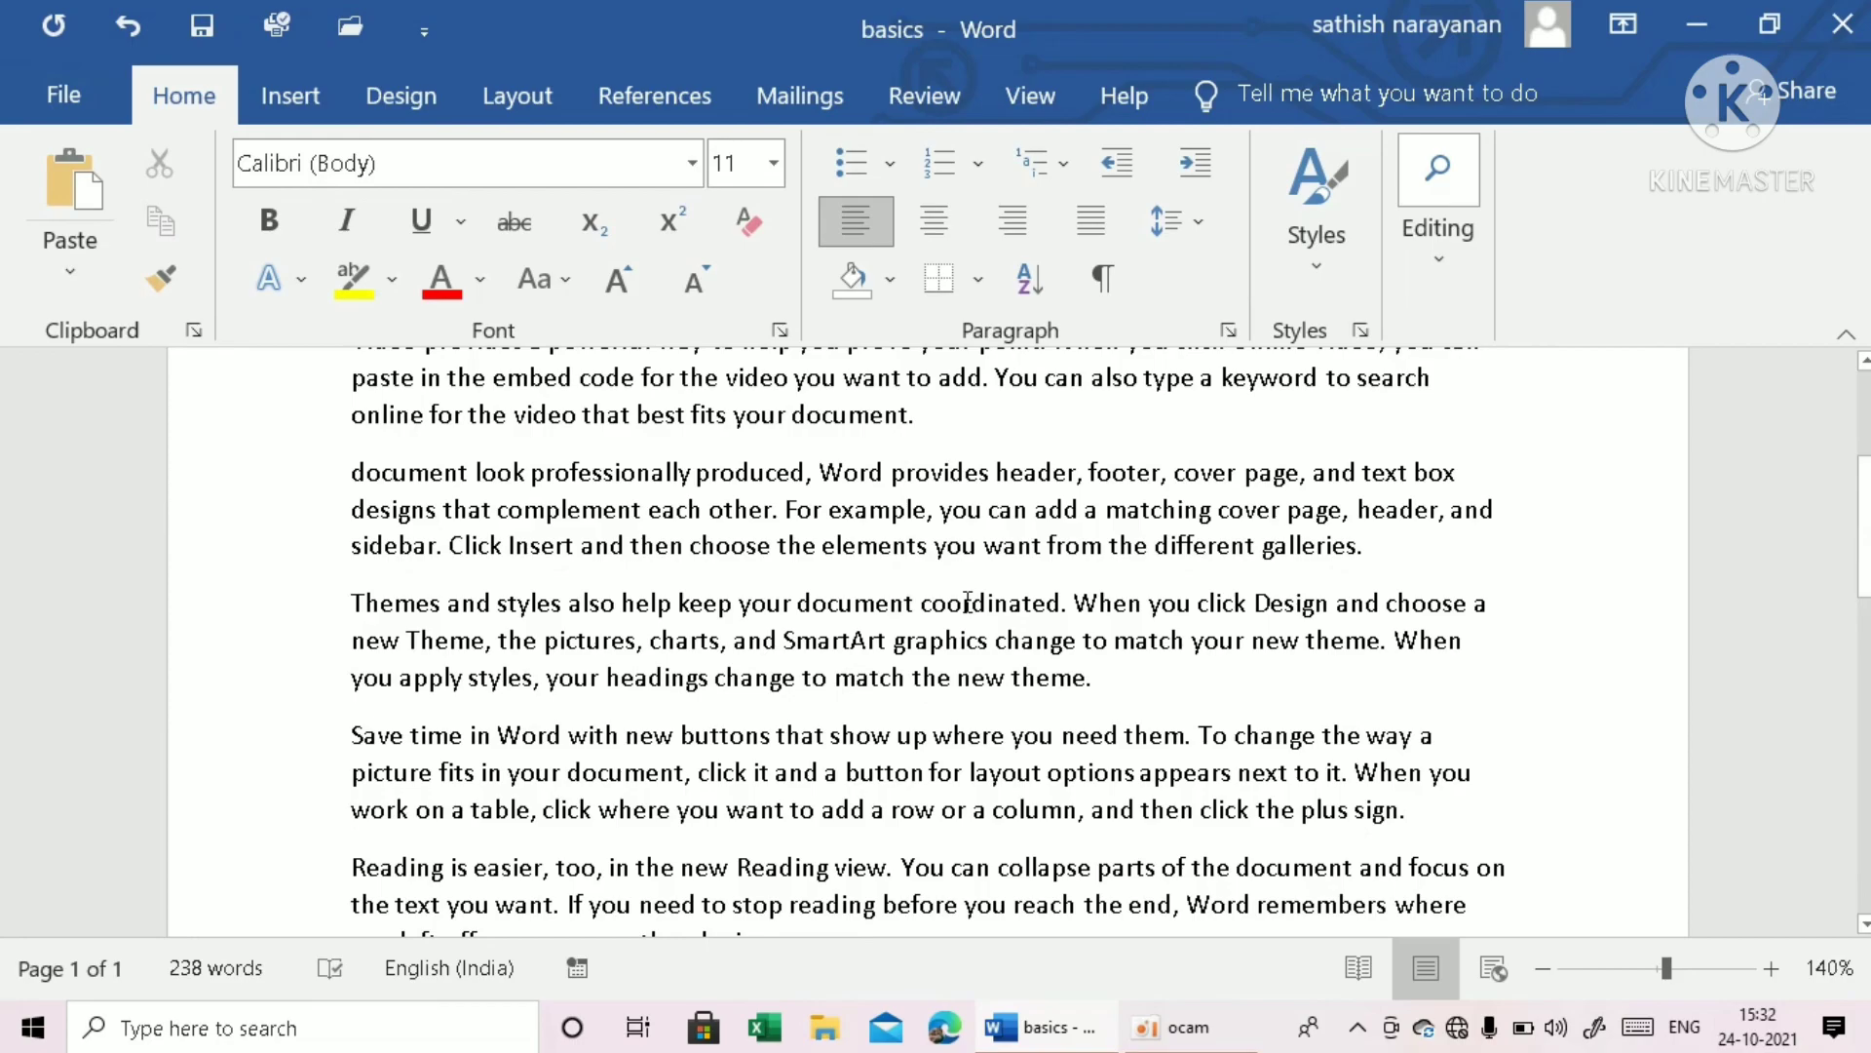
scroll(968, 603, "down", 1)
scroll(968, 602, "down", 1)
scroll(968, 575, "down", 2)
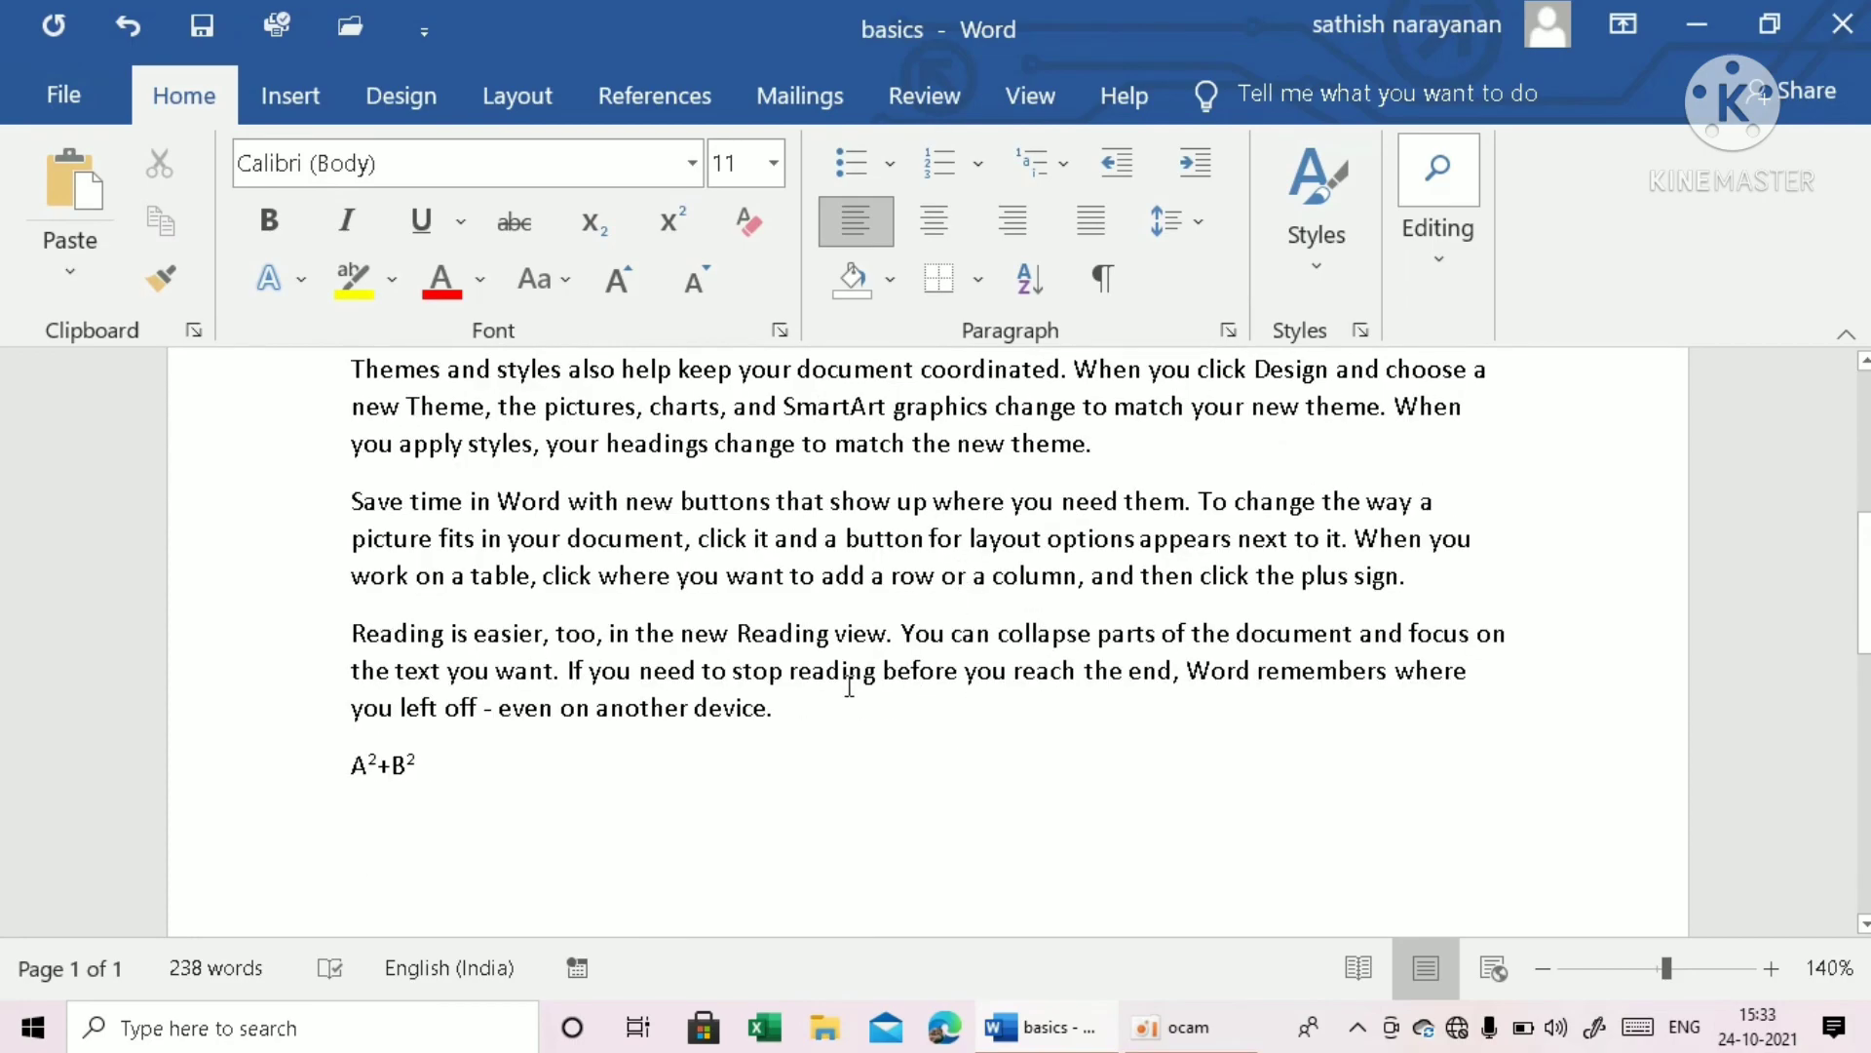